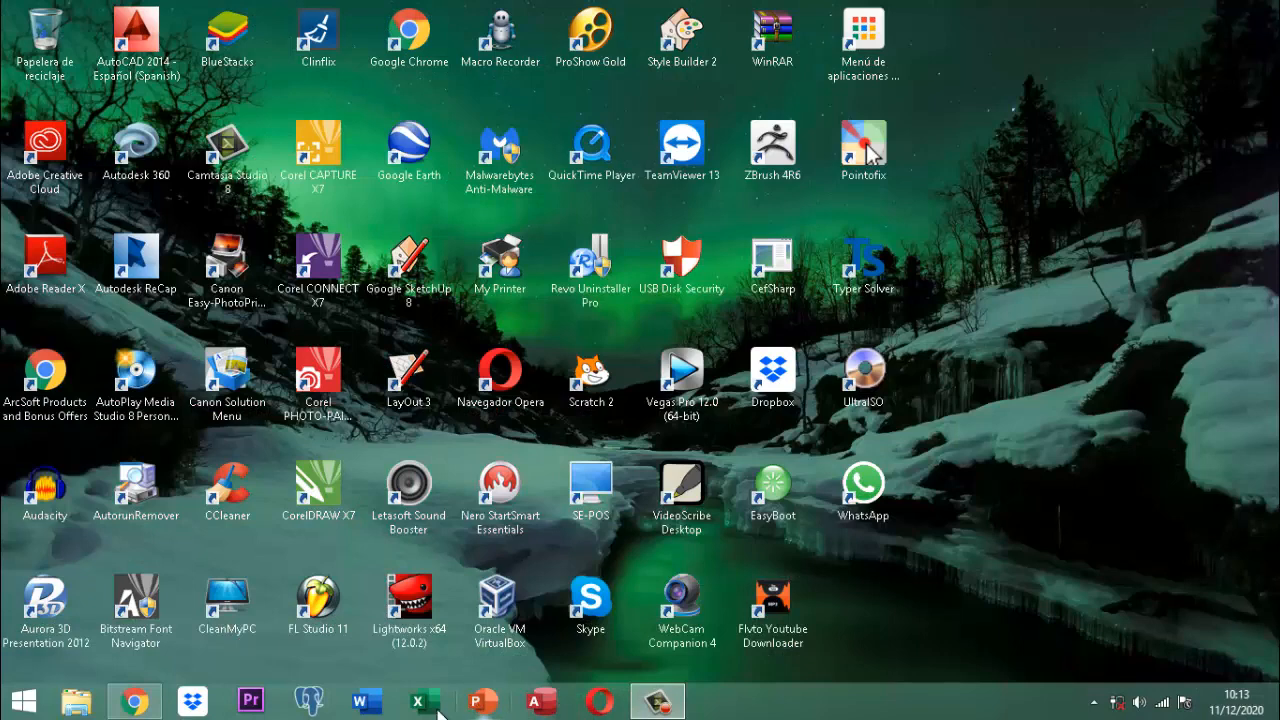
Step: Open the Nueva base database from D:\documentos 2019\vet project II in File Explorer
left_click(78, 704)
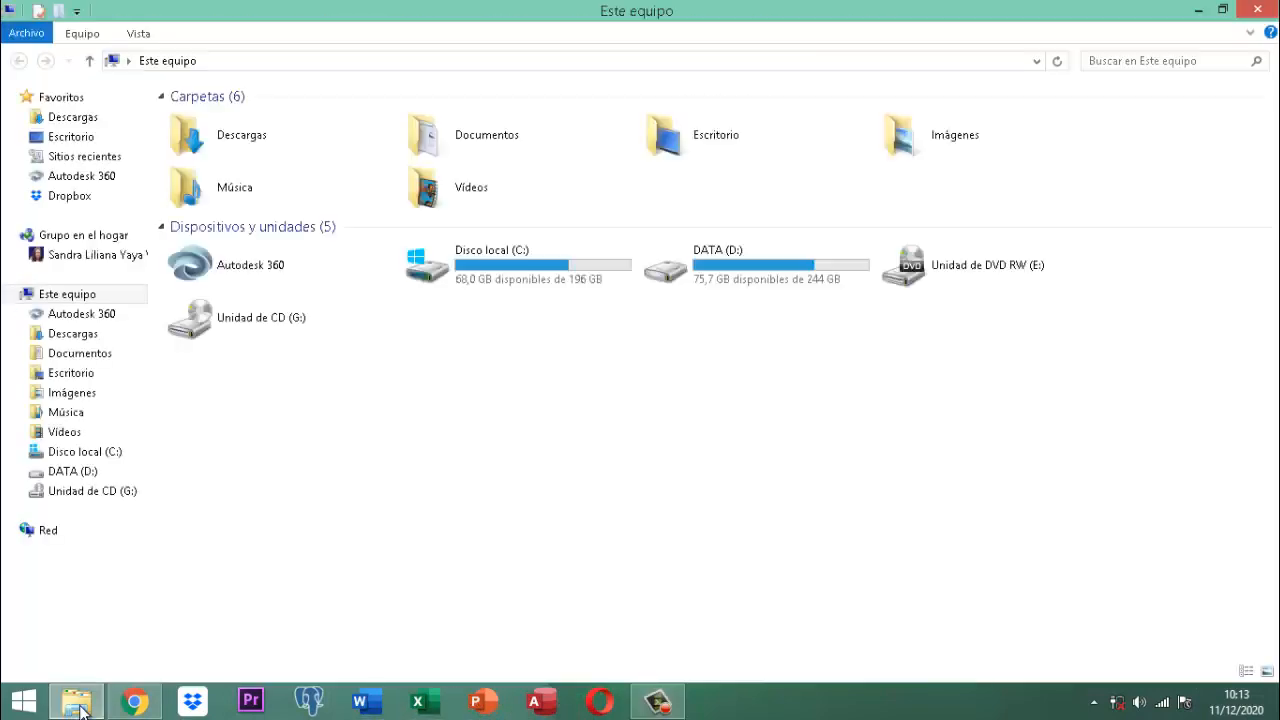
double_click(712, 270)
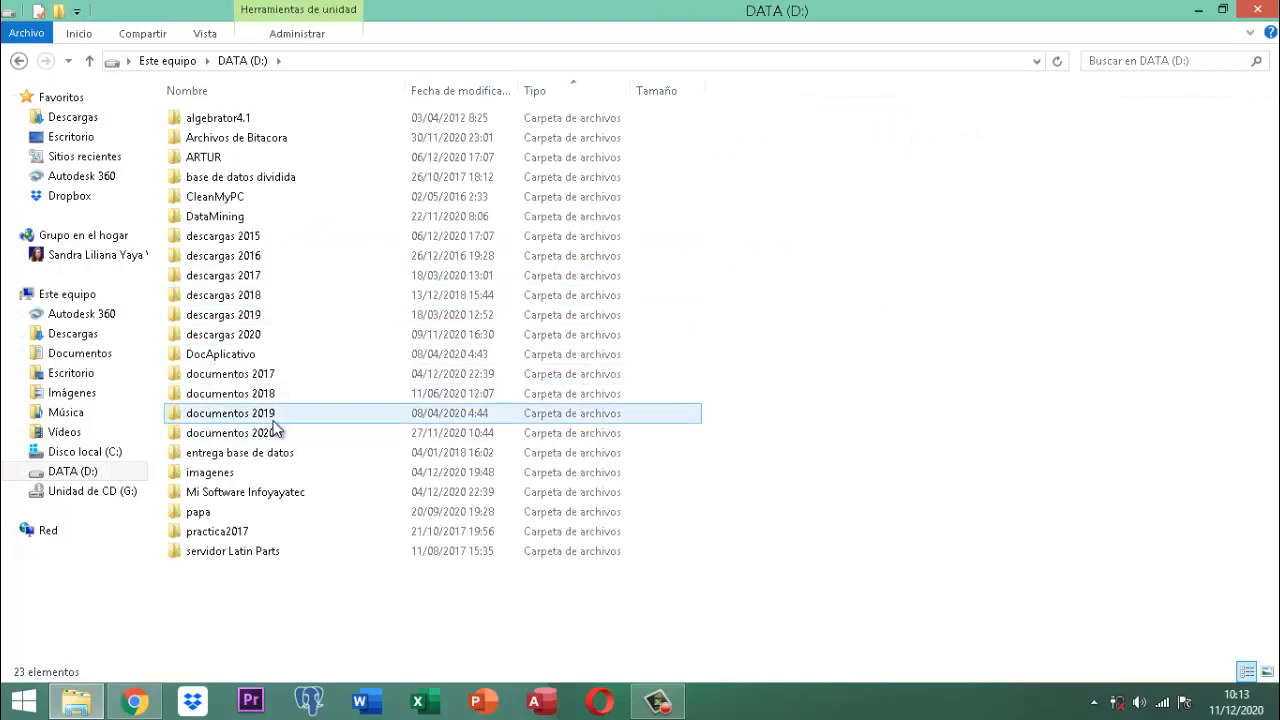
double_click(272, 415)
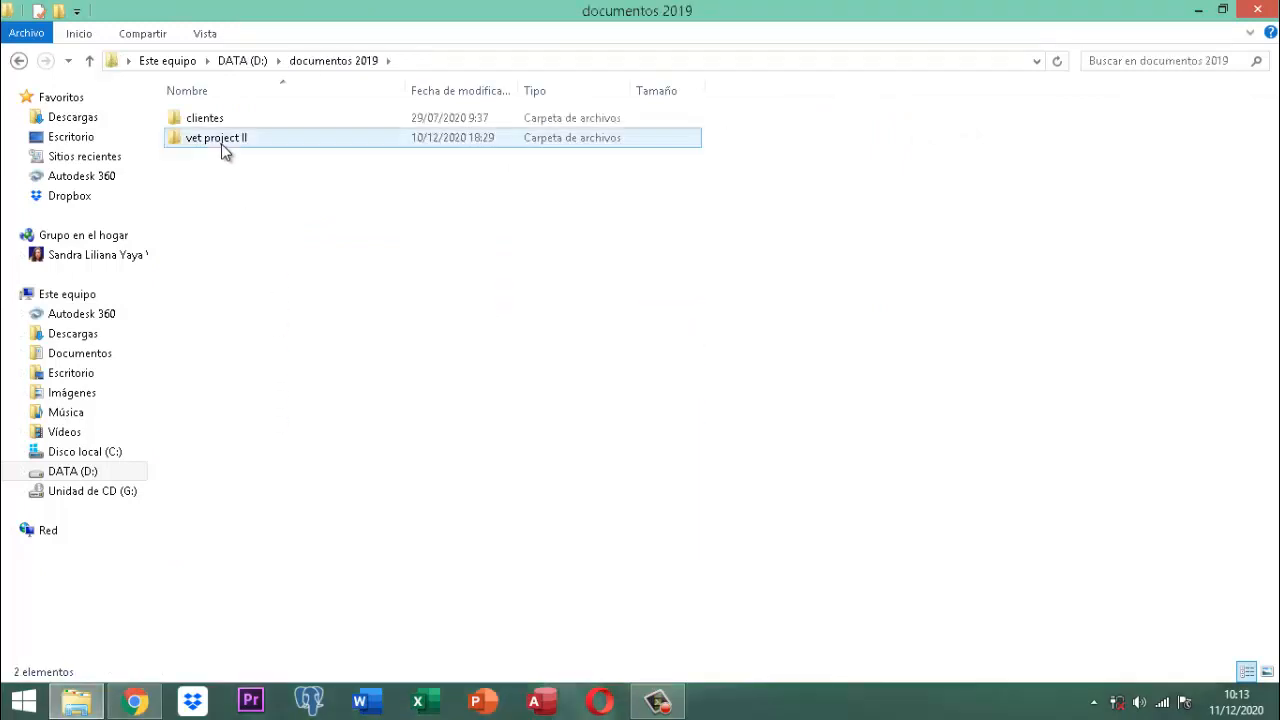
double_click(224, 148)
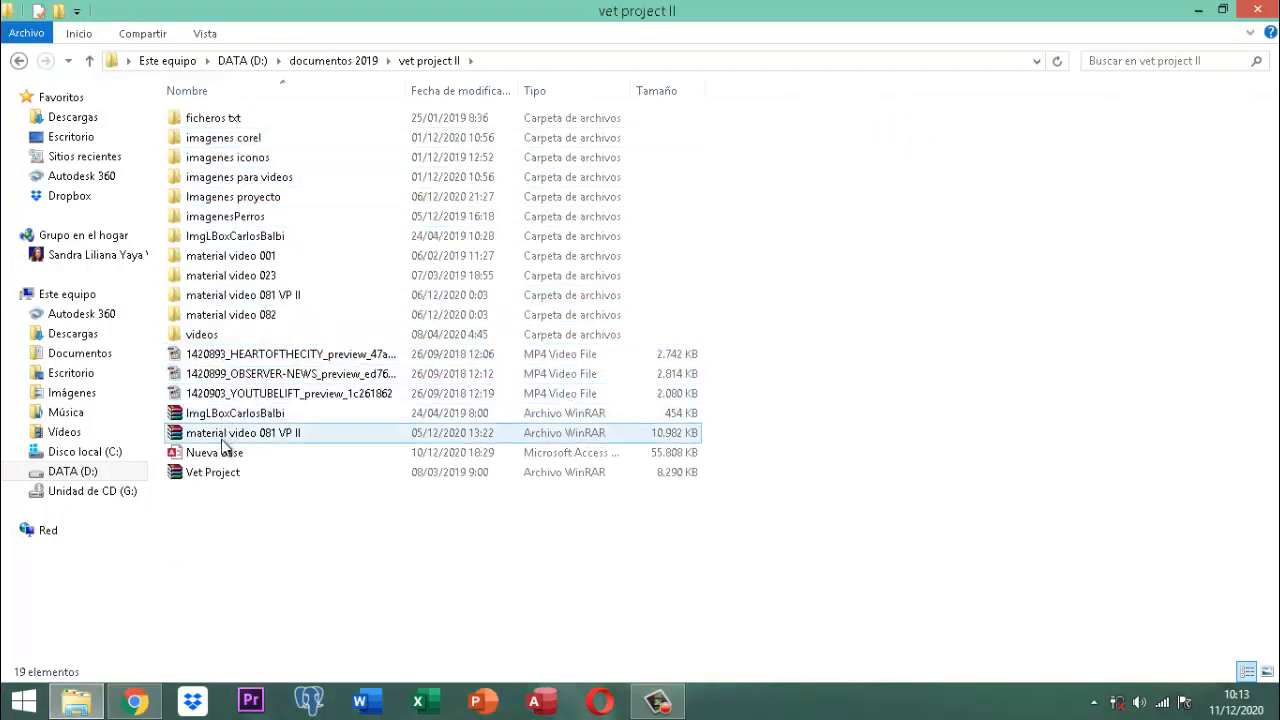
double_click(224, 451)
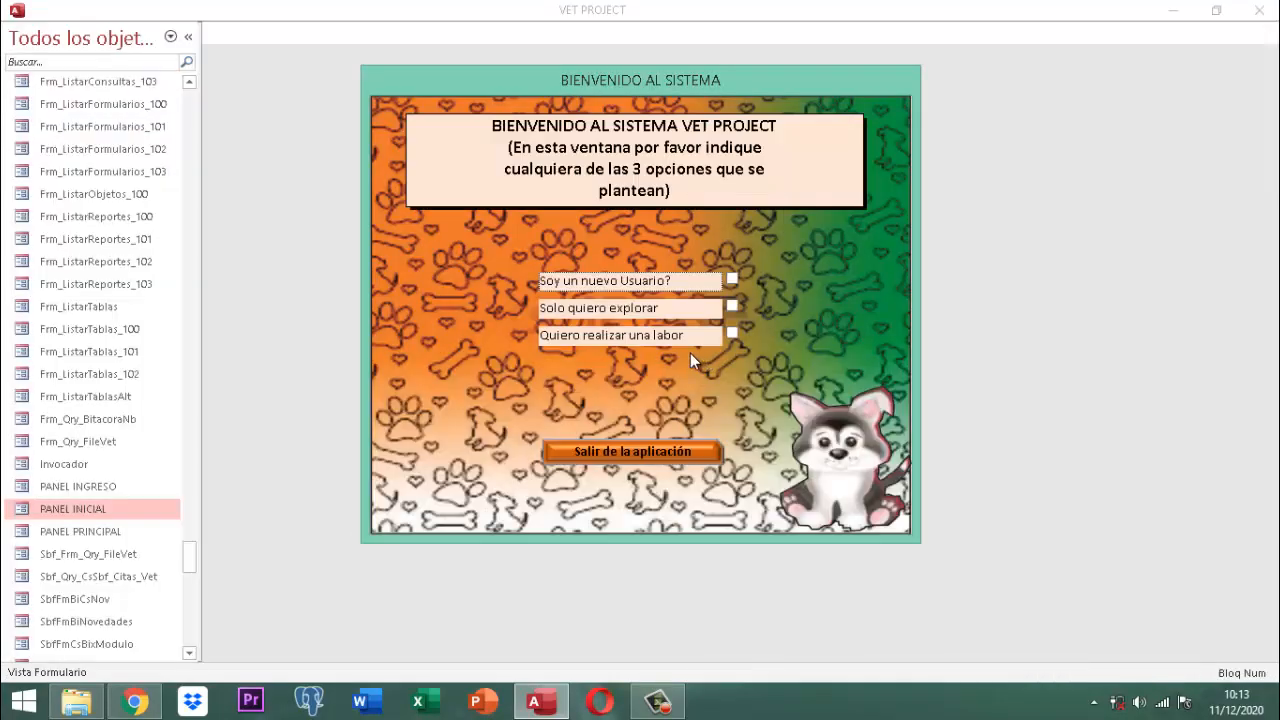
Step: Log into VET PROJECT to carry out a task, choosing a user and entering its password
left_click(733, 334)
scroll(457, 297, "down", 1)
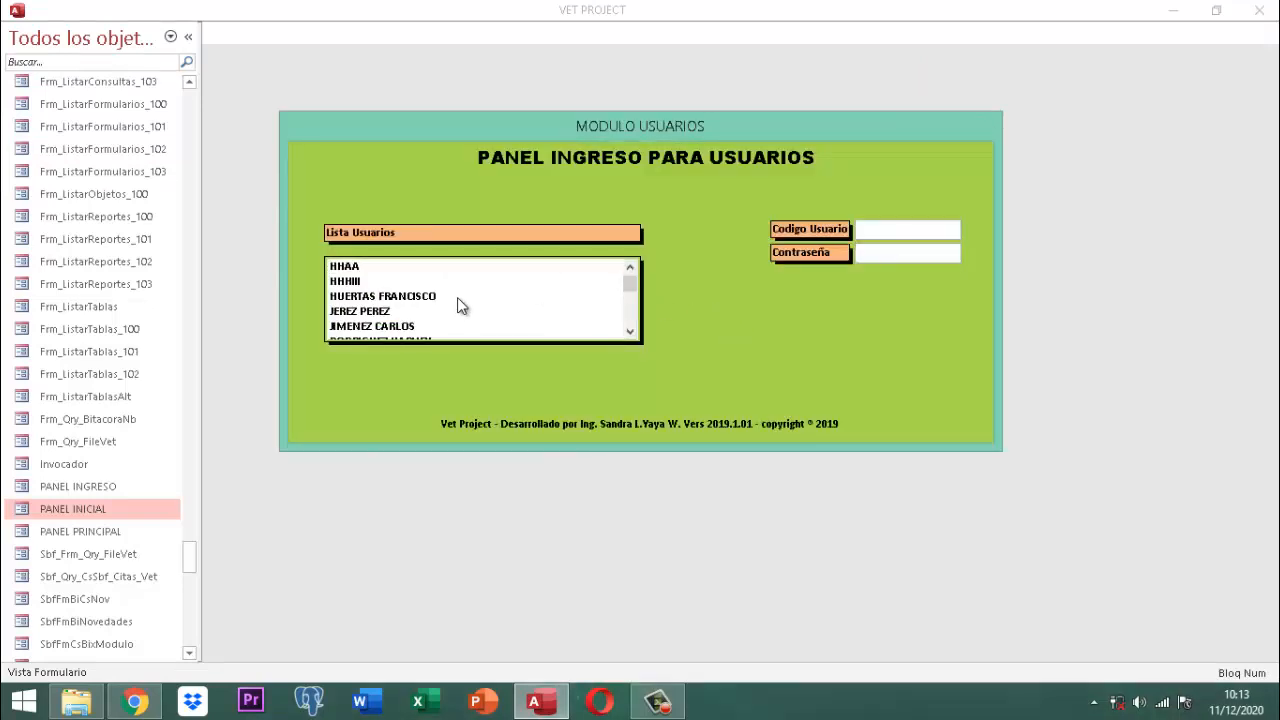
left_click(405, 328)
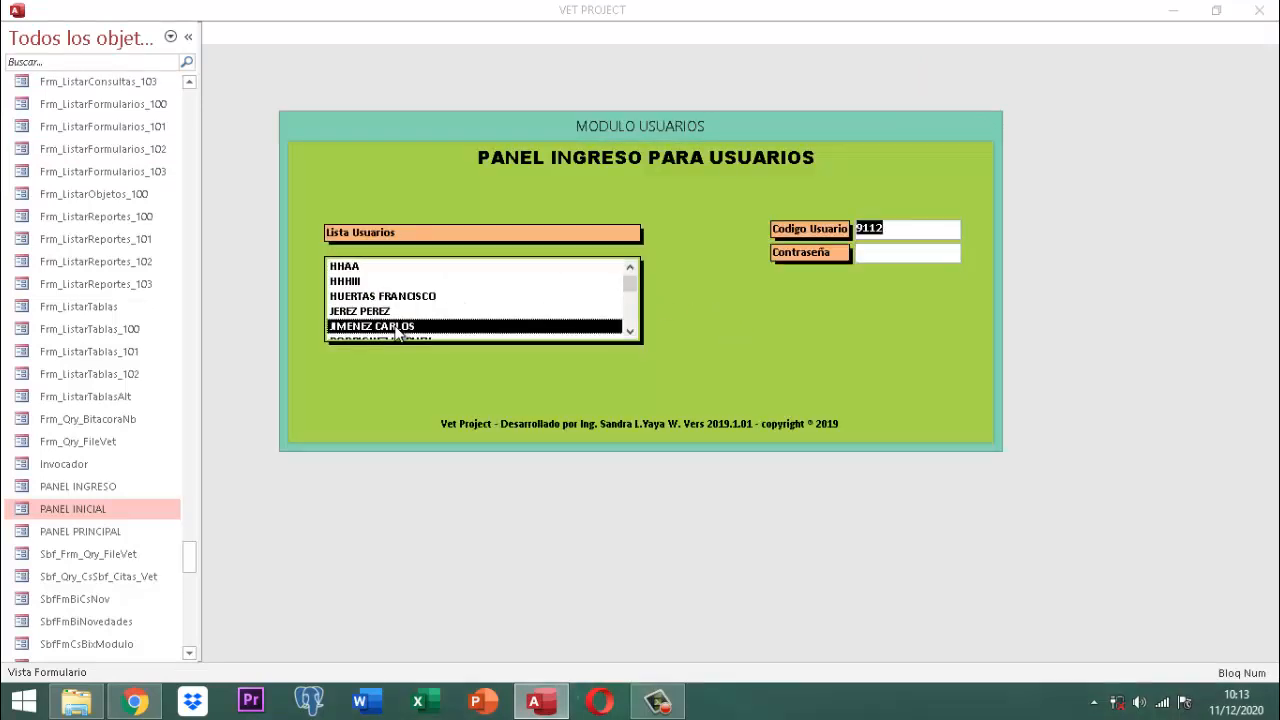
key("Tab")
type("***")
key("Return")
key("Return")
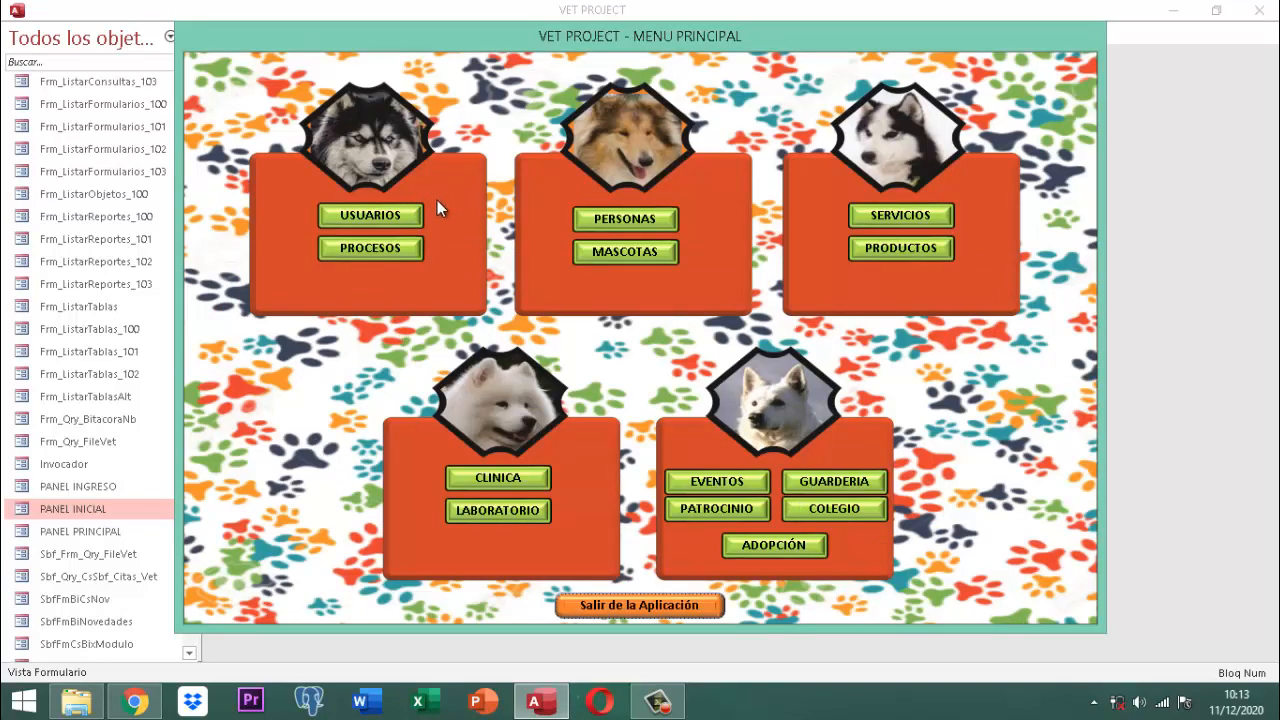
Step: Unlock the option buttons in PROCESOS with the key, then close the main menu form
left_click(385, 251)
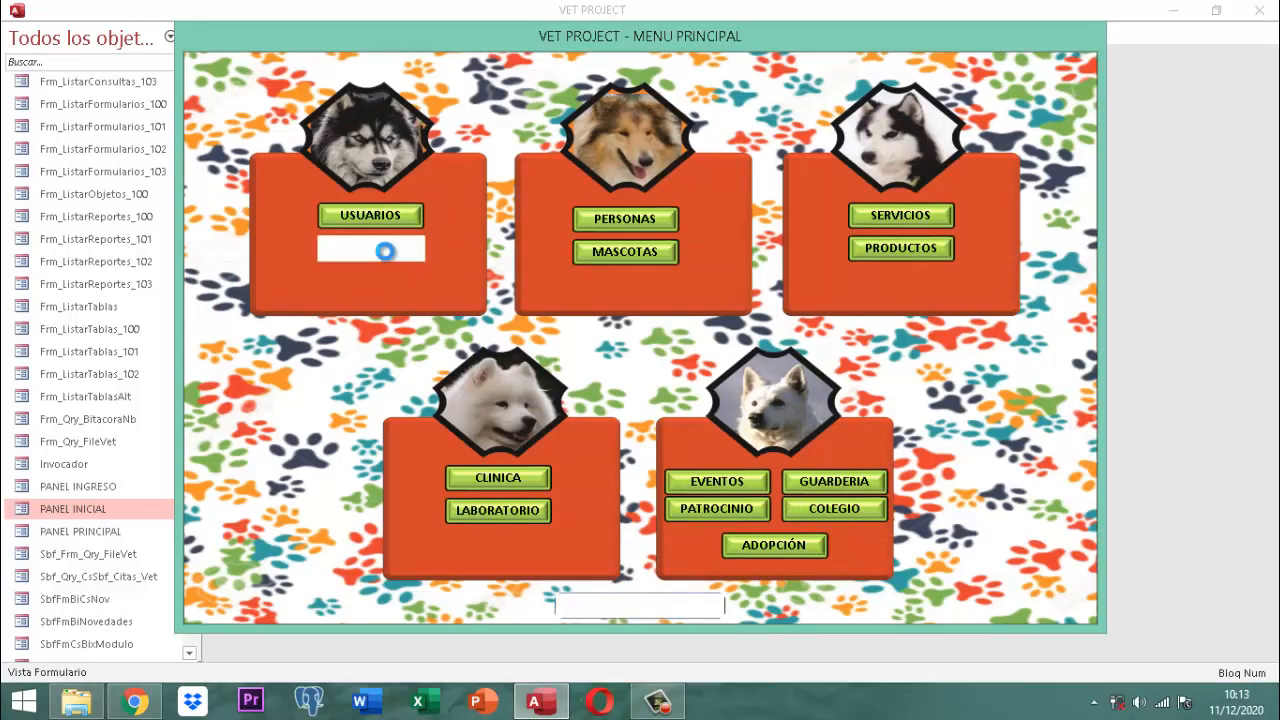
left_click(601, 185)
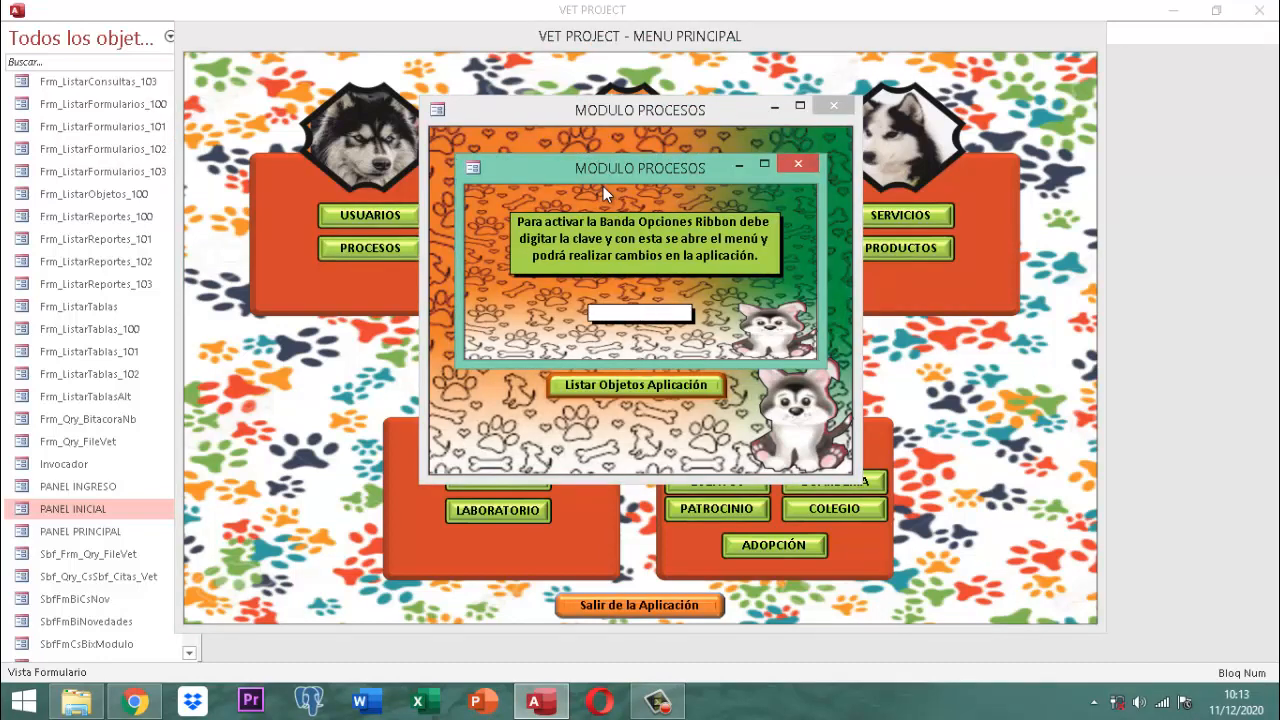
type("*******")
key("Return")
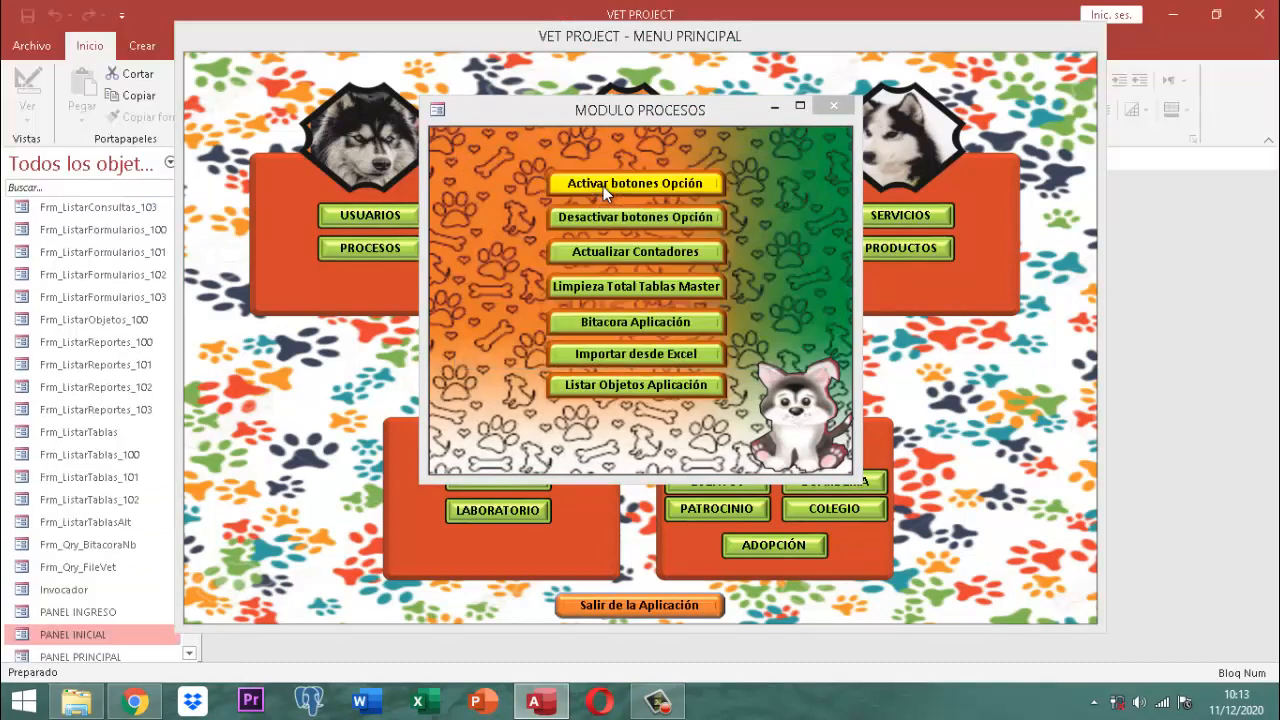
left_click(833, 105)
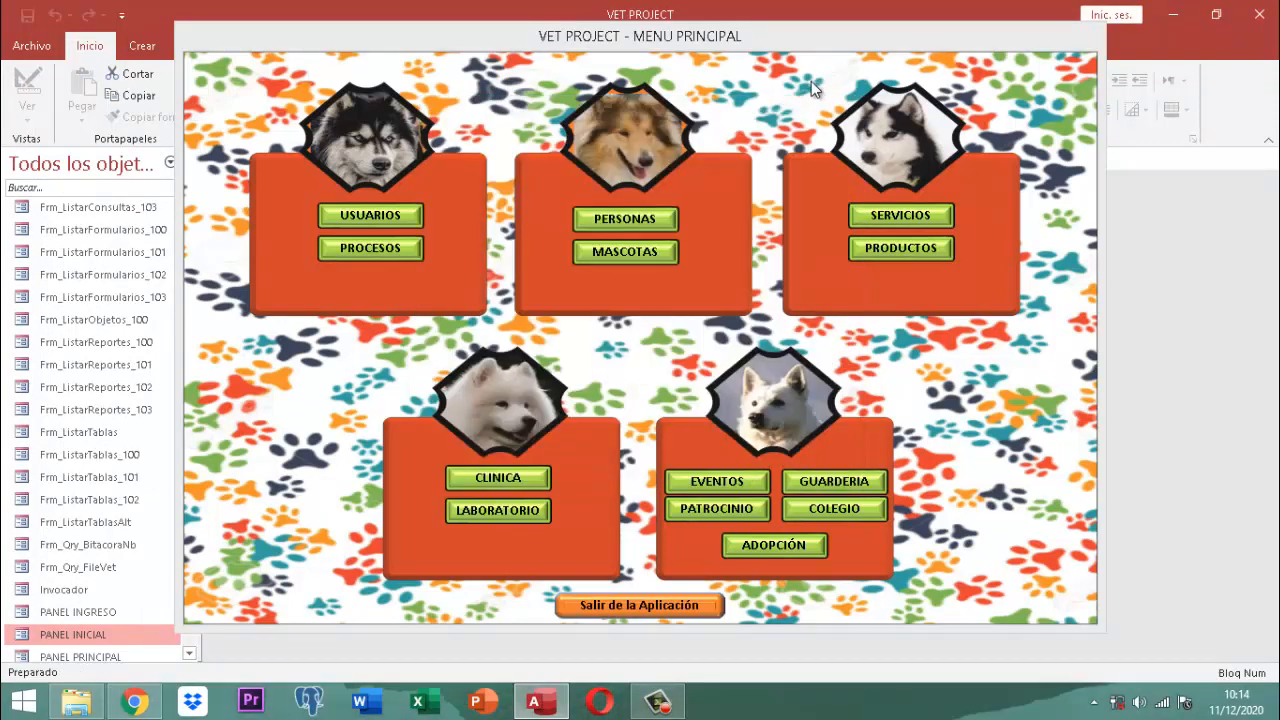
right_click(667, 38)
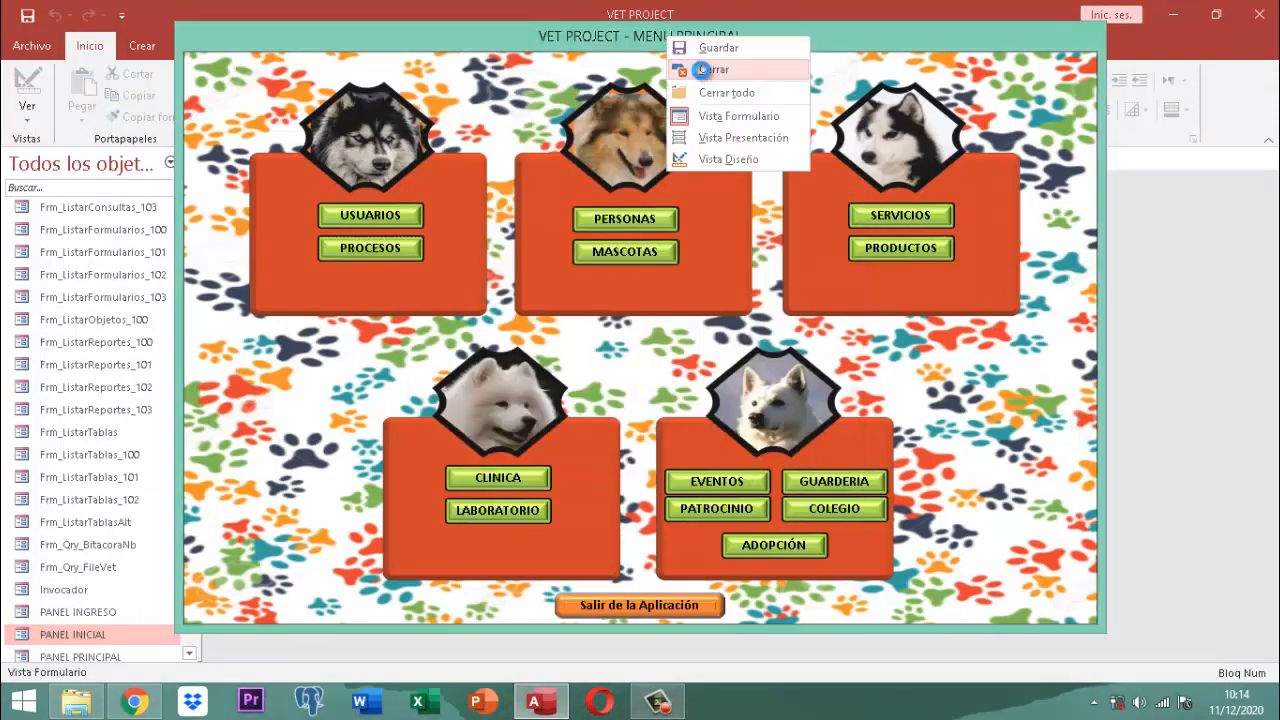
left_click(702, 71)
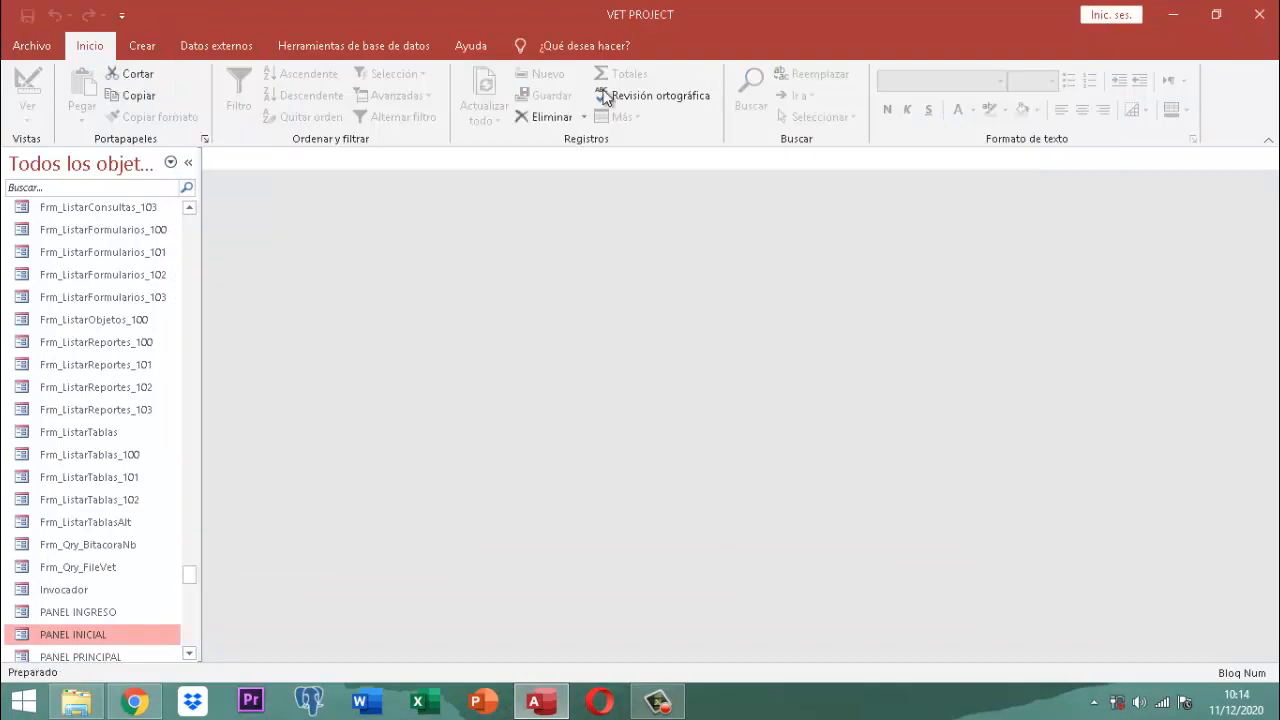
Step: Group the navigation pane by creation date and show only objects created yesterday (Ayer)
left_click(82, 170)
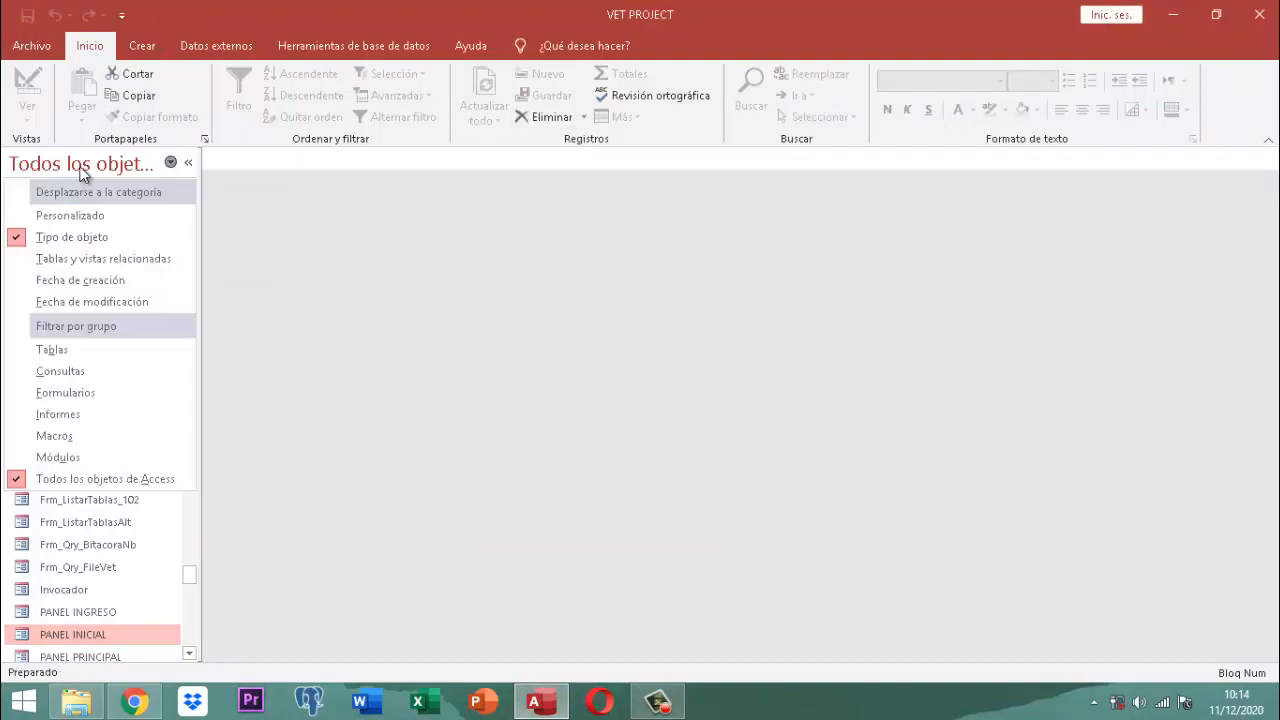
left_click(67, 277)
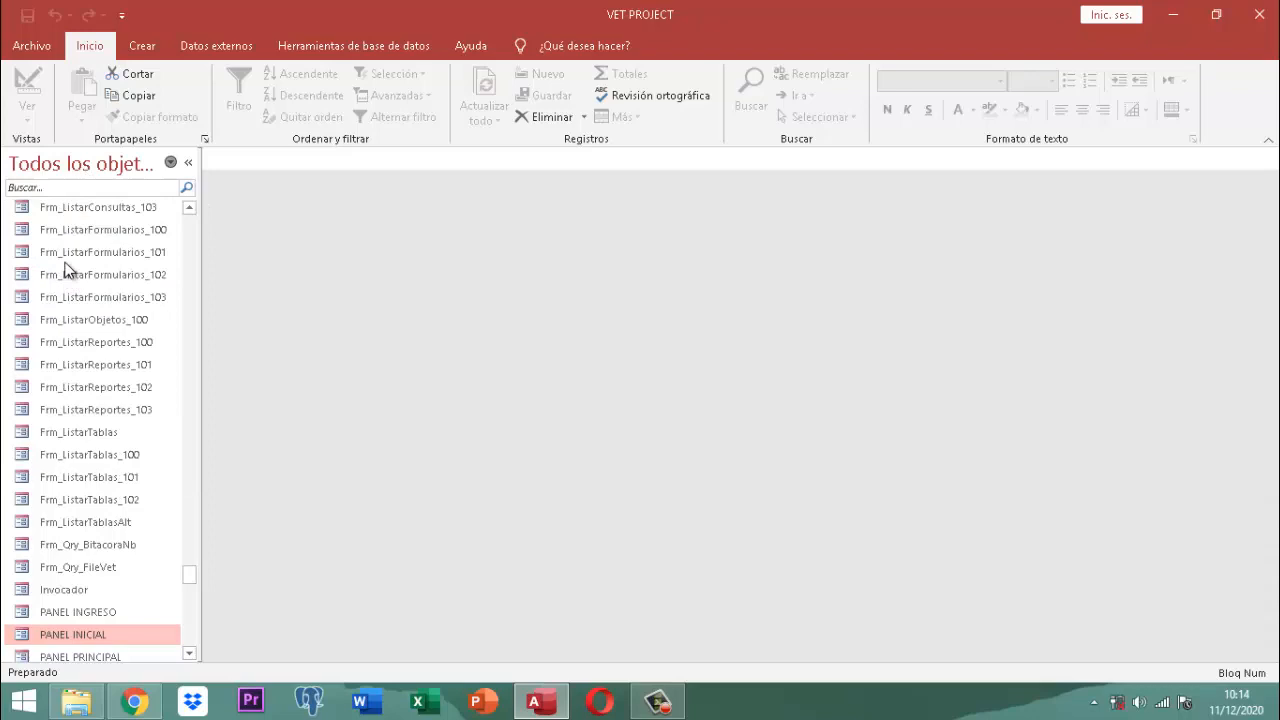
left_click(70, 172)
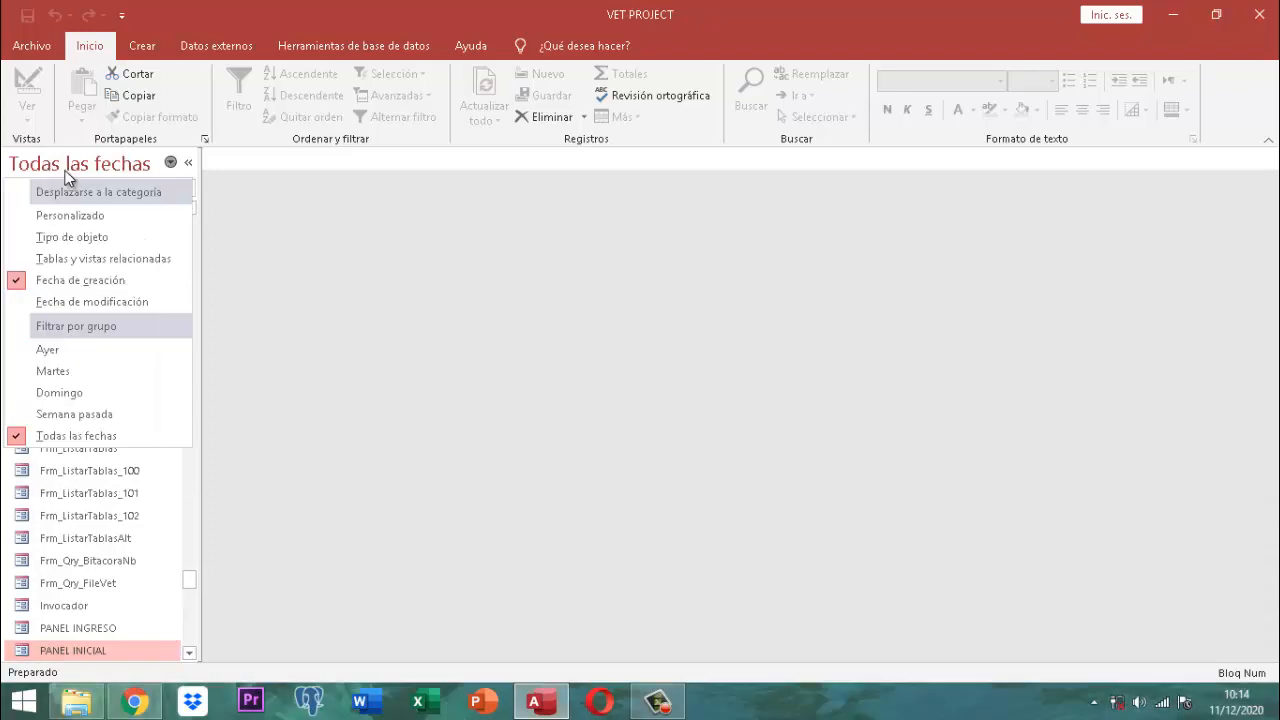
left_click(46, 350)
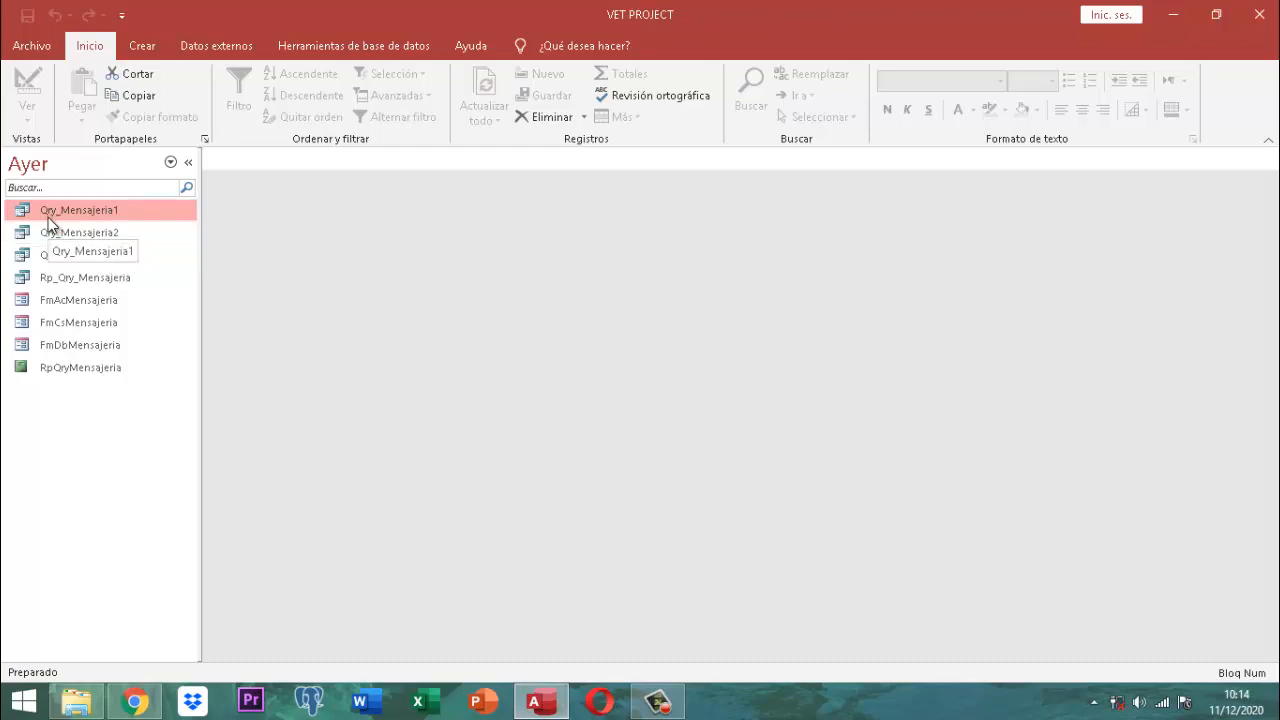
Step: Review Qry_Mensajeria1, Qry_Mensajeria2 and Qry_Mensajeria3 in Design view, closing each in turn
right_click(80, 214)
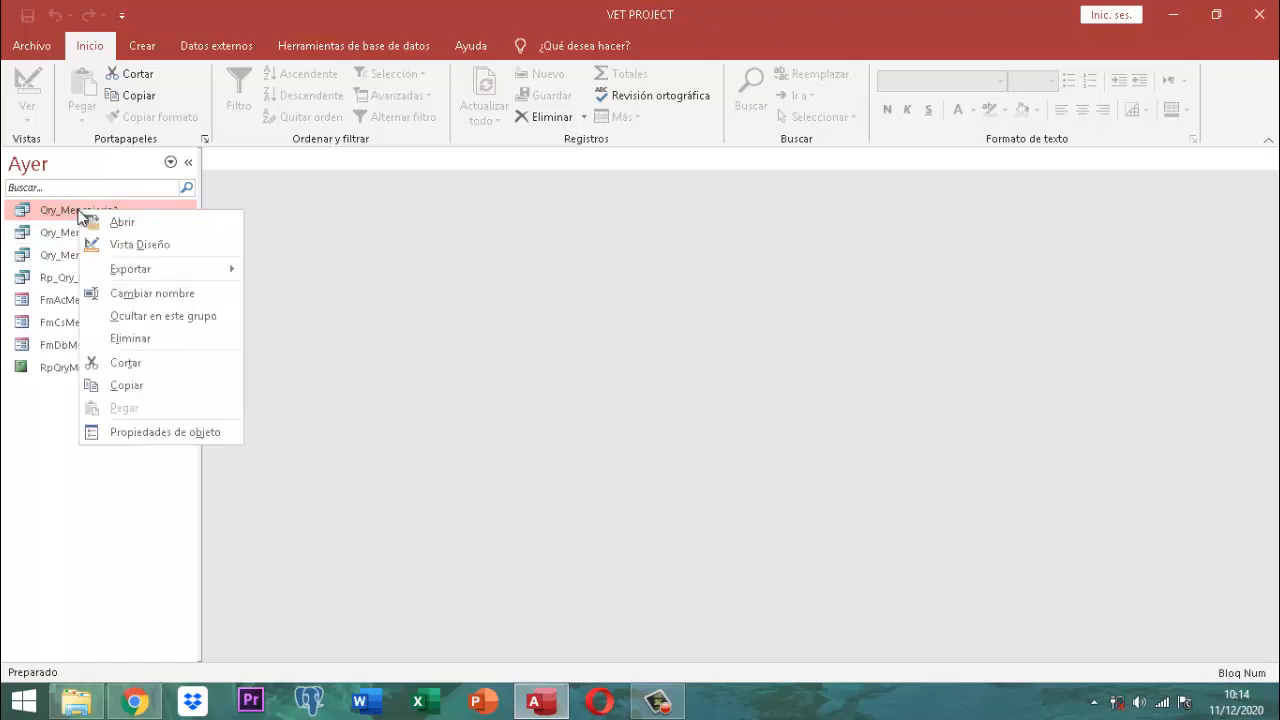
left_click(143, 244)
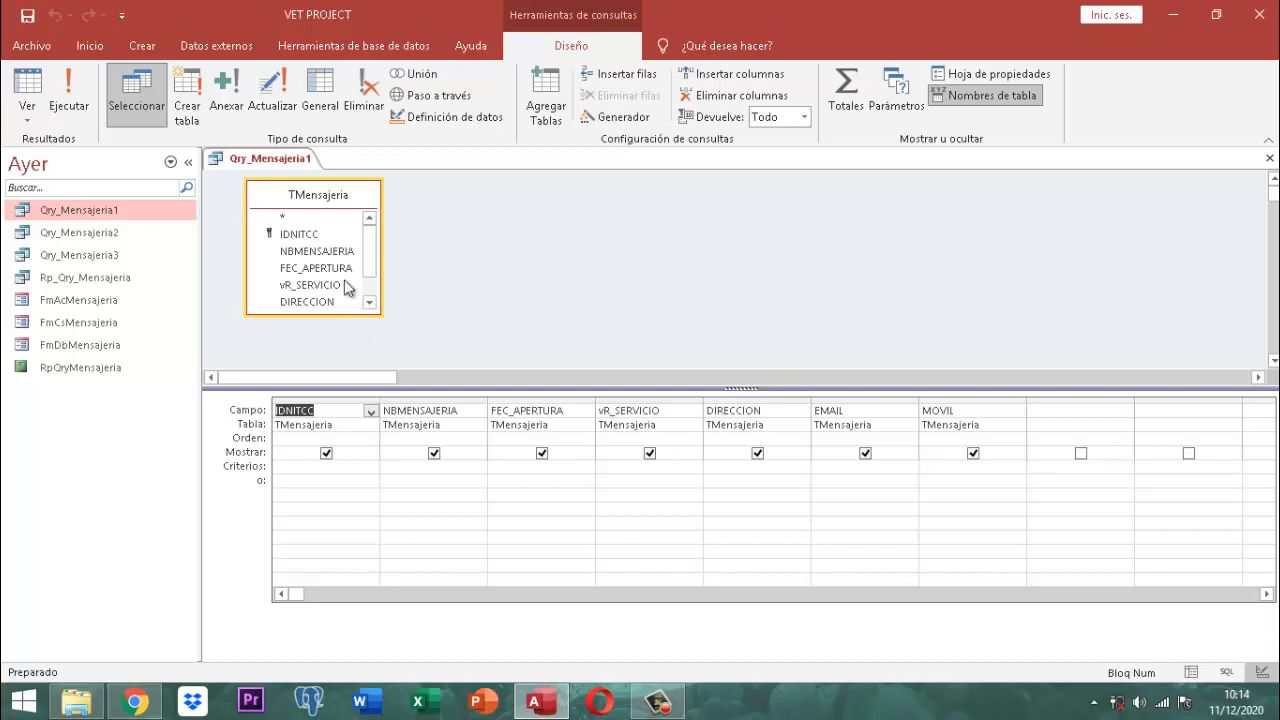
right_click(287, 162)
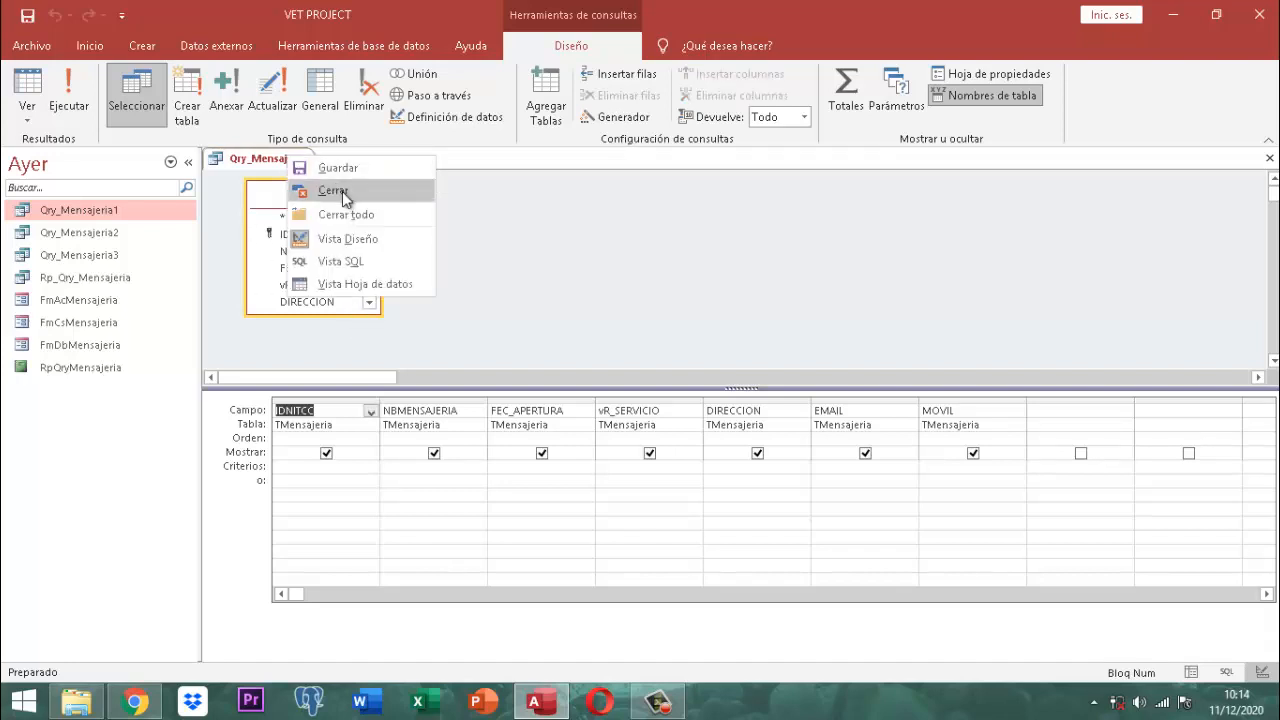
left_click(340, 190)
left_click(77, 227)
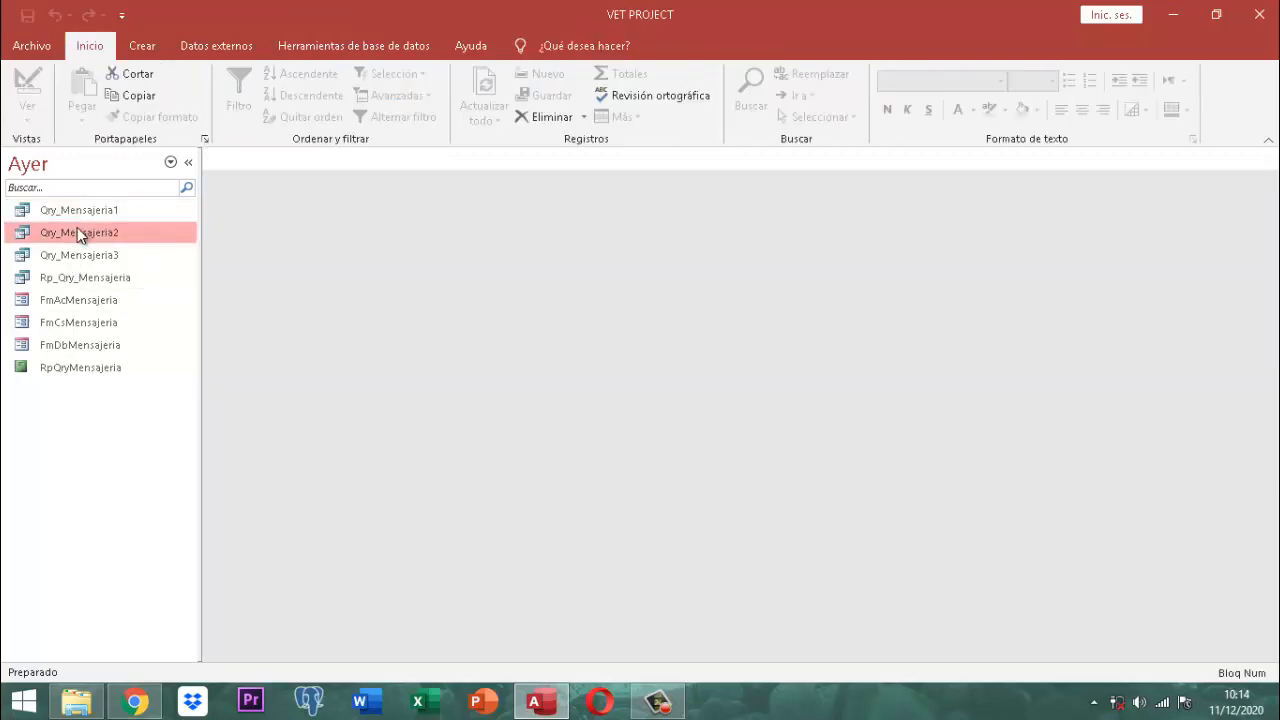
right_click(77, 227)
left_click(134, 262)
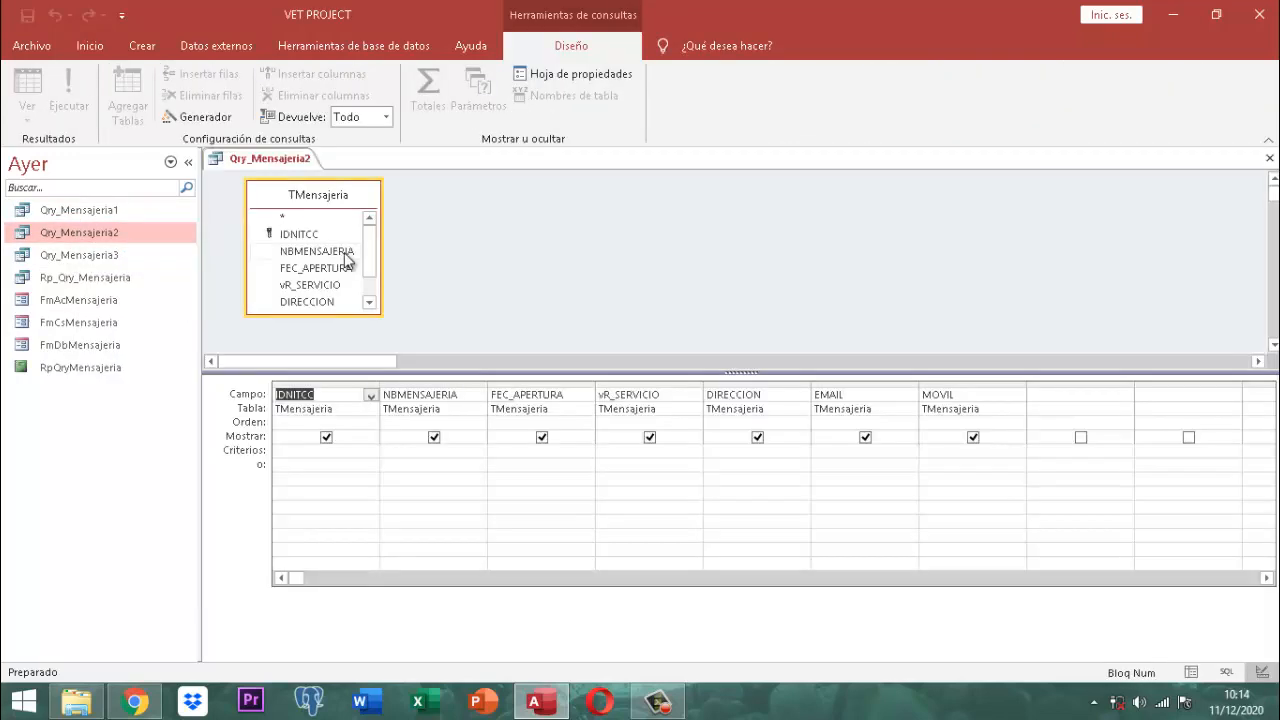
right_click(278, 162)
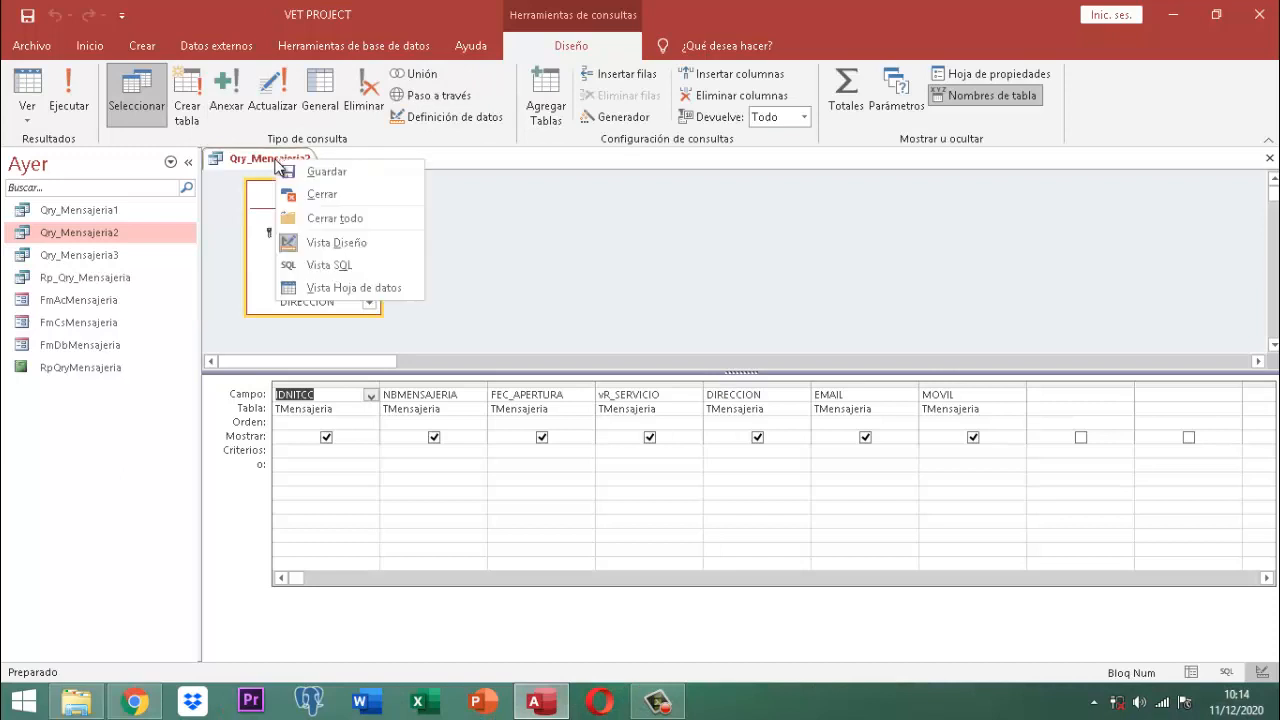
left_click(322, 195)
left_click(105, 258)
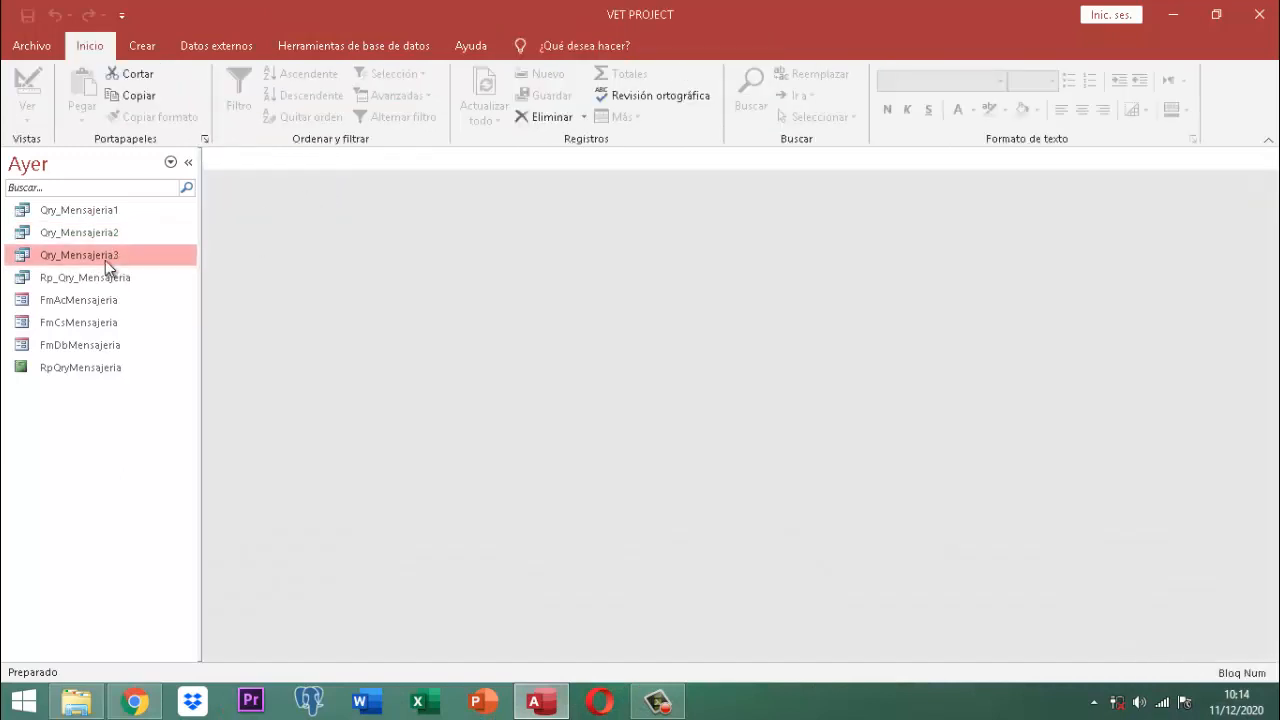
right_click(105, 260)
left_click(163, 294)
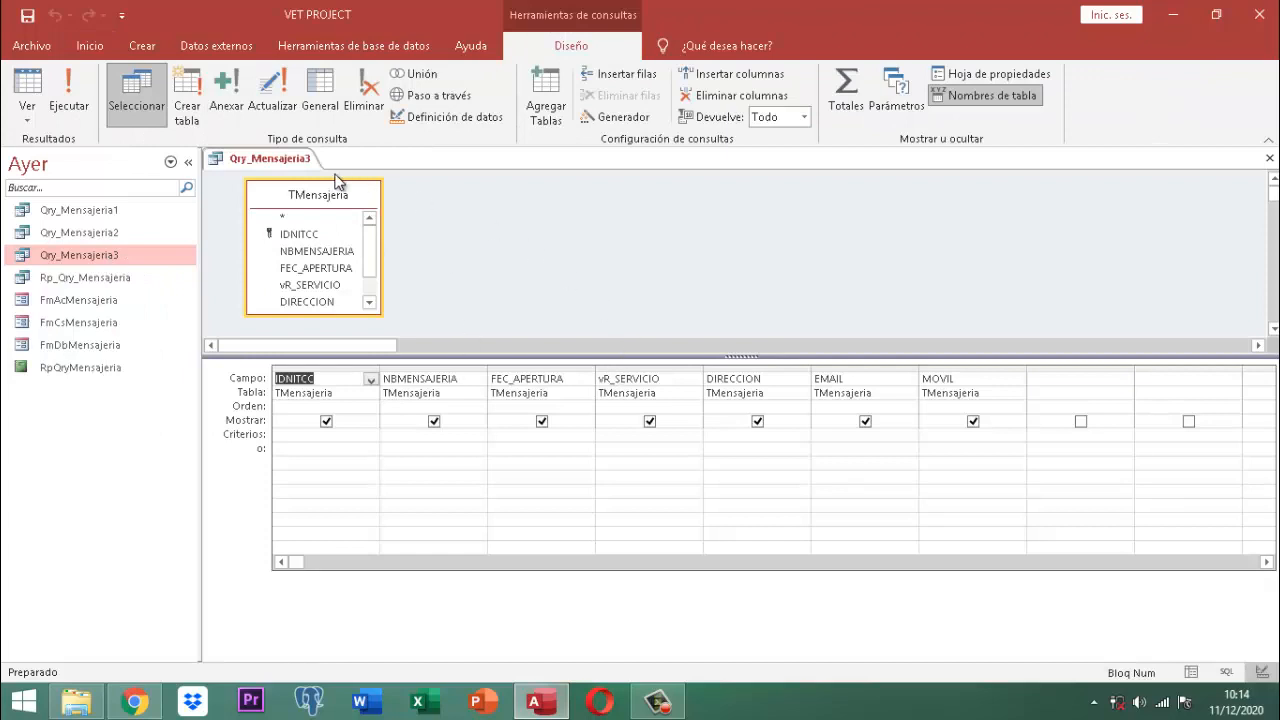
right_click(288, 160)
left_click(330, 190)
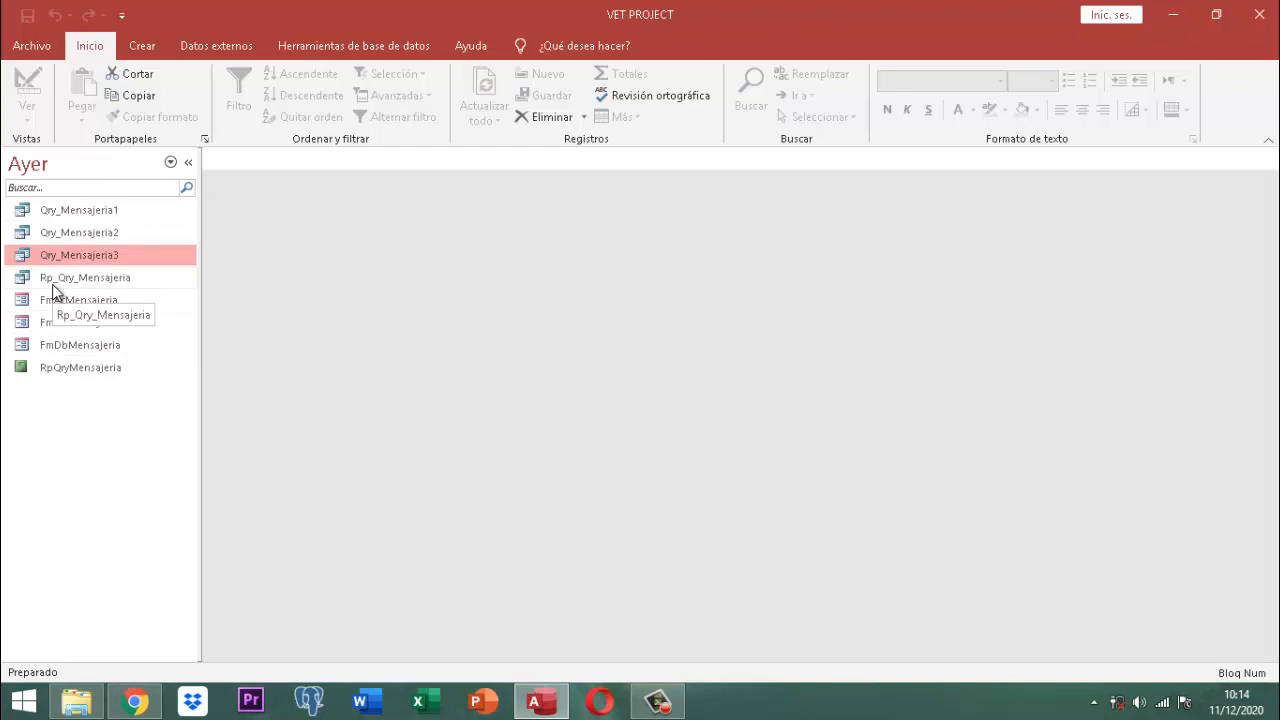
Step: Open Rp_Qry_Mensajeria in Design view, widen its IDNITCC column, then close it
right_click(121, 276)
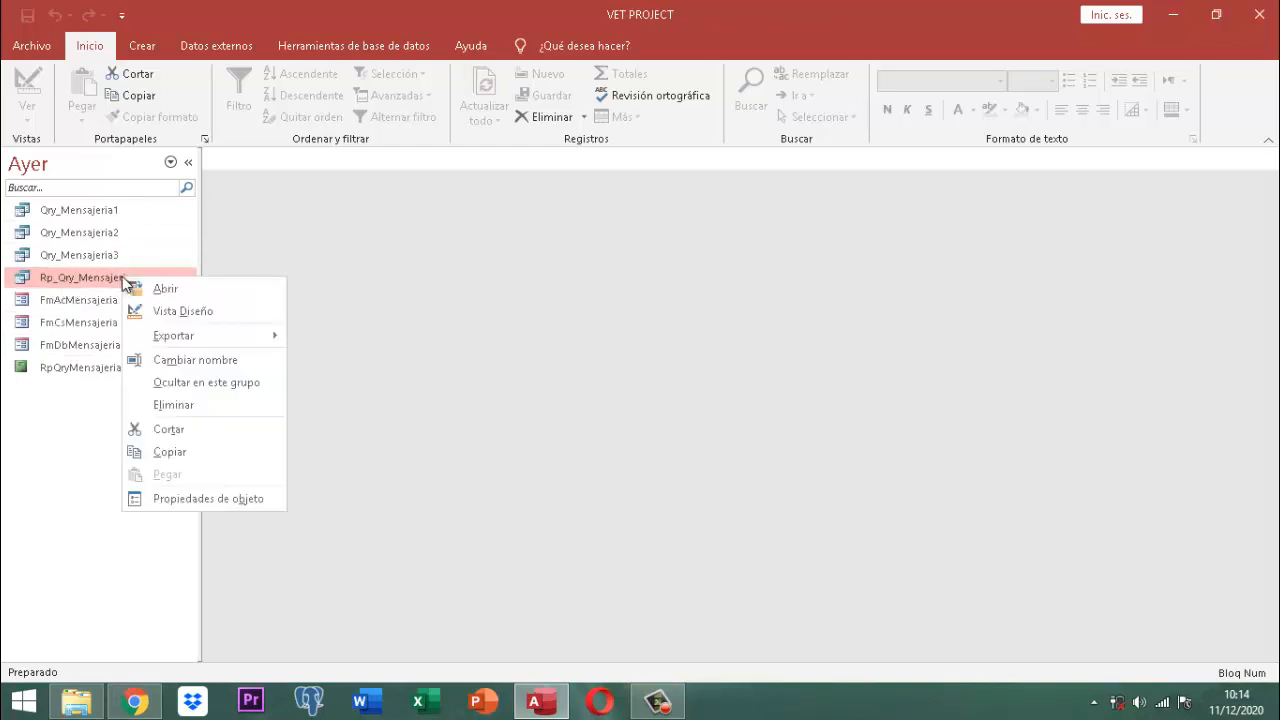
left_click(174, 311)
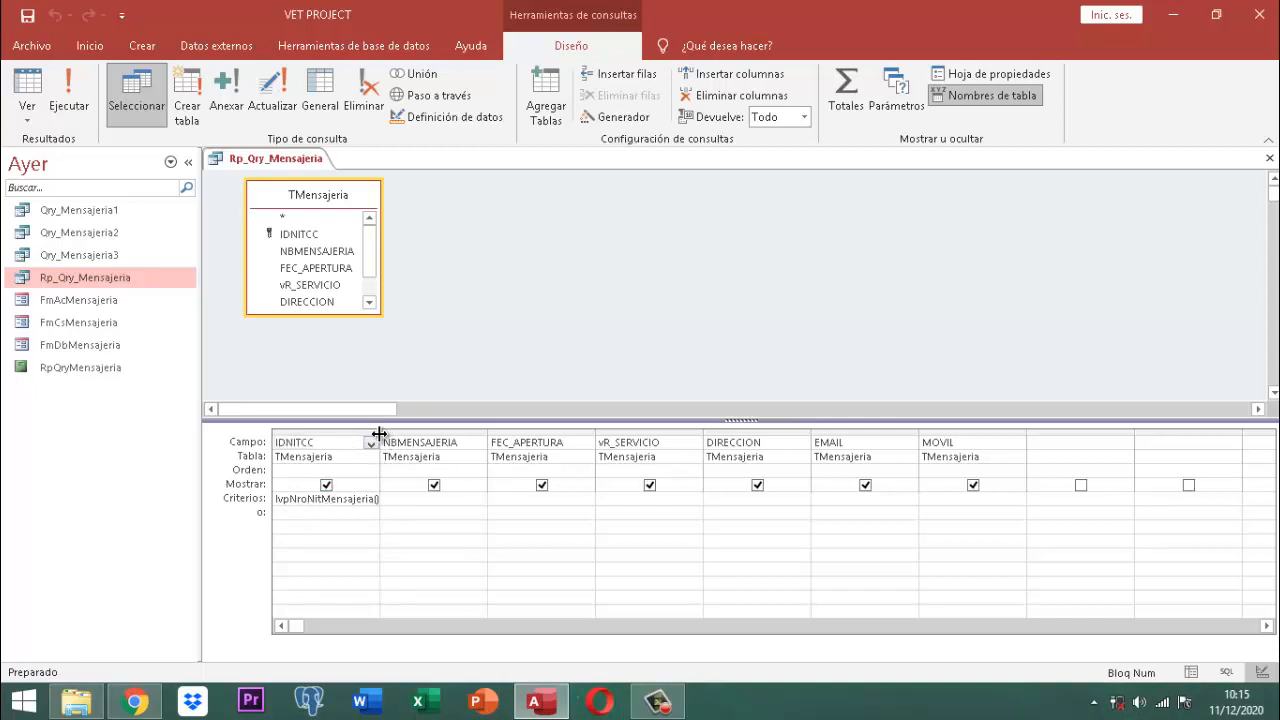
left_click_drag(380, 432, 403, 430)
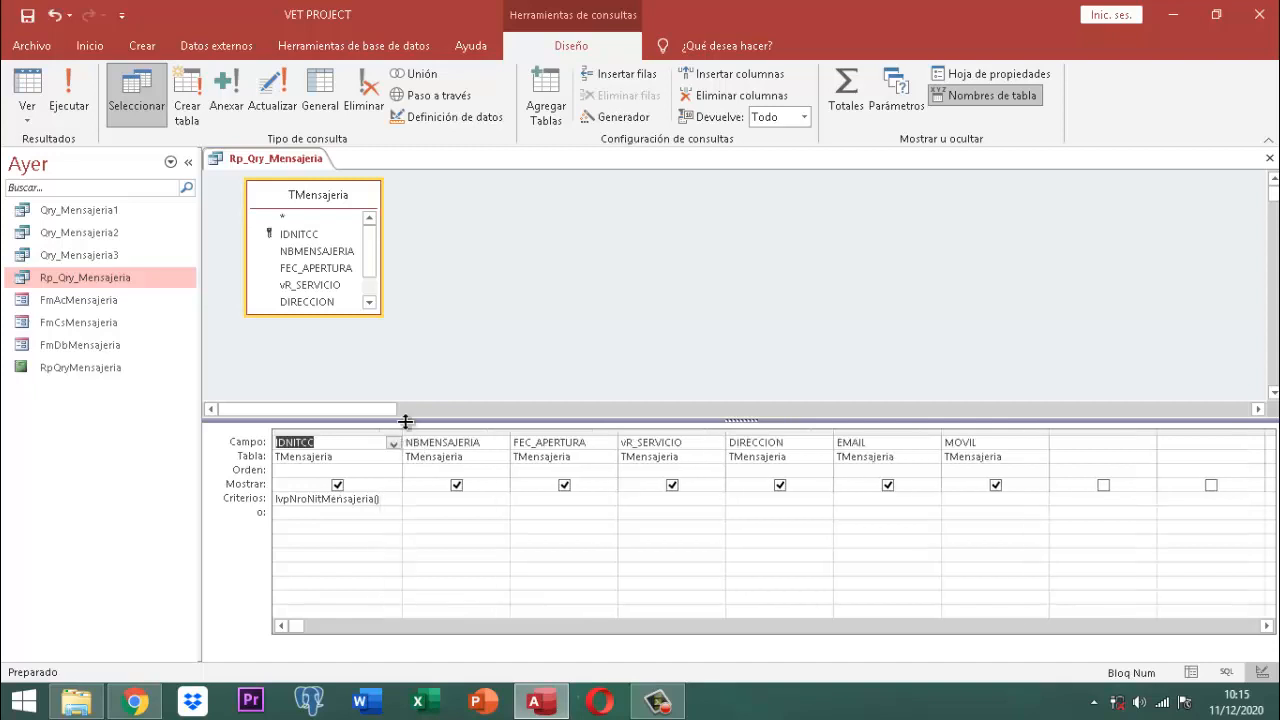
right_click(308, 160)
left_click(335, 190)
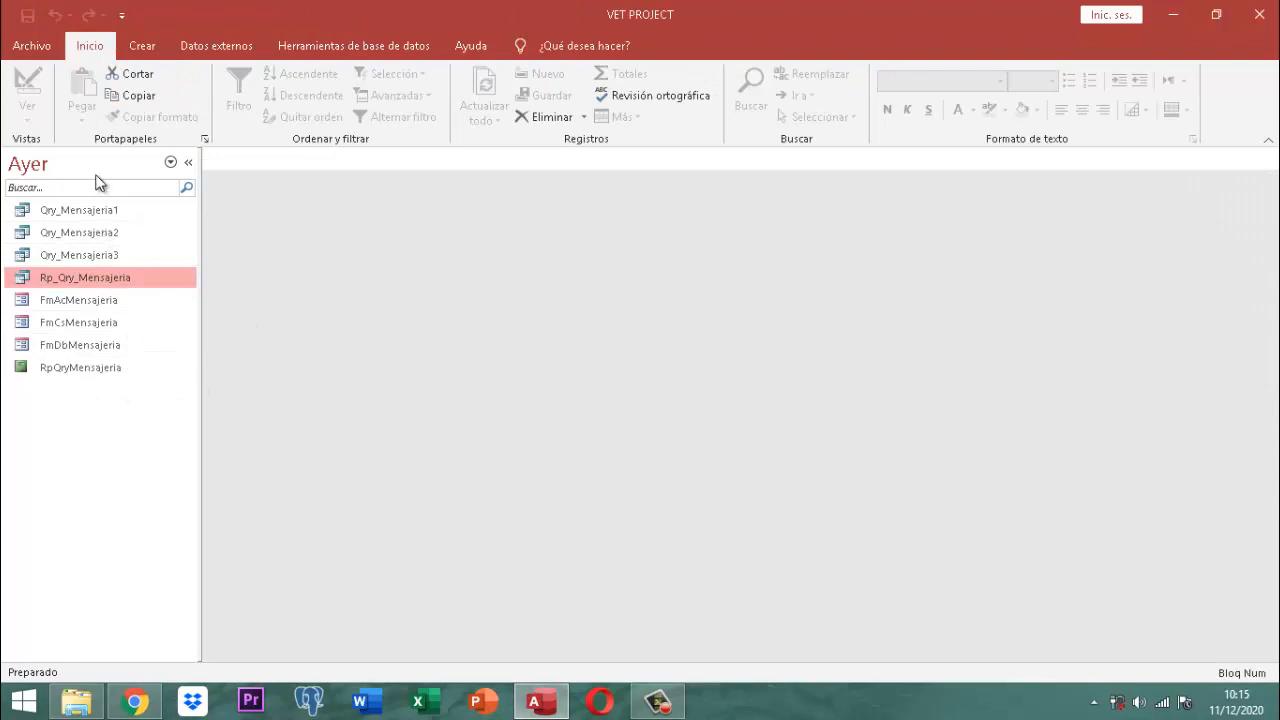
Step: Group objects by Tipo de objeto, search 'publi', and open the MolPublicVyC module code
left_click(170, 162)
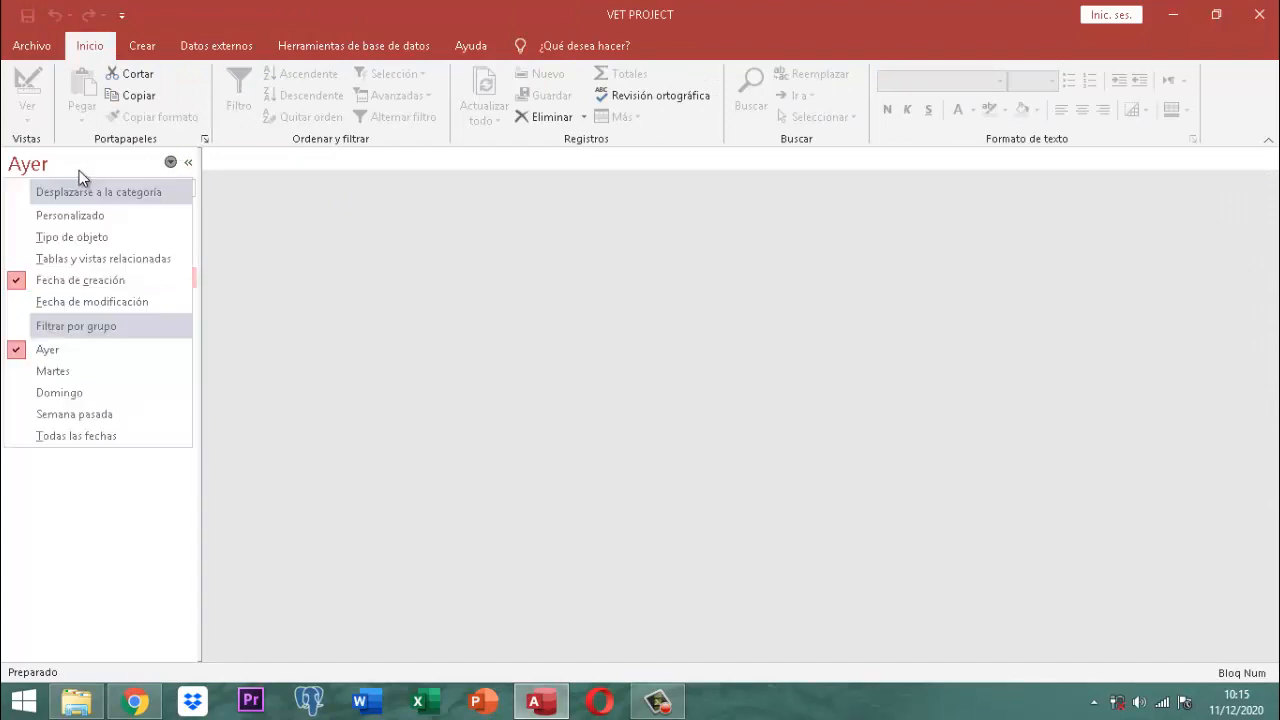
left_click(72, 238)
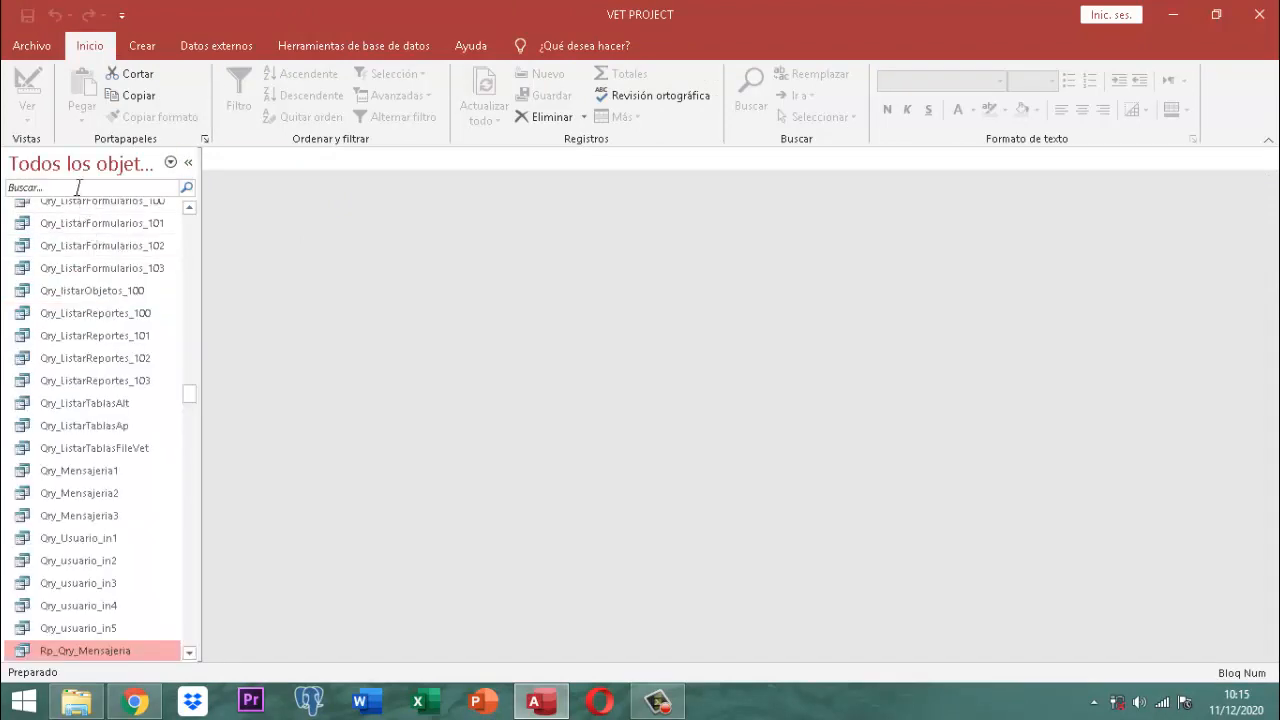
left_click(78, 187)
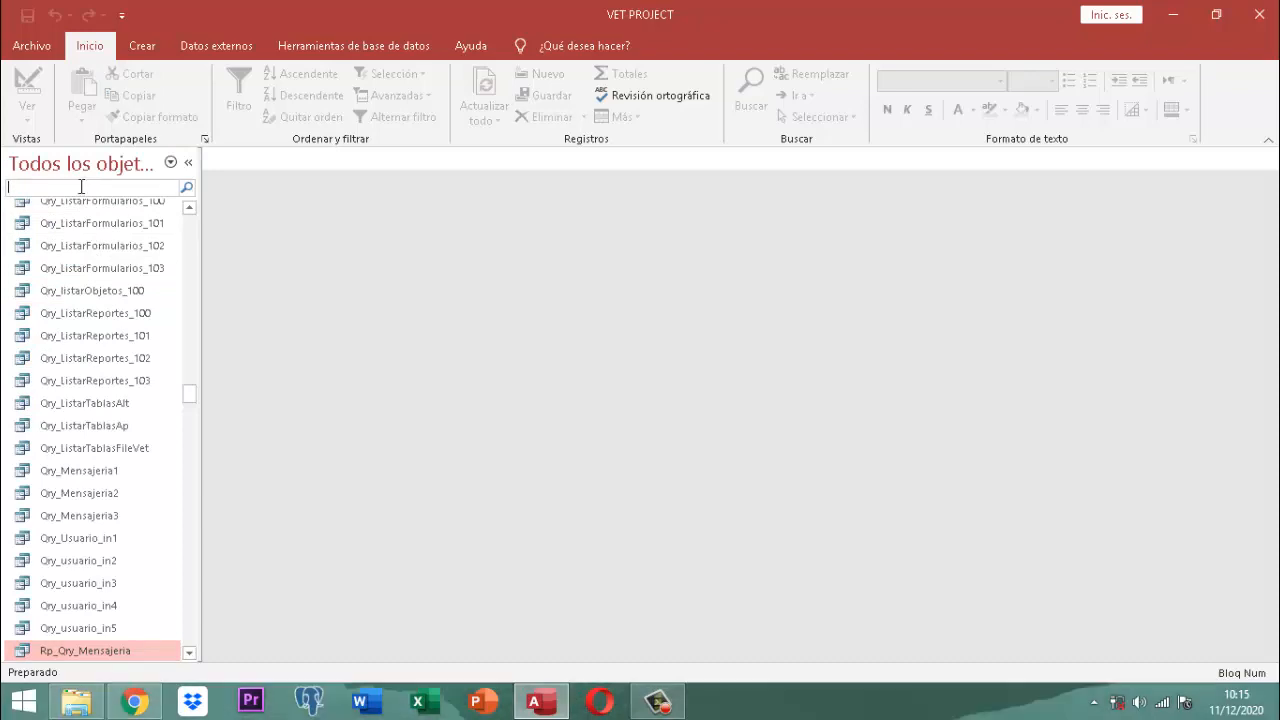
type("publi")
key("Return")
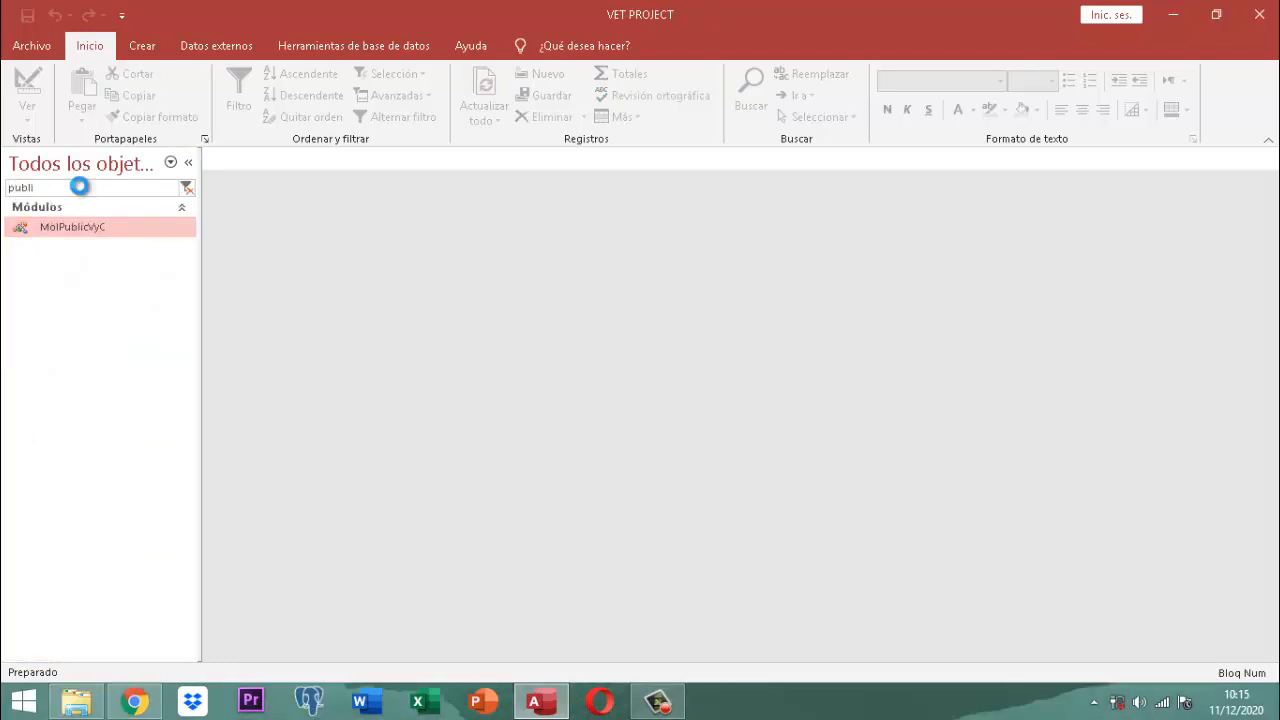
scroll(420, 255, "down", 15)
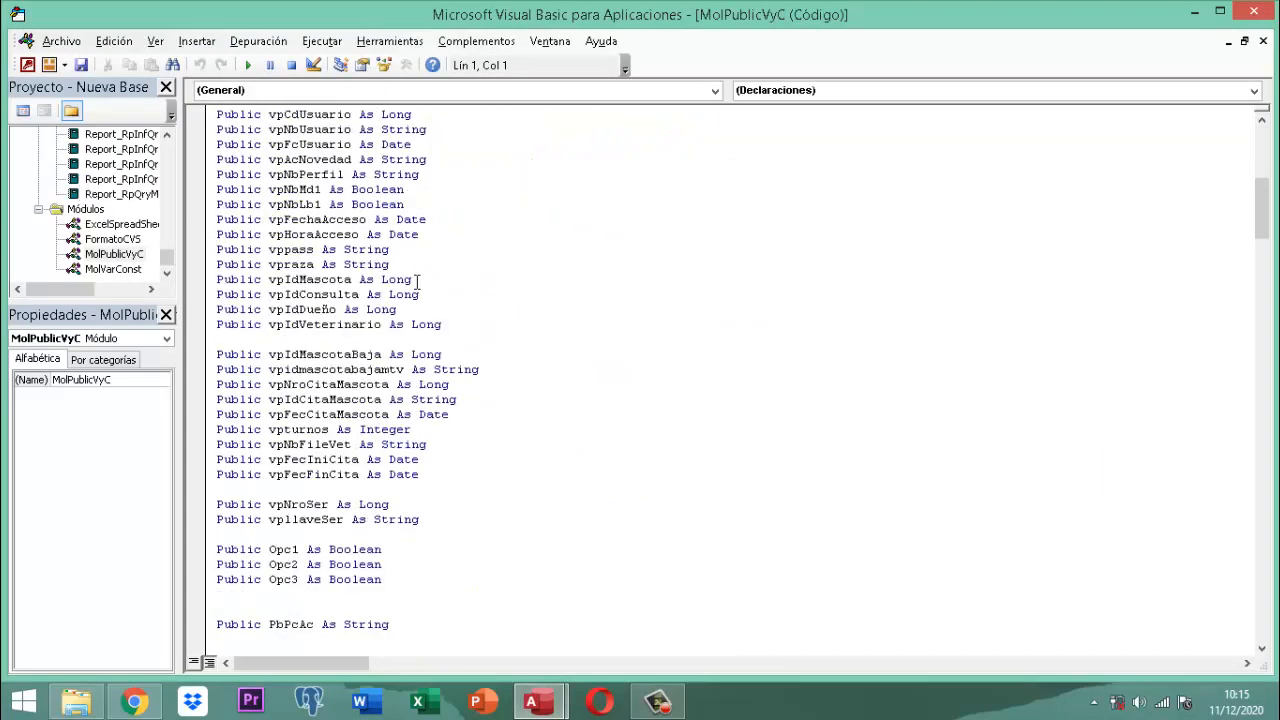
Step: Scroll MolPublicVyC down to the lvpNroNitMensajeria function, then close the VBA editor
scroll(425, 260, "down", 11)
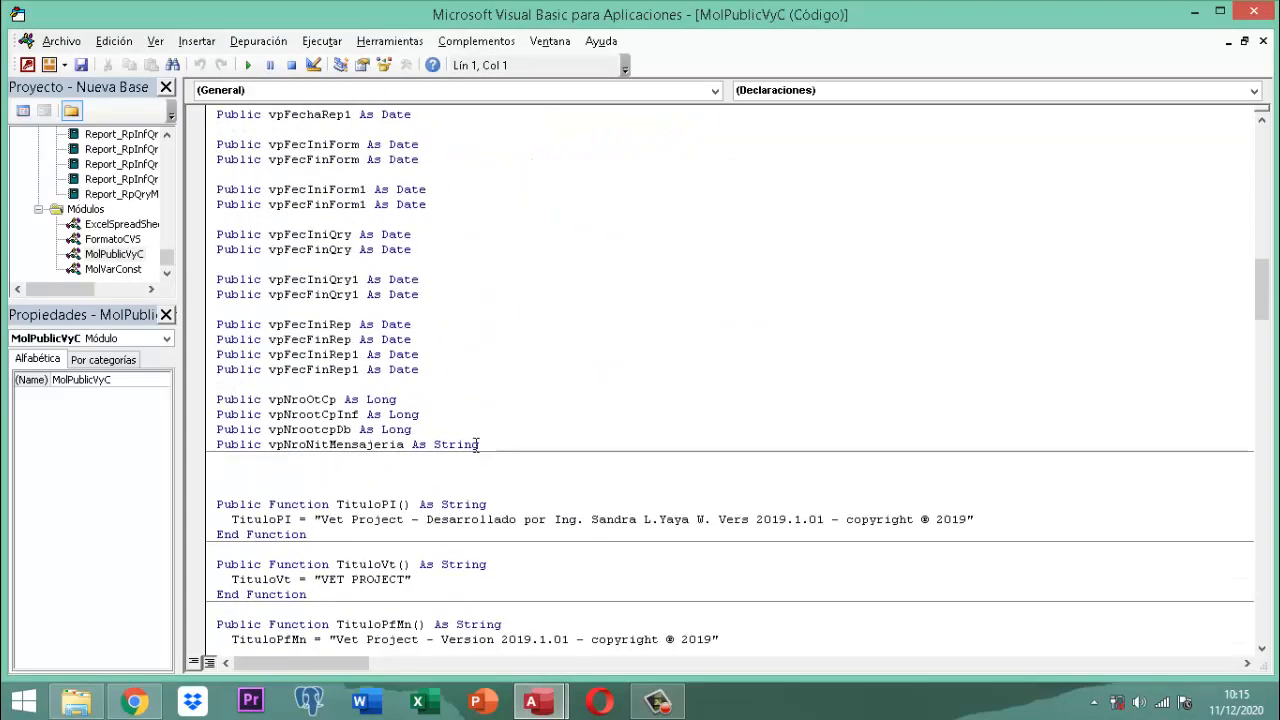
scroll(484, 448, "down", 2)
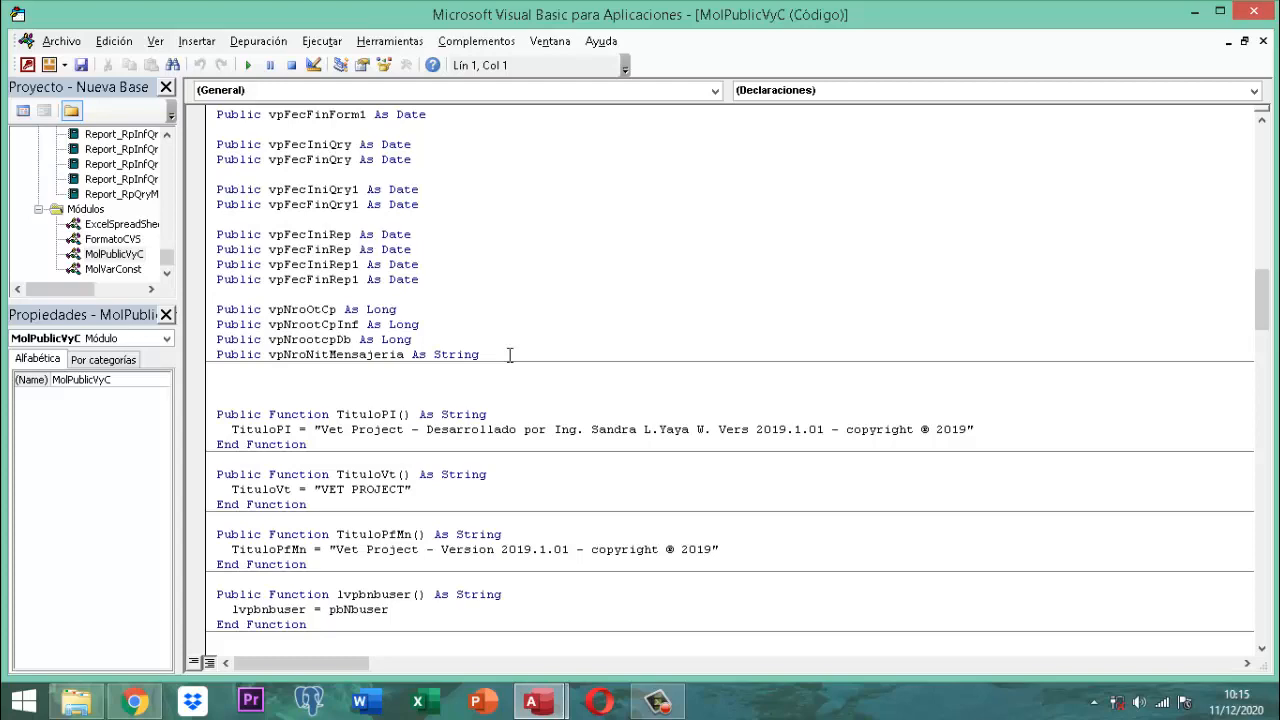
scroll(509, 355, "down", 18)
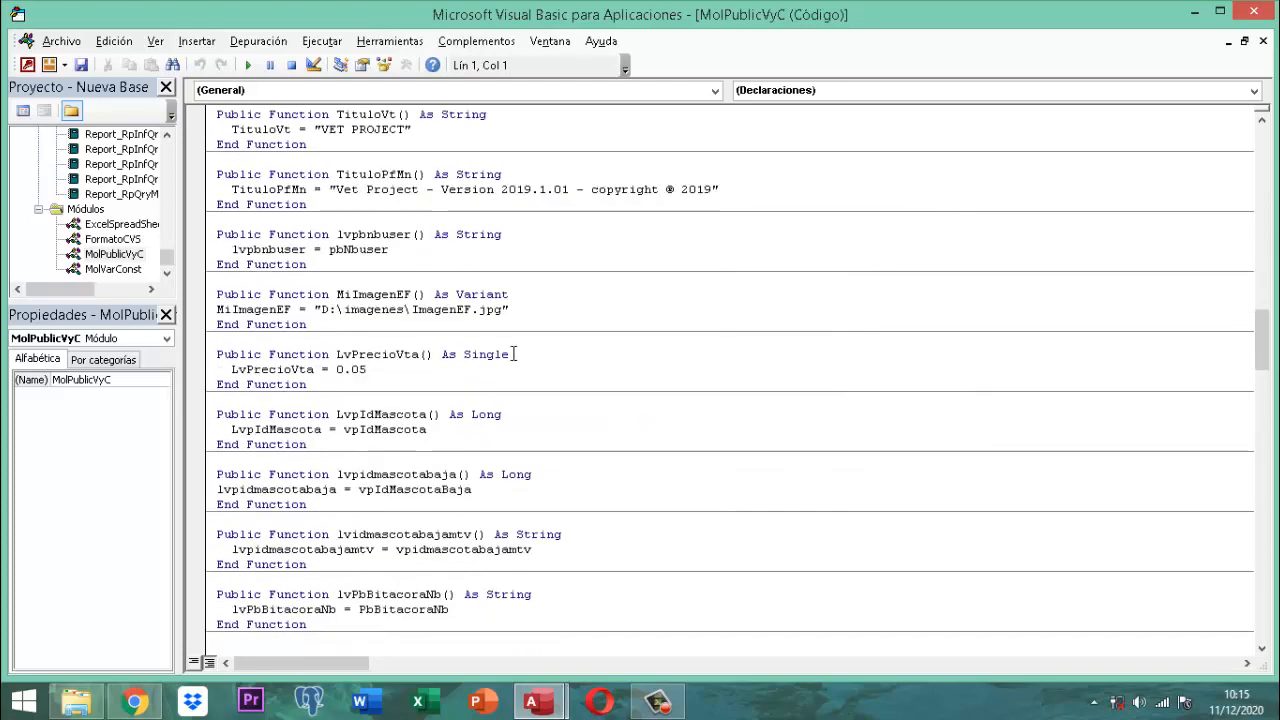
scroll(515, 354, "down", 18)
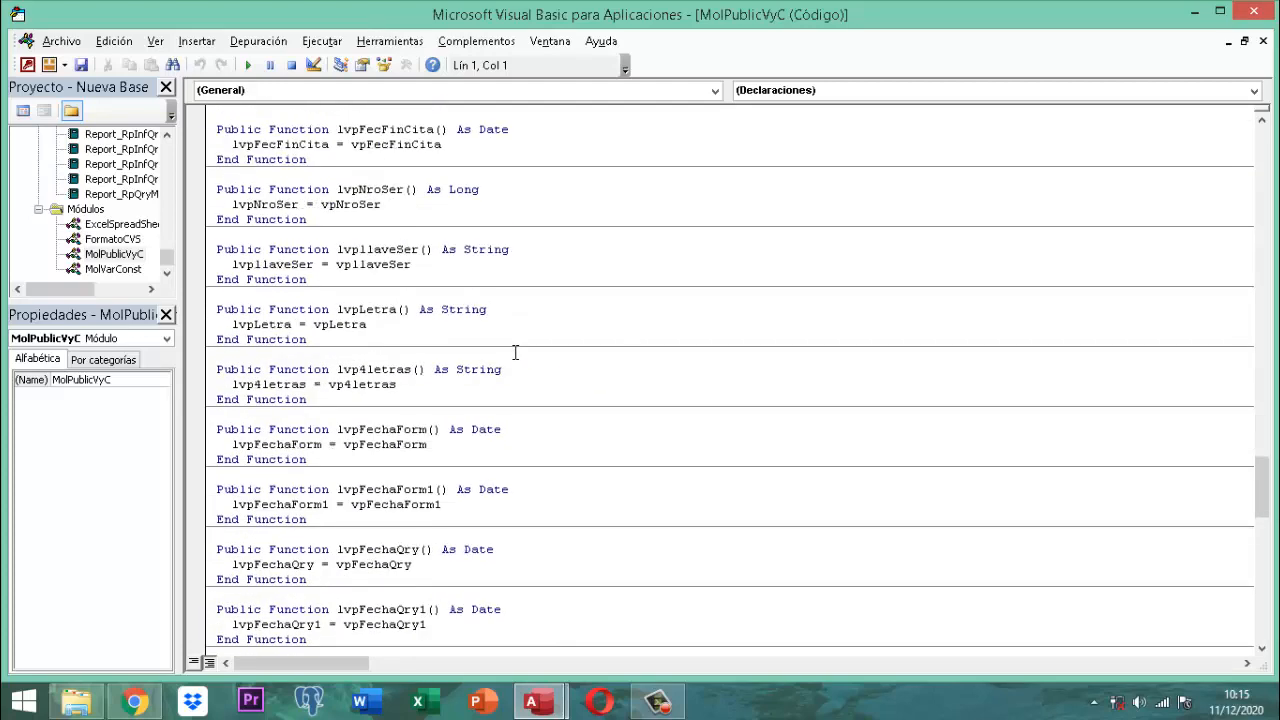
scroll(515, 353, "down", 3)
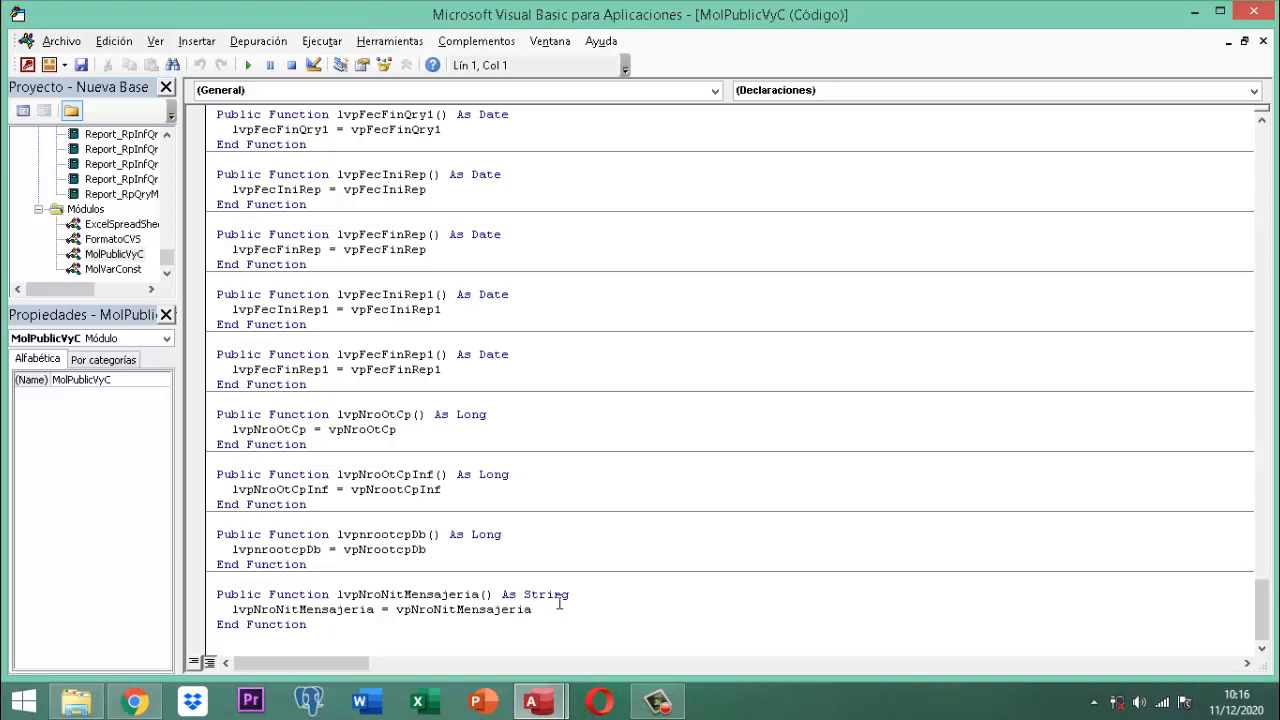
left_click(1257, 13)
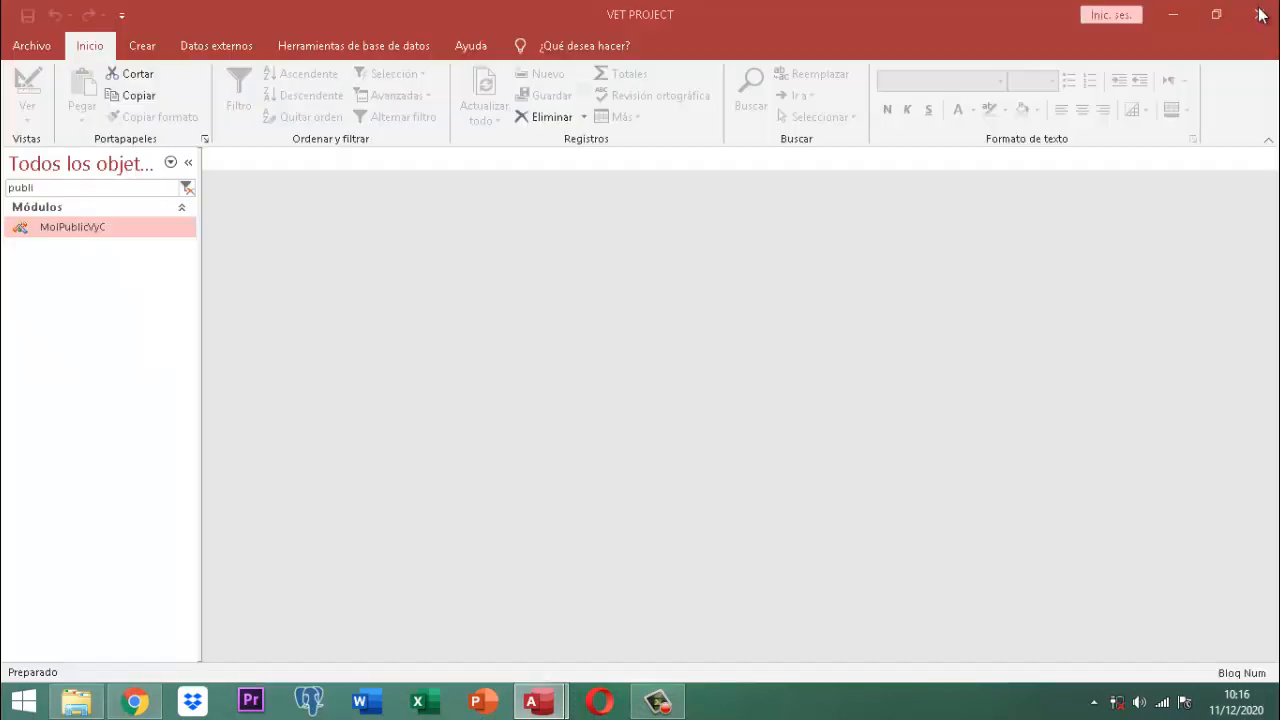
Step: Group the navigation pane by Fecha de creación and filter to objects created Ayer
left_click(39, 168)
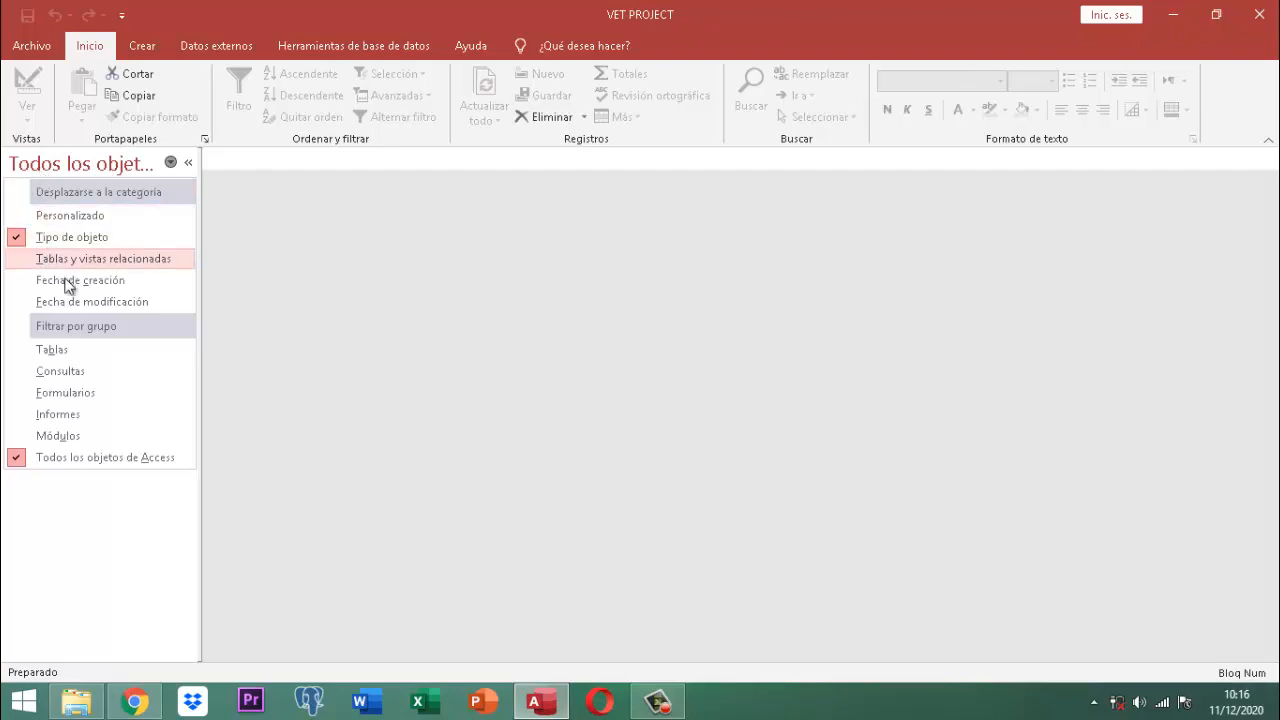
left_click(84, 277)
left_click(84, 166)
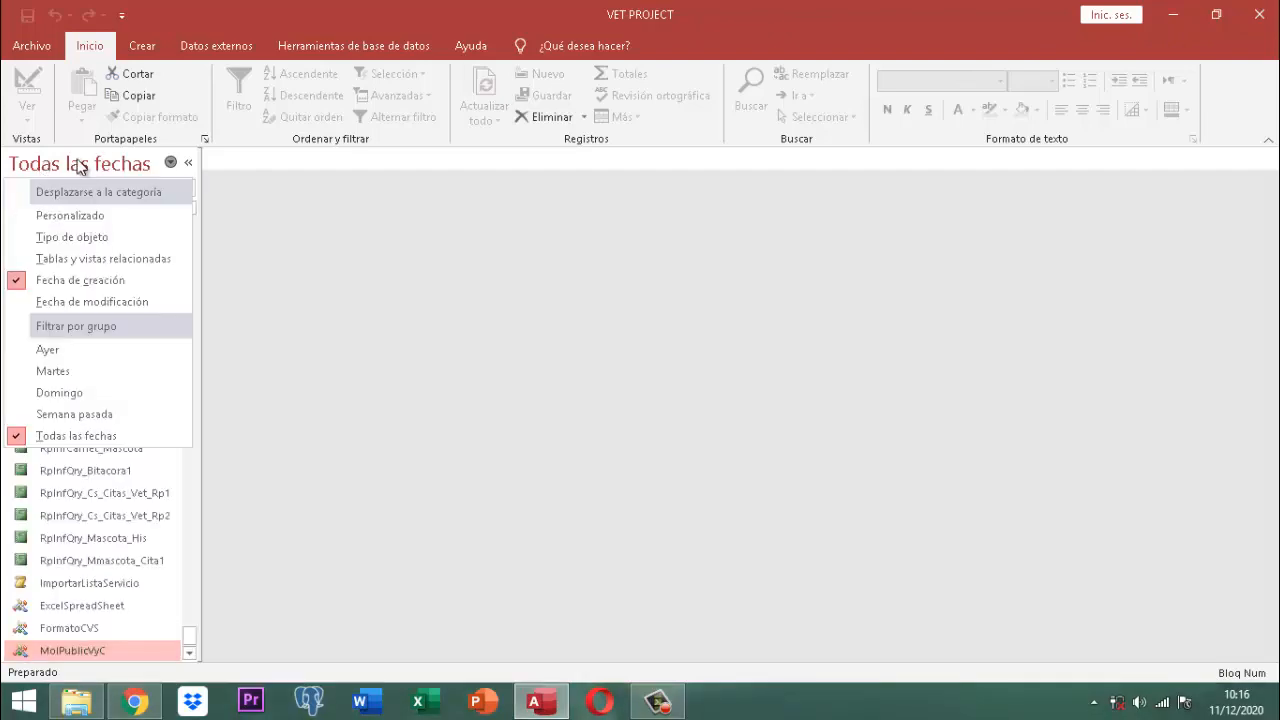
left_click(57, 350)
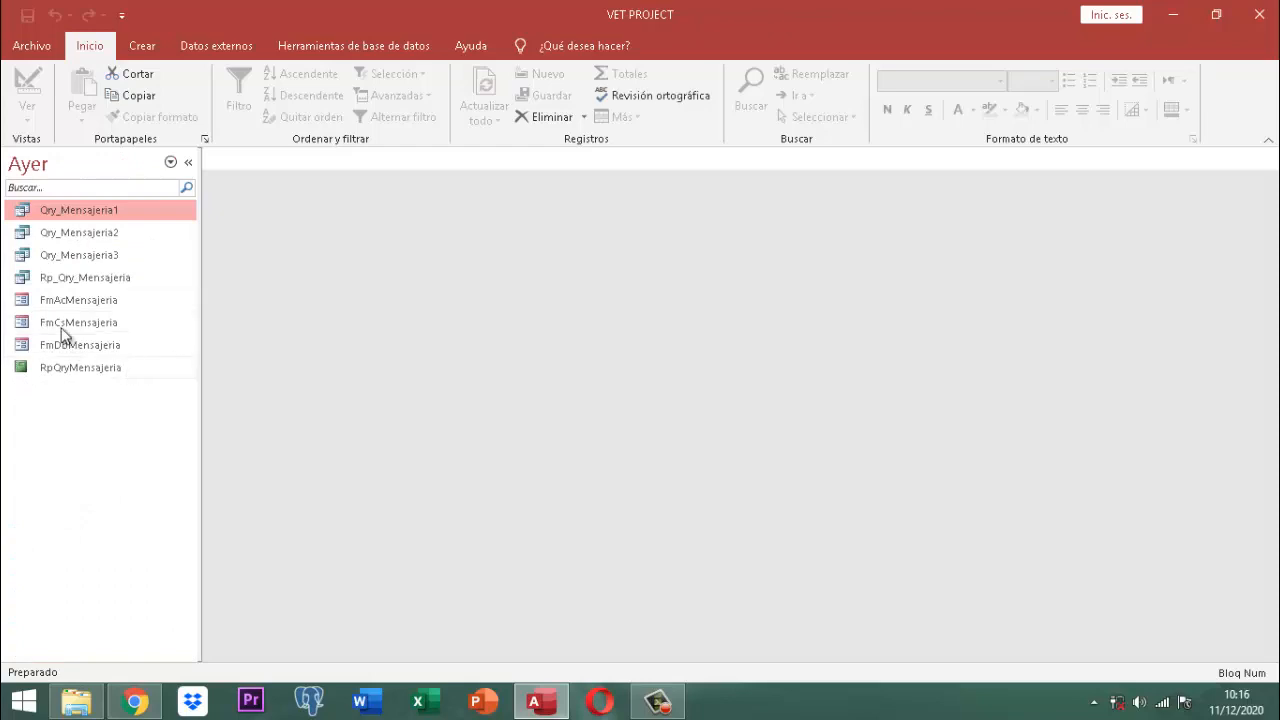
Step: Open the Rp_Qry_Mensajeria query in Vista Diseño
left_click(54, 278)
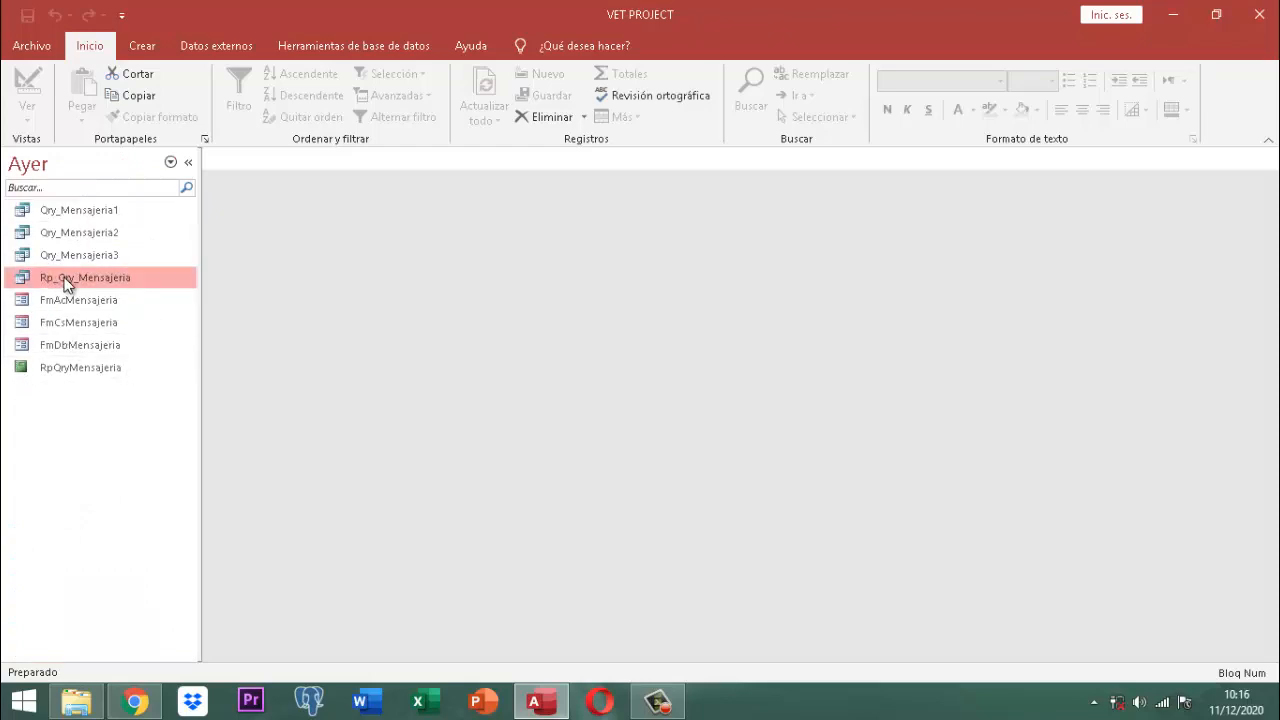
right_click(66, 285)
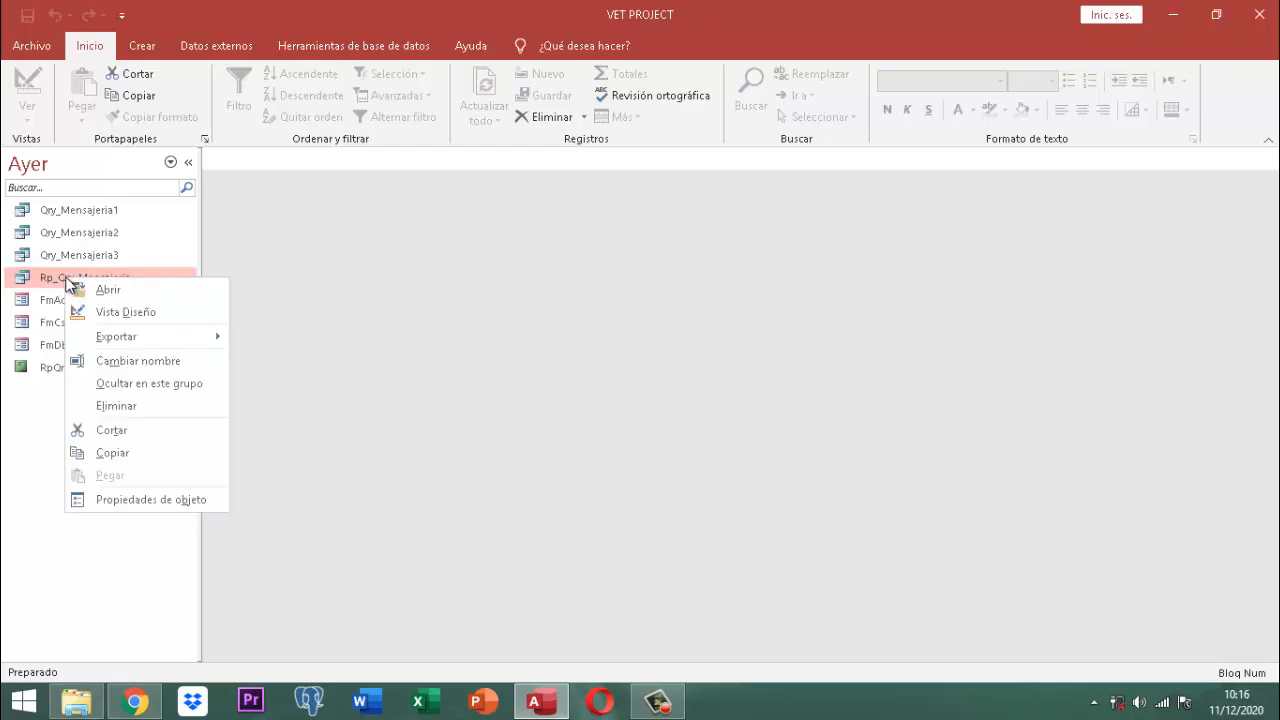
left_click(120, 314)
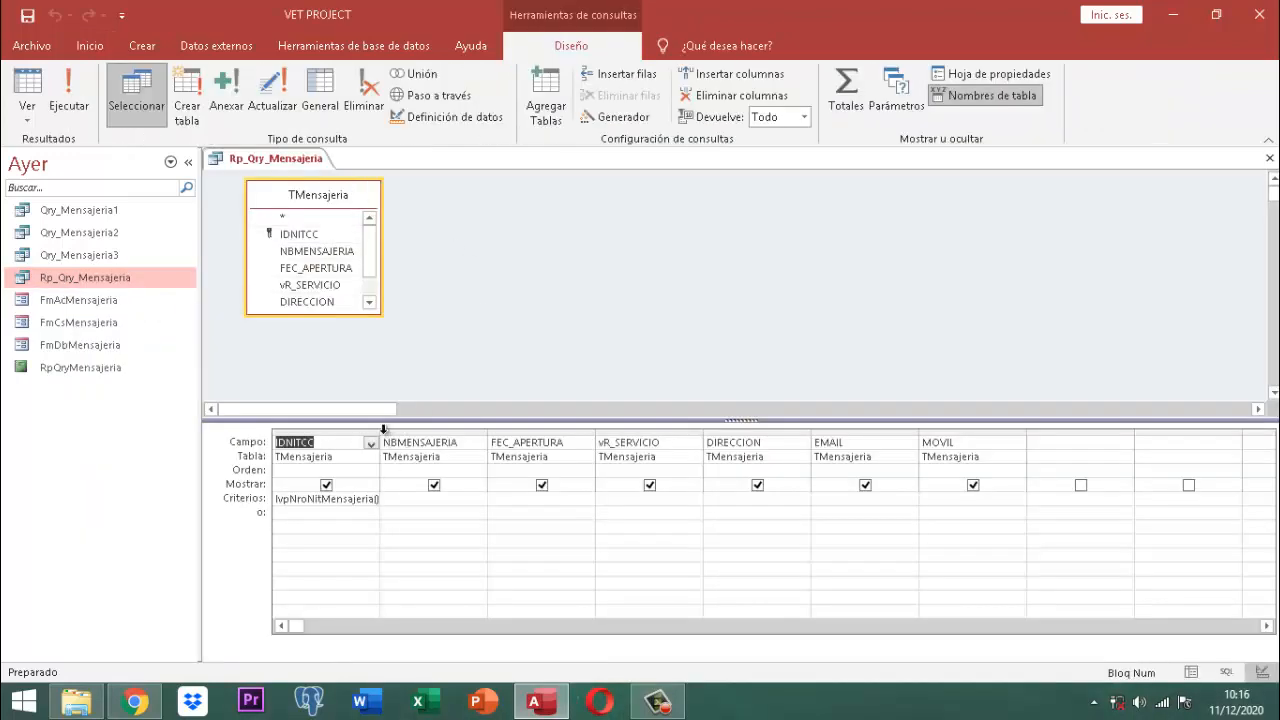
Step: Drag the IDNITCC grid column wider, then close the Rp_Qry_Mensajeria design
left_click_drag(380, 436, 413, 442)
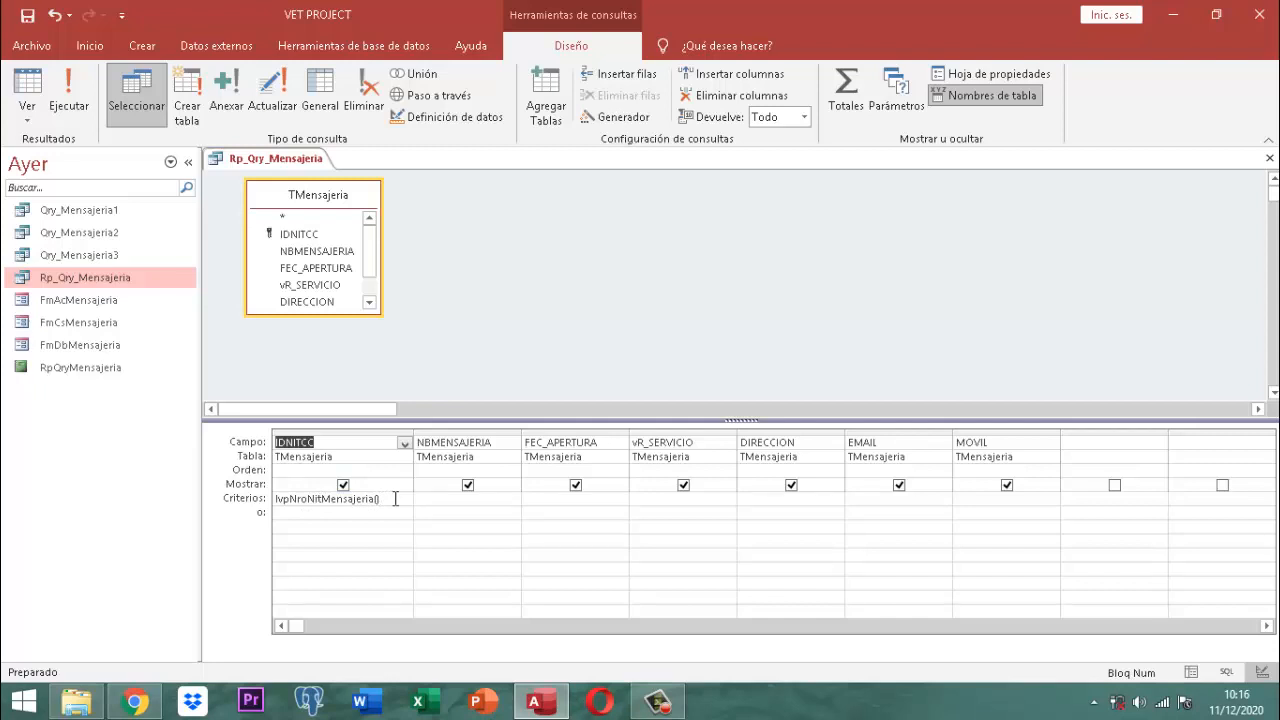
right_click(290, 156)
left_click(325, 191)
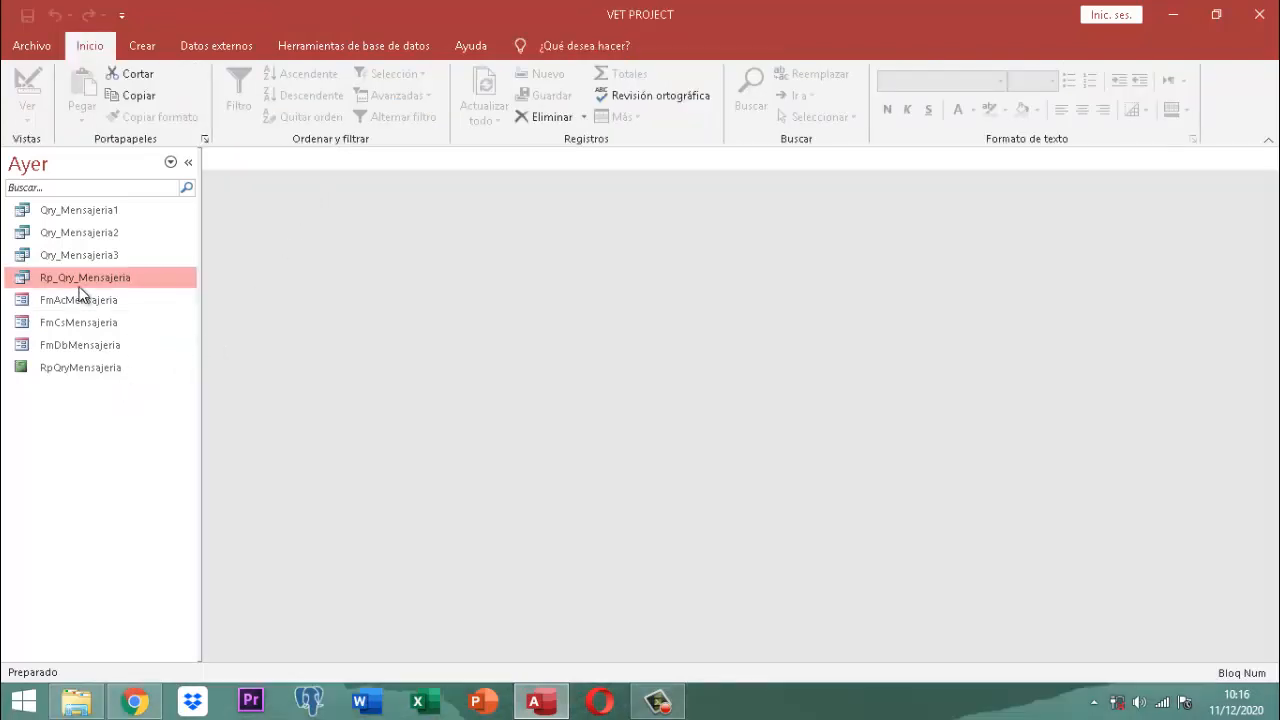
Step: Open RpQryMensajeria in Design view, select the whole report, and show its Hoja de propiedades
right_click(90, 366)
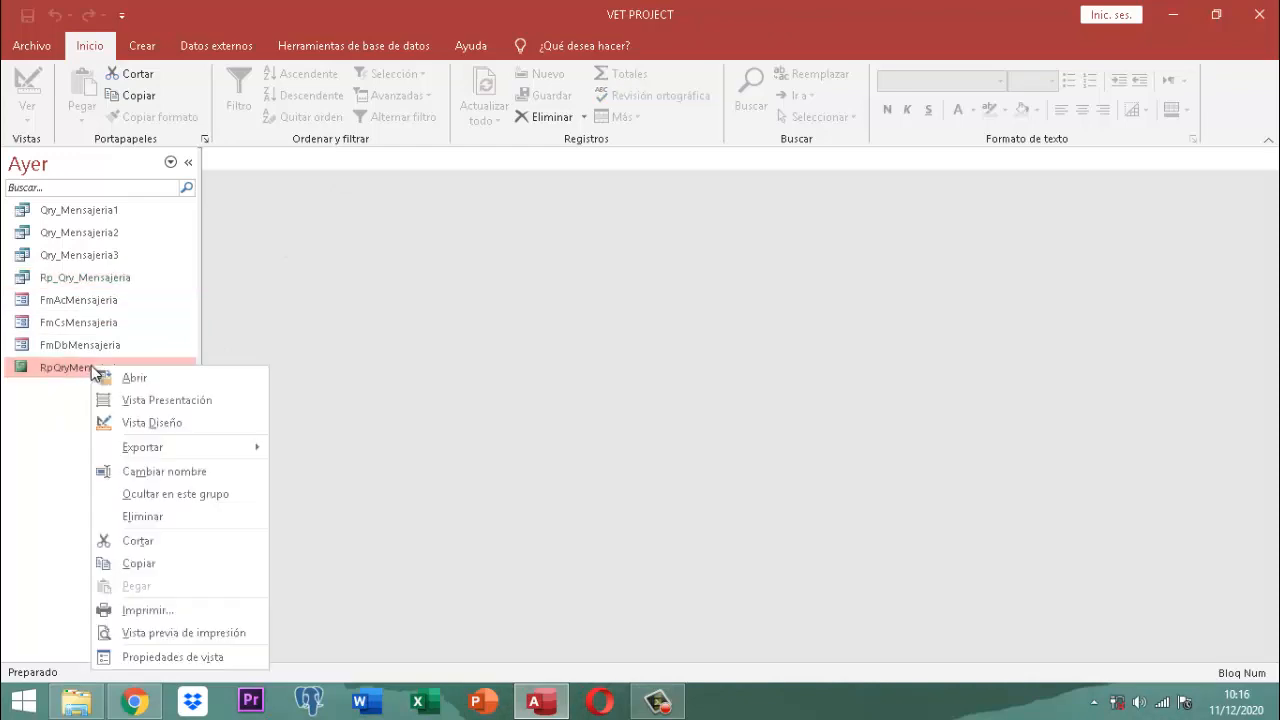
left_click(151, 422)
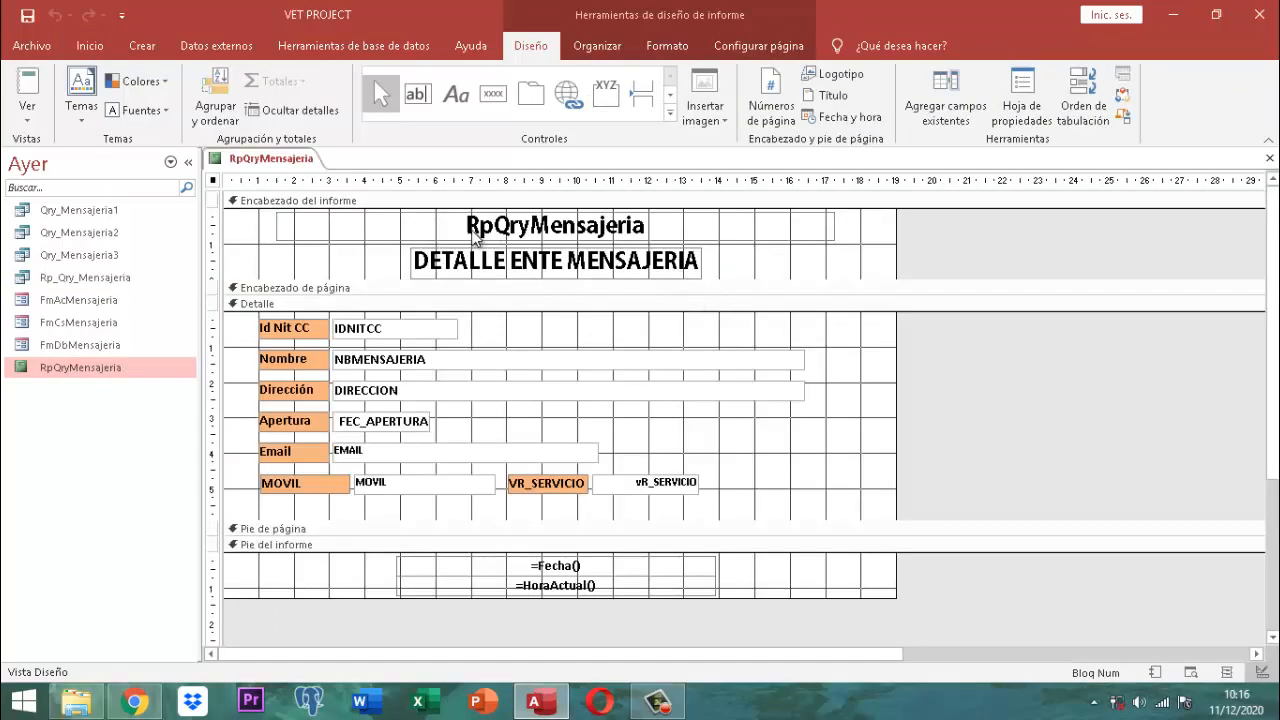
left_click(612, 228)
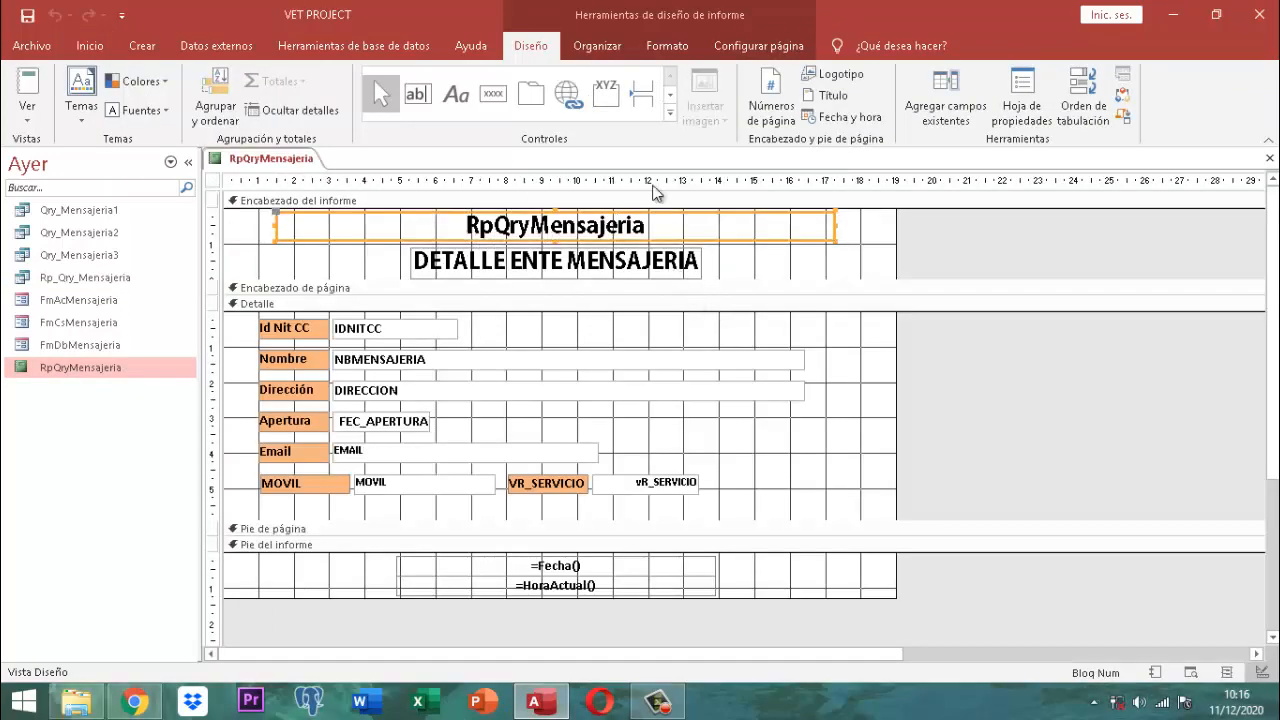
left_click(664, 46)
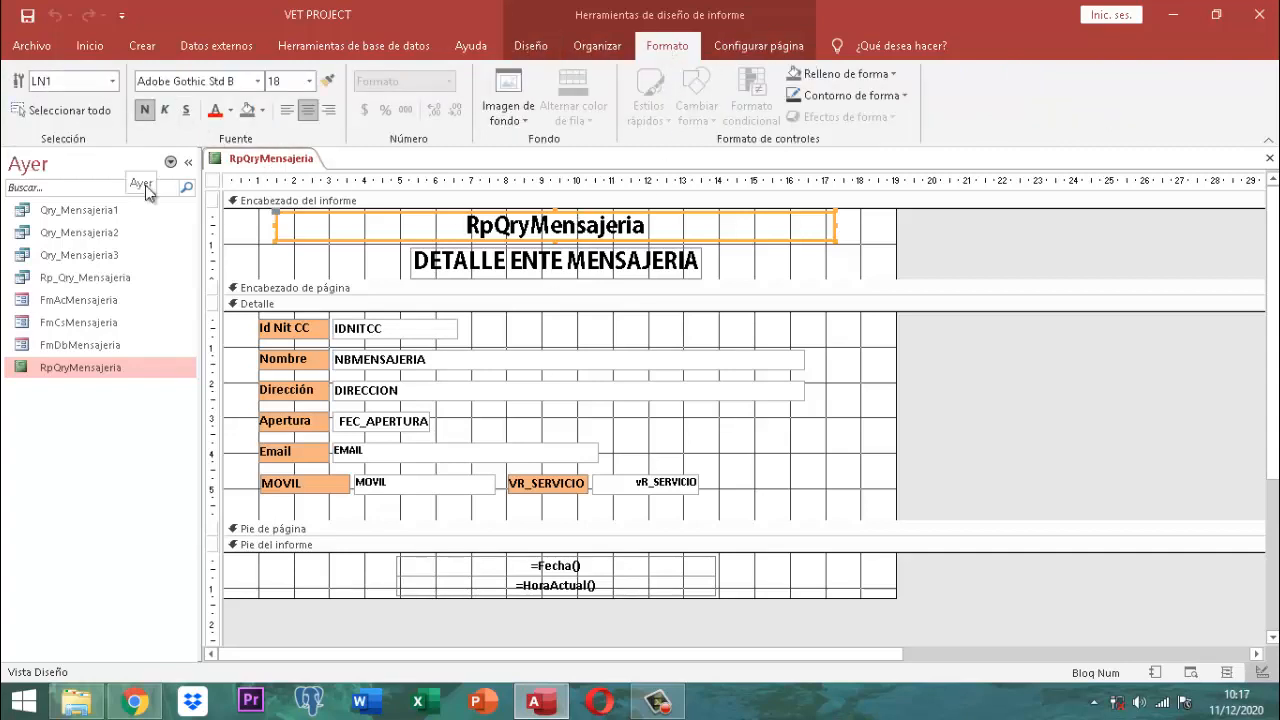
left_click(212, 181)
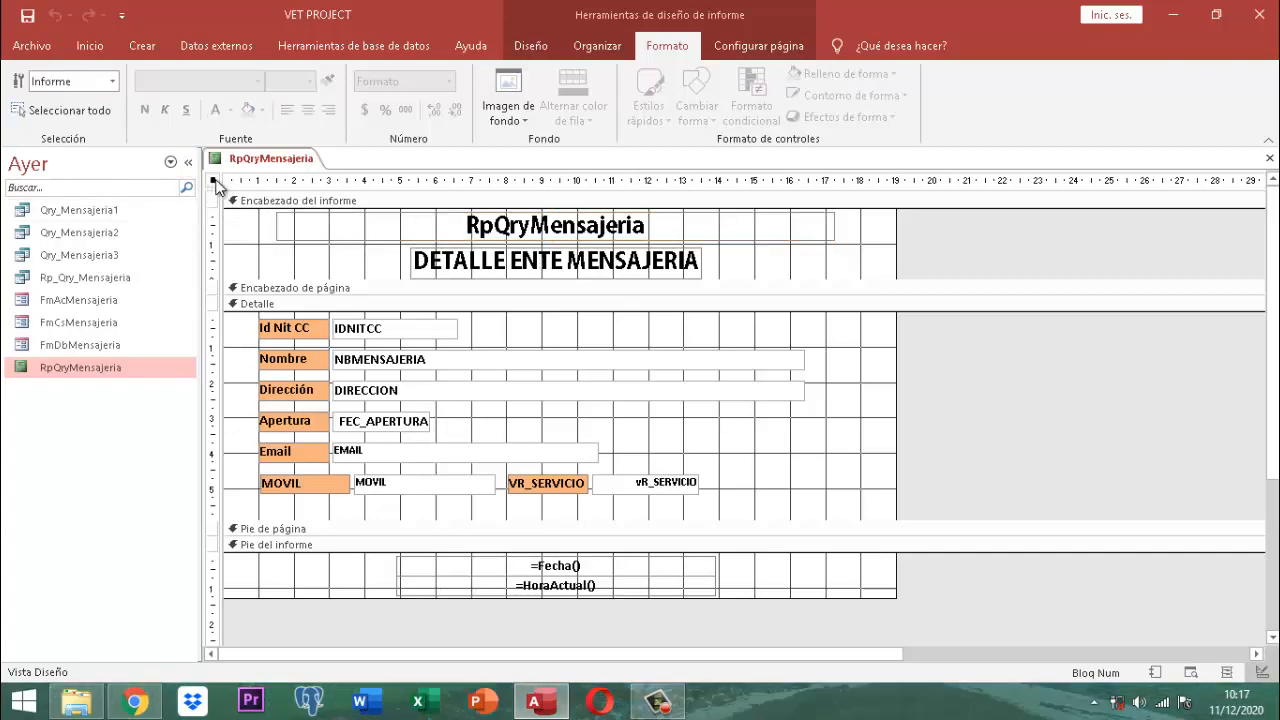
left_click(518, 48)
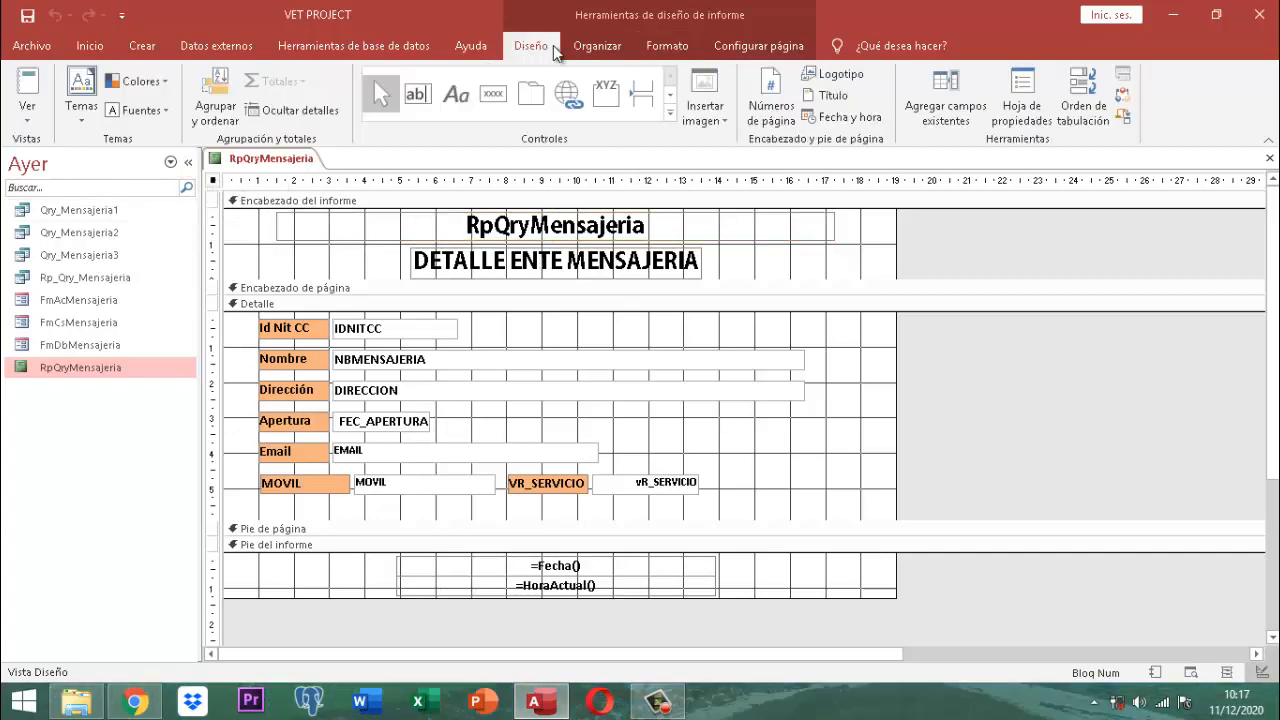
left_click(1022, 108)
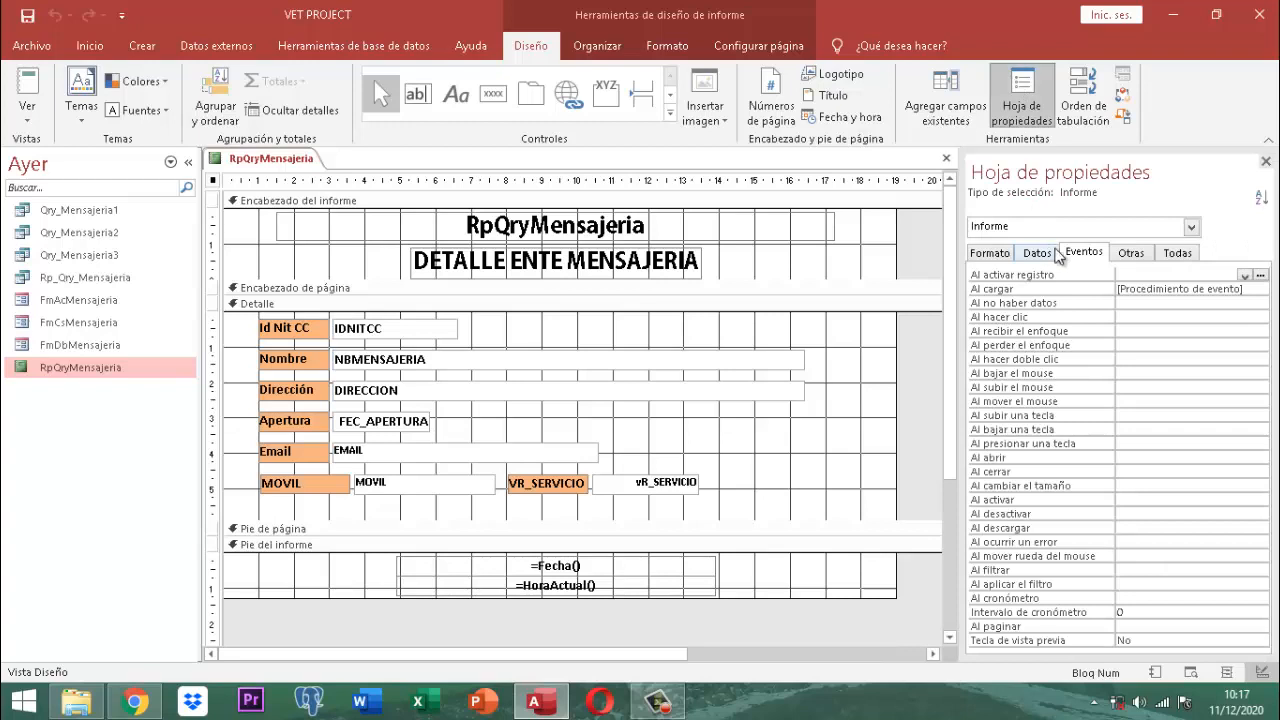
Step: Check the Al cargar event code (LN1.Caption = TituloVt()), then hide the property sheet
left_click(1250, 289)
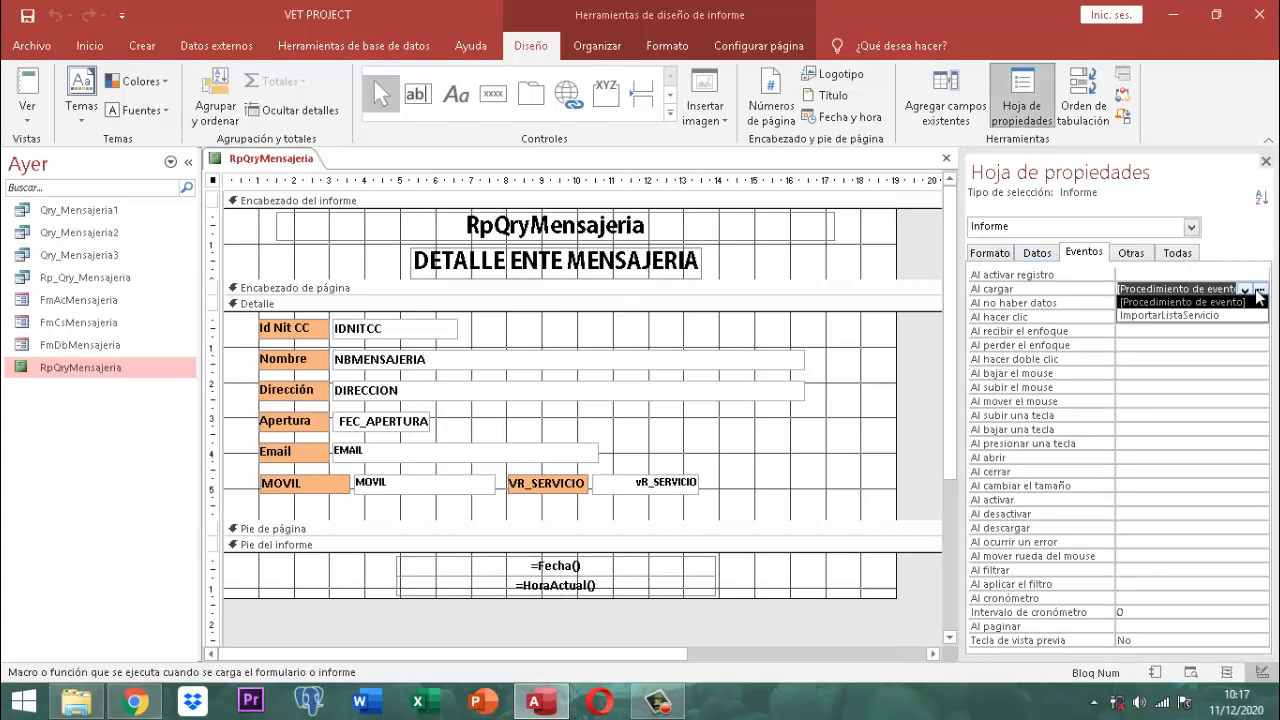
left_click(1258, 288)
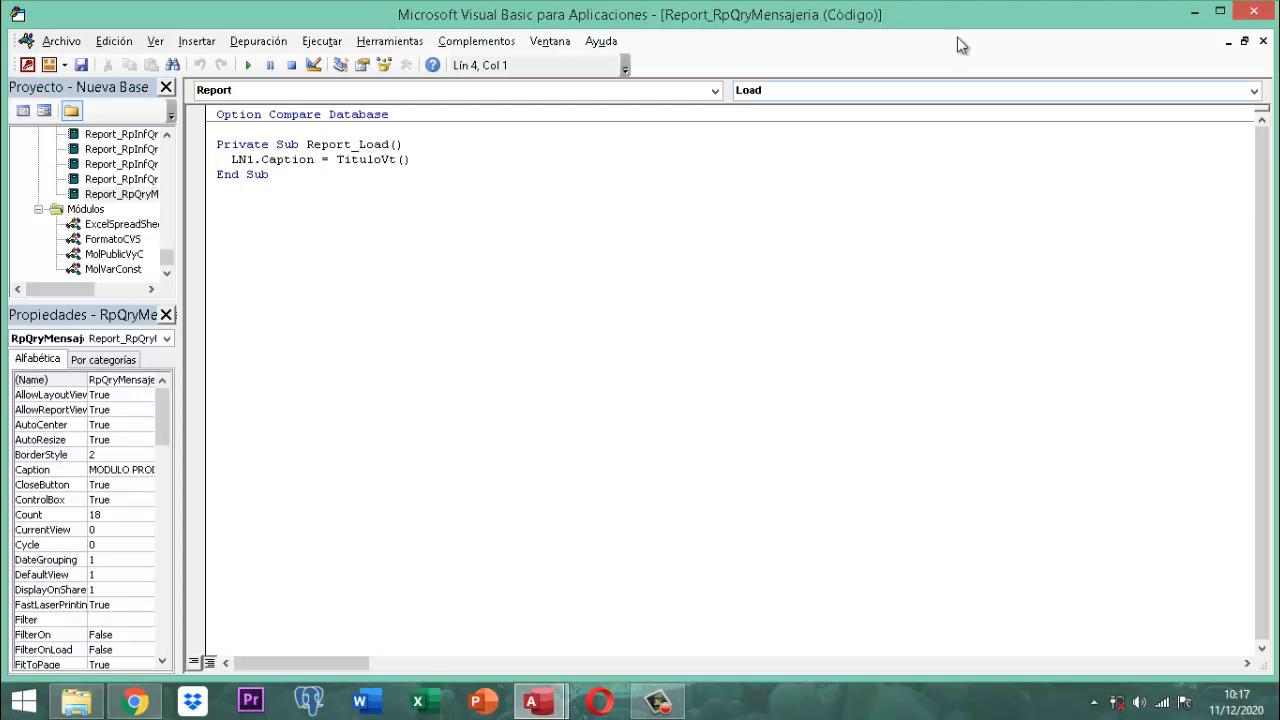
left_click(1268, 20)
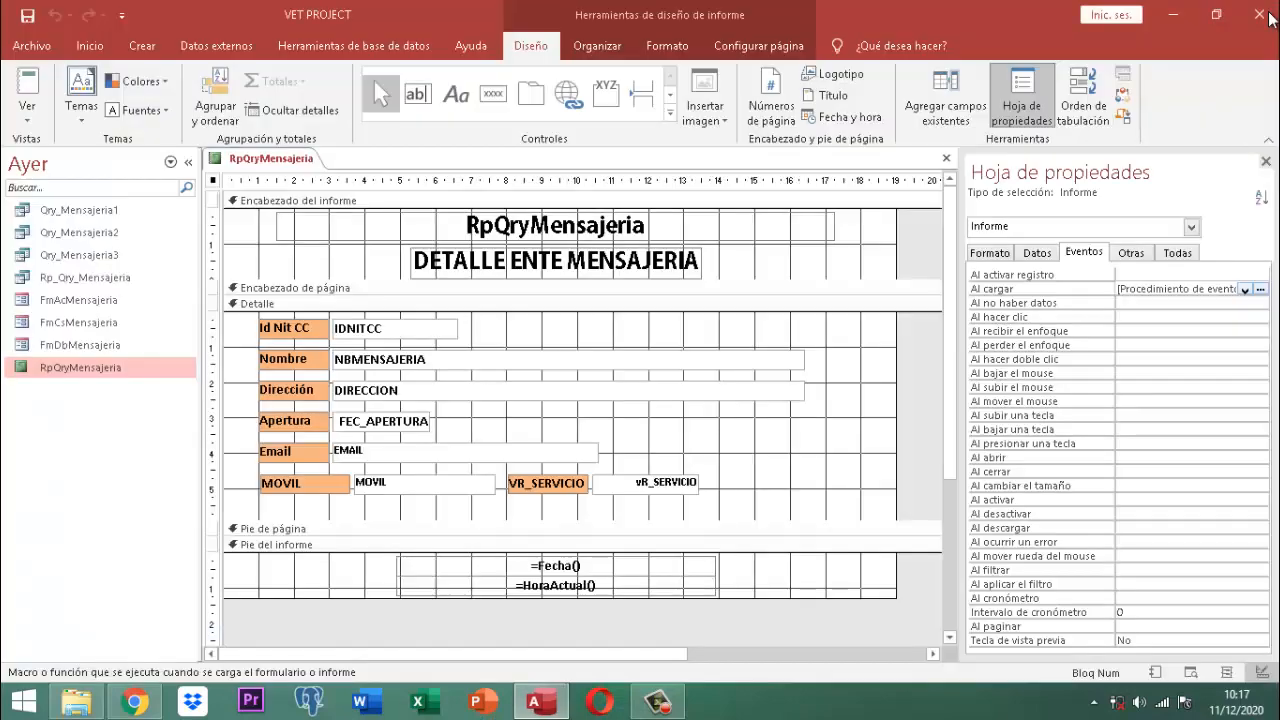
left_click(1264, 158)
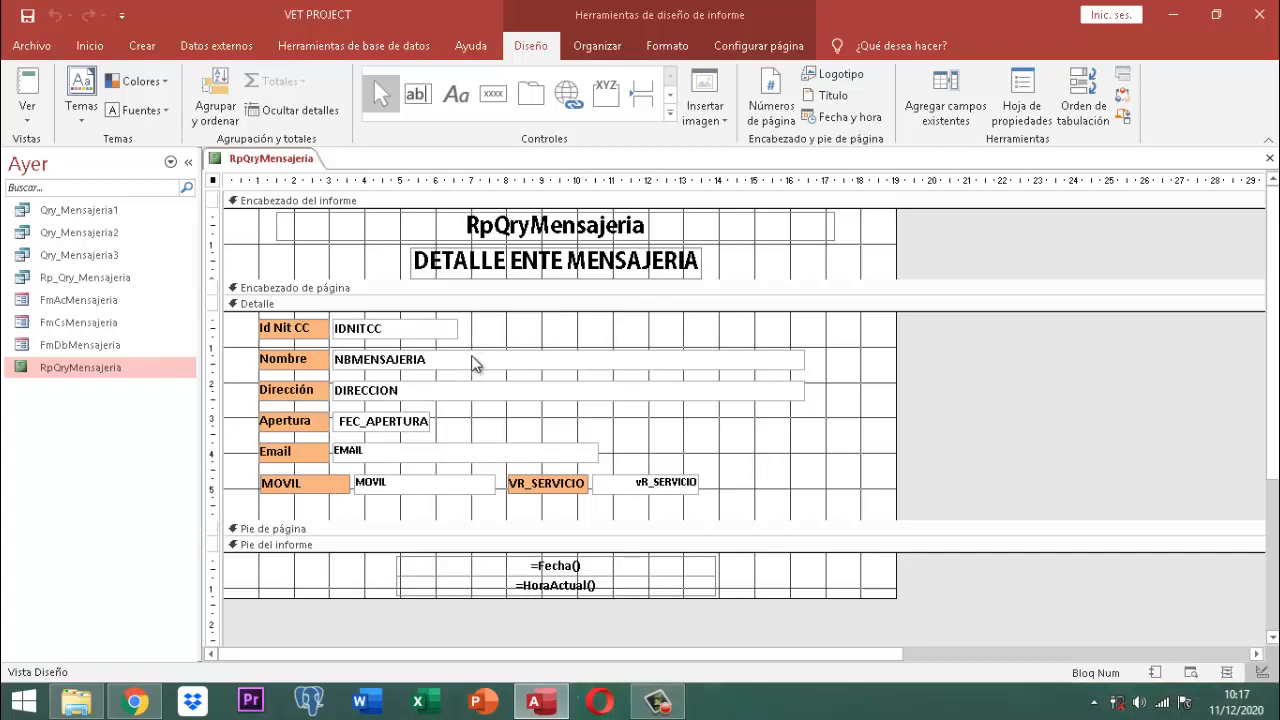
Step: Browse the report's Datos, Formato and Otras property tabs, then hide the property sheet
left_click(1023, 90)
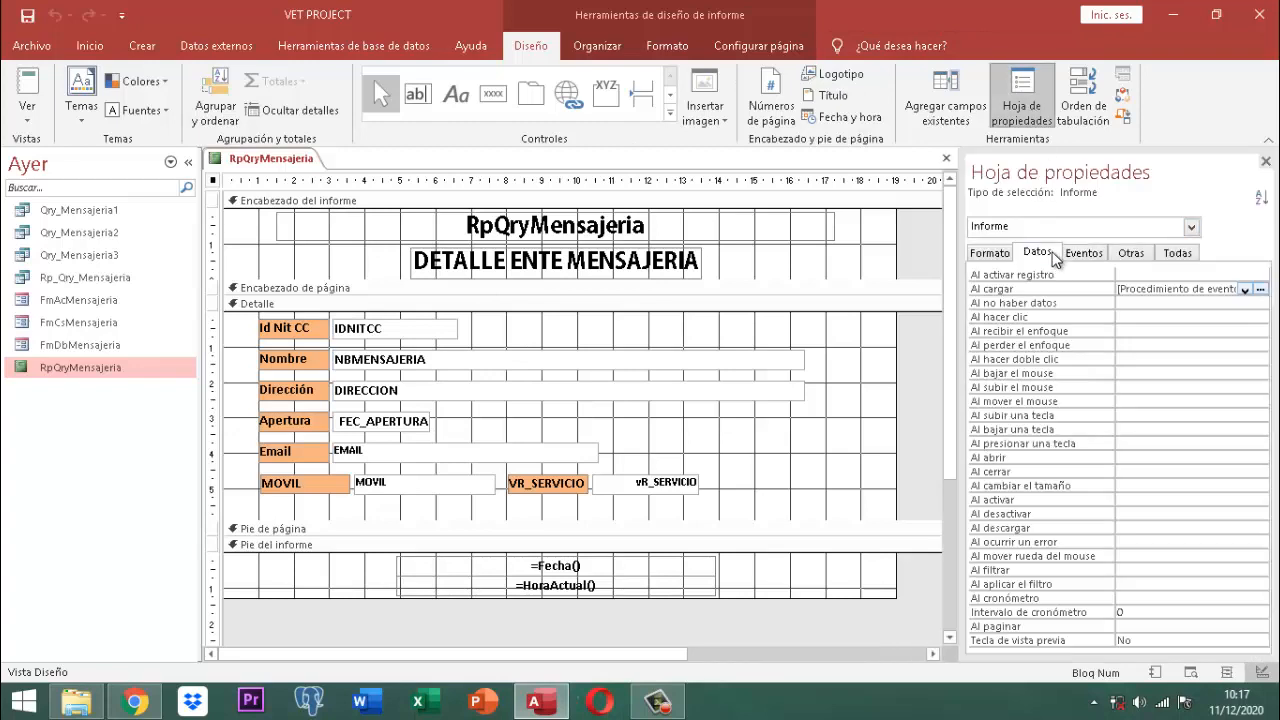
left_click(1037, 252)
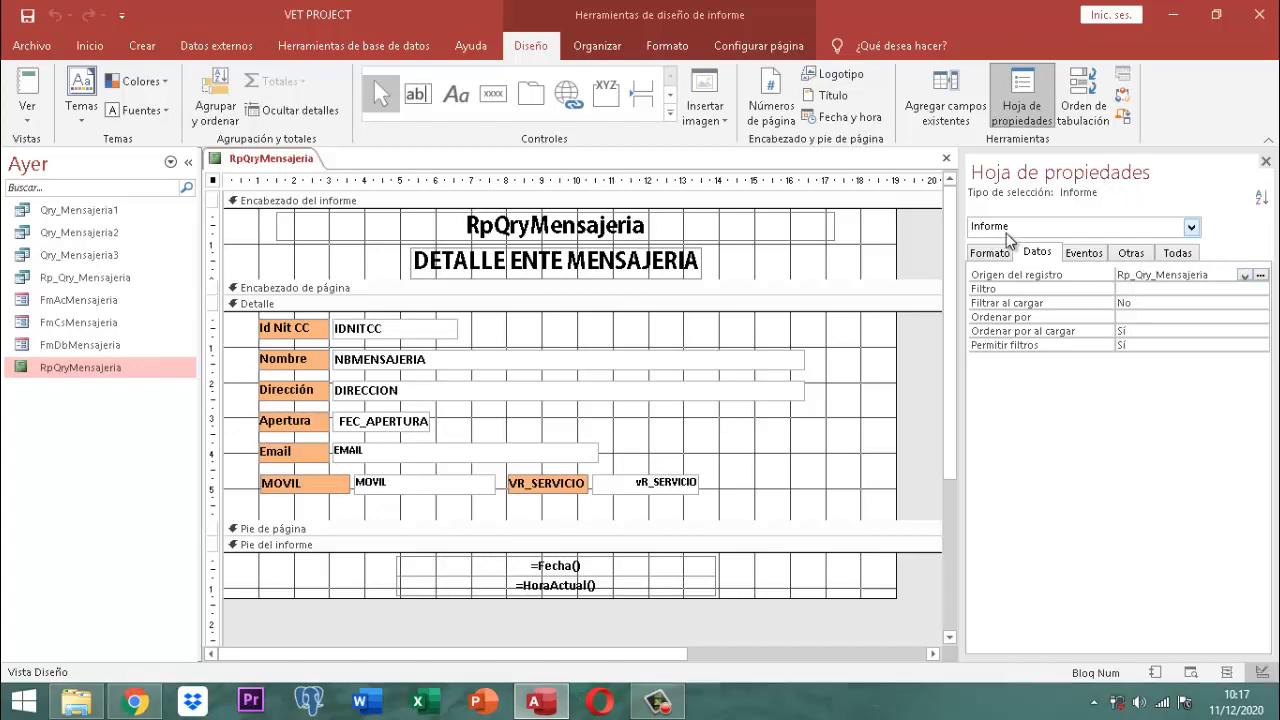
left_click(989, 254)
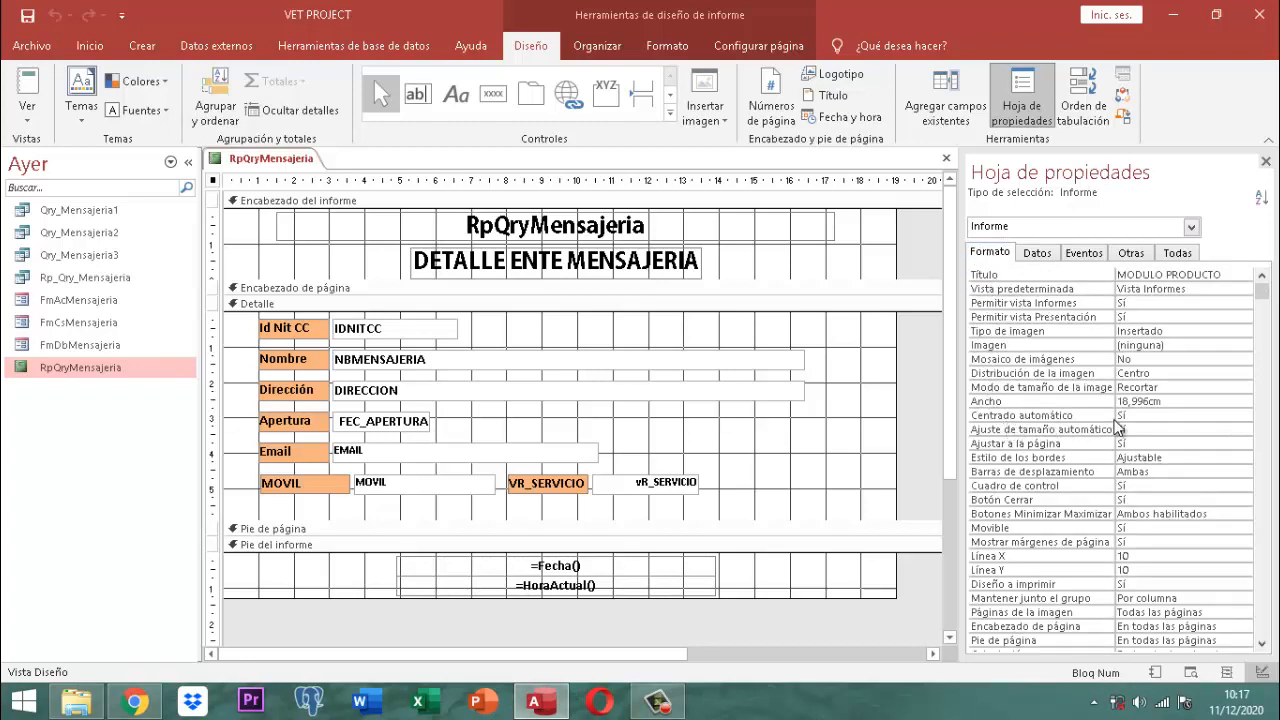
left_click(1131, 253)
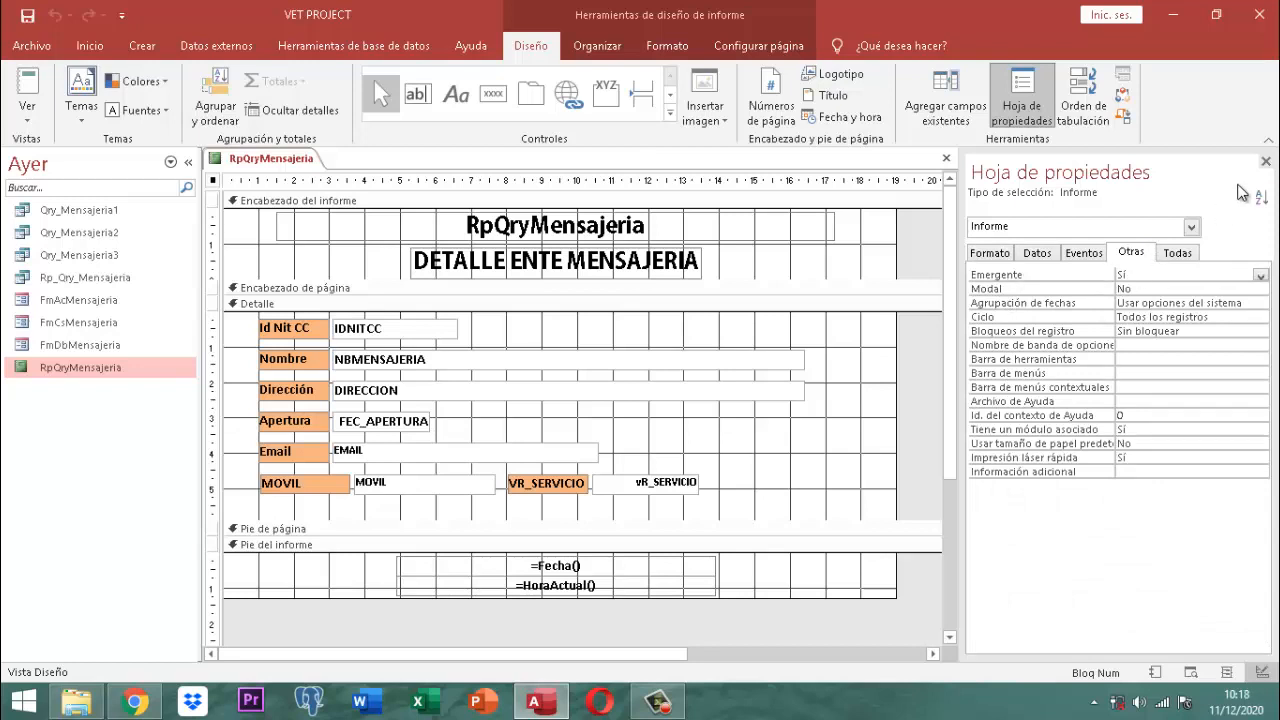
left_click(990, 253)
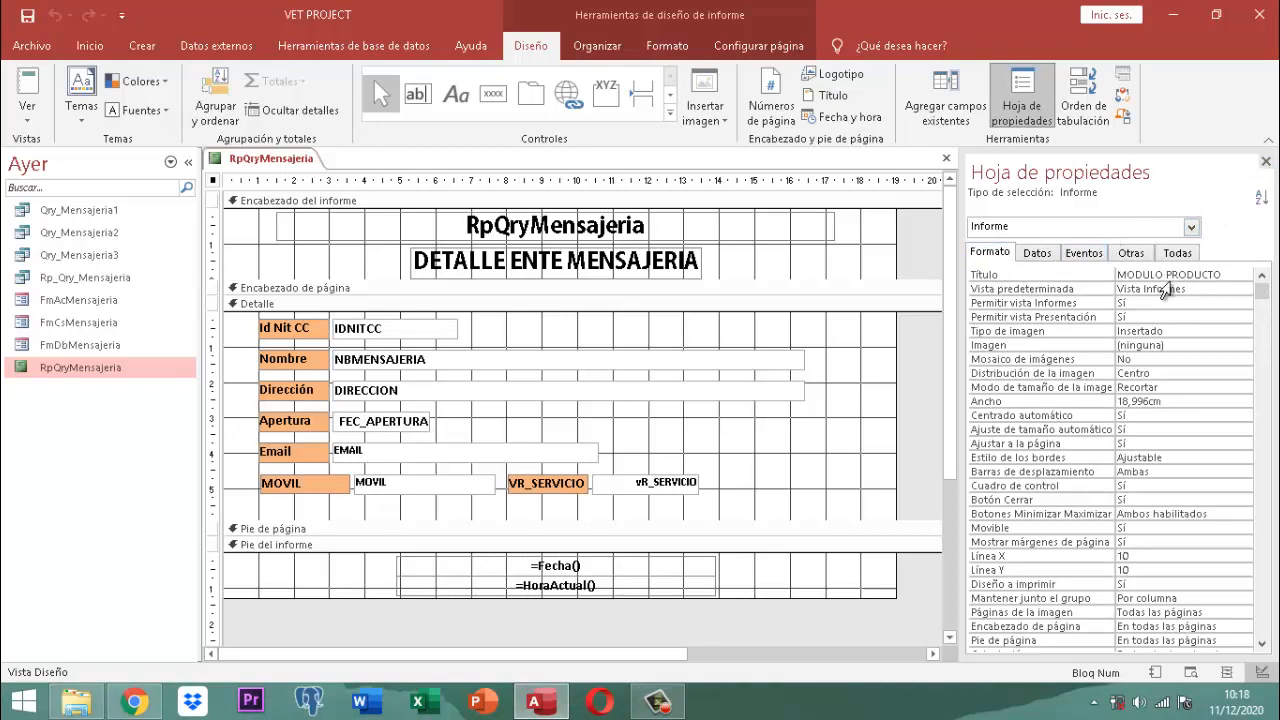
left_click(1265, 161)
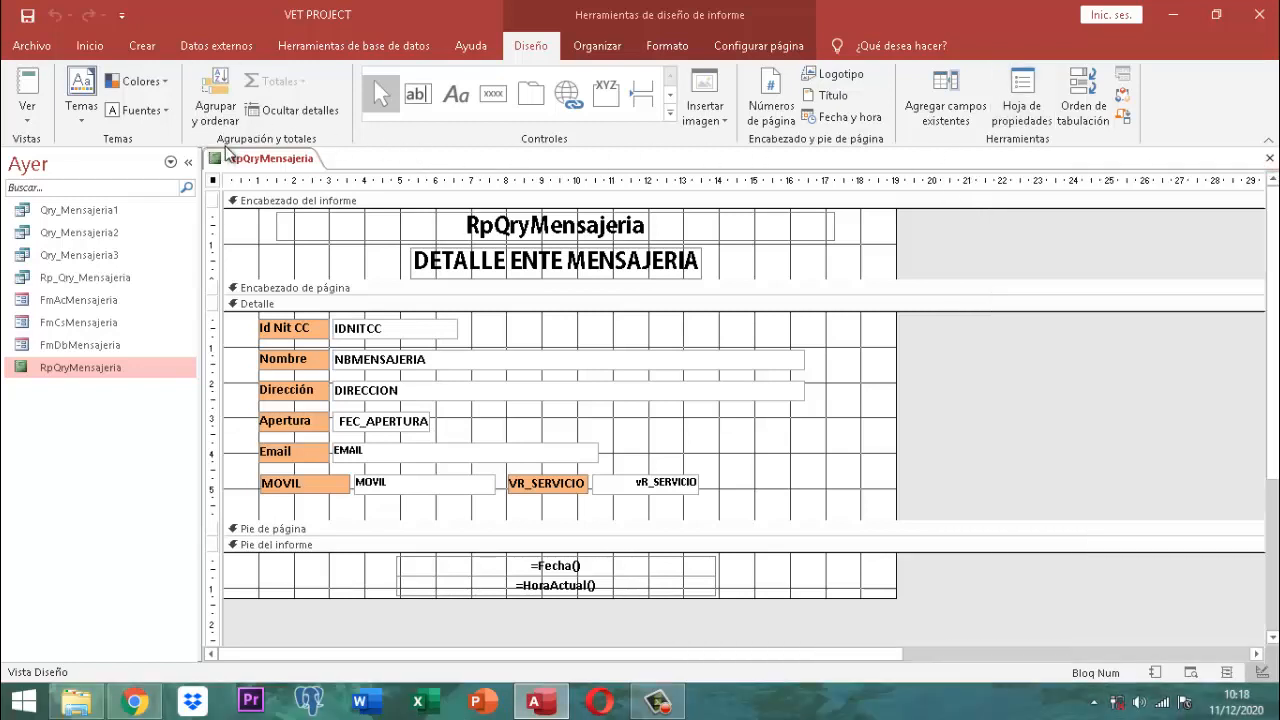
Step: Close the RpQryMensajeria report, answering No to saving design changes
right_click(283, 168)
left_click(318, 194)
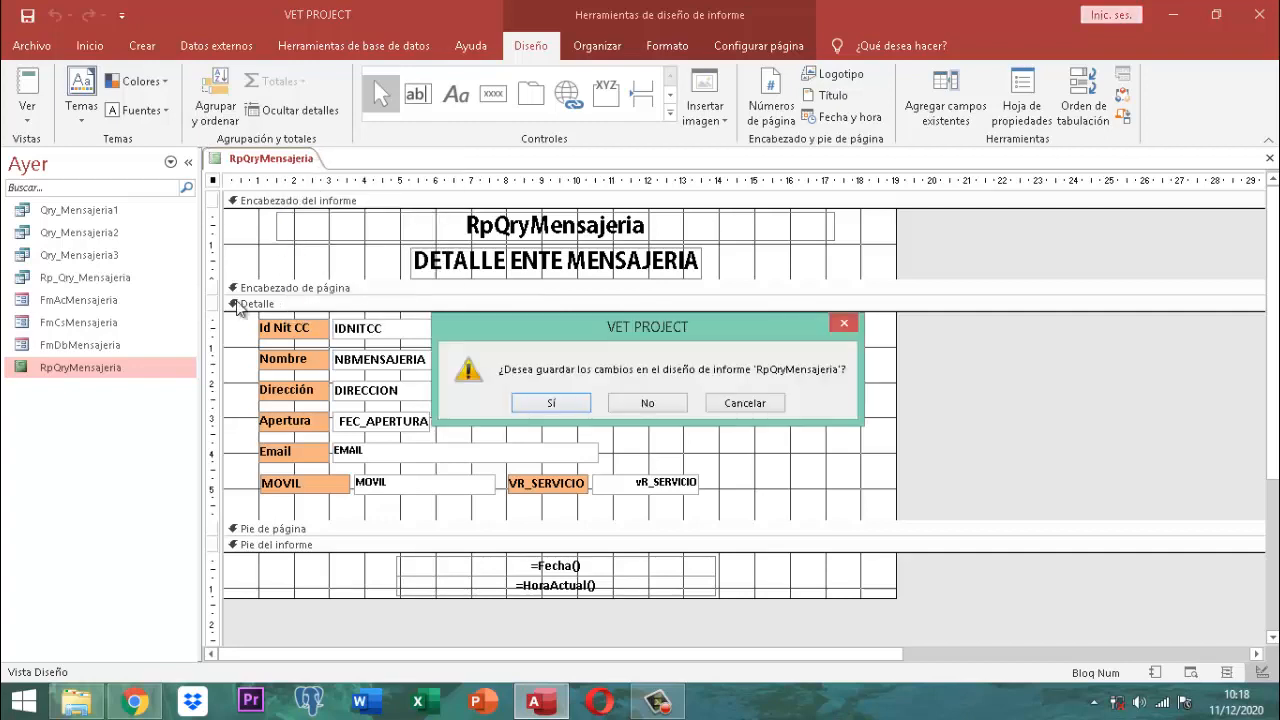
left_click(653, 403)
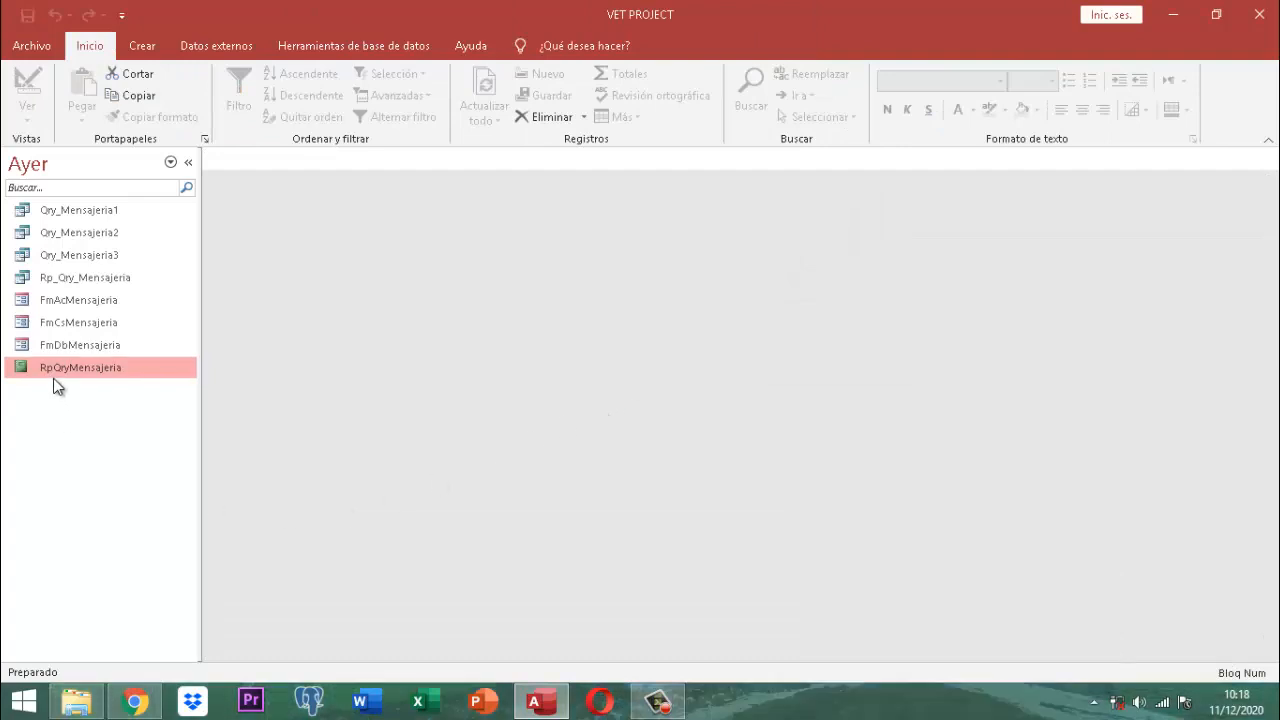
Step: Open the FmAcMensajeria form in Design view and select its IDNITCC text box
left_click(72, 302)
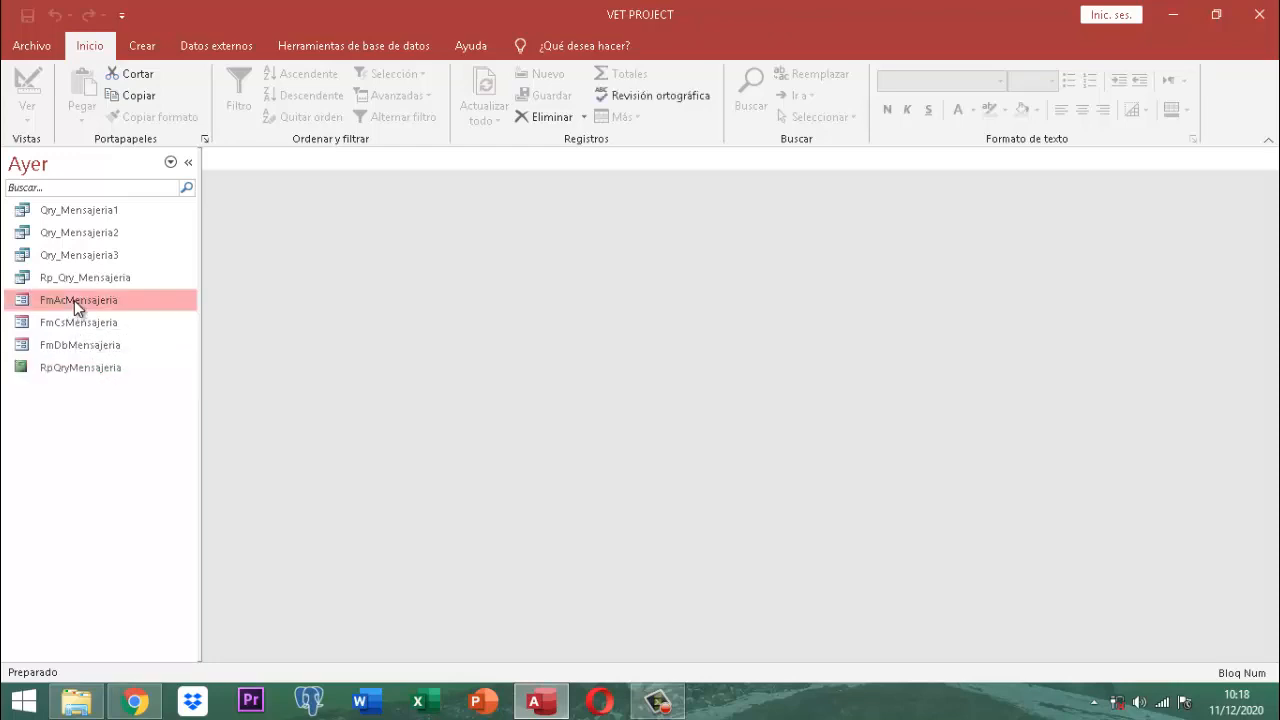
right_click(75, 302)
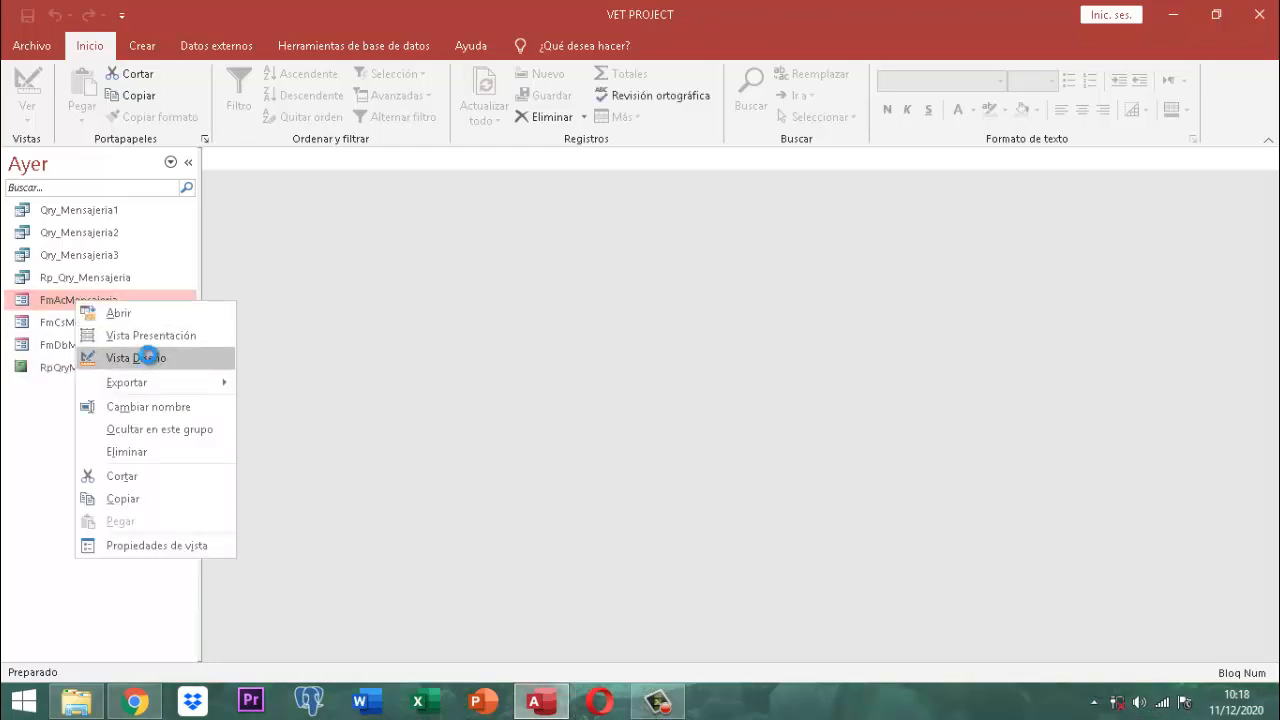
left_click(150, 358)
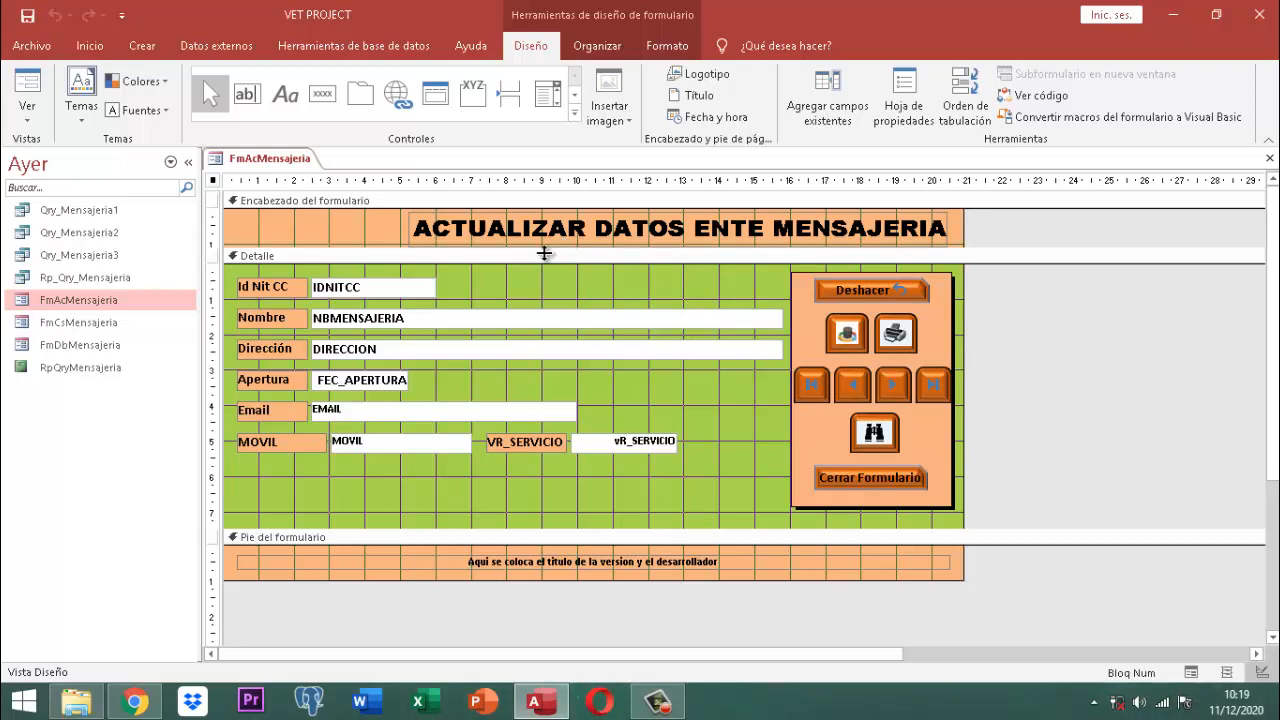
left_click(365, 288)
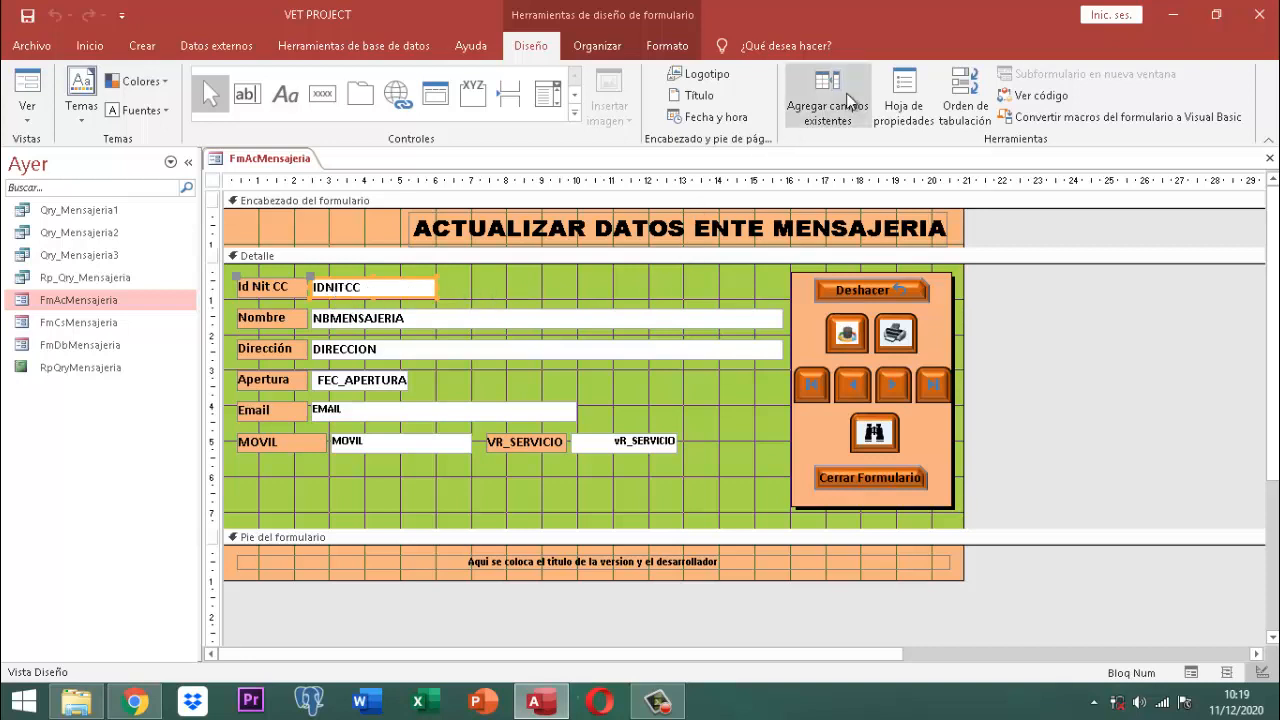
left_click(898, 92)
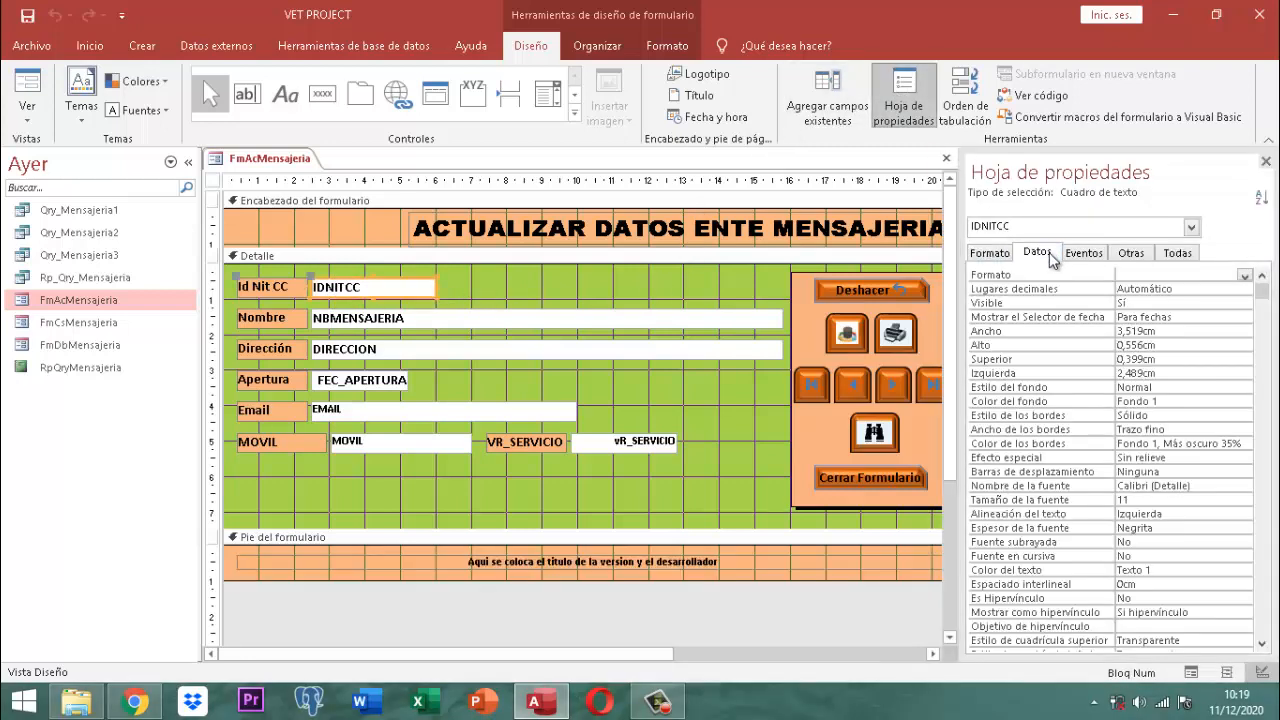
left_click(1049, 252)
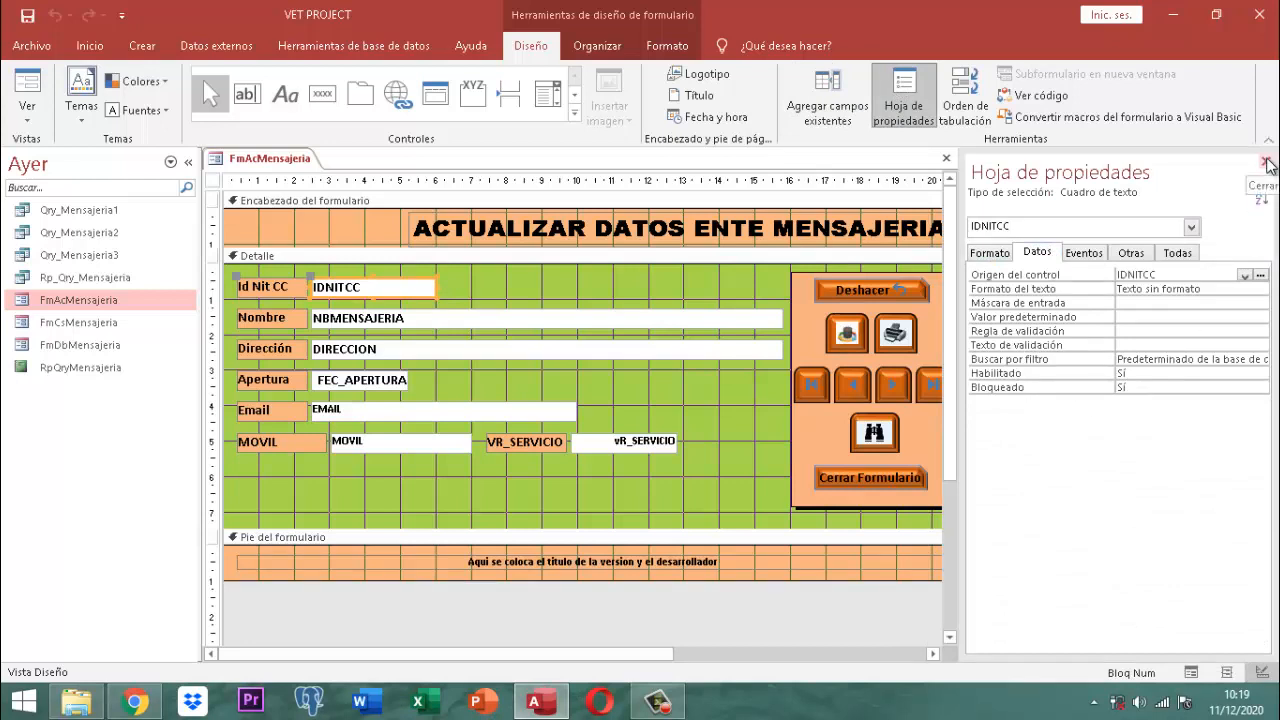
left_click(211, 181)
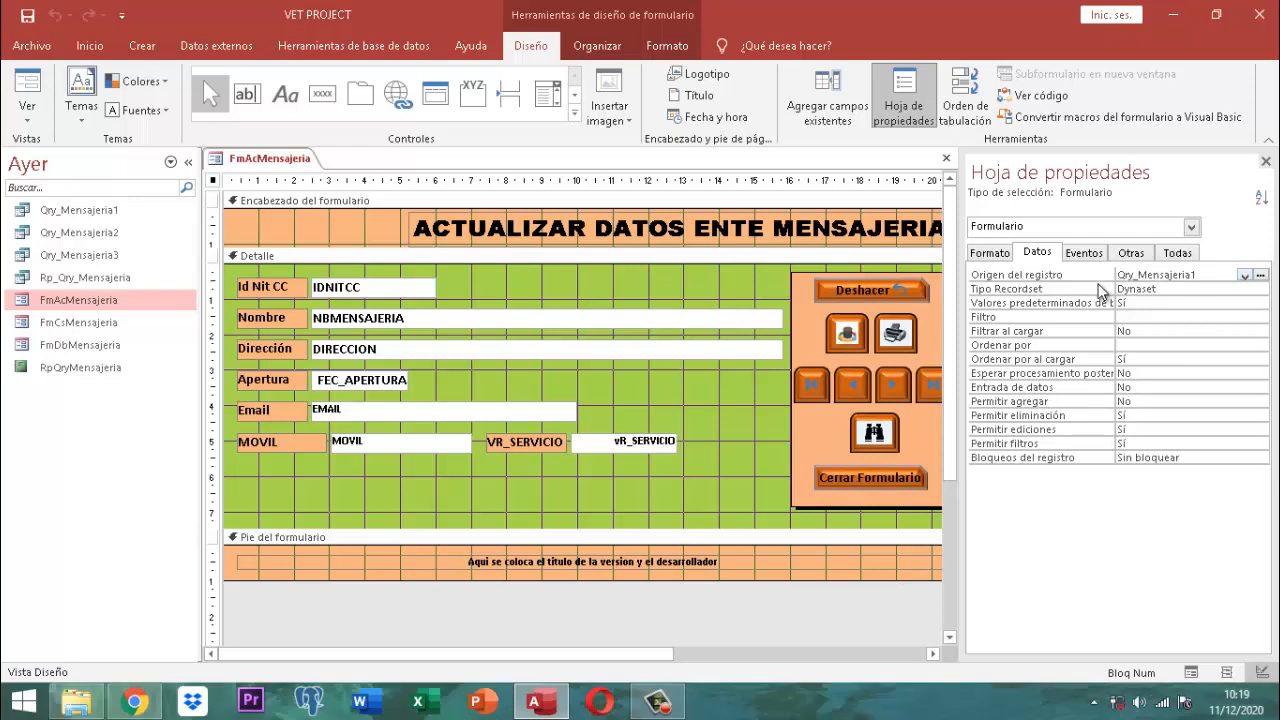
left_click(1267, 160)
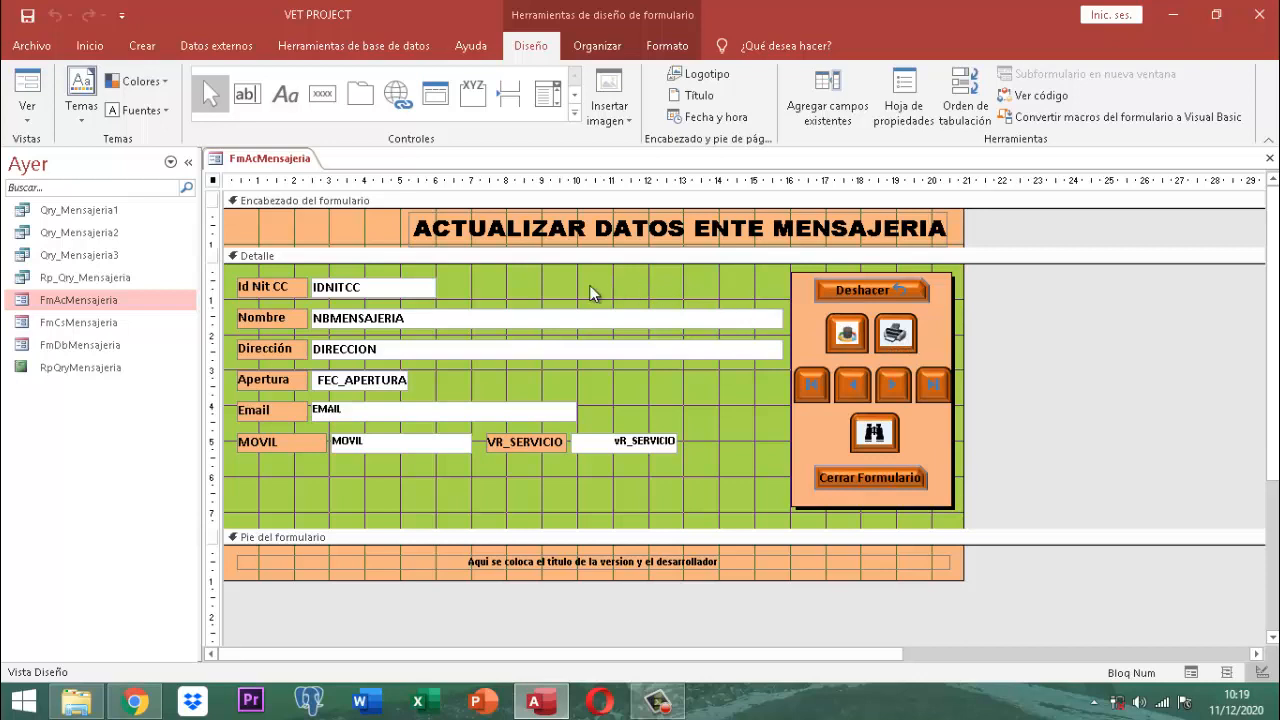
left_click(900, 340)
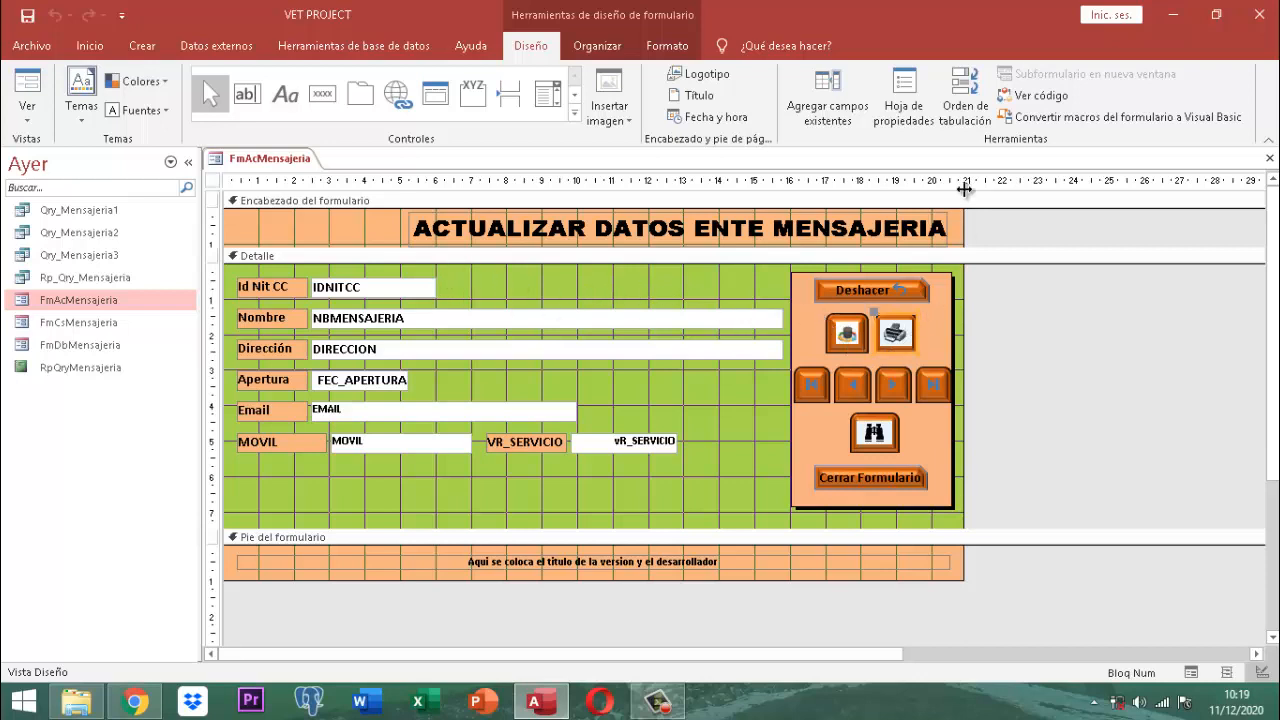
left_click(916, 92)
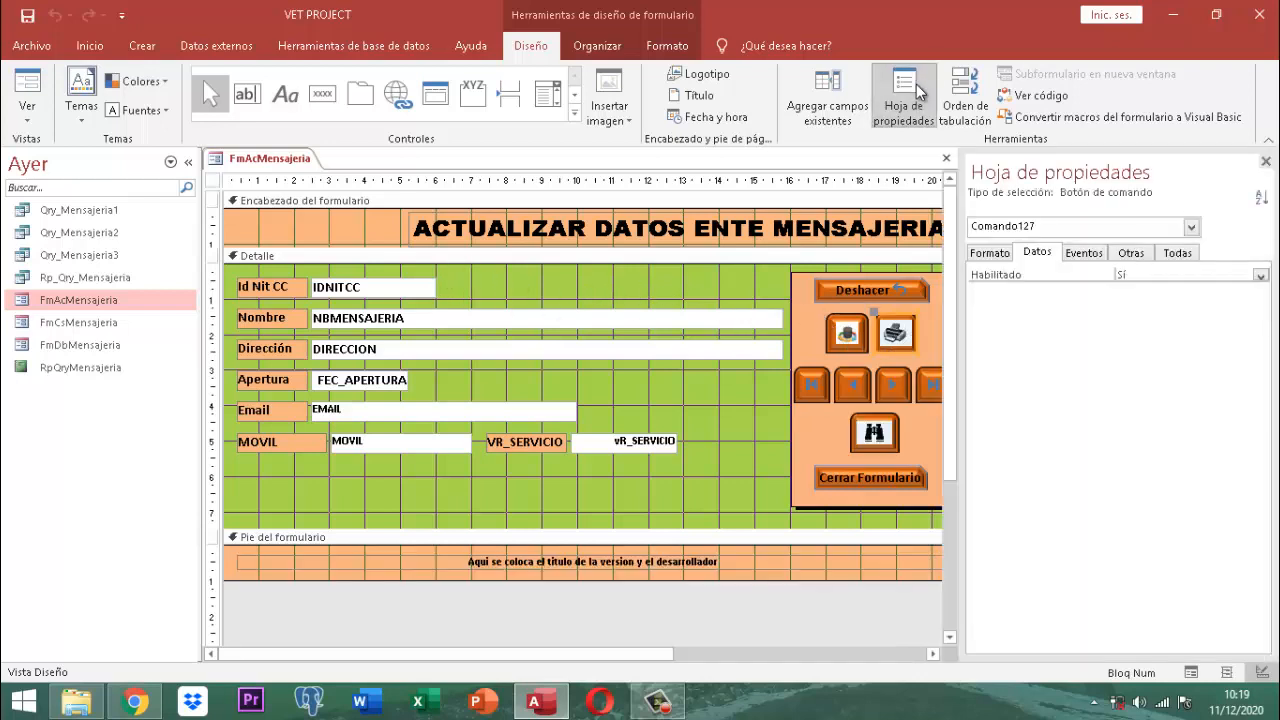
left_click(1084, 253)
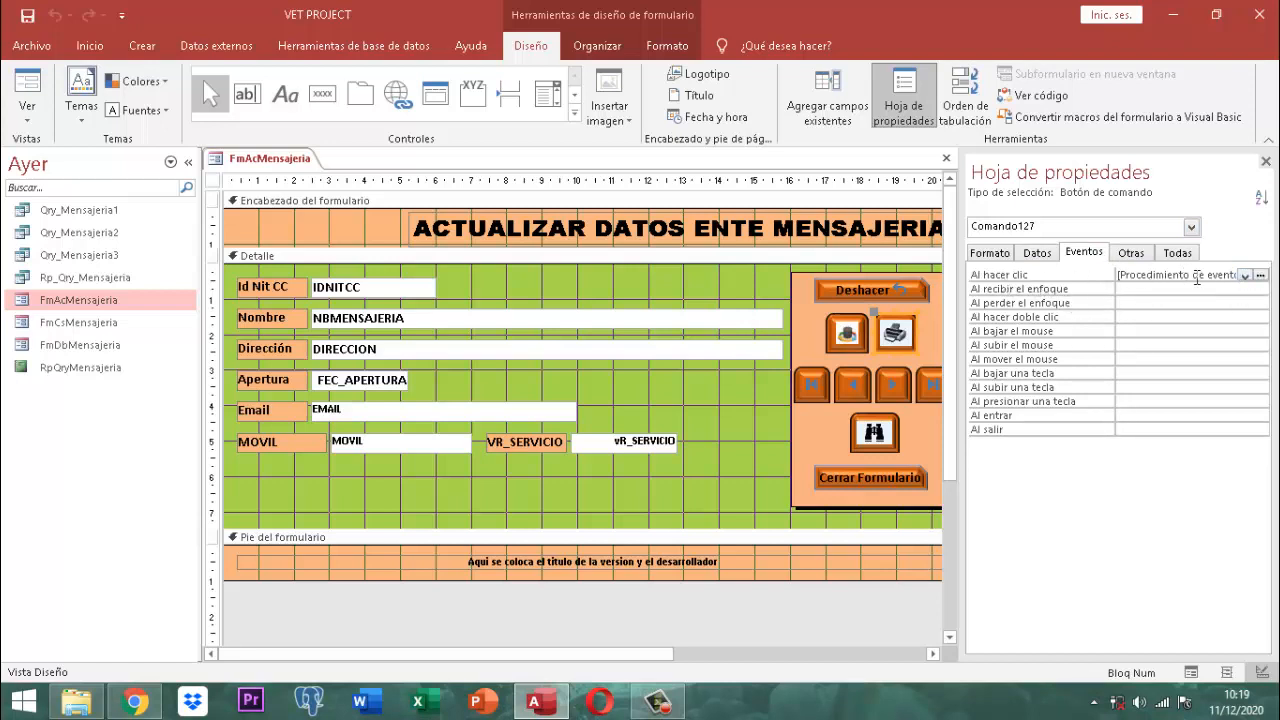
left_click(1260, 274)
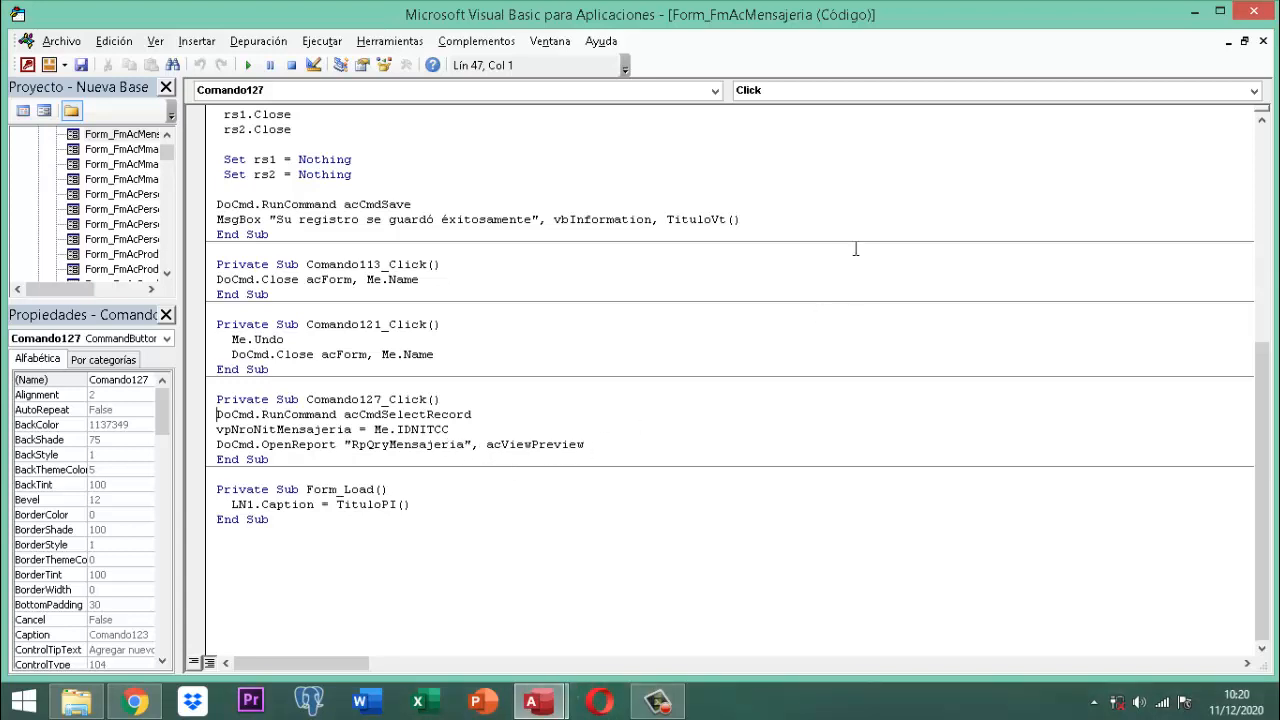
left_click(1254, 11)
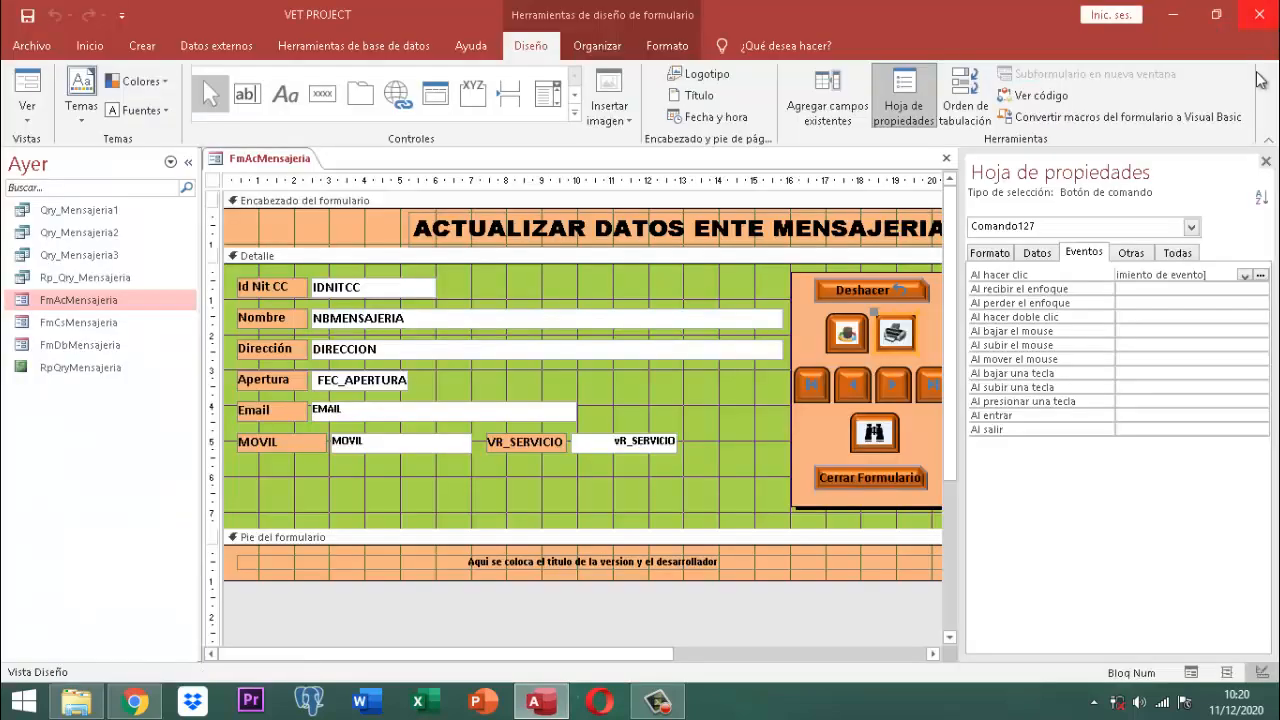
left_click(1266, 160)
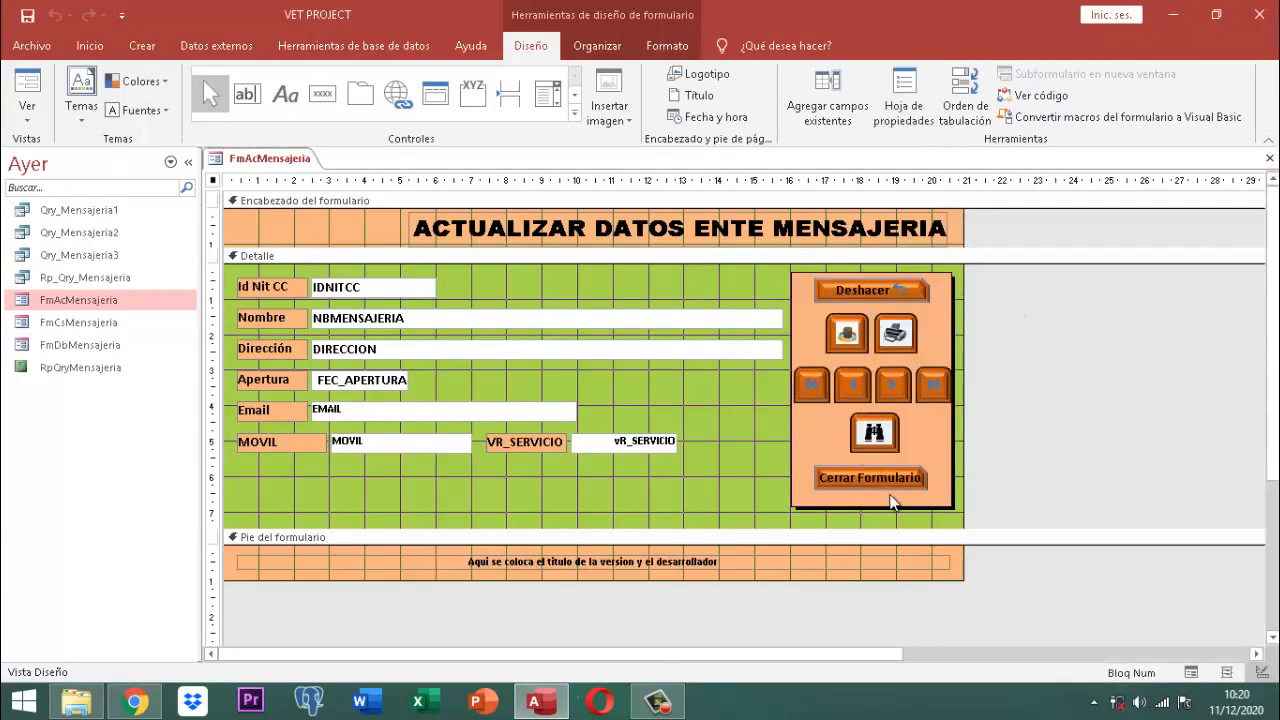
left_click(858, 344)
left_click(906, 85)
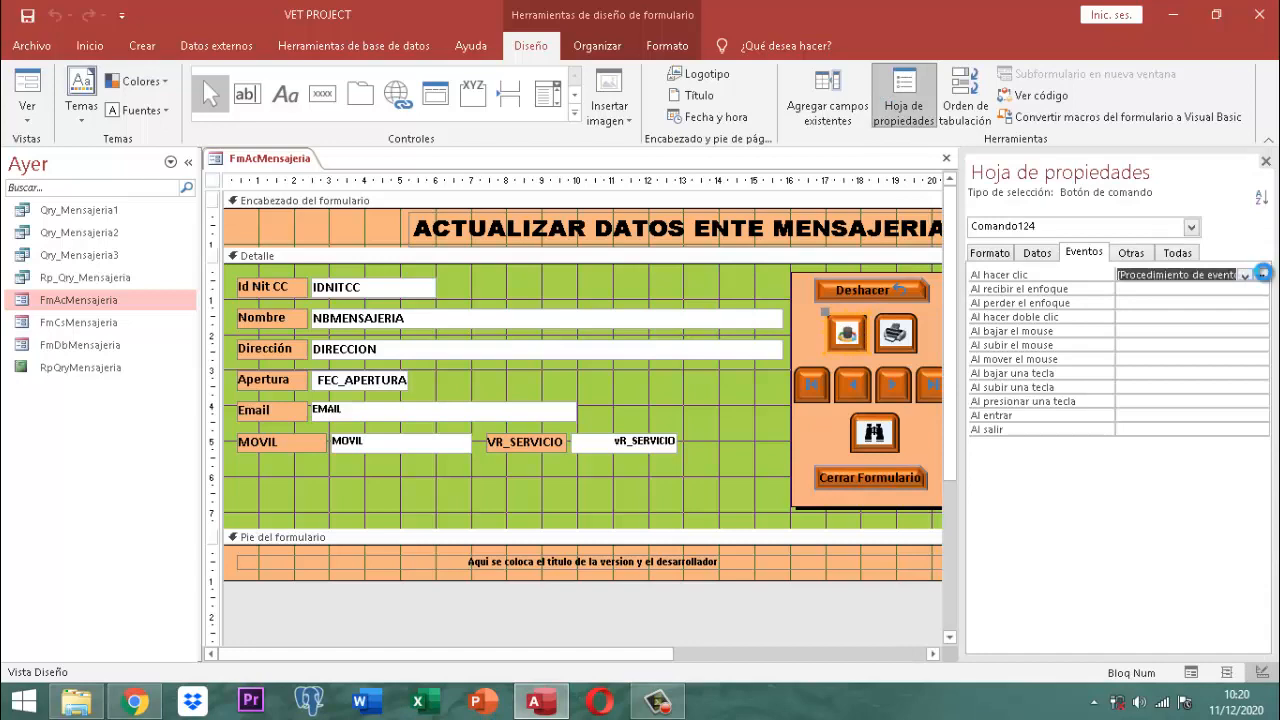
left_click(1260, 274)
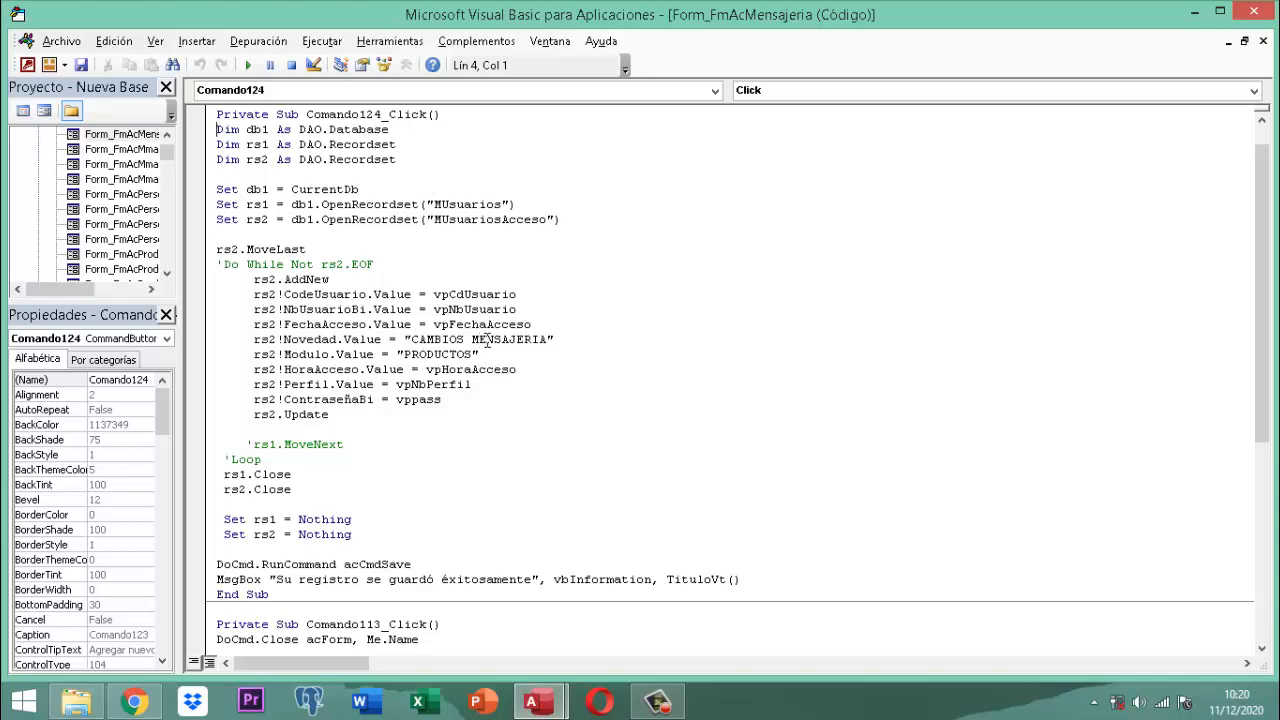
scroll(468, 428, "down", 4)
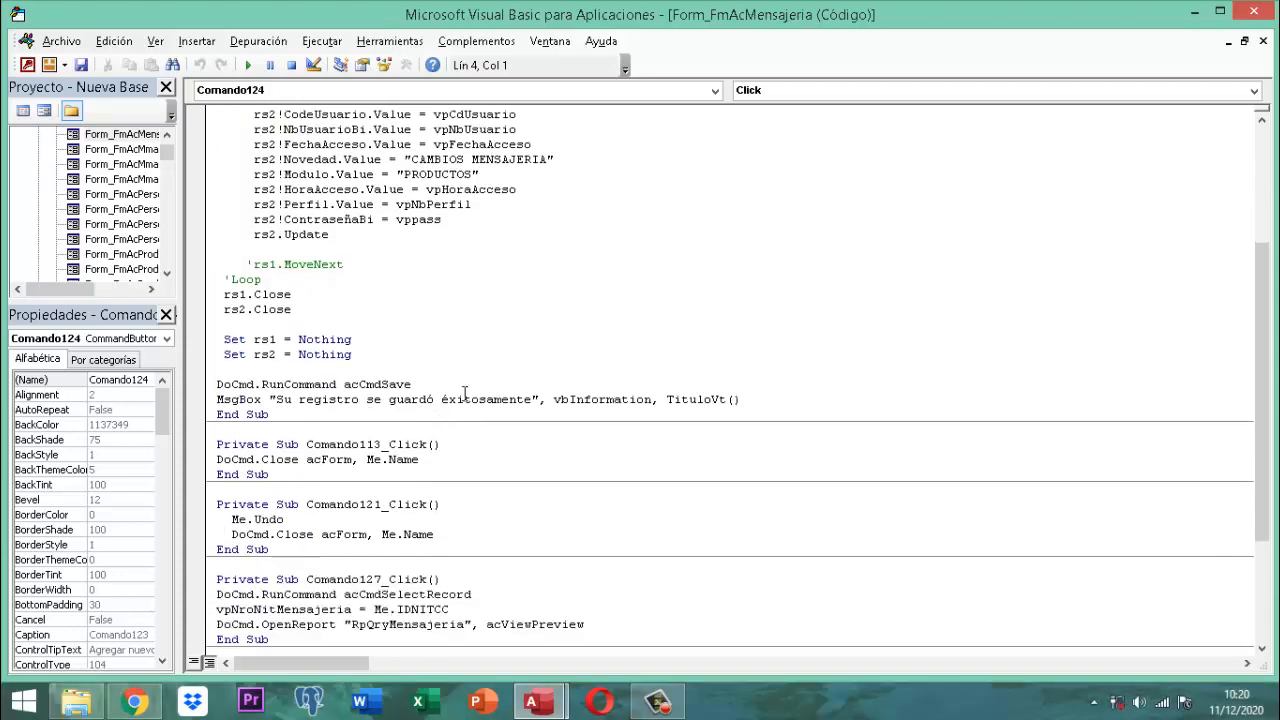
left_click(1254, 12)
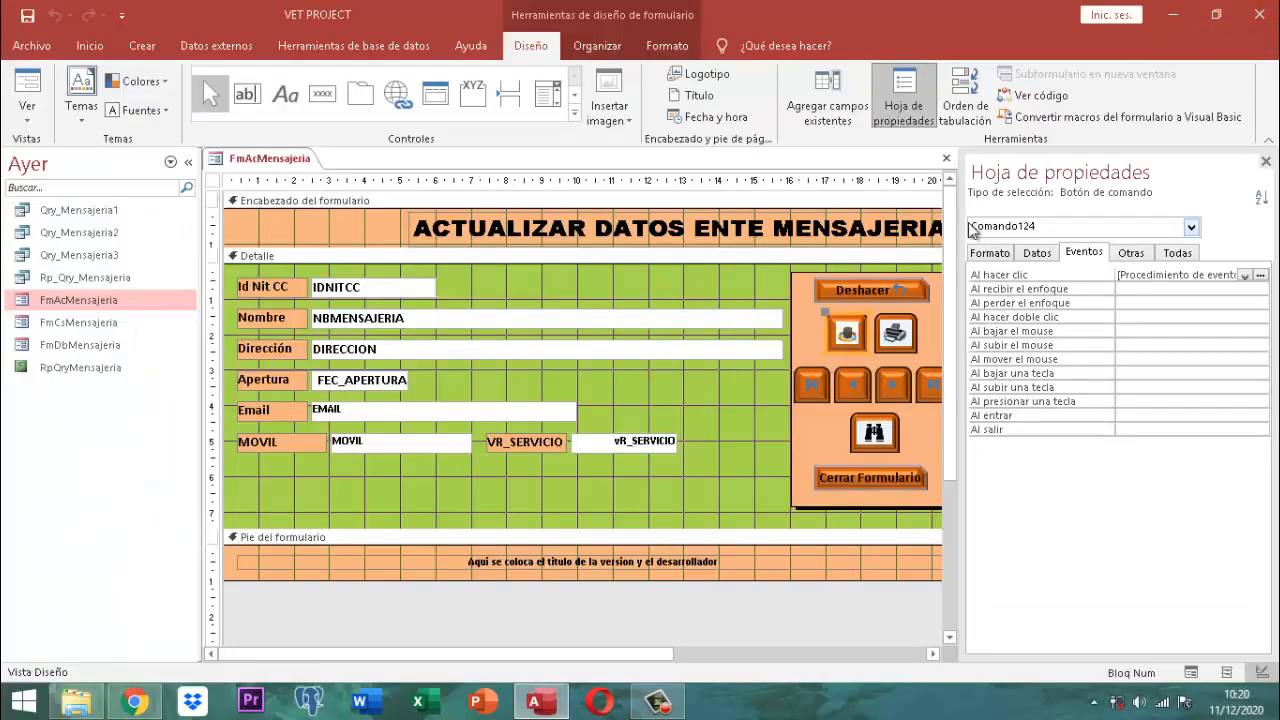
left_click(1266, 163)
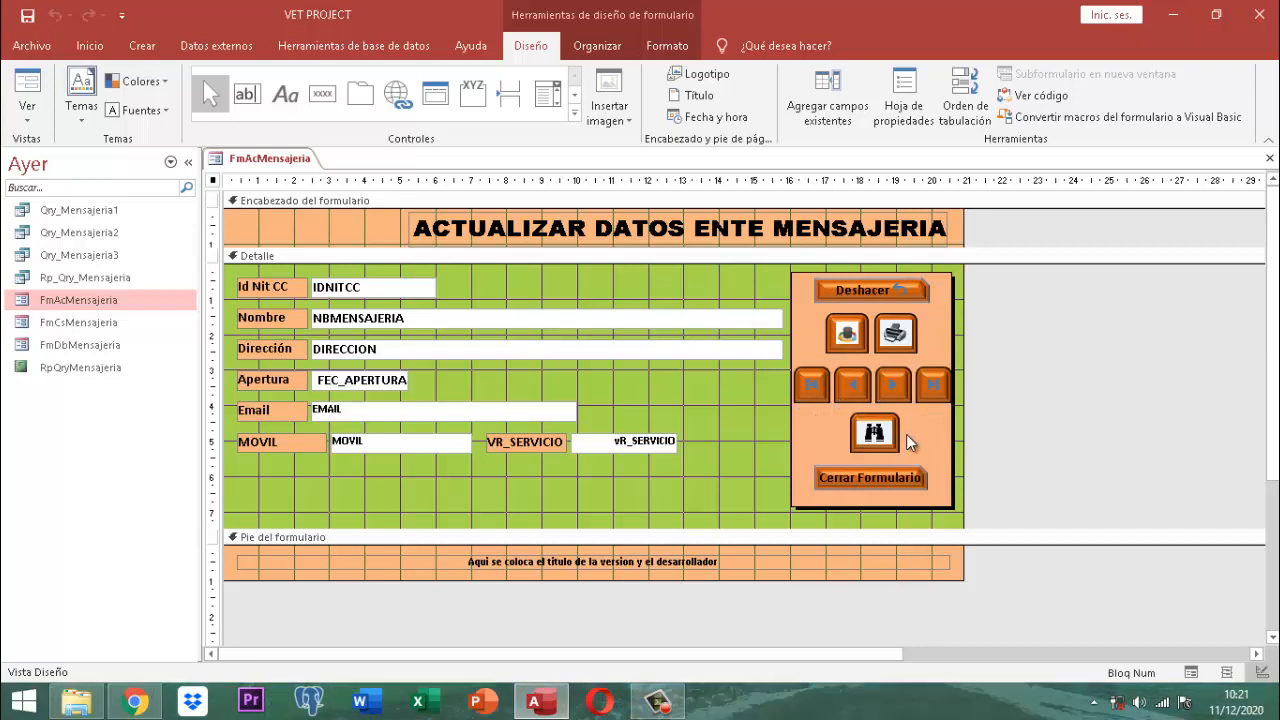
Step: Close FmAcMensajeria, keeping its design changes, and open FmCsMensajeria in Design view
right_click(295, 159)
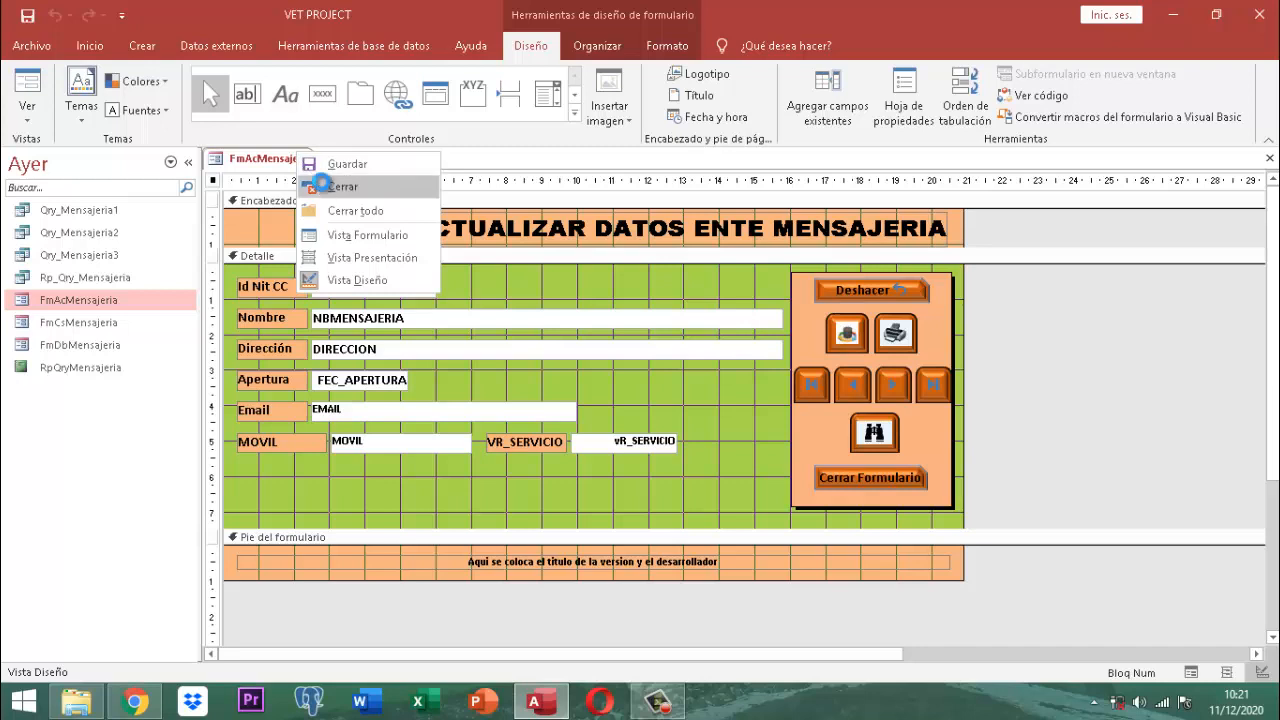
left_click(335, 187)
left_click(553, 402)
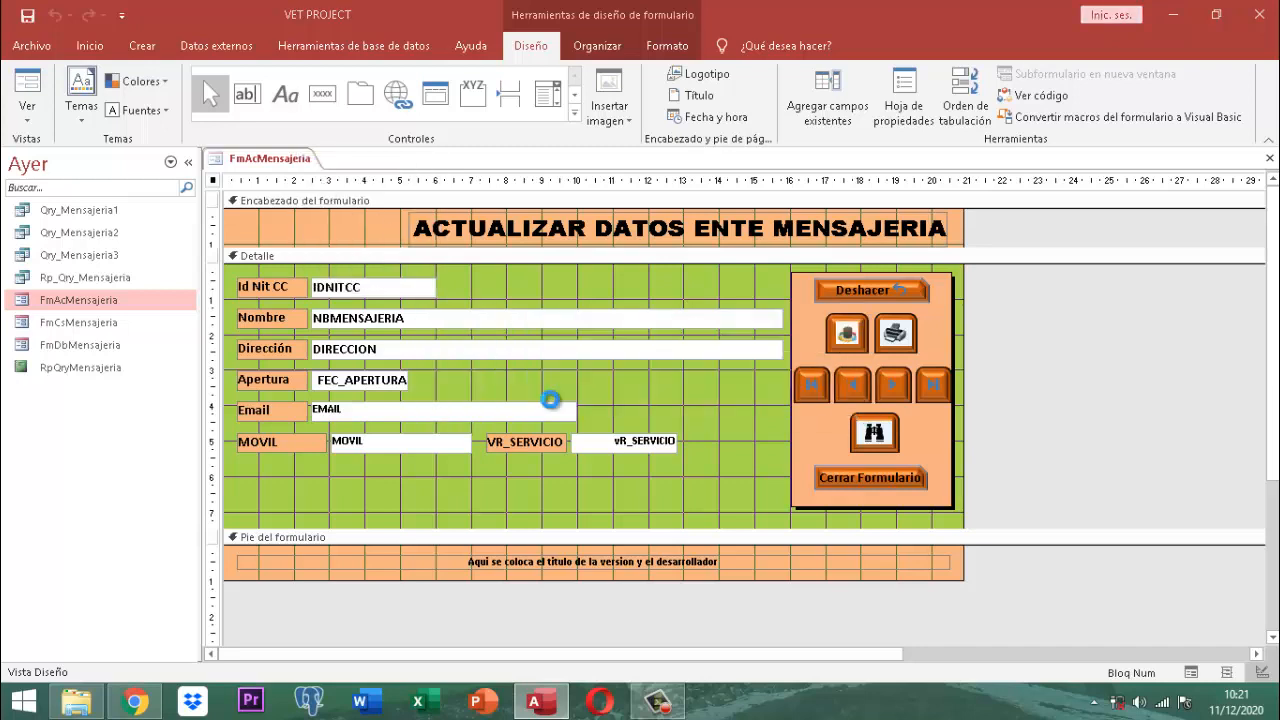
right_click(54, 327)
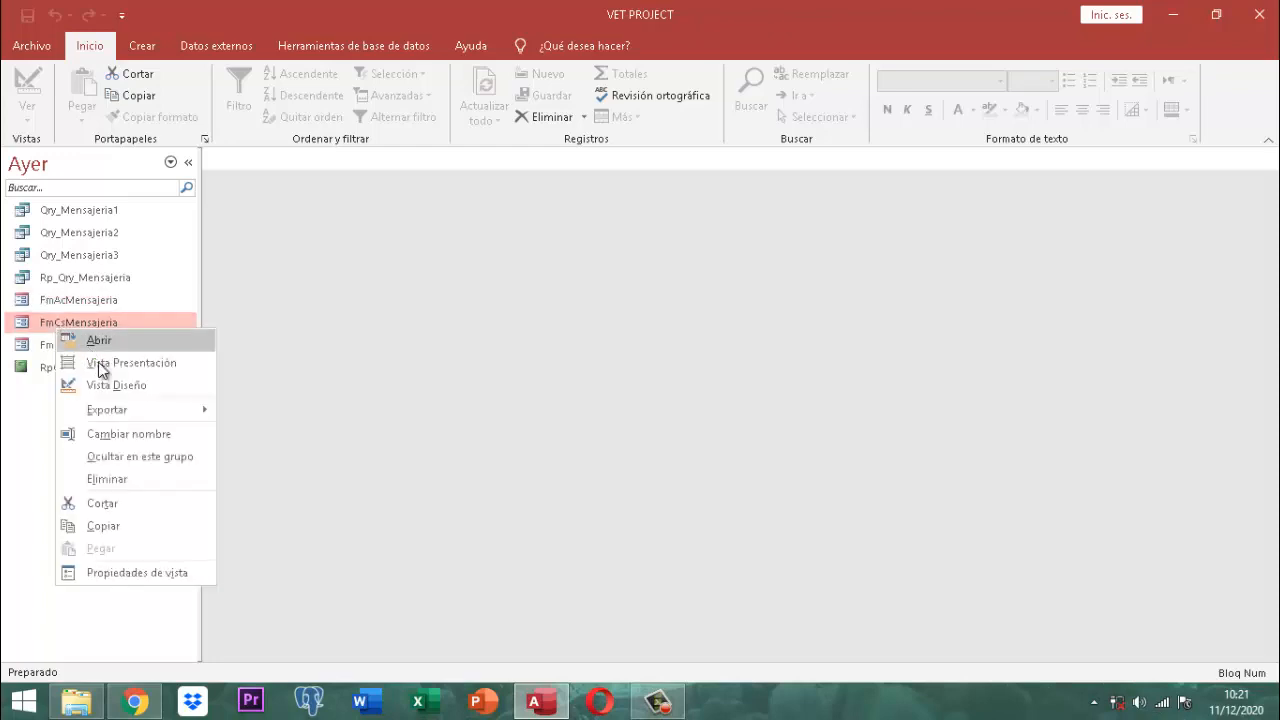
left_click(127, 388)
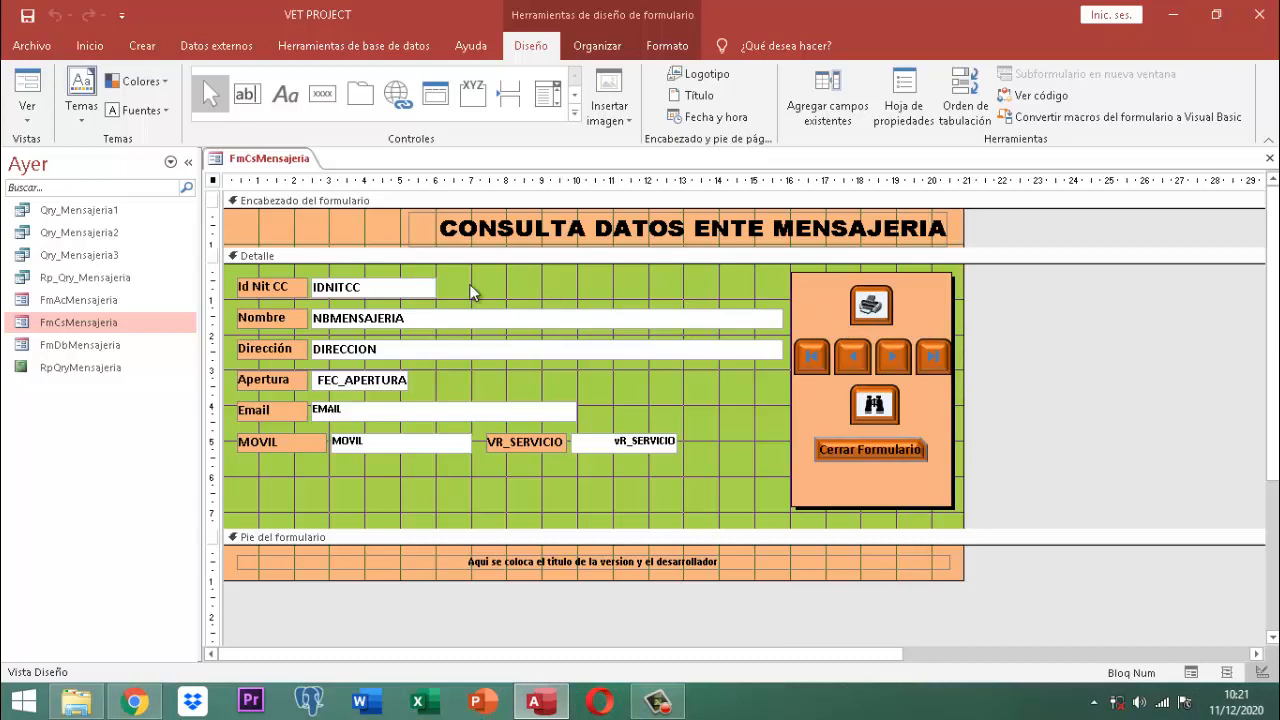
left_click(352, 287)
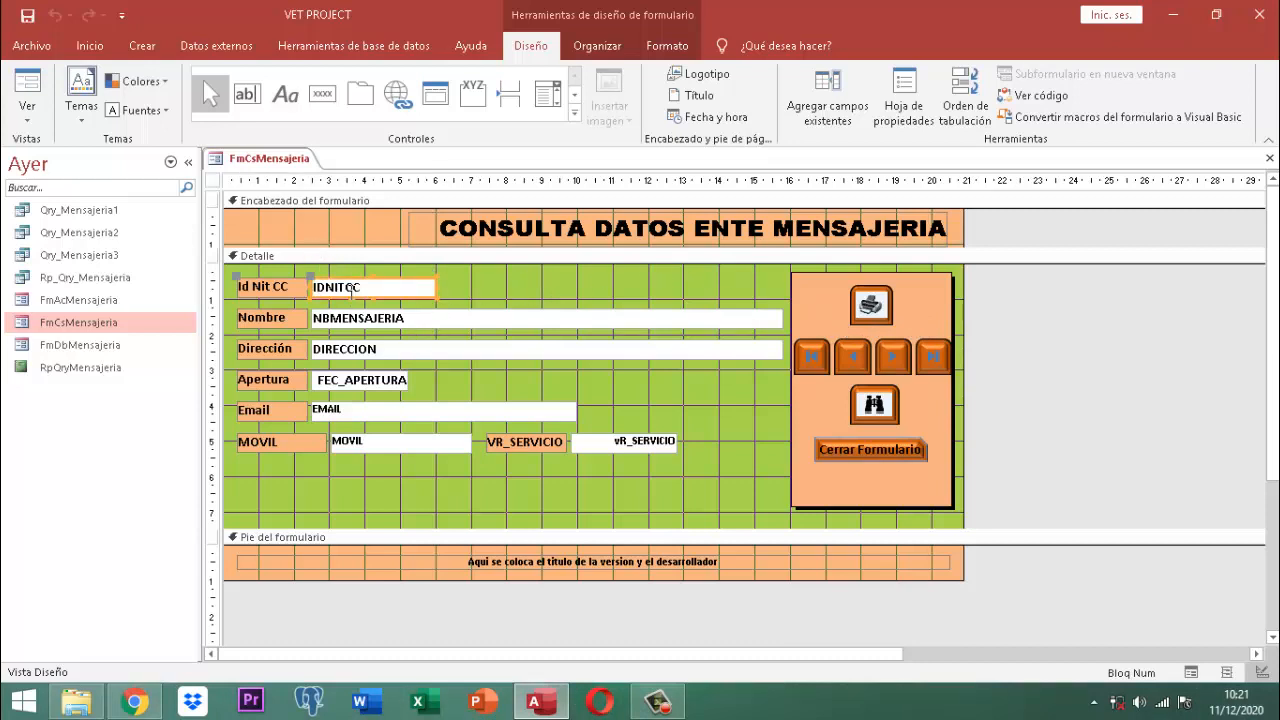
left_click(904, 105)
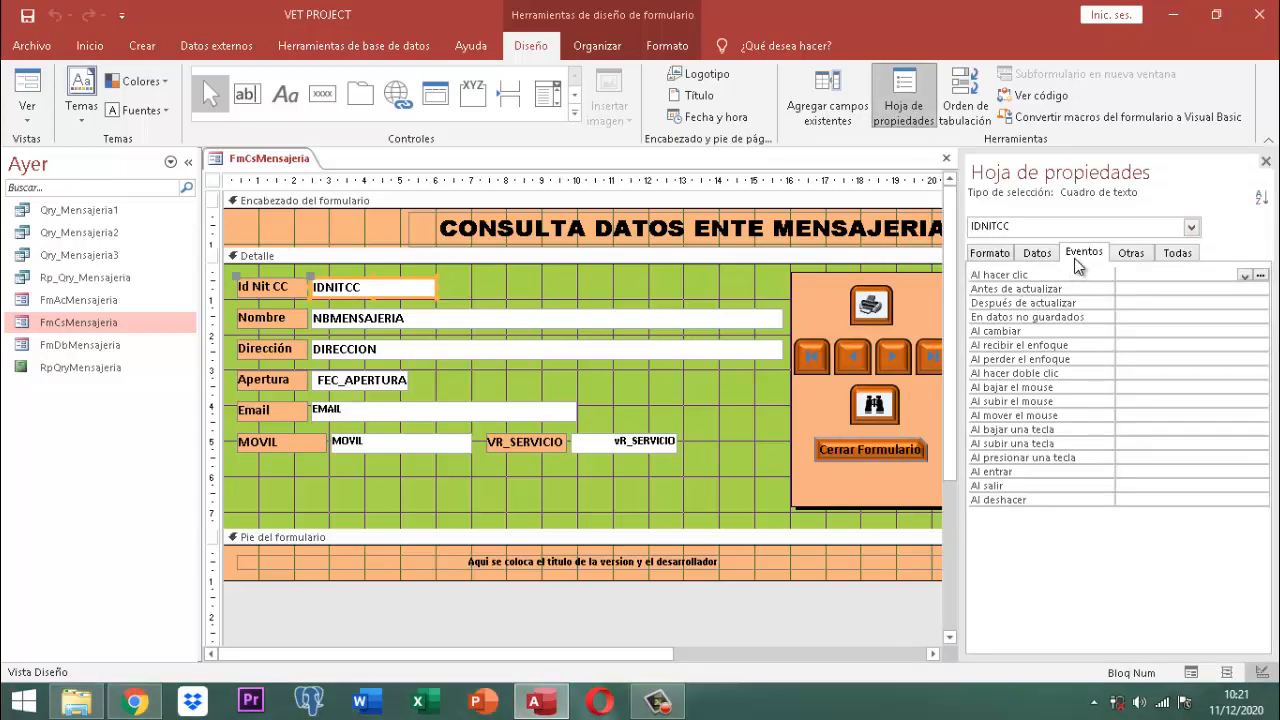
left_click(1037, 253)
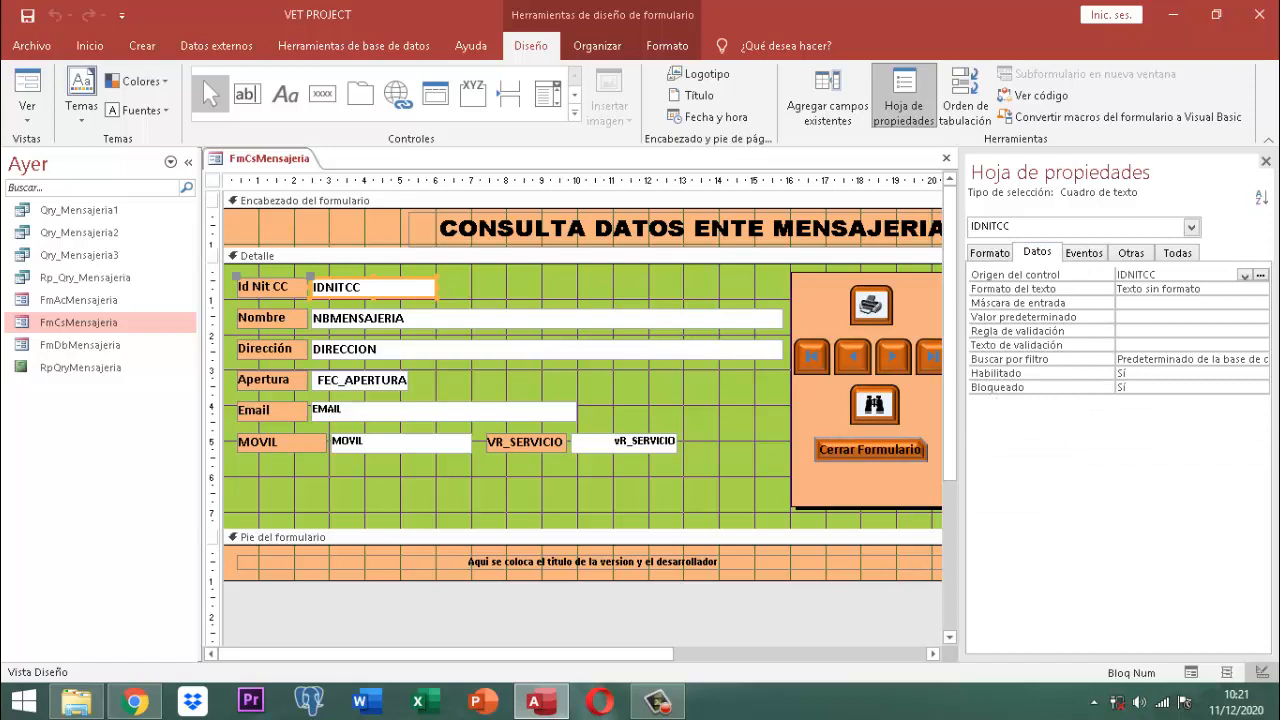
left_click(1266, 162)
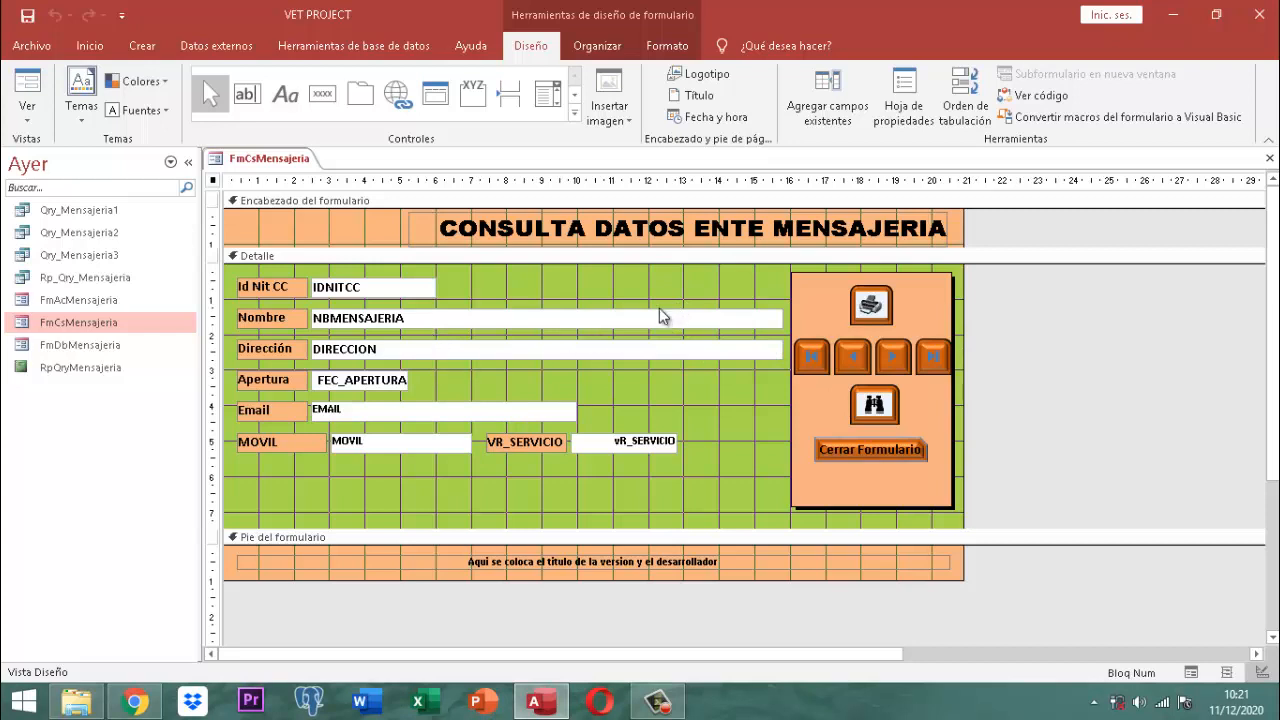
left_click(905, 105)
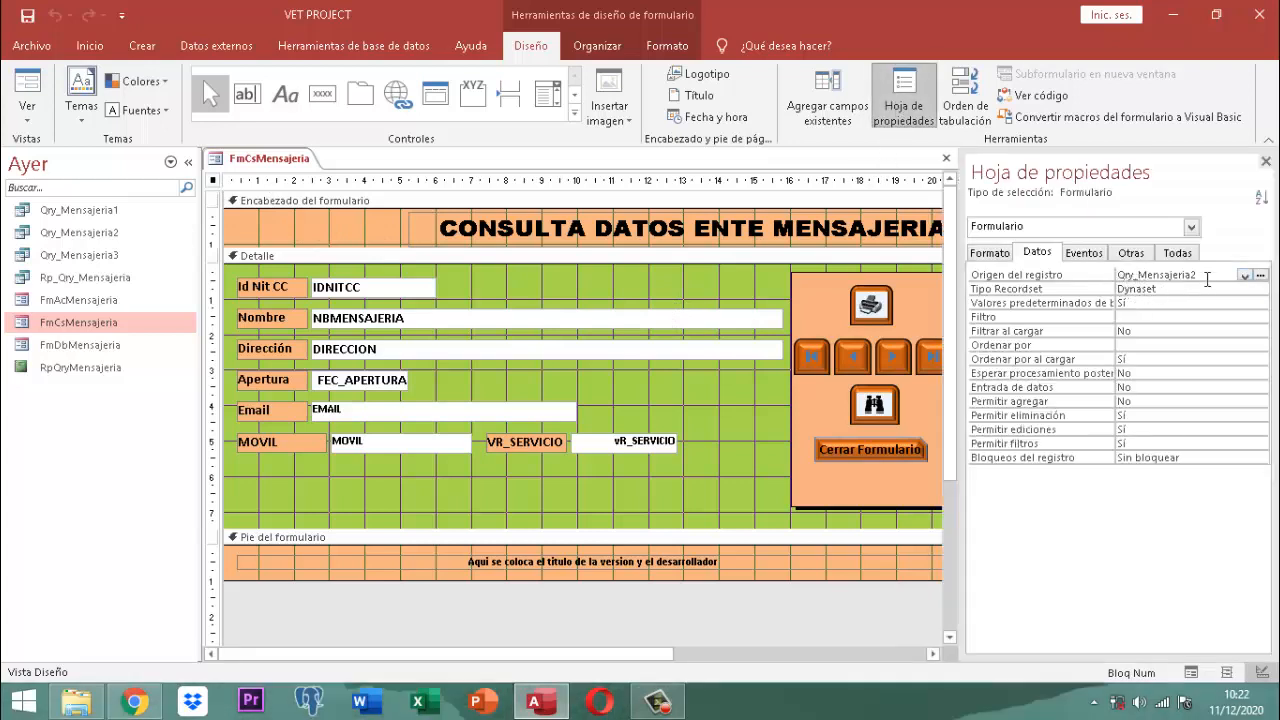
left_click(1266, 162)
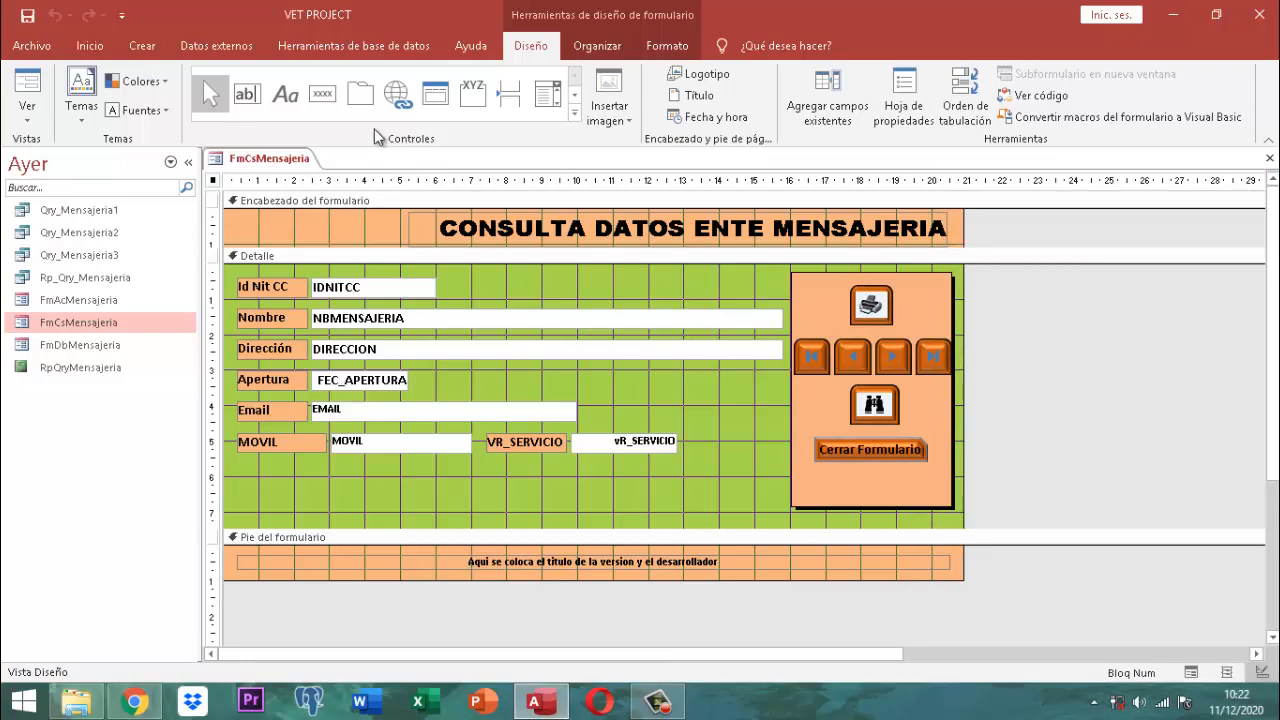
Step: Close FmCsMensajeria and open the FmDbMensajeria deletion form in Design view
right_click(300, 168)
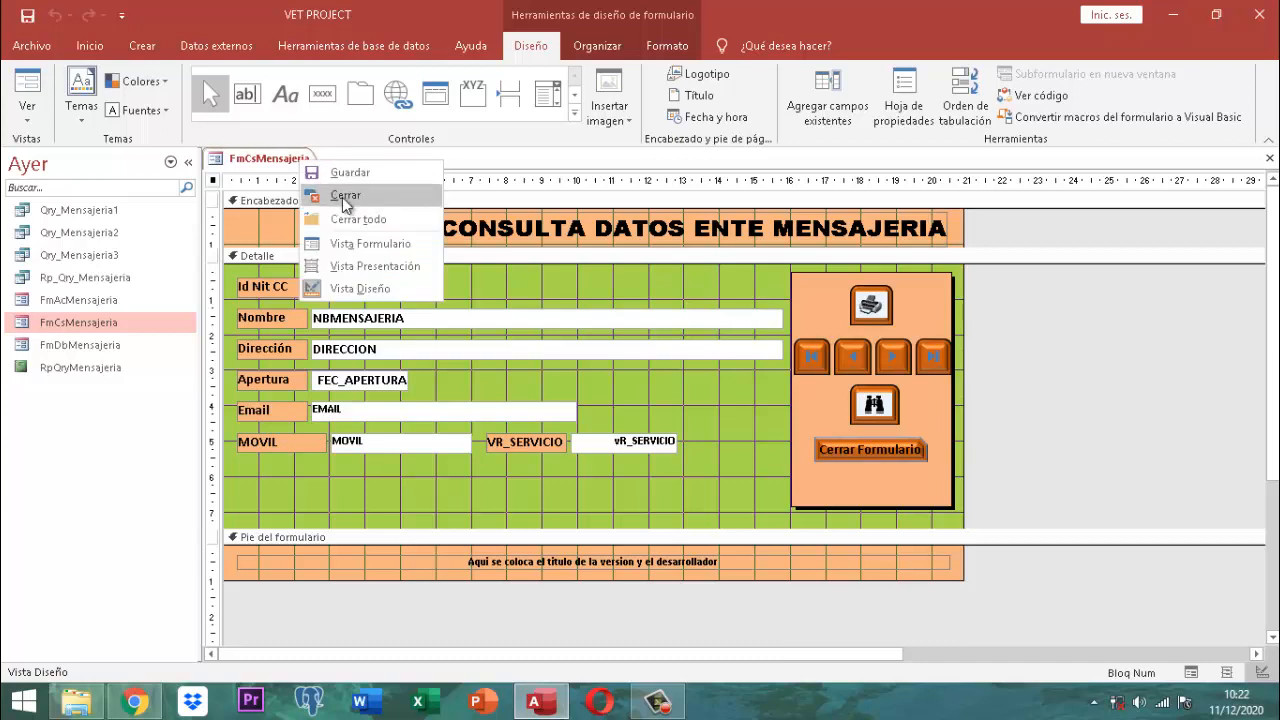
left_click(340, 196)
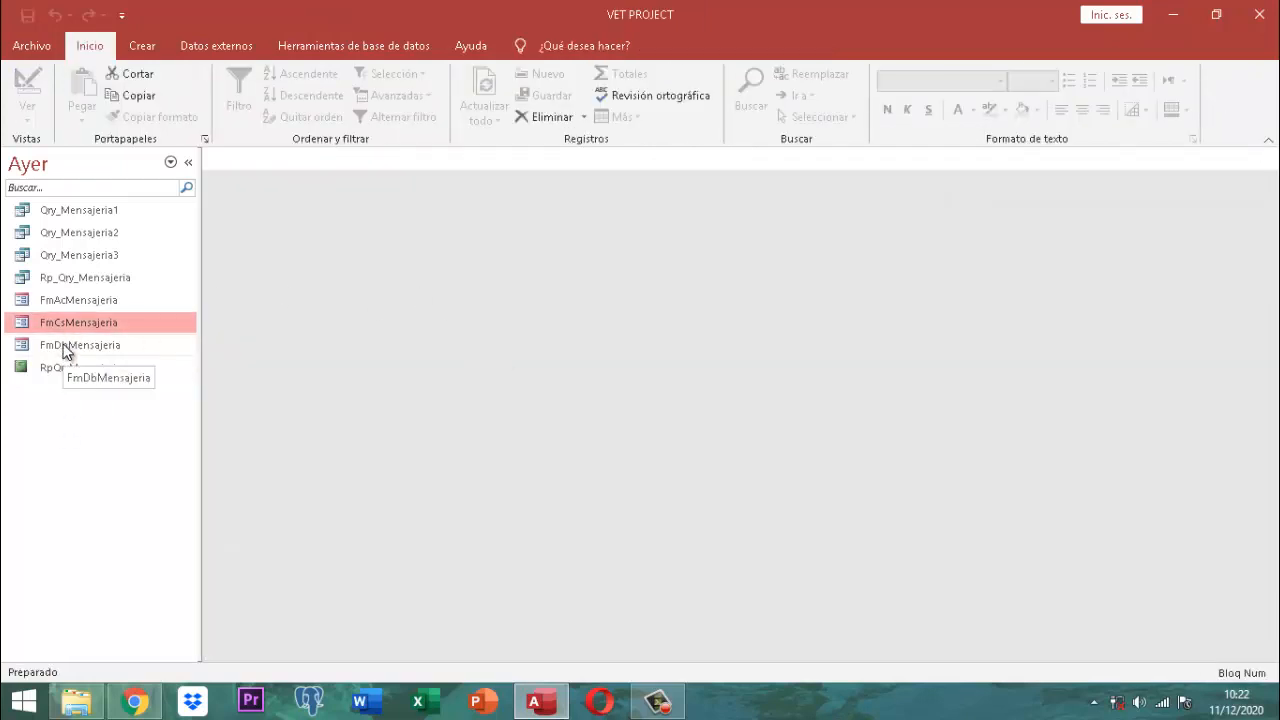
left_click(64, 344)
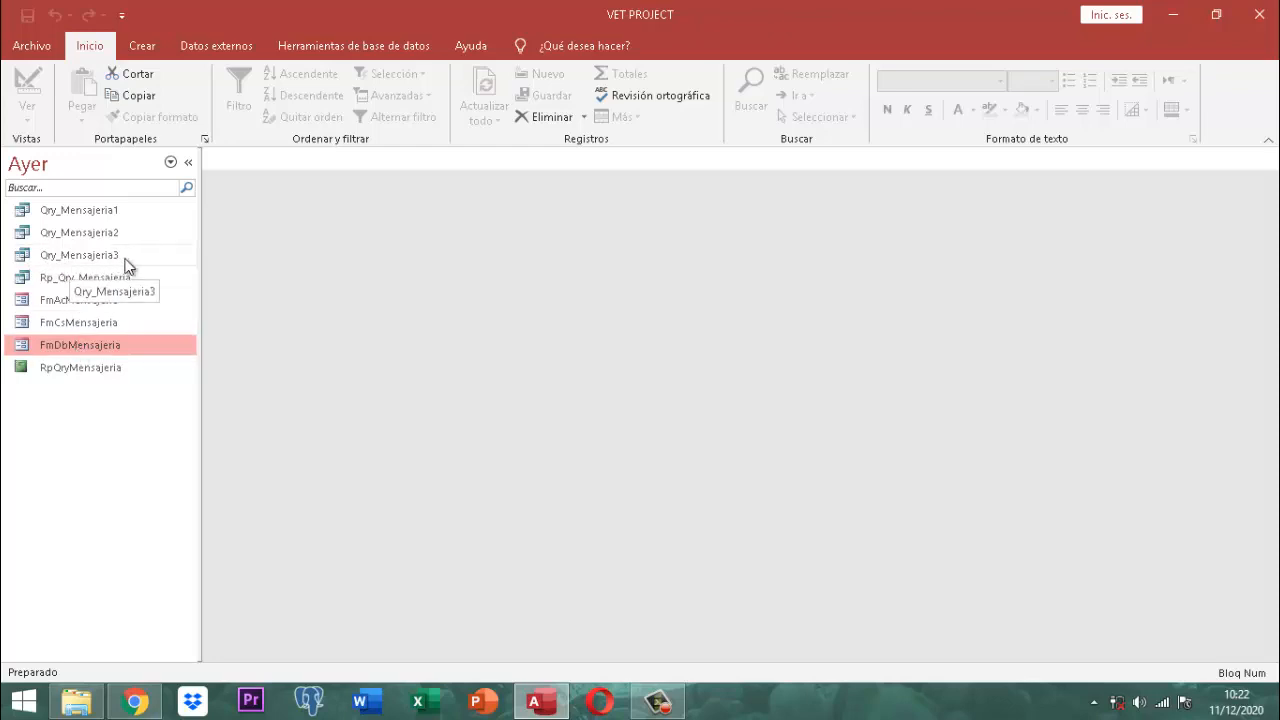
right_click(84, 339)
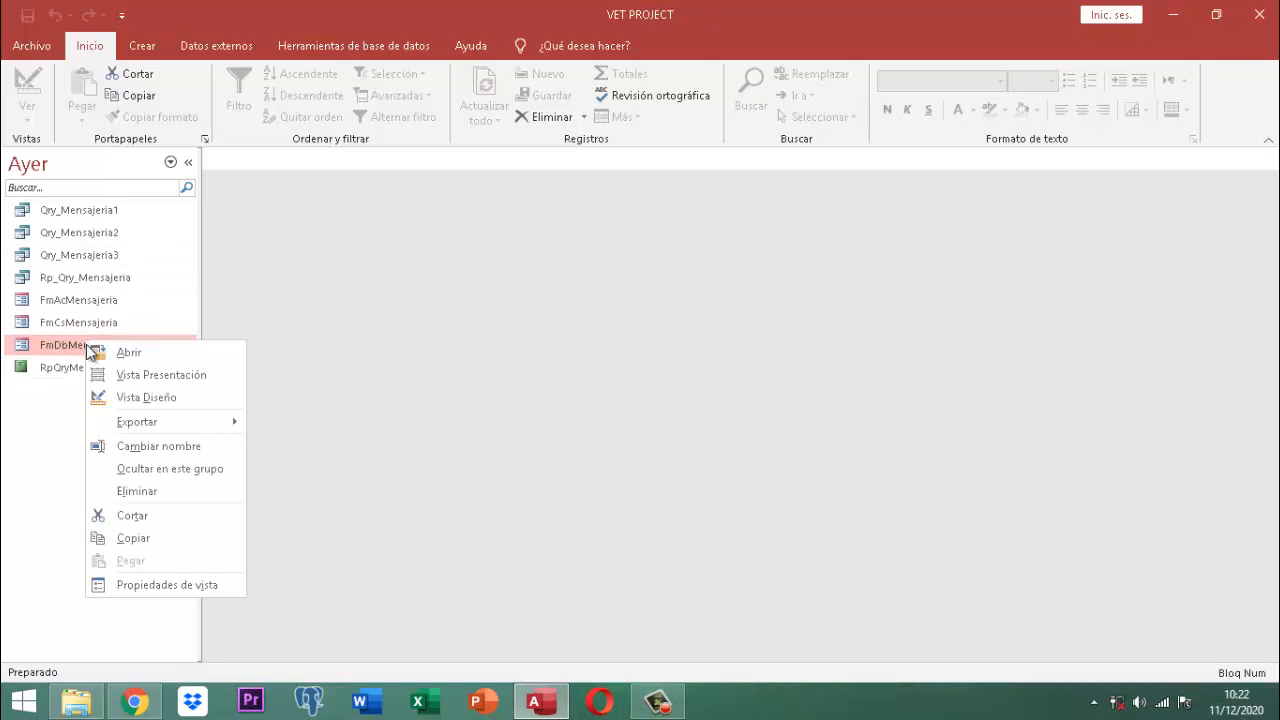
left_click(147, 400)
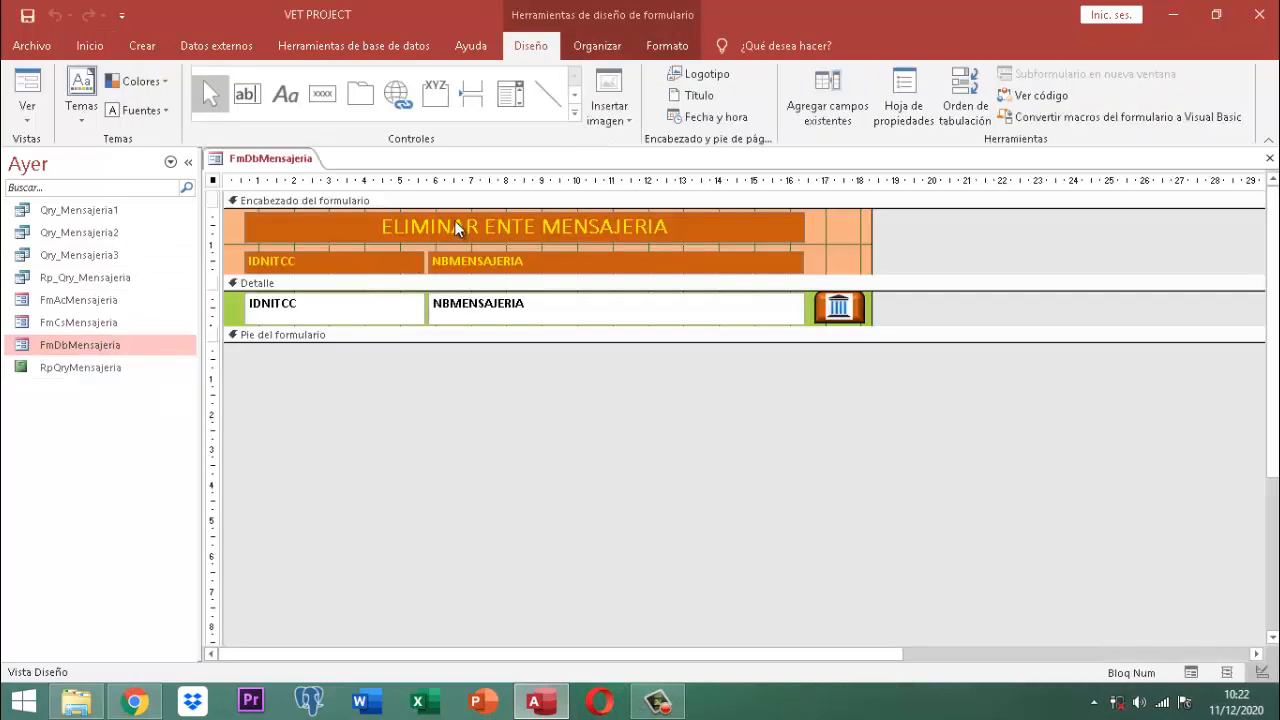
Step: Show the Eventos tab of the Comando242 delete button's property sheet
left_click(918, 100)
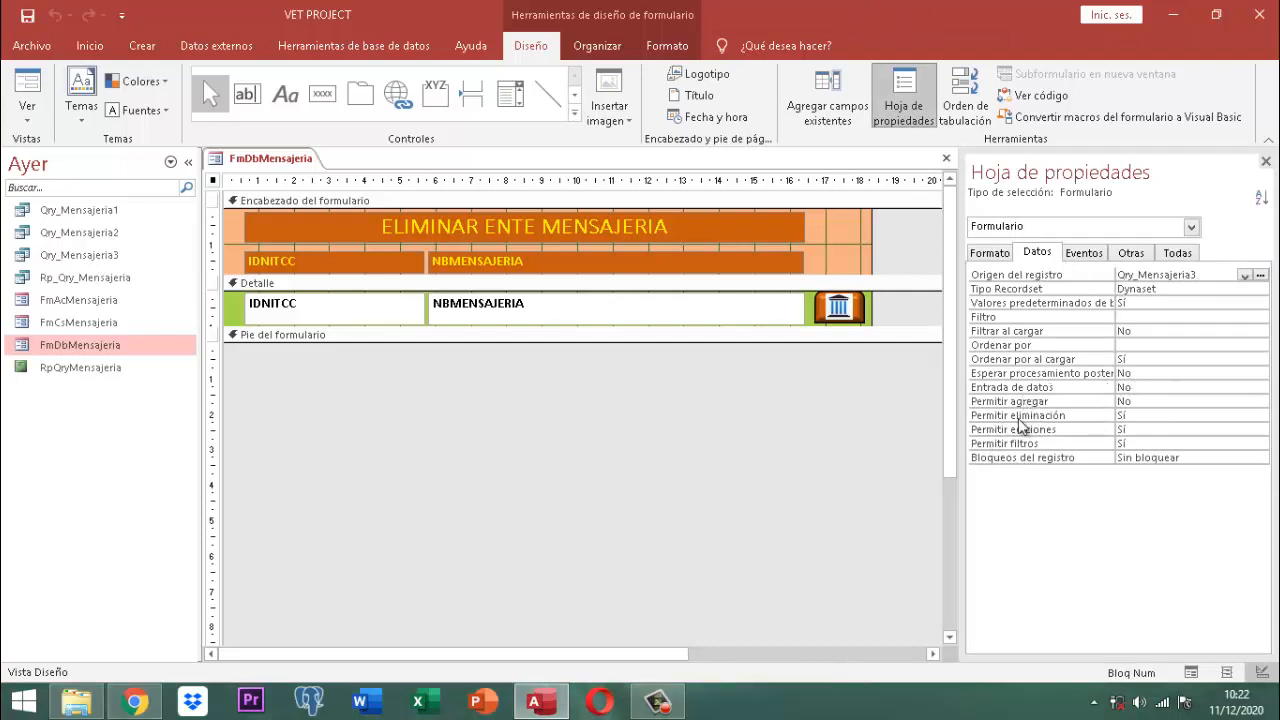
left_click(1265, 161)
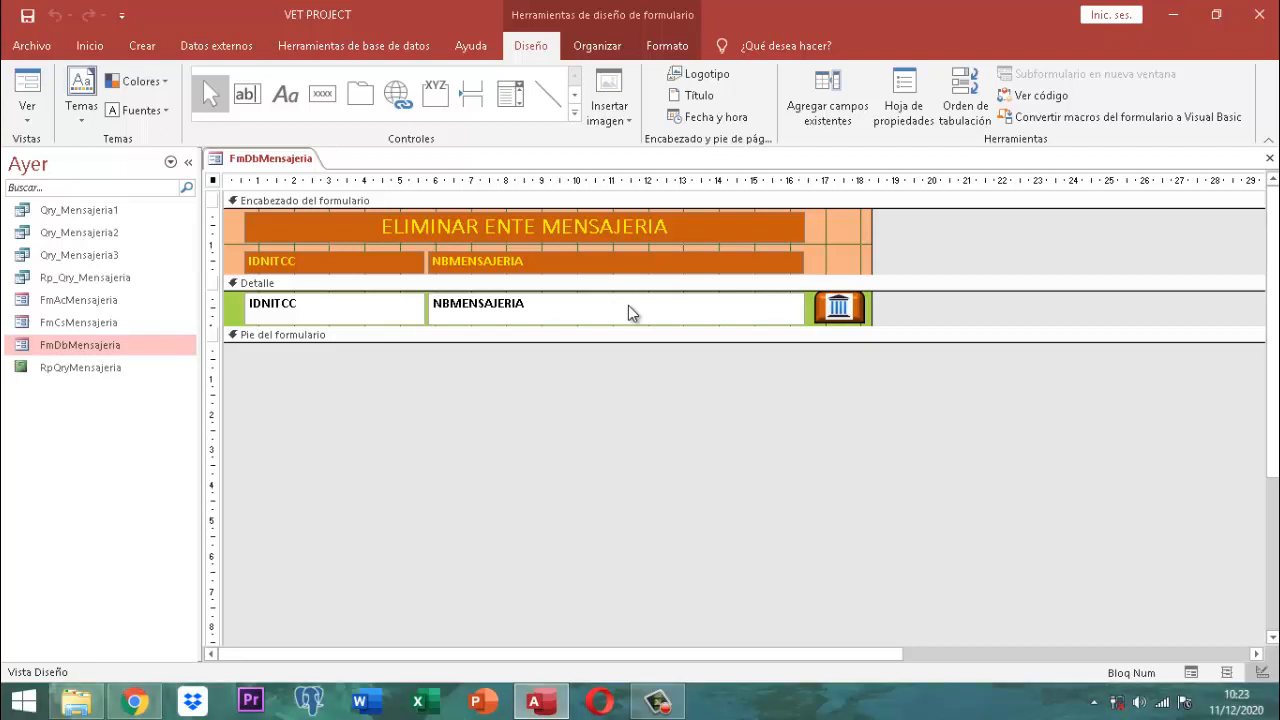
left_click(836, 312)
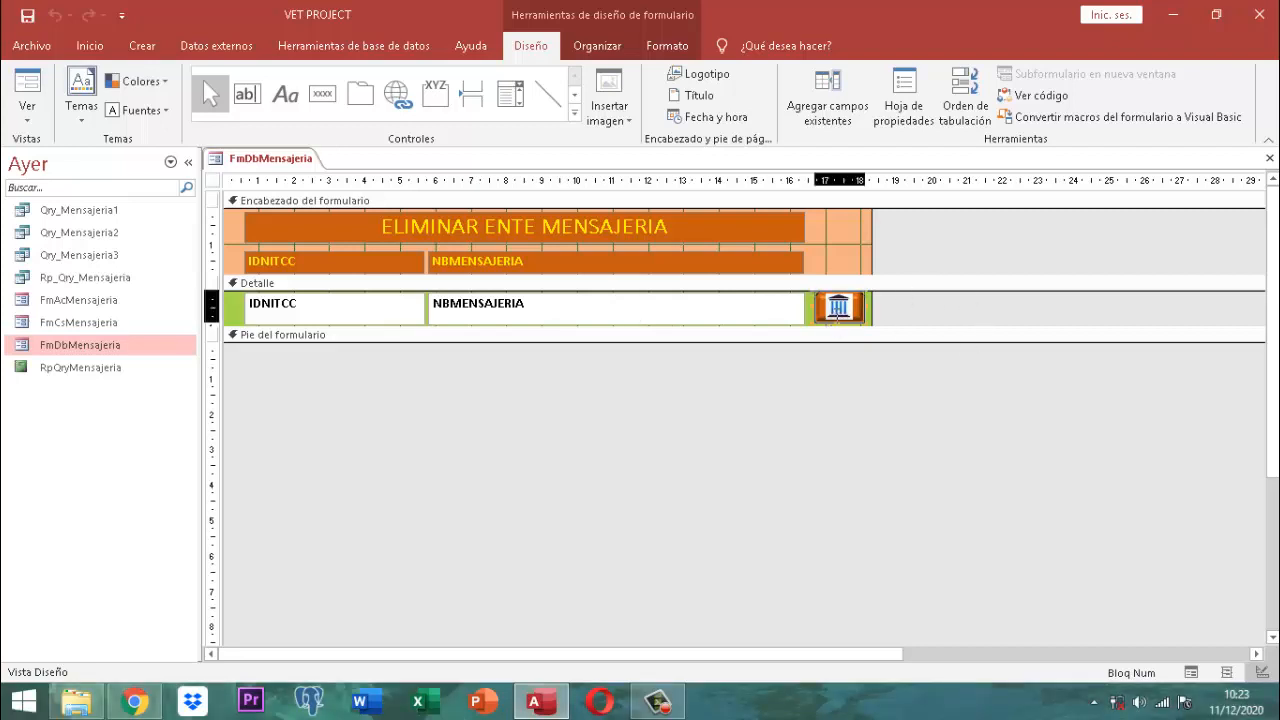
left_click(903, 112)
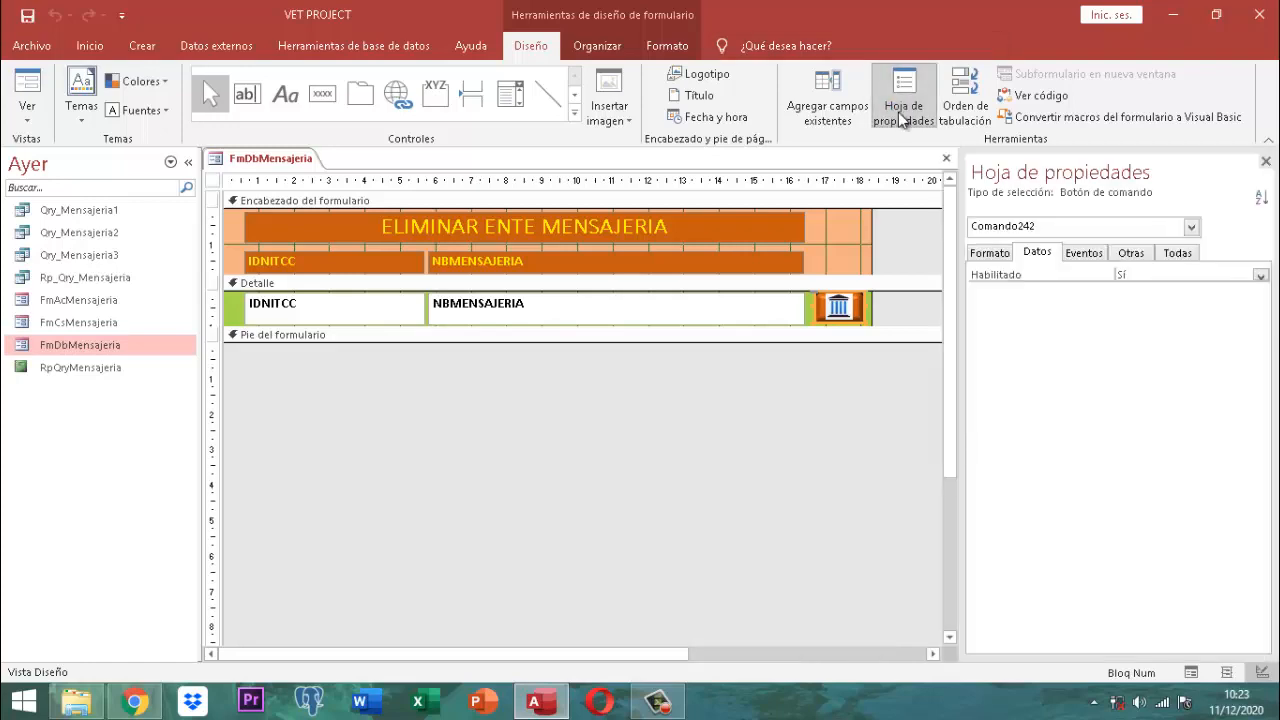
left_click(1084, 252)
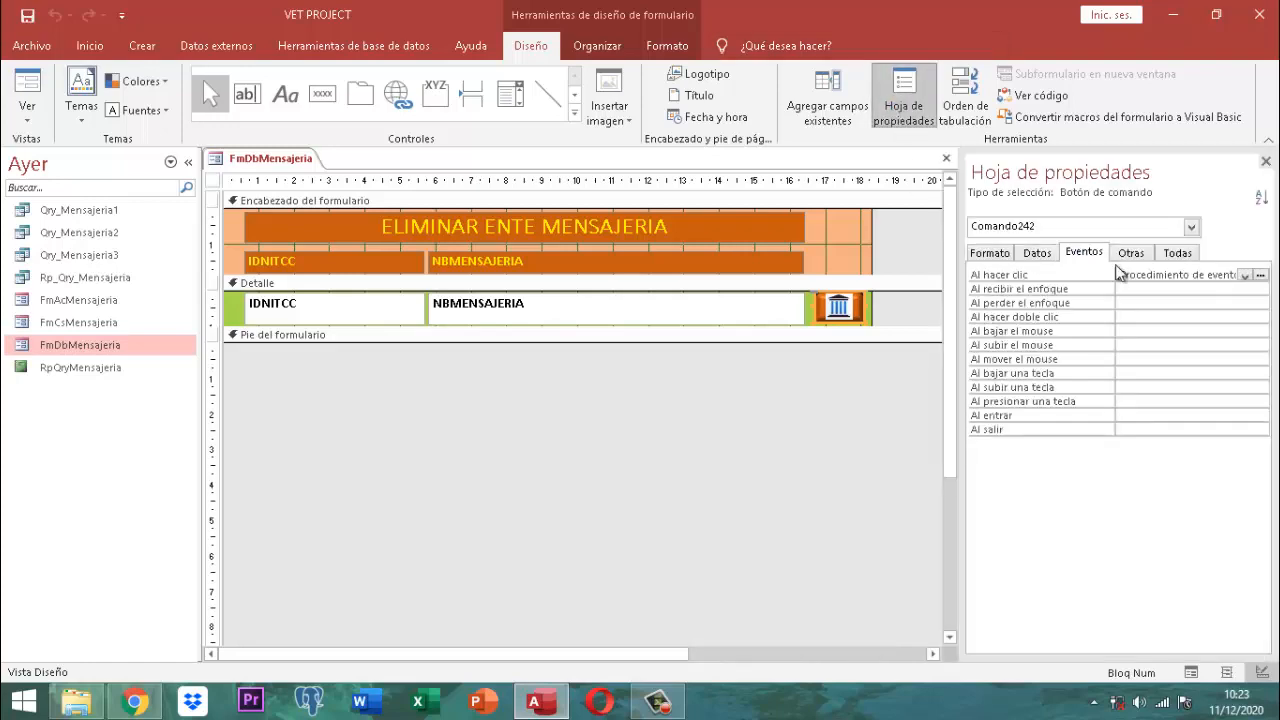
Step: In Comando242's click code, add 'vpnronitmensajeria = Me.IDNITCC' after the acCmdSelectRecord line
left_click(1261, 276)
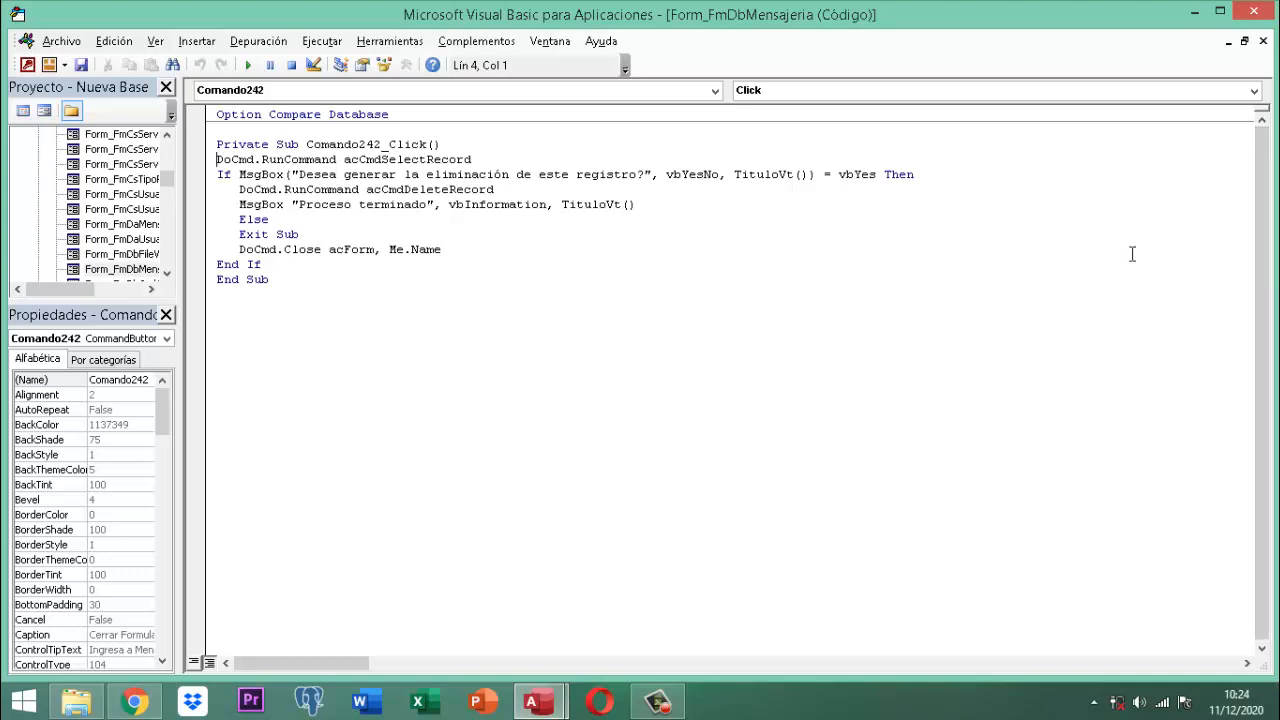
left_click(489, 157)
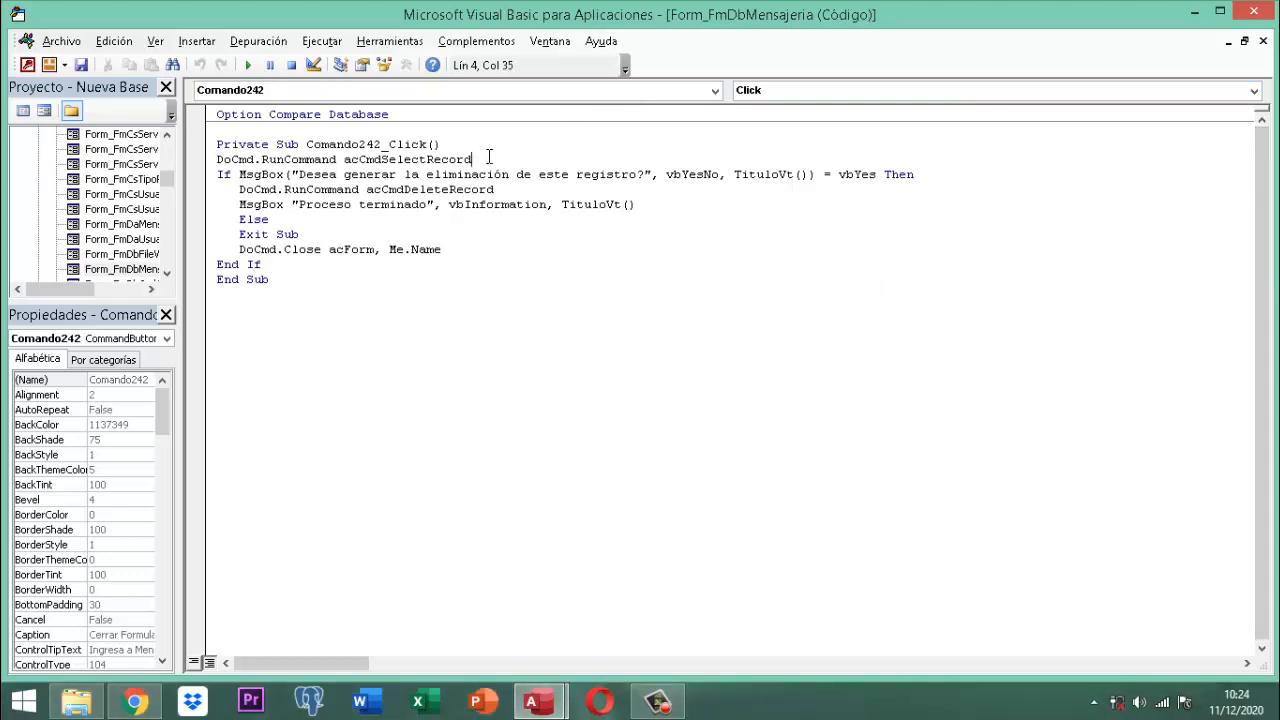
key("Return")
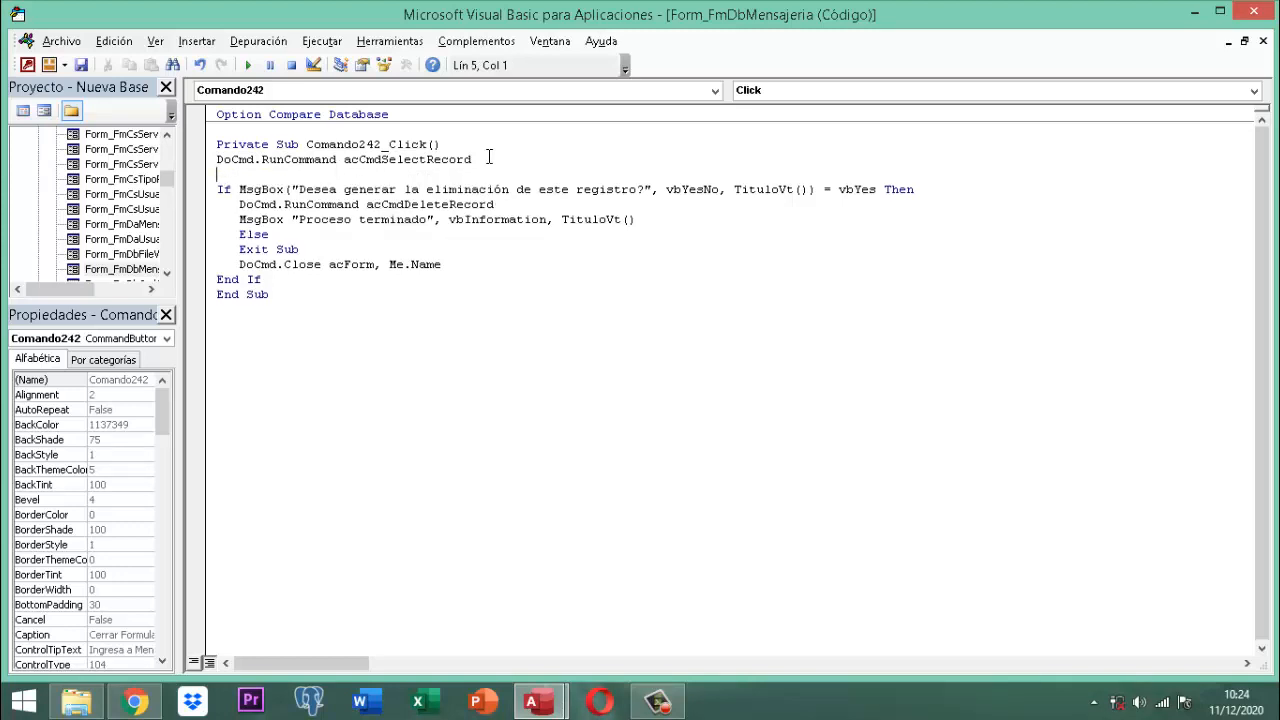
type("vpnronit")
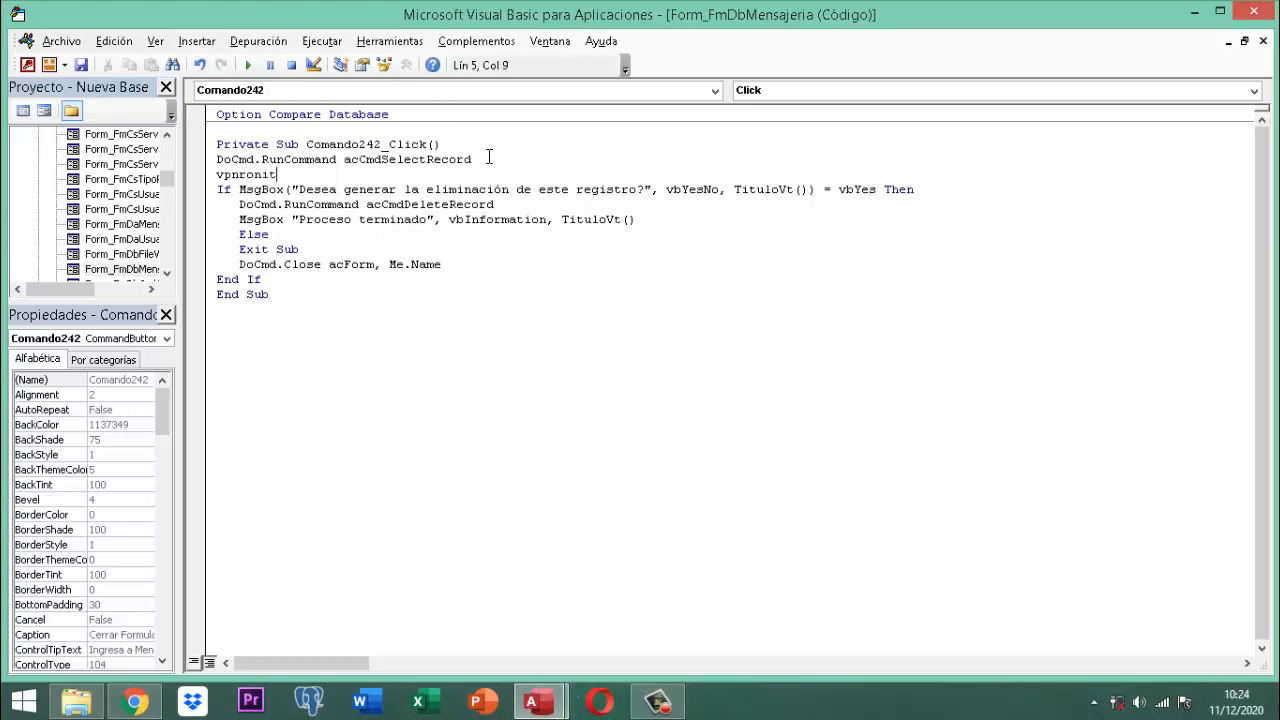
type("mensajeria")
key("BackSpace")
type("= Me.IDNITCC")
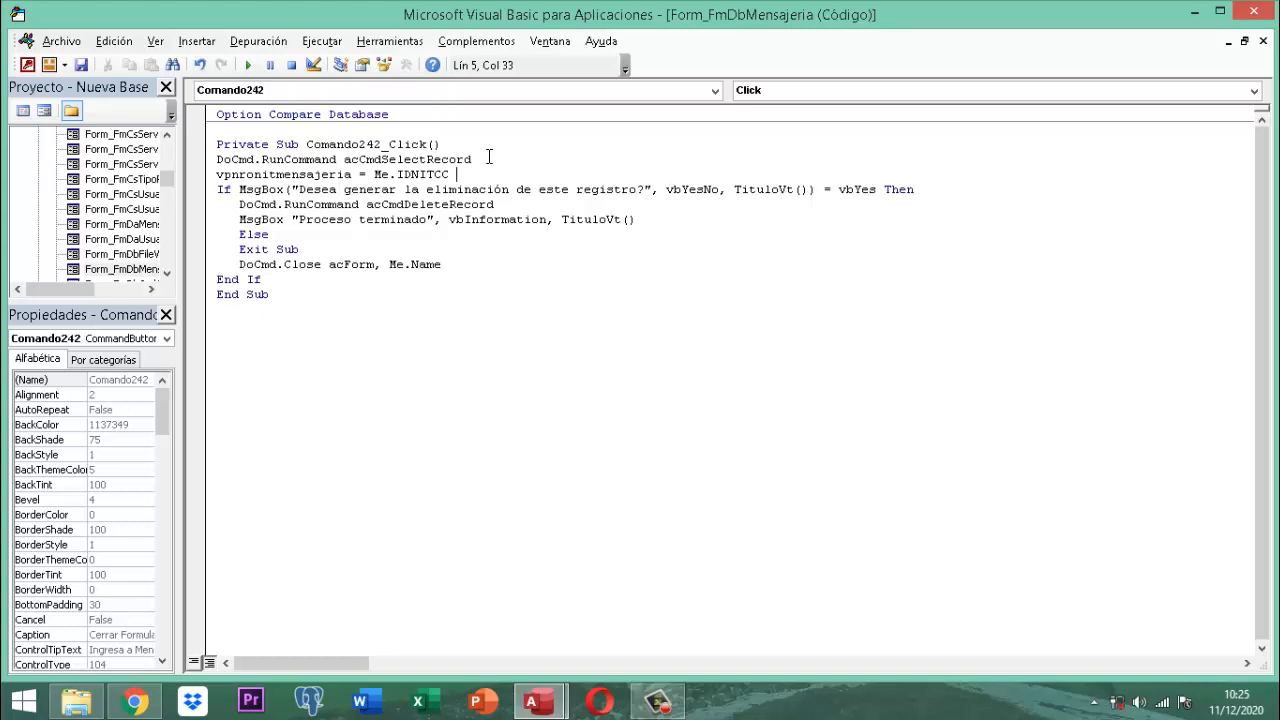
Step: Delete that test assignment and the DoCmd.Close acForm, Me.Name line
key("Home")
key("Right")
key("Right")
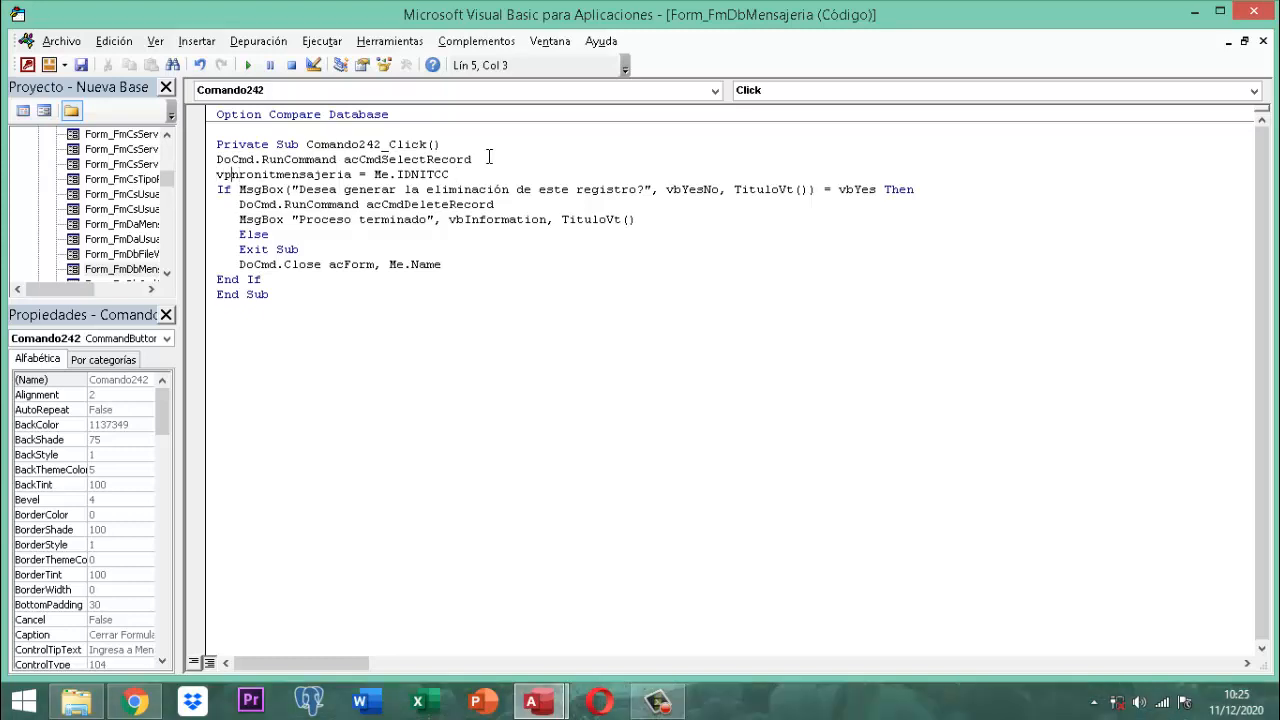
key("Home")
key("shift+Right")
key("shift+Right")
key("shift+Right")
key("shift+Right")
key("shift+Right")
key("shift+Right")
key("shift+Right")
key("shift+Right")
key("shift+Right")
key("shift+Right")
key("shift+Right")
key("shift+Right")
key("shift+Right")
key("shift+Right")
key("shift+Right")
key("shift+Right")
key("shift+Right")
key("shift+Right")
key("shift+Right")
key("shift+Right")
key("shift+Right")
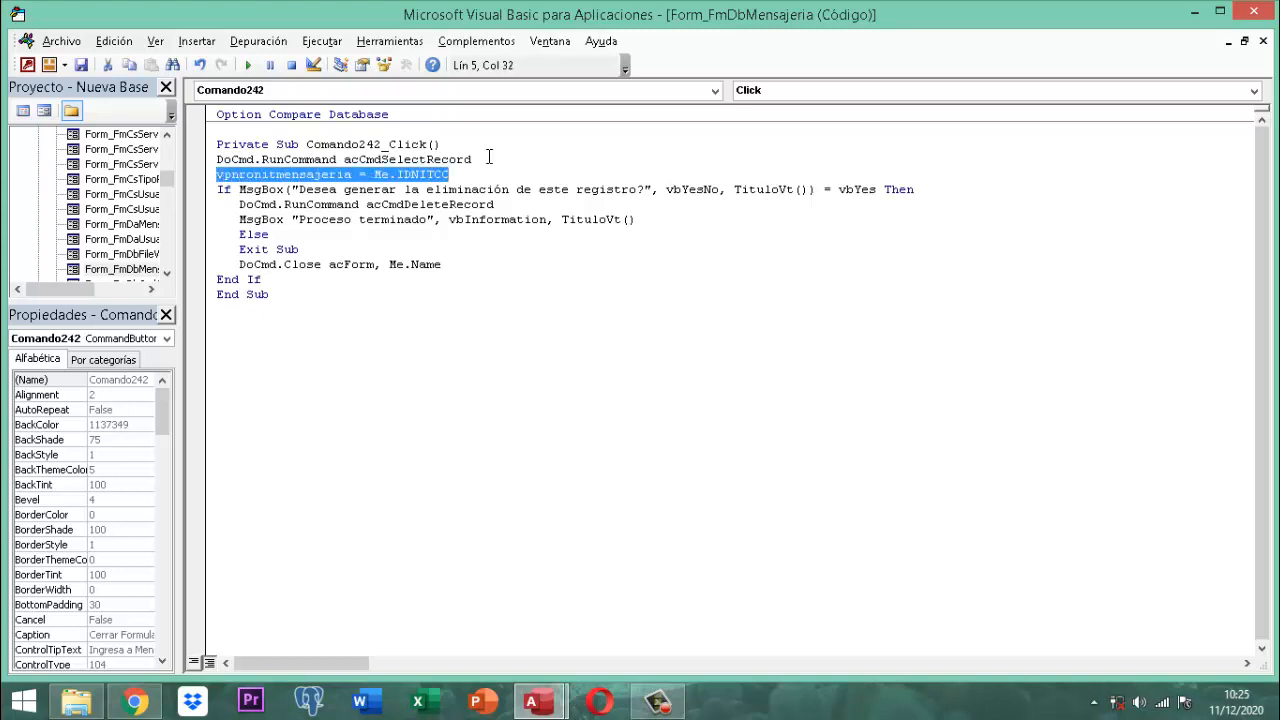
key("Delete")
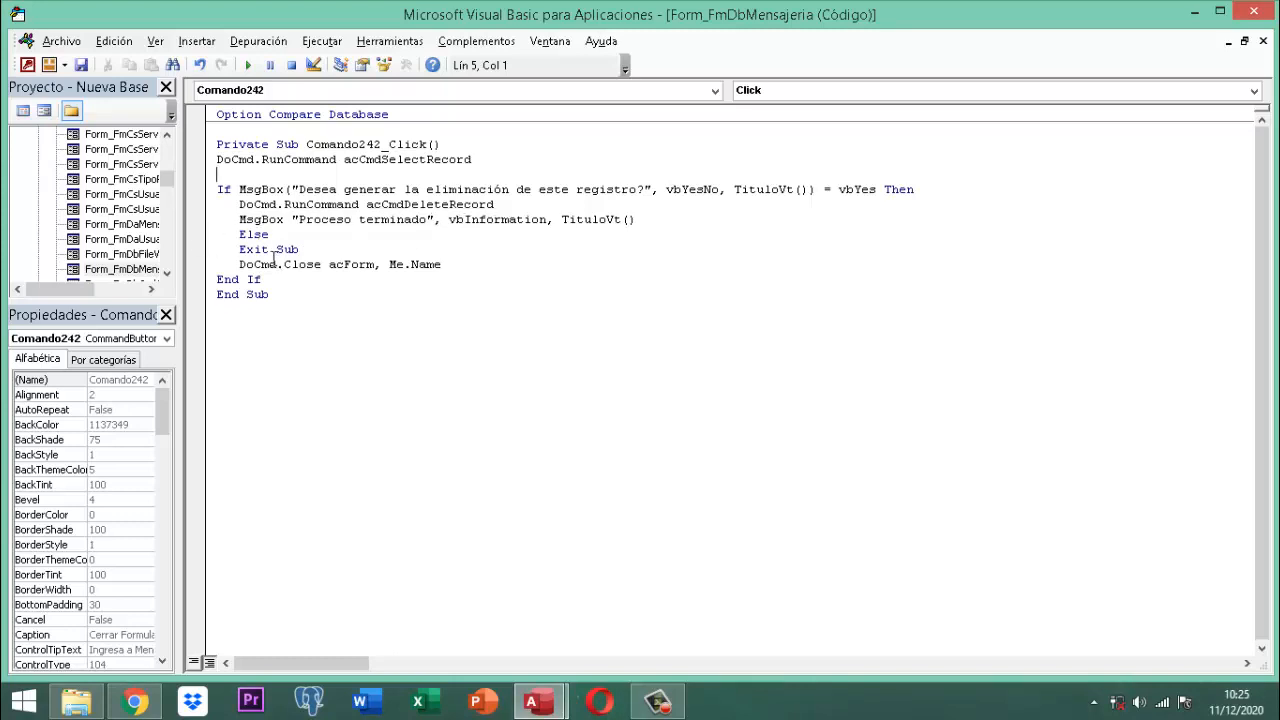
left_click(205, 268)
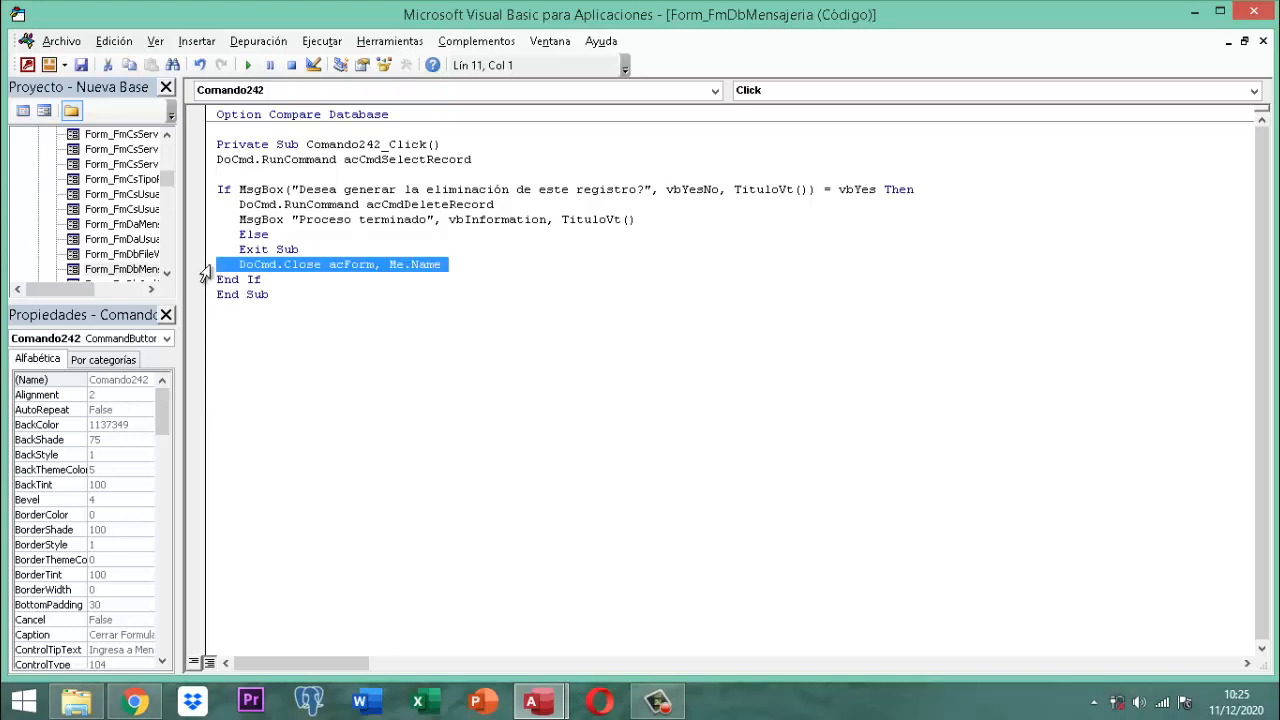
key("Delete")
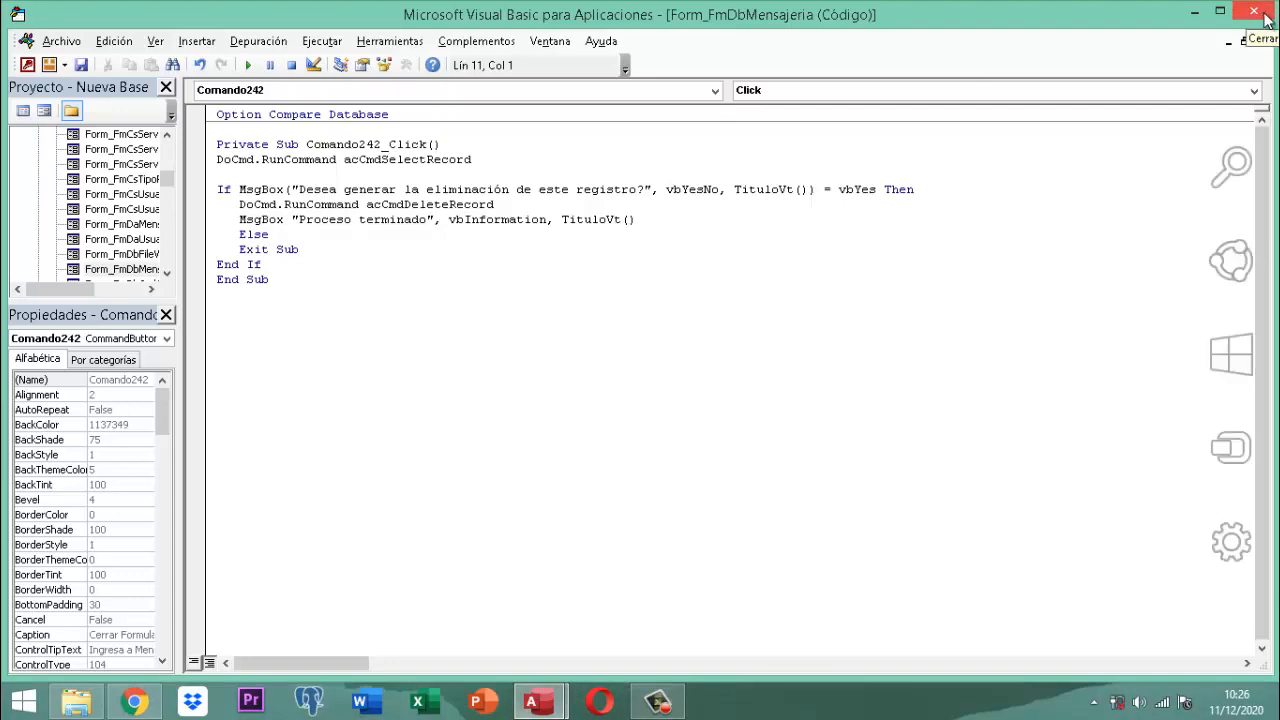
Step: Leave the VBA editor, hide the property sheet and close the FmDbMensajeria form
left_click(1262, 14)
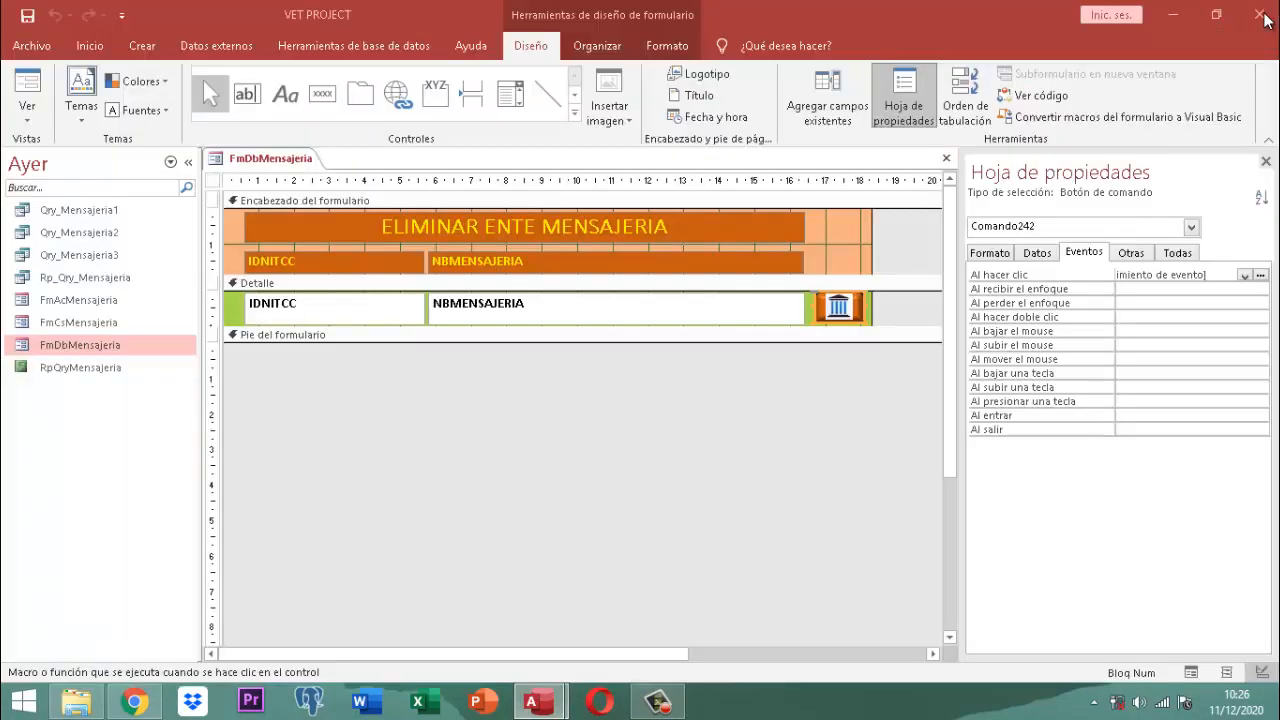
left_click(1266, 162)
right_click(259, 161)
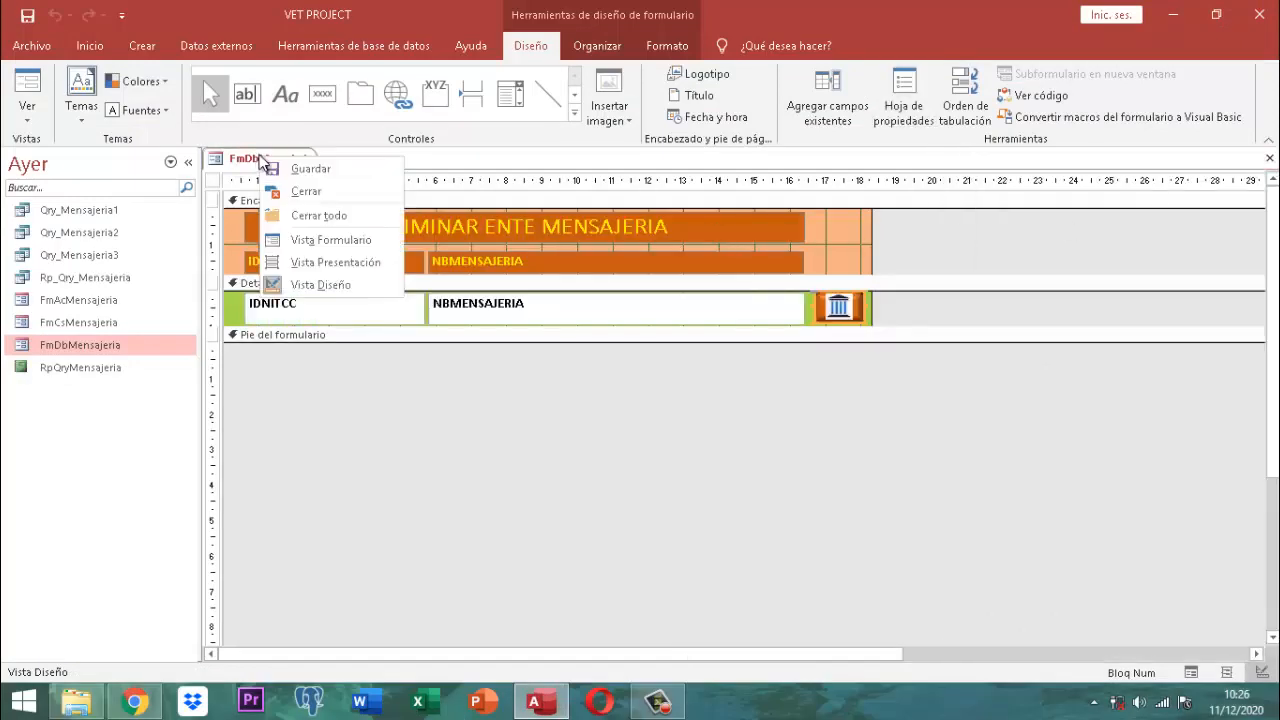
left_click(292, 160)
right_click(290, 160)
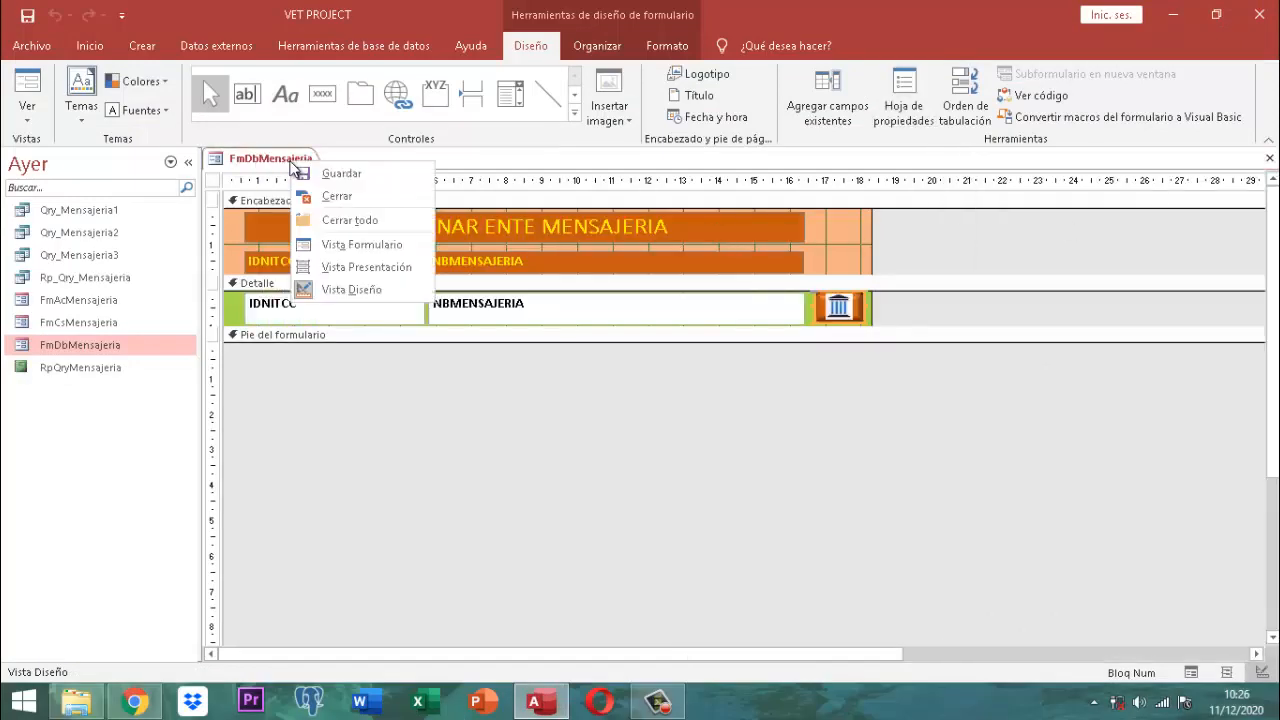
left_click(352, 204)
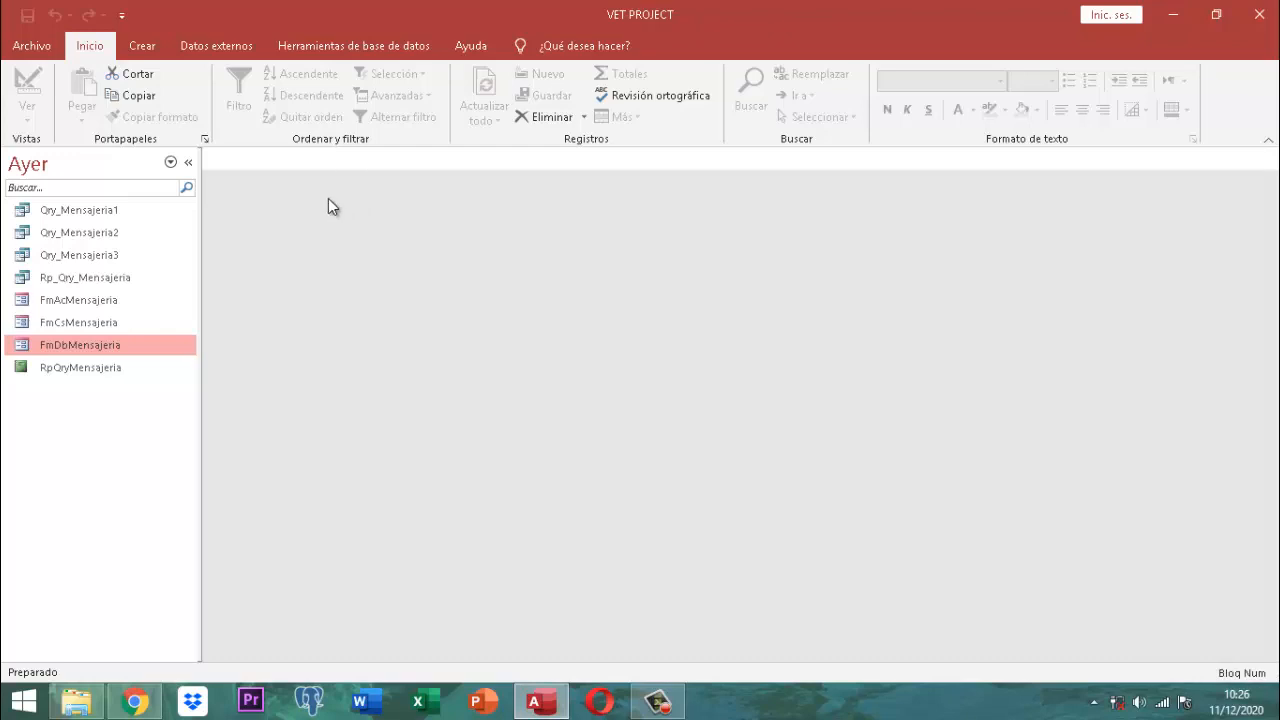
Step: Group the navigation pane by object type and focus its search box
left_click(55, 163)
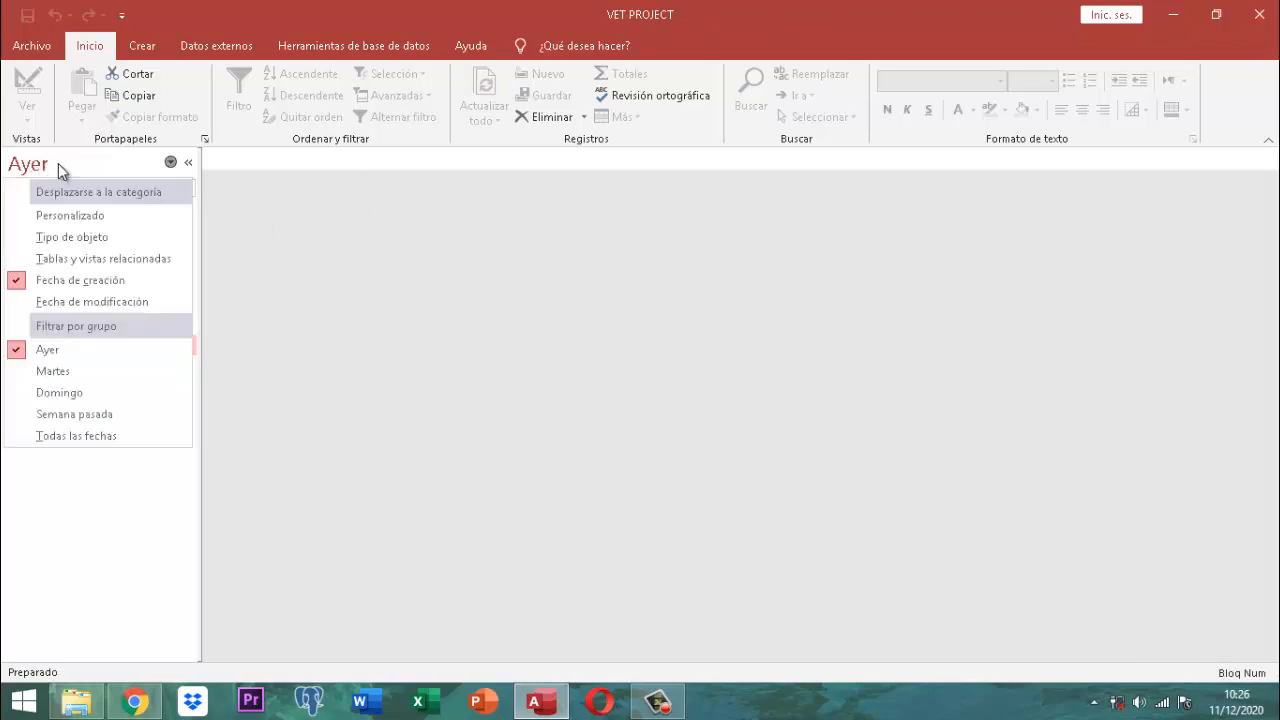
left_click(71, 237)
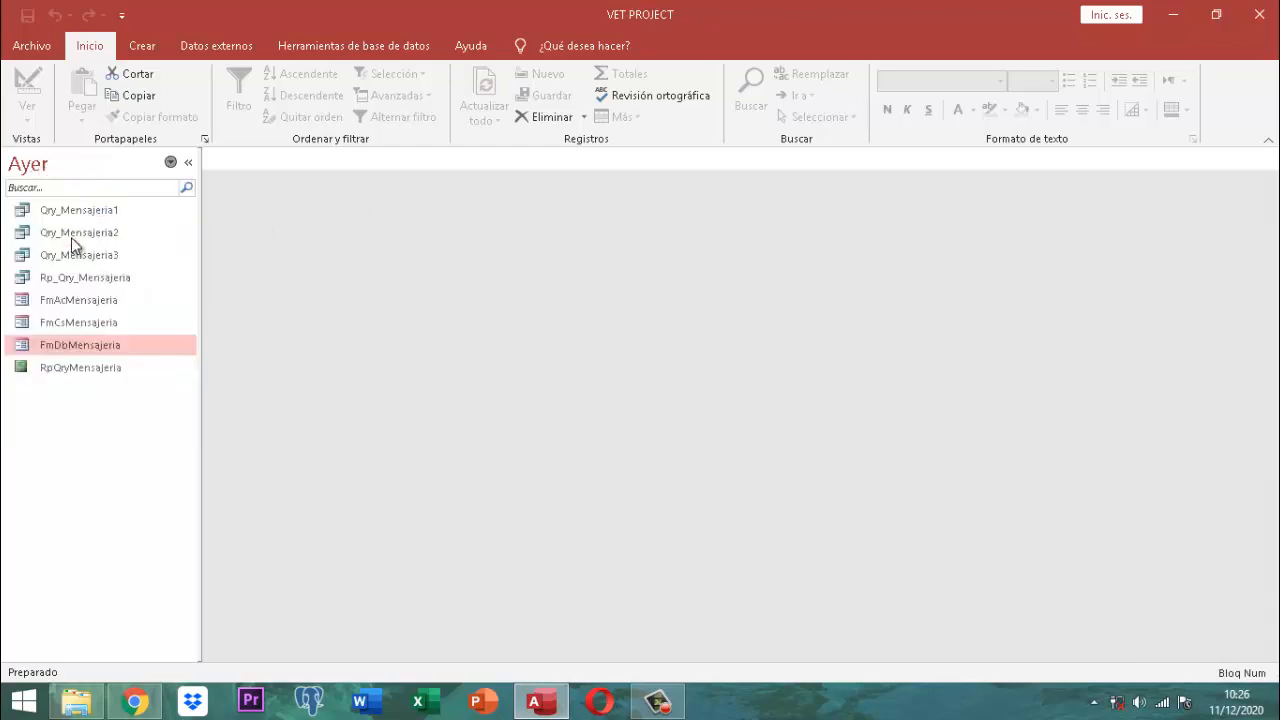
left_click(64, 187)
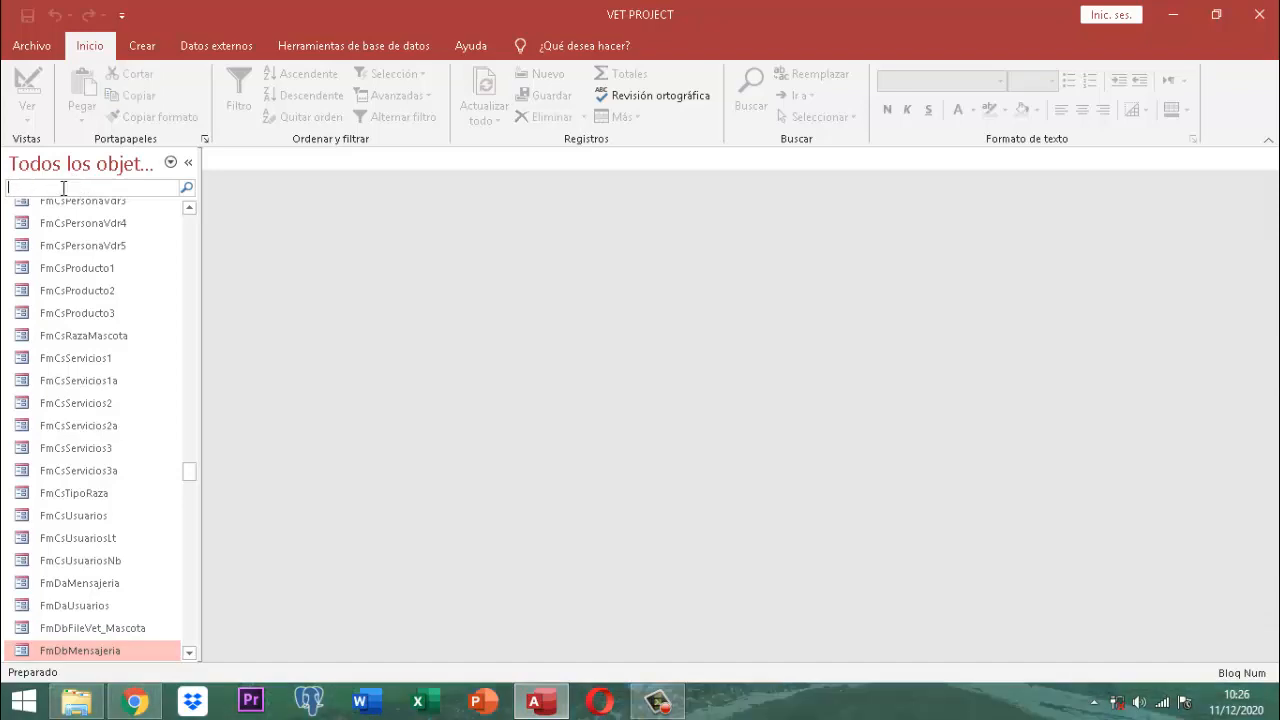
Step: Search 'inicial', open PANEL INICIAL, and log in as a user with their password
type("inicial")
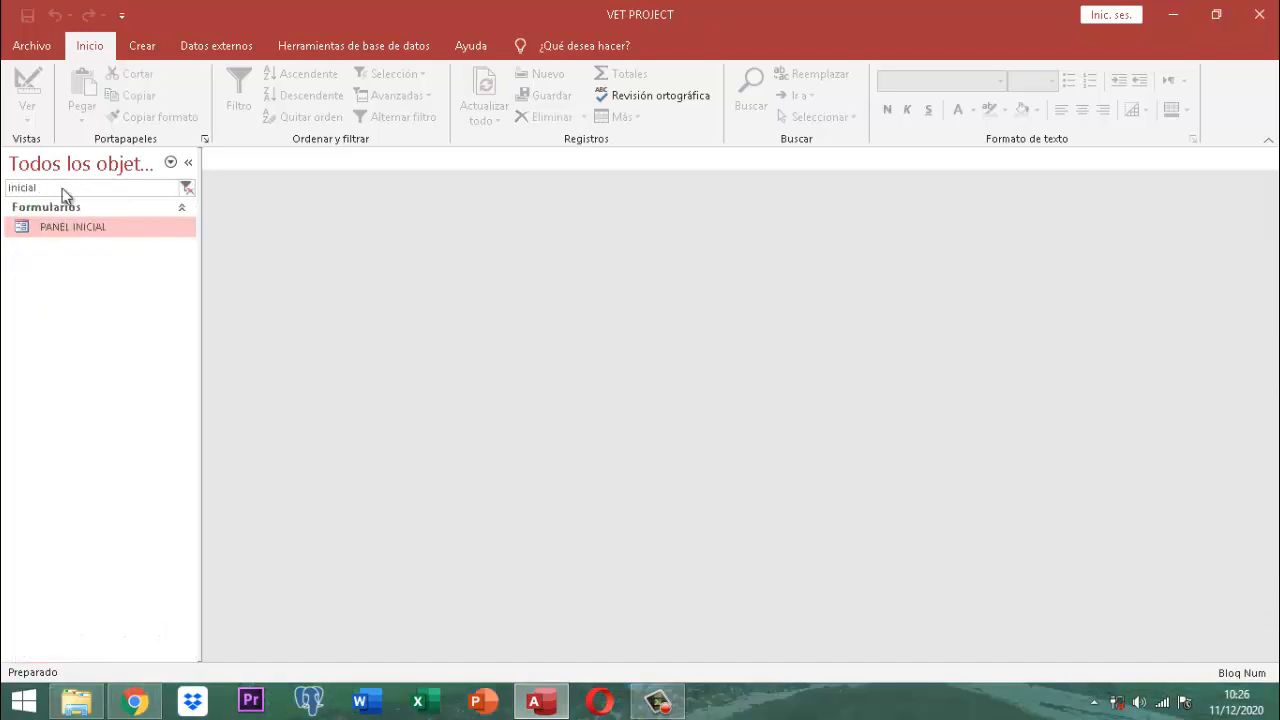
key("Return")
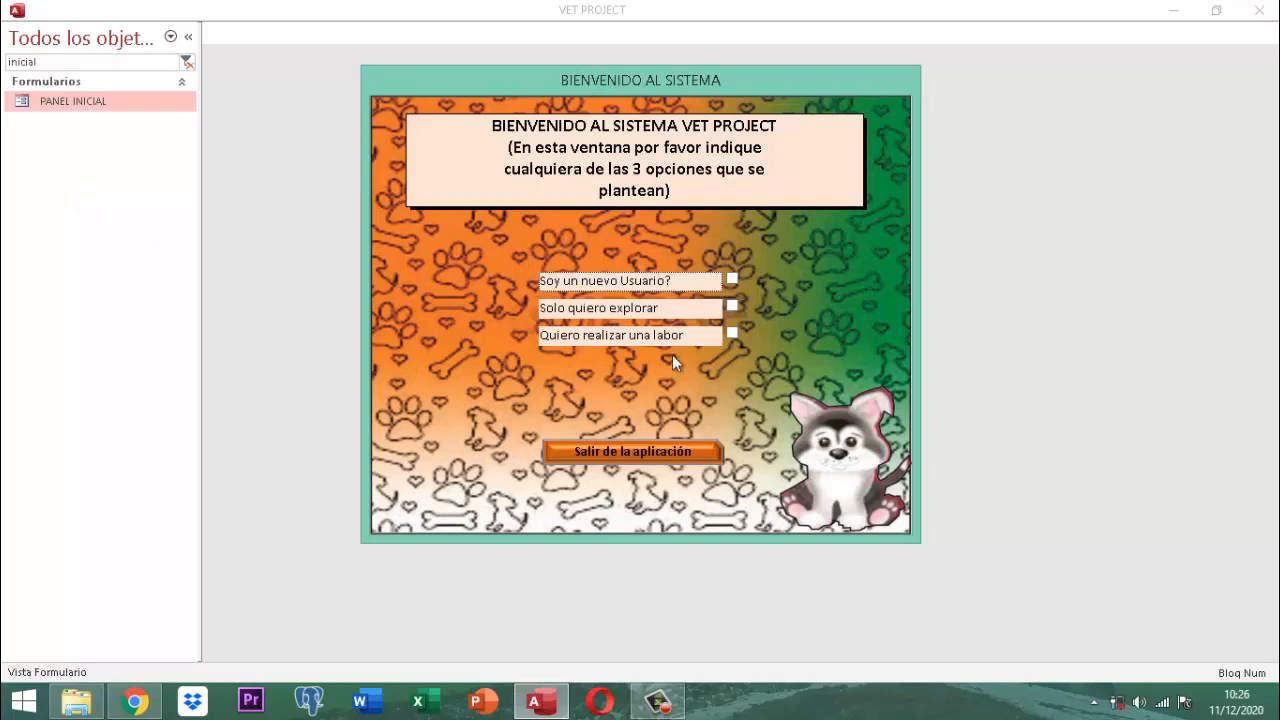
left_click(733, 334)
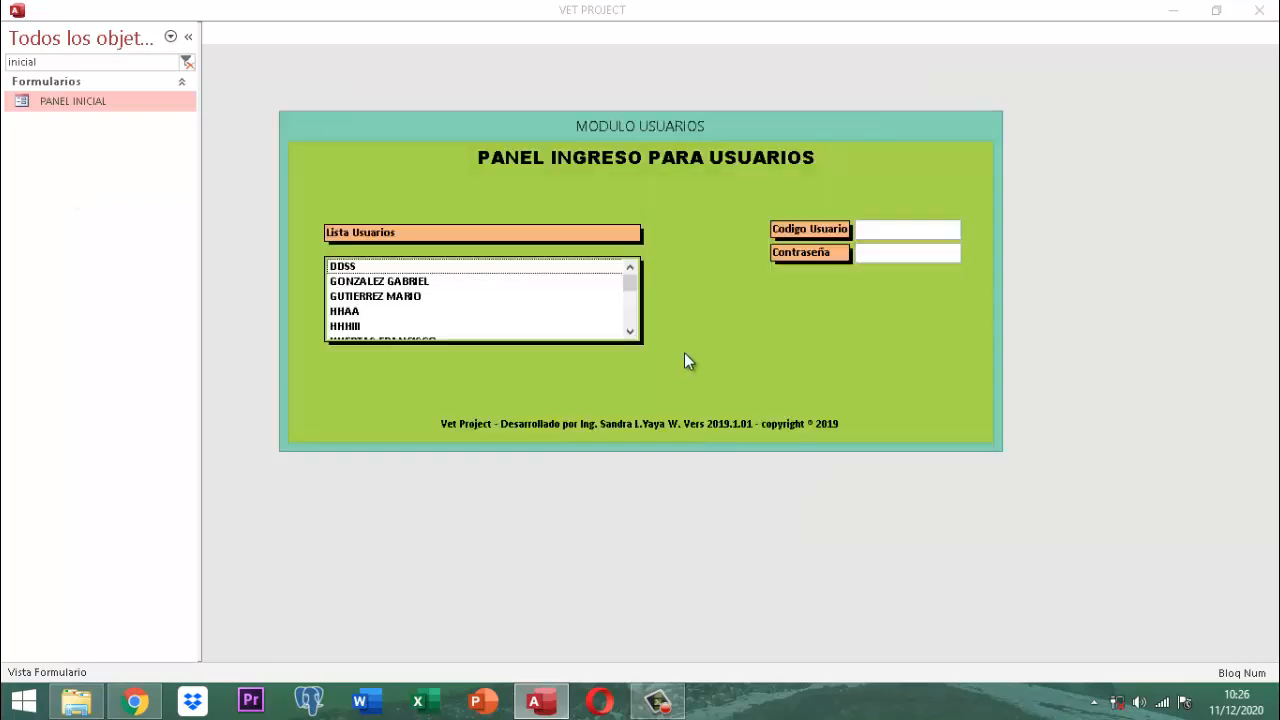
scroll(381, 298, "down", 1)
left_click(381, 298)
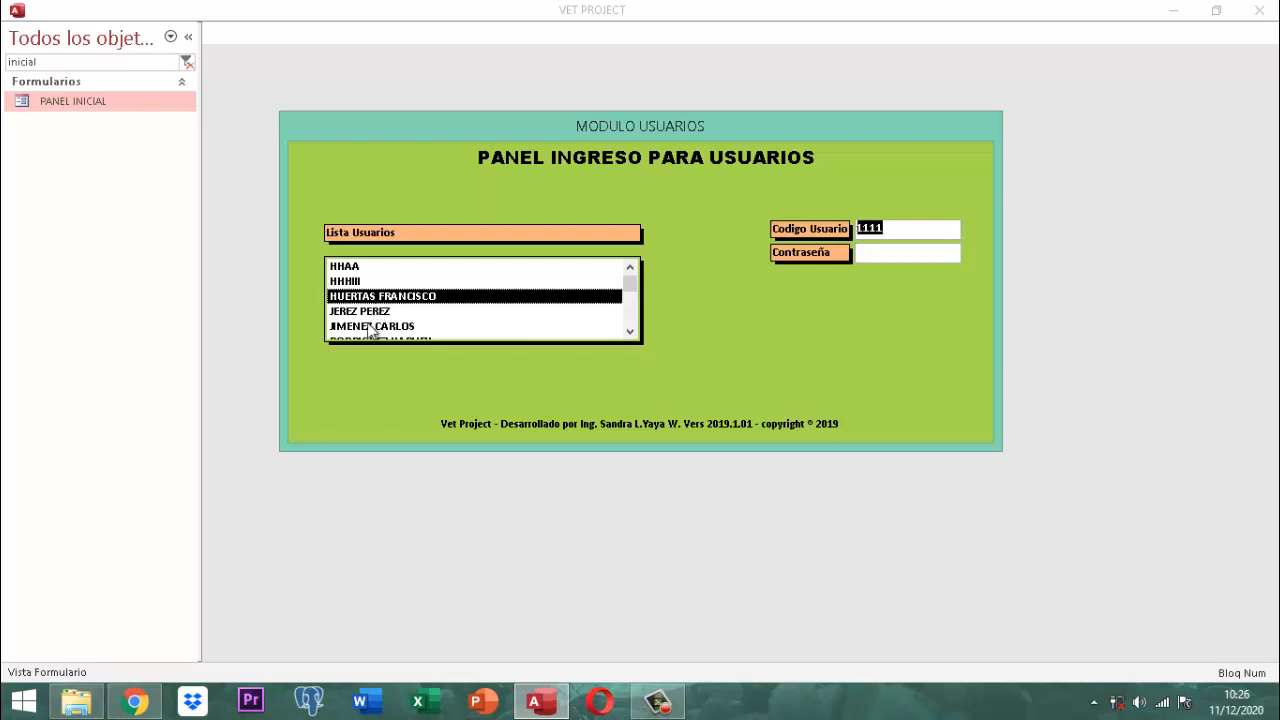
left_click(370, 328)
key("Tab")
type("123")
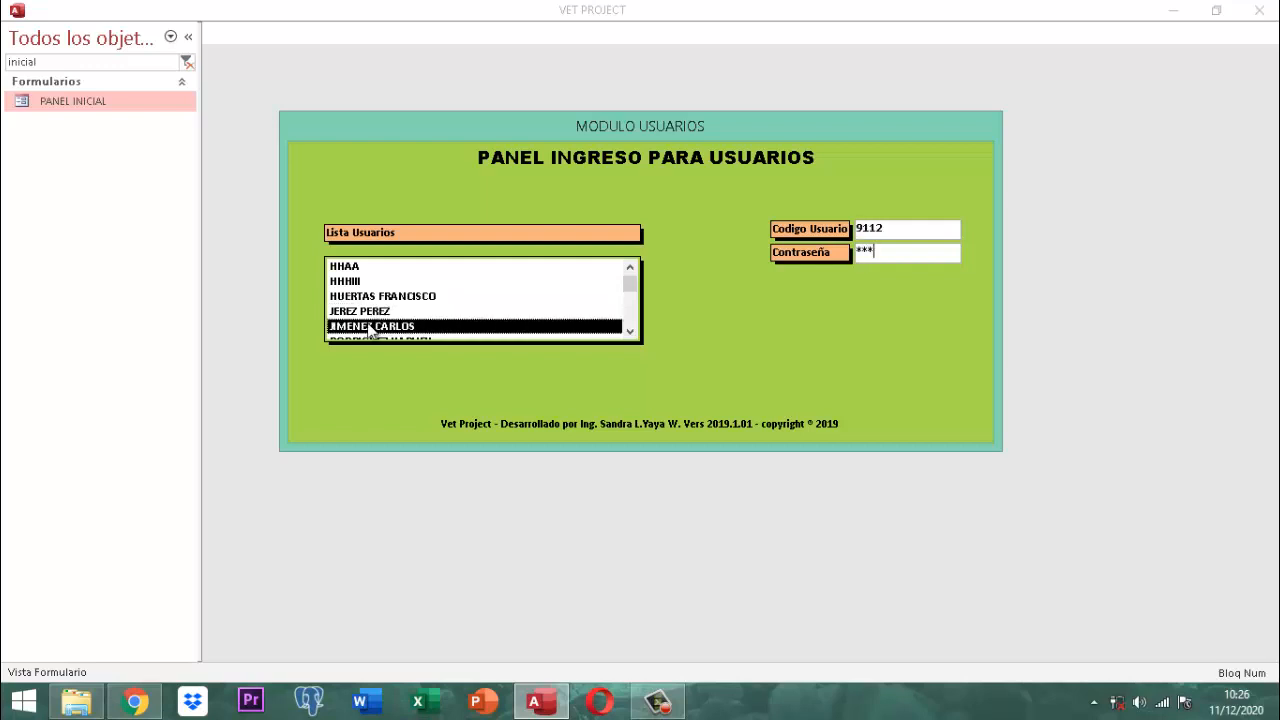
key("Return")
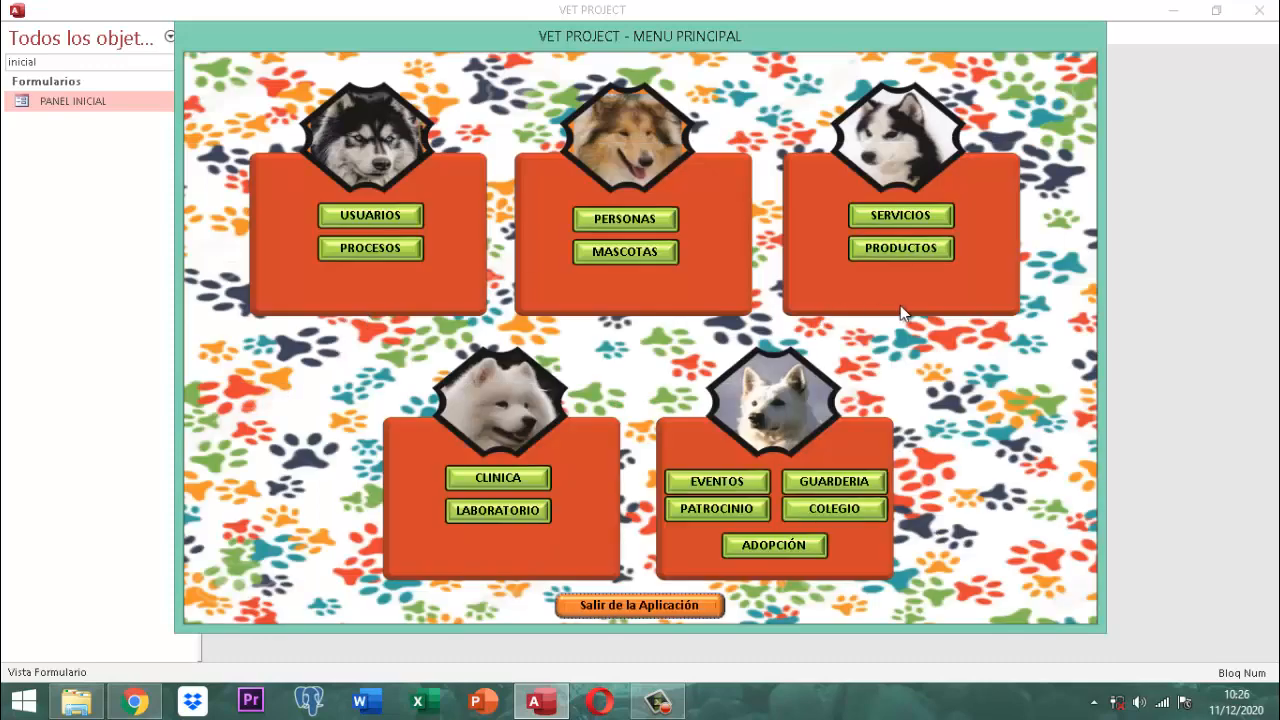
Step: Go to Productos > Compra, decline a new order, and open the courier registration form
left_click(925, 248)
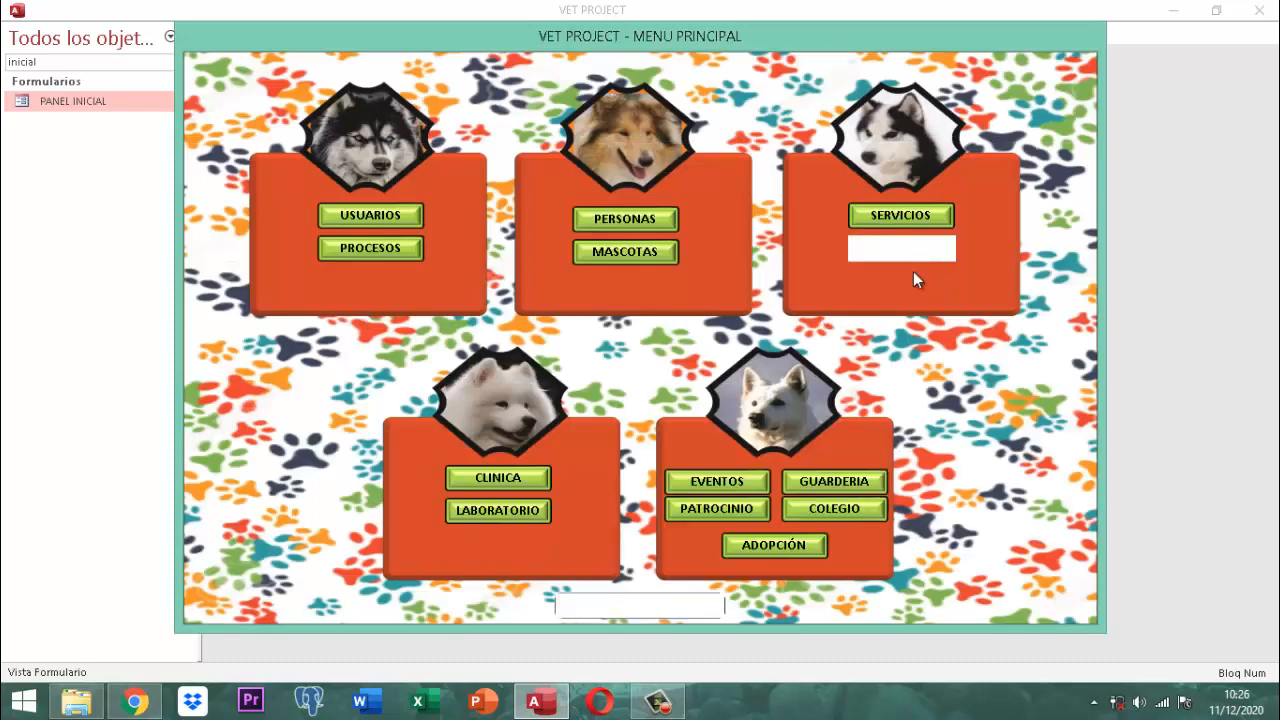
left_click(583, 224)
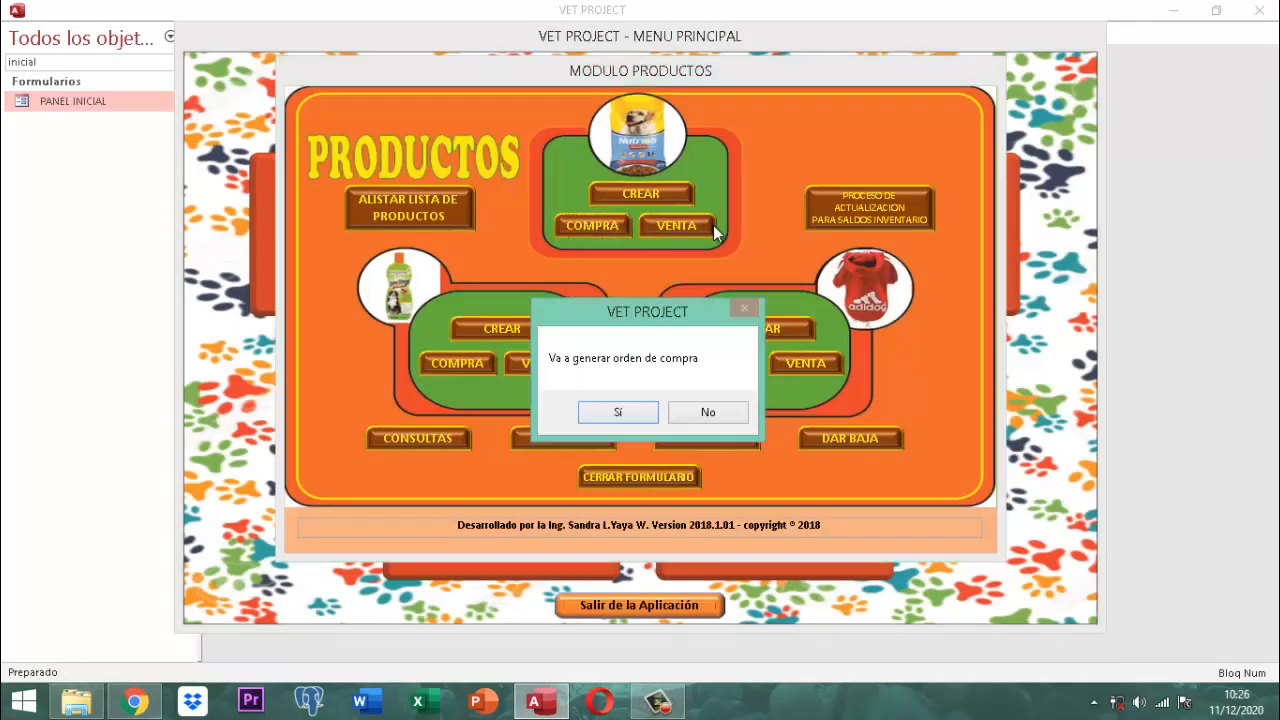
left_click(707, 414)
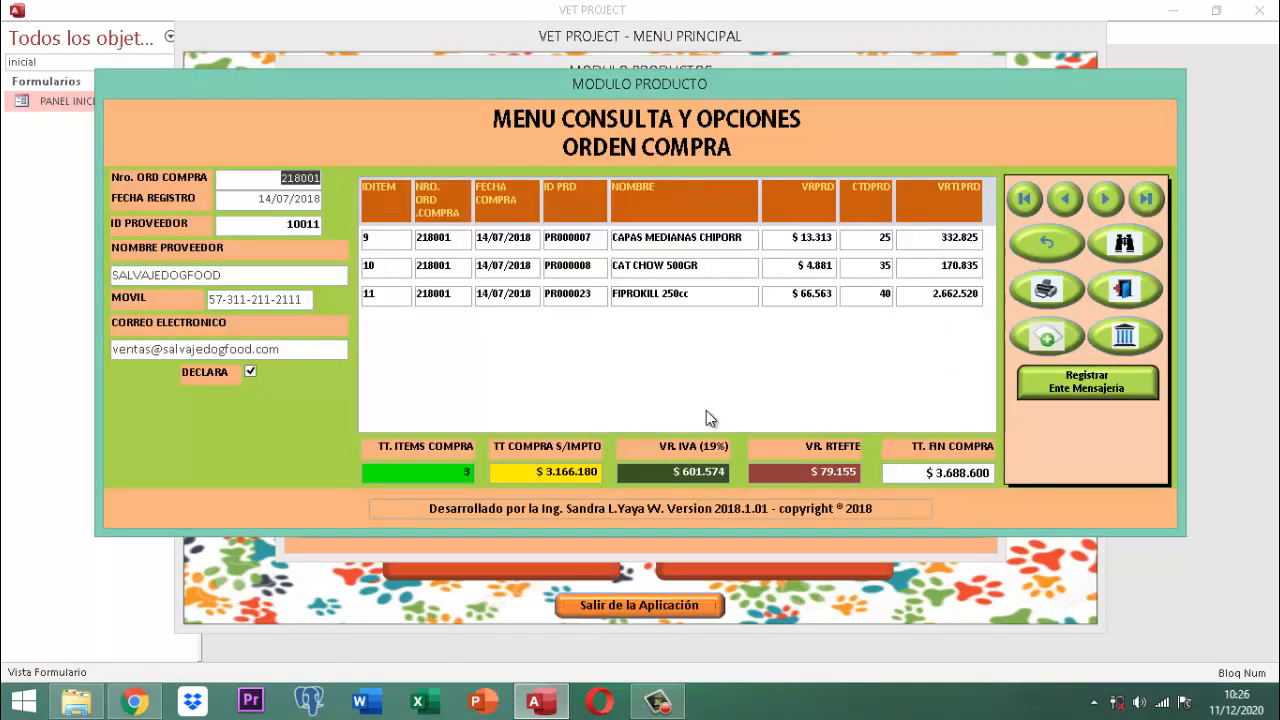
left_click(1106, 378)
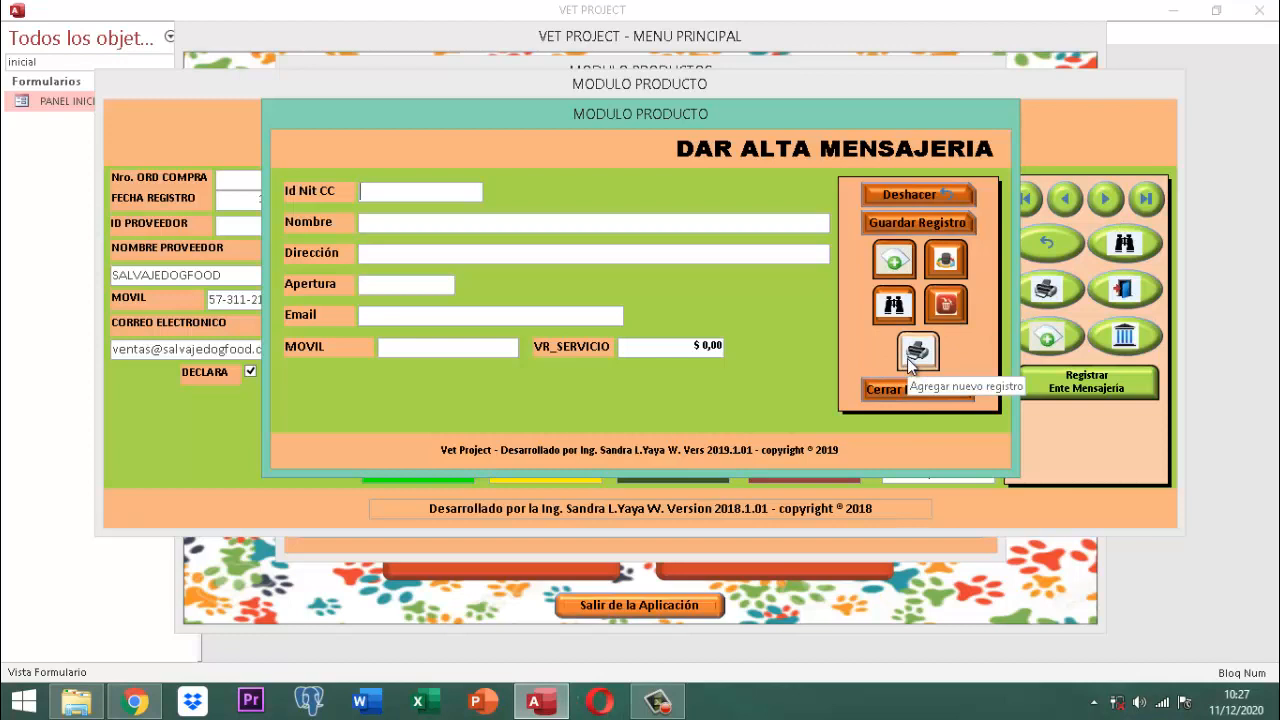
Step: Switch to update mode, page past the last courier, return to the first, then advance to SERVIENTREGA S.A
left_click(946, 262)
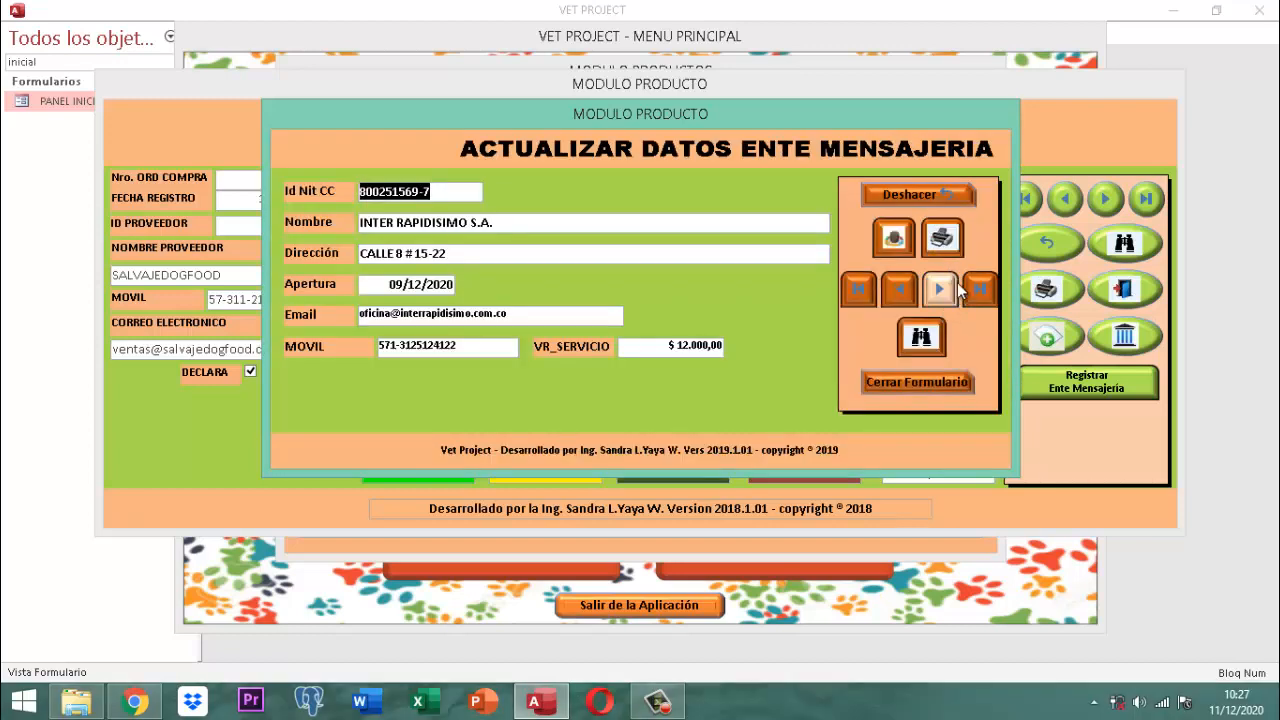
left_click(940, 291)
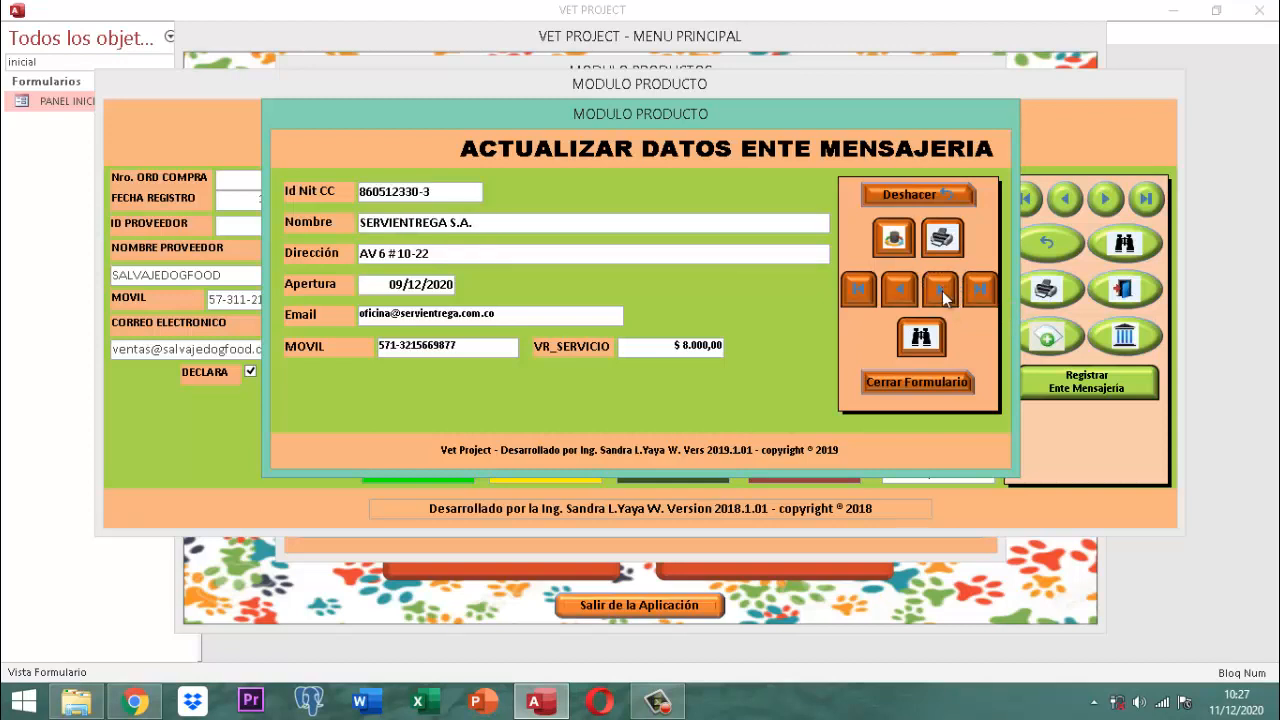
left_click(944, 290)
left_click(950, 291)
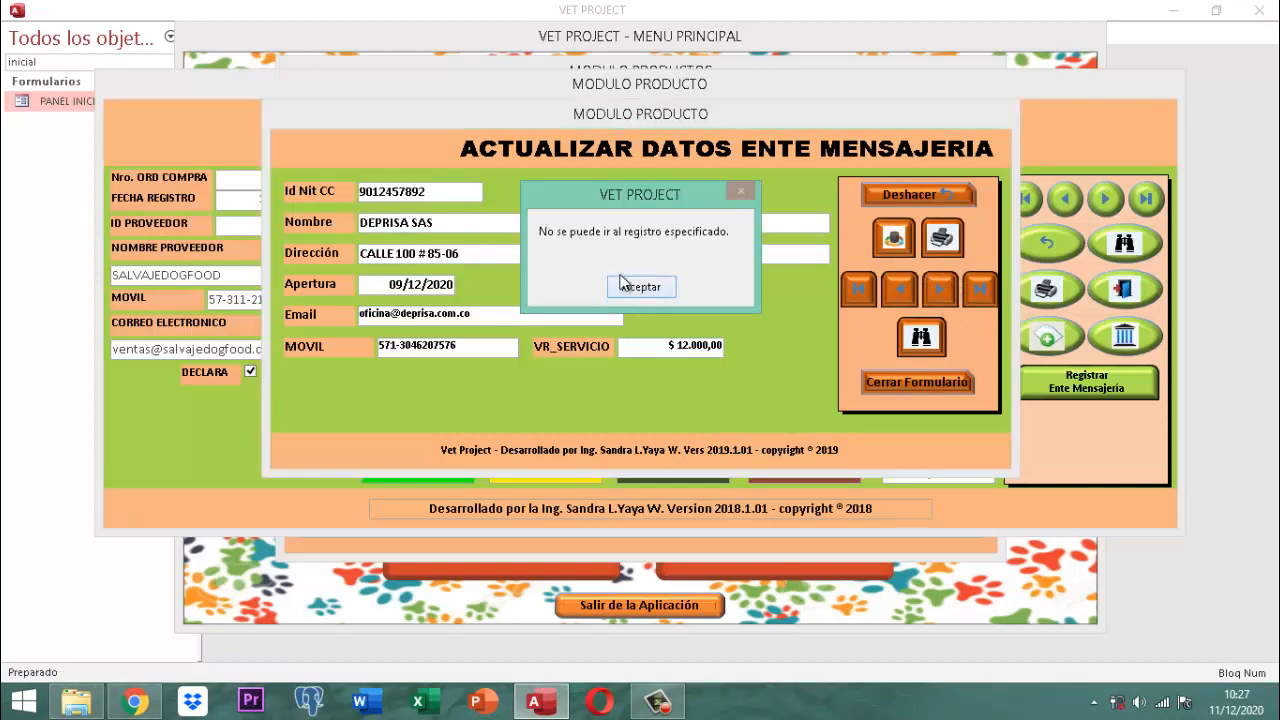
left_click(639, 283)
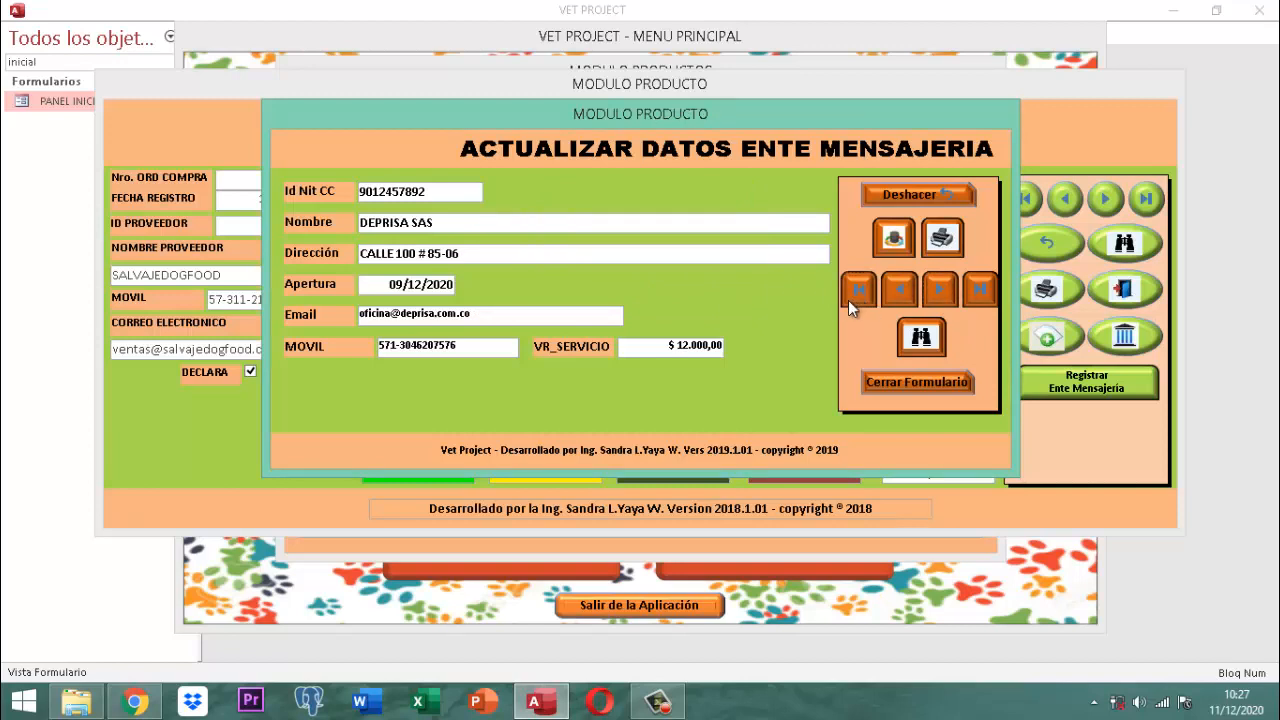
left_click(848, 300)
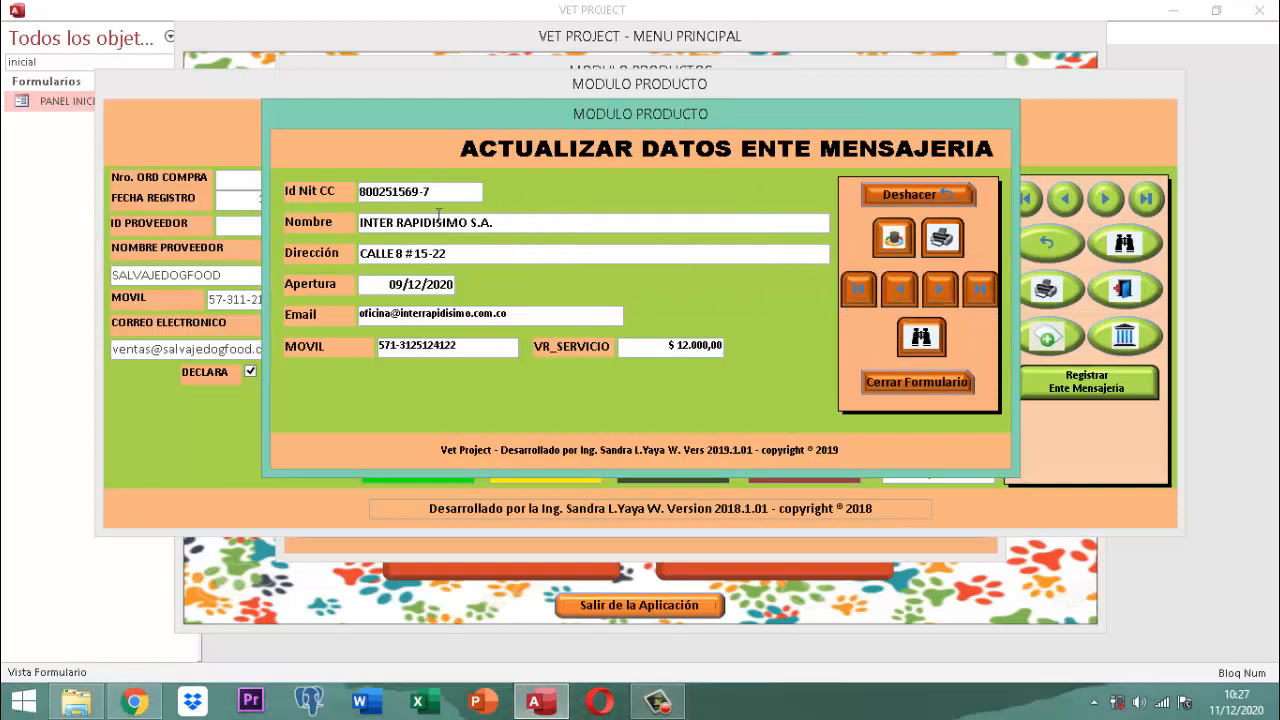
left_click(942, 289)
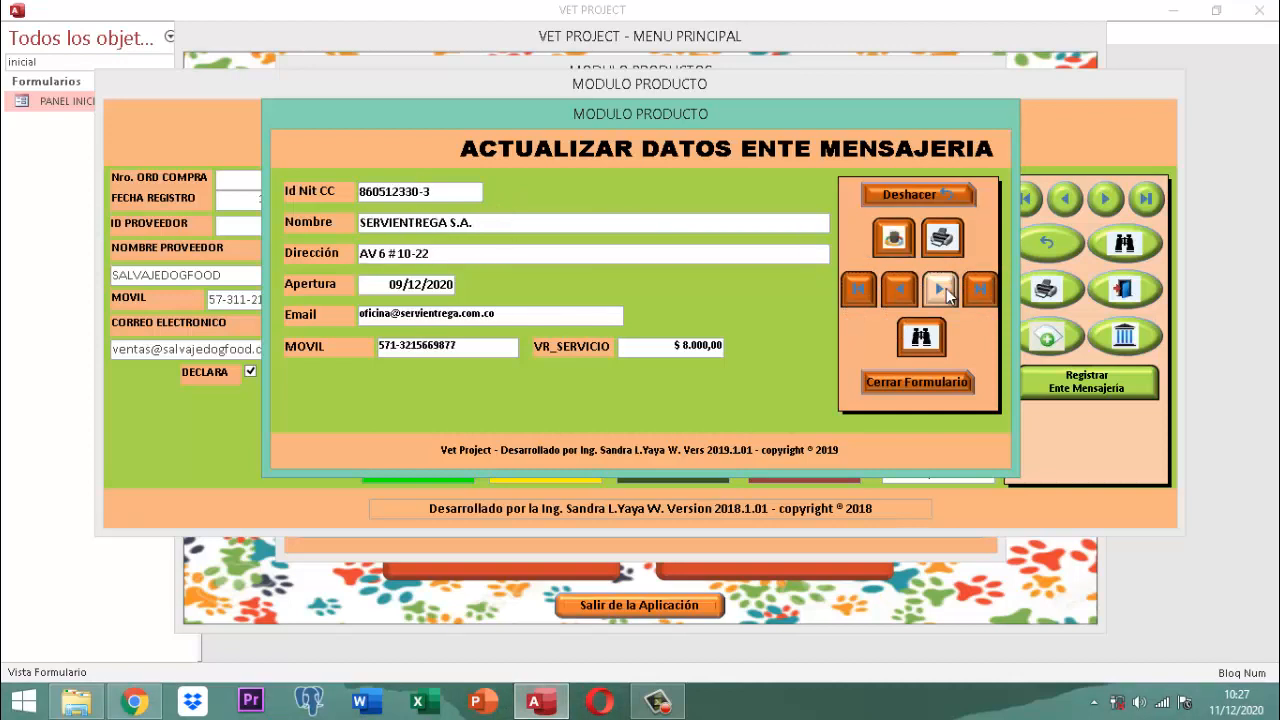
left_click(943, 238)
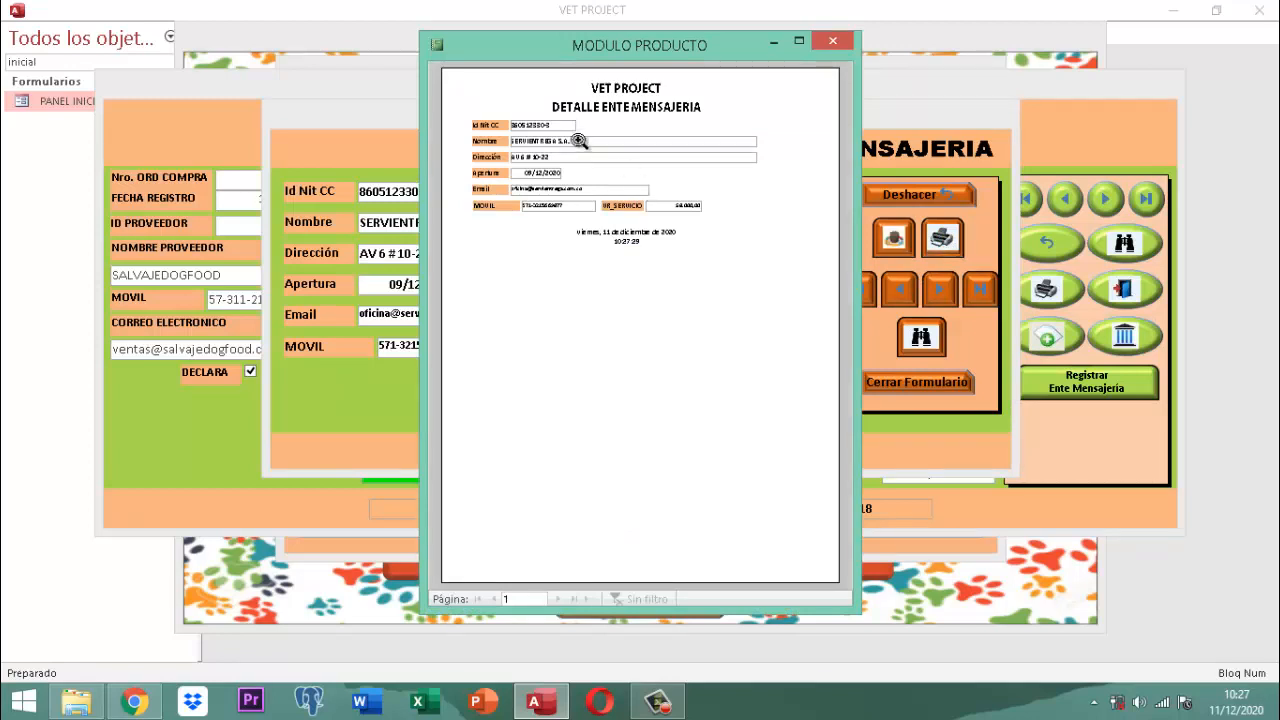
left_click(571, 140)
left_click(527, 181)
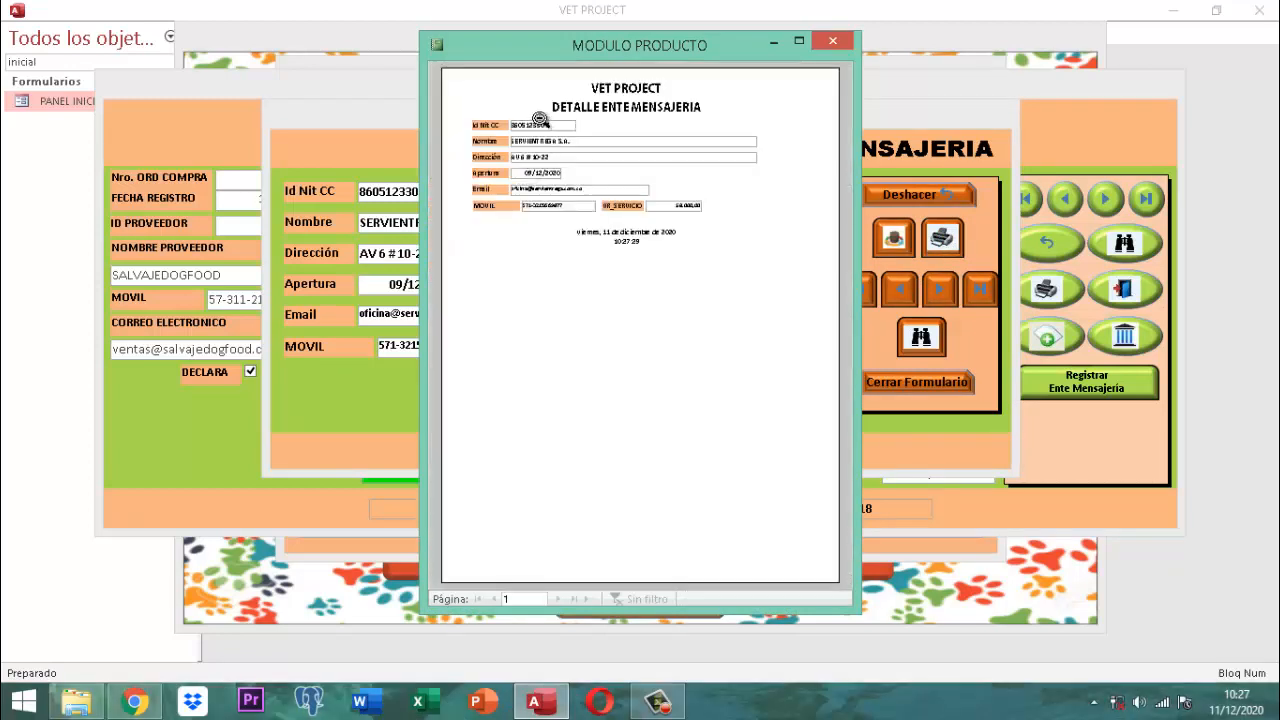
left_click(542, 120)
left_click(711, 200)
left_click(607, 93)
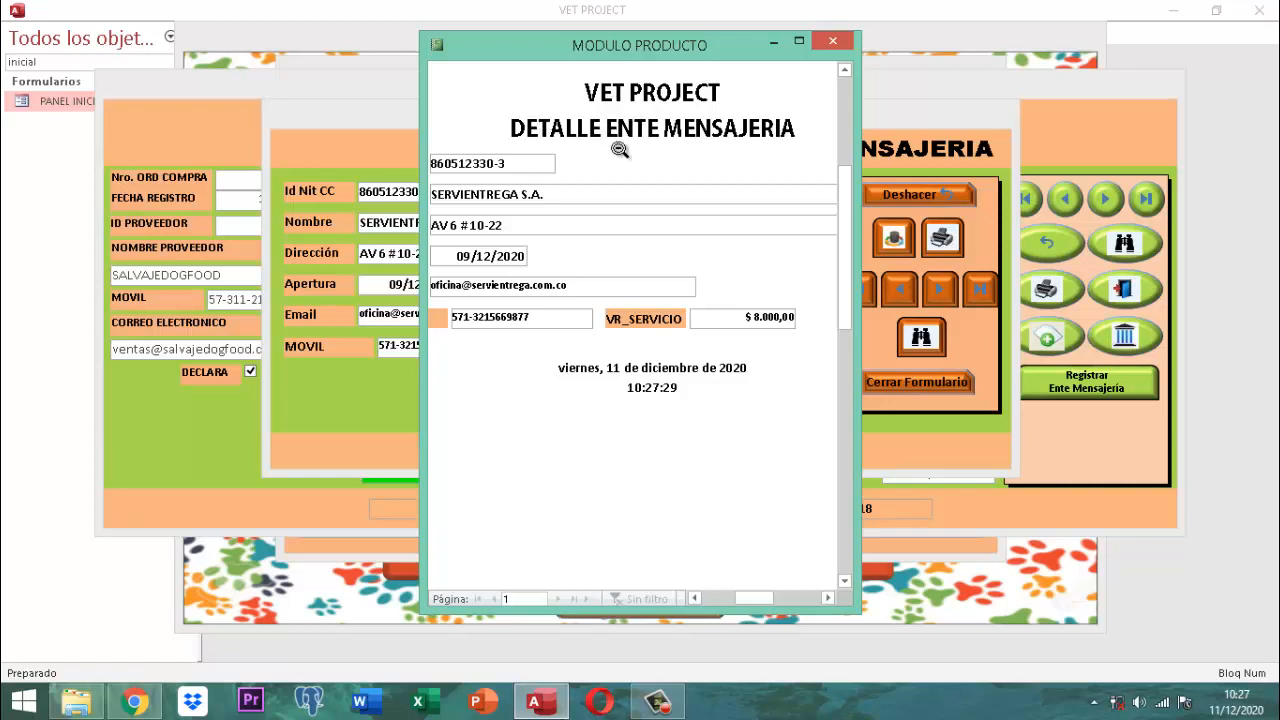
left_click(619, 150)
left_click(843, 48)
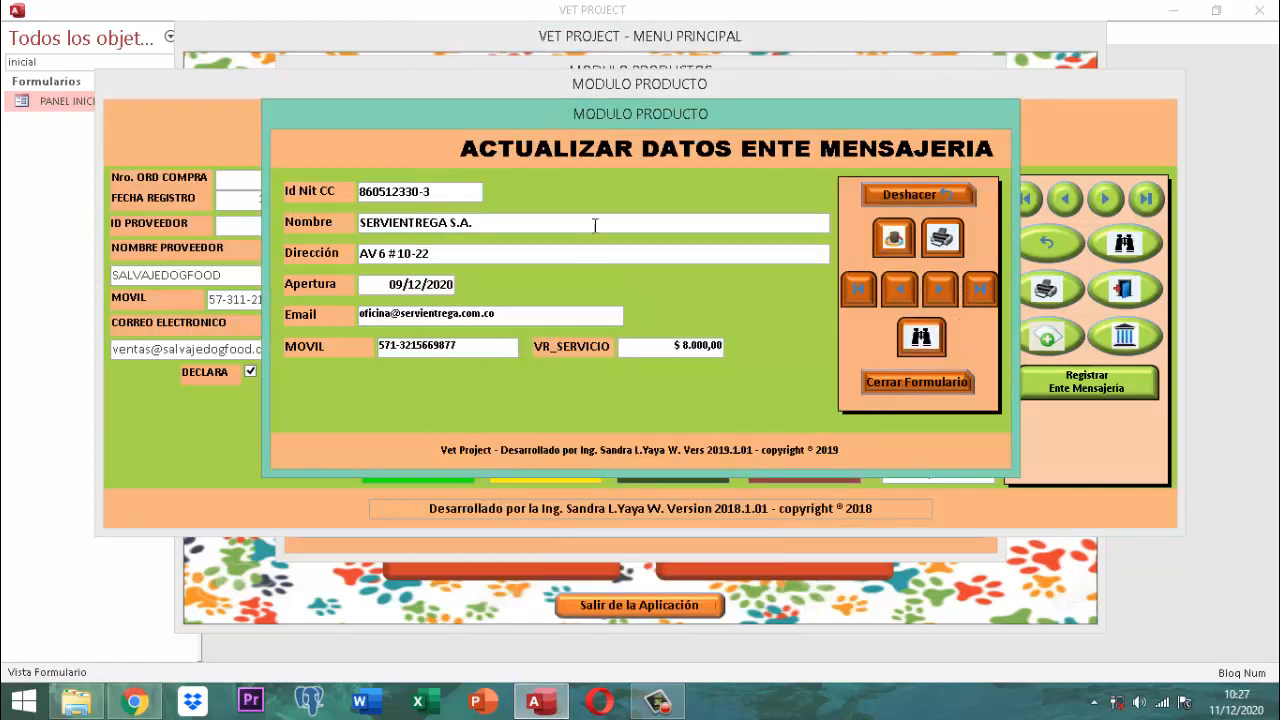
Step: Find the SERVIENTREGA e-mail using 'Cualquier parte del campo' matching, then close the update form
left_click(921, 338)
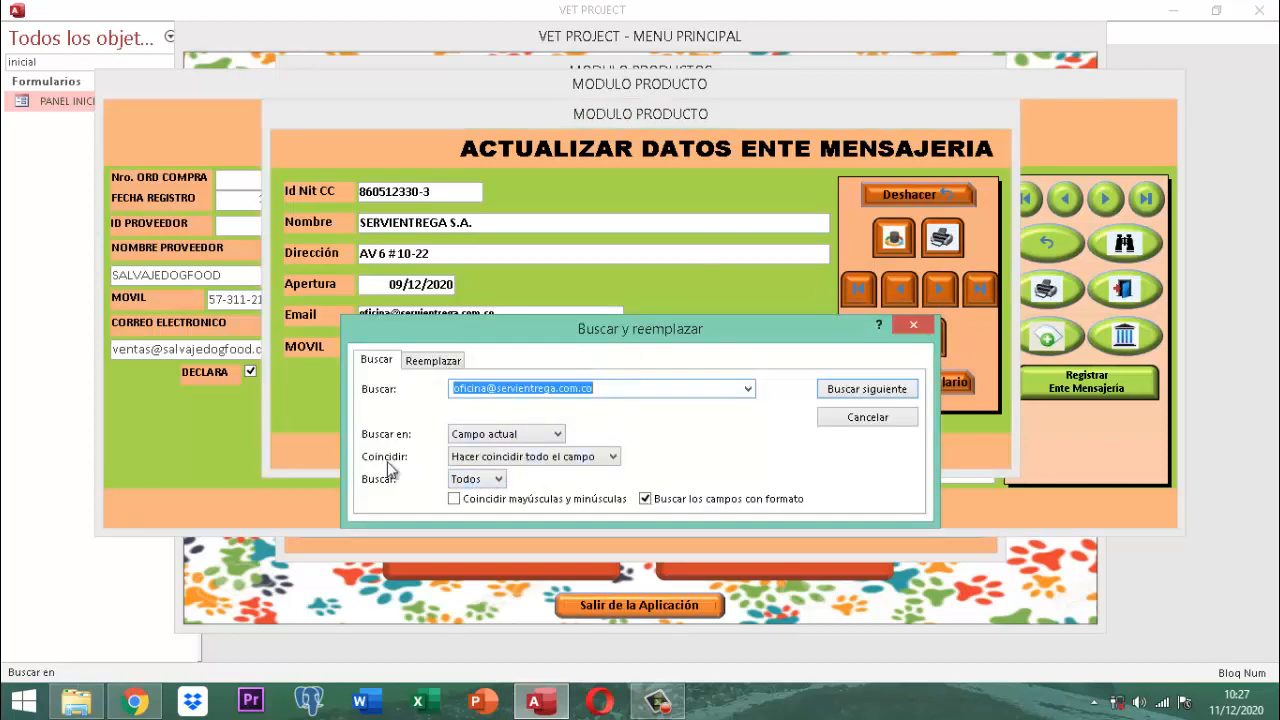
left_click(613, 461)
left_click(549, 483)
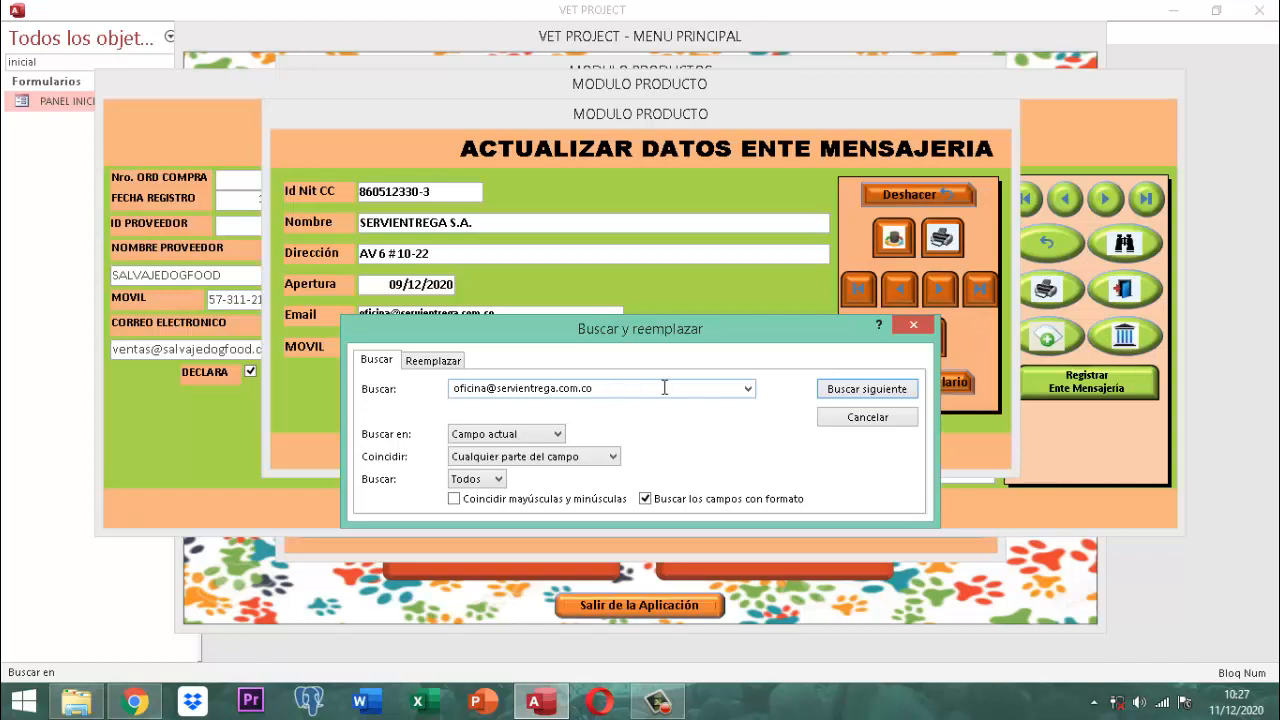
left_click(913, 327)
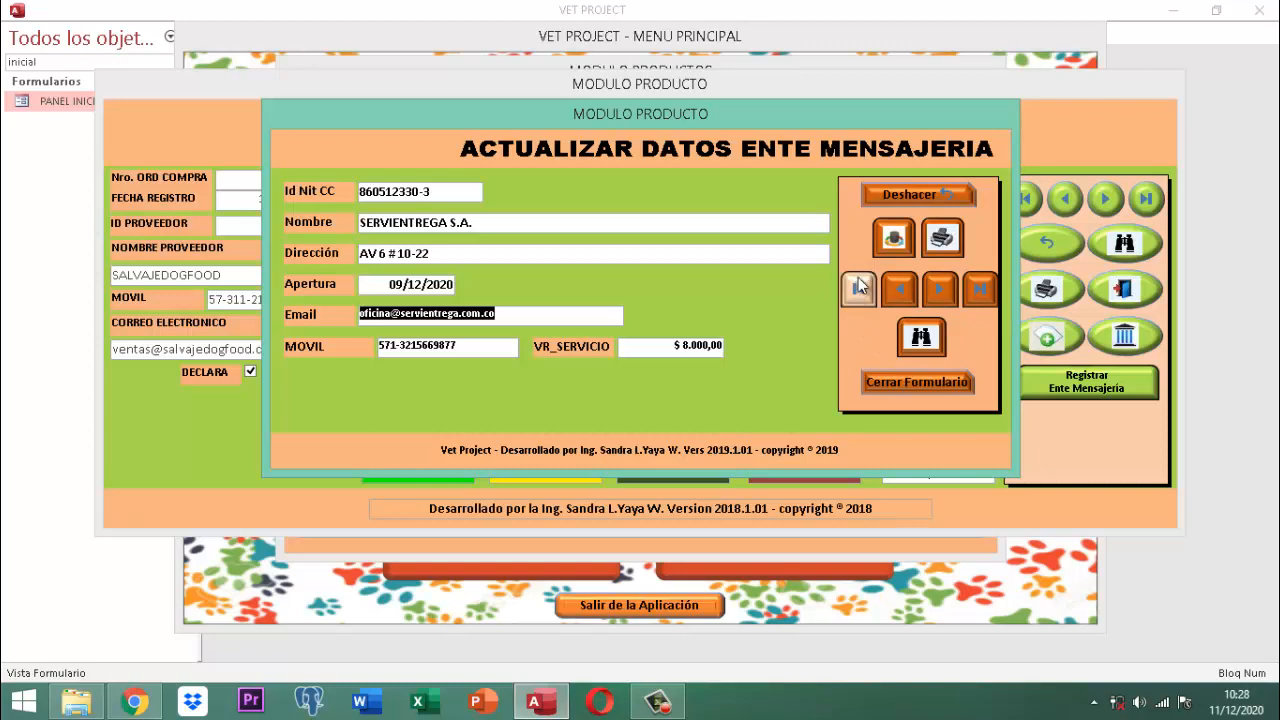
left_click(928, 378)
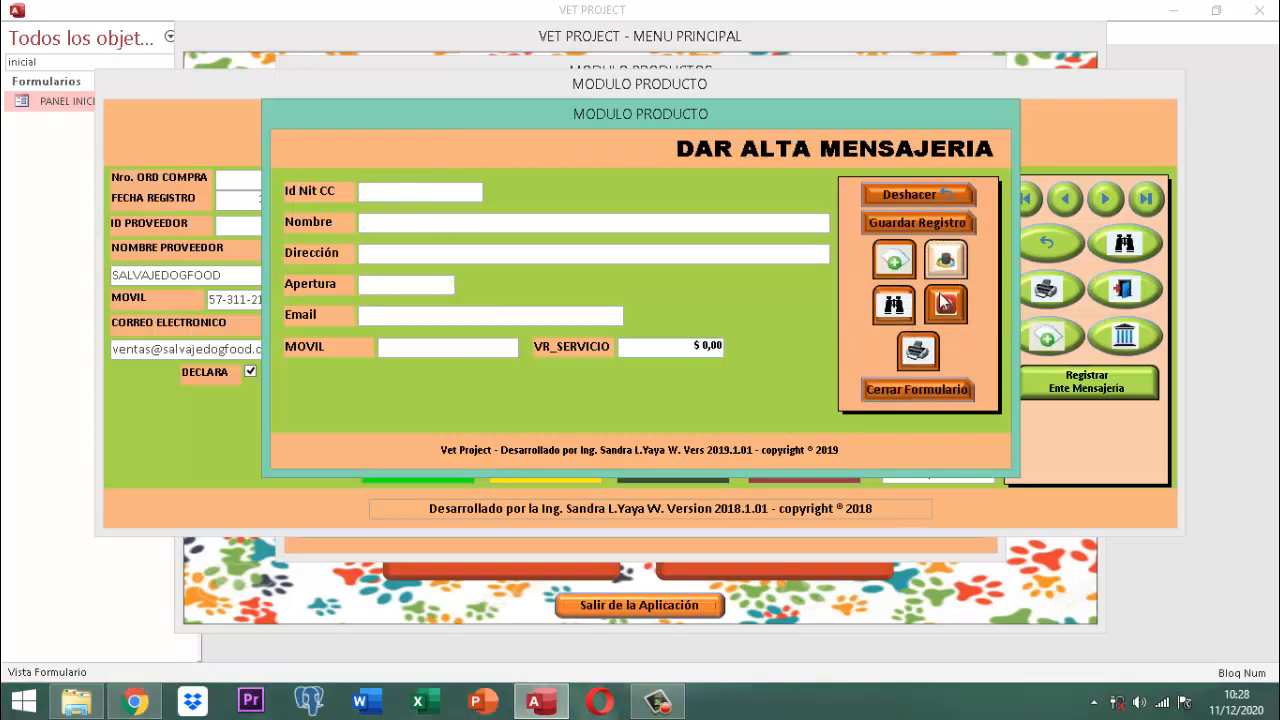
Step: Open the courier lookup form and page through to the DEPRISA SAS record
left_click(903, 310)
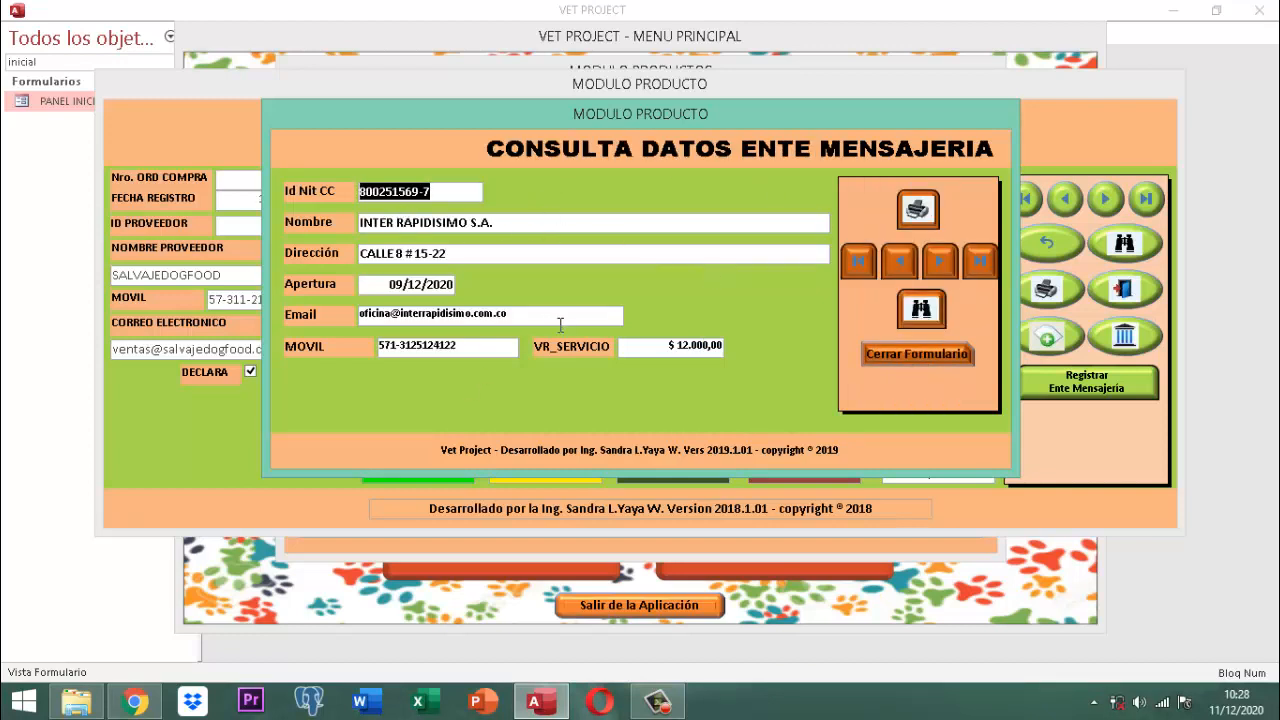
left_click(950, 274)
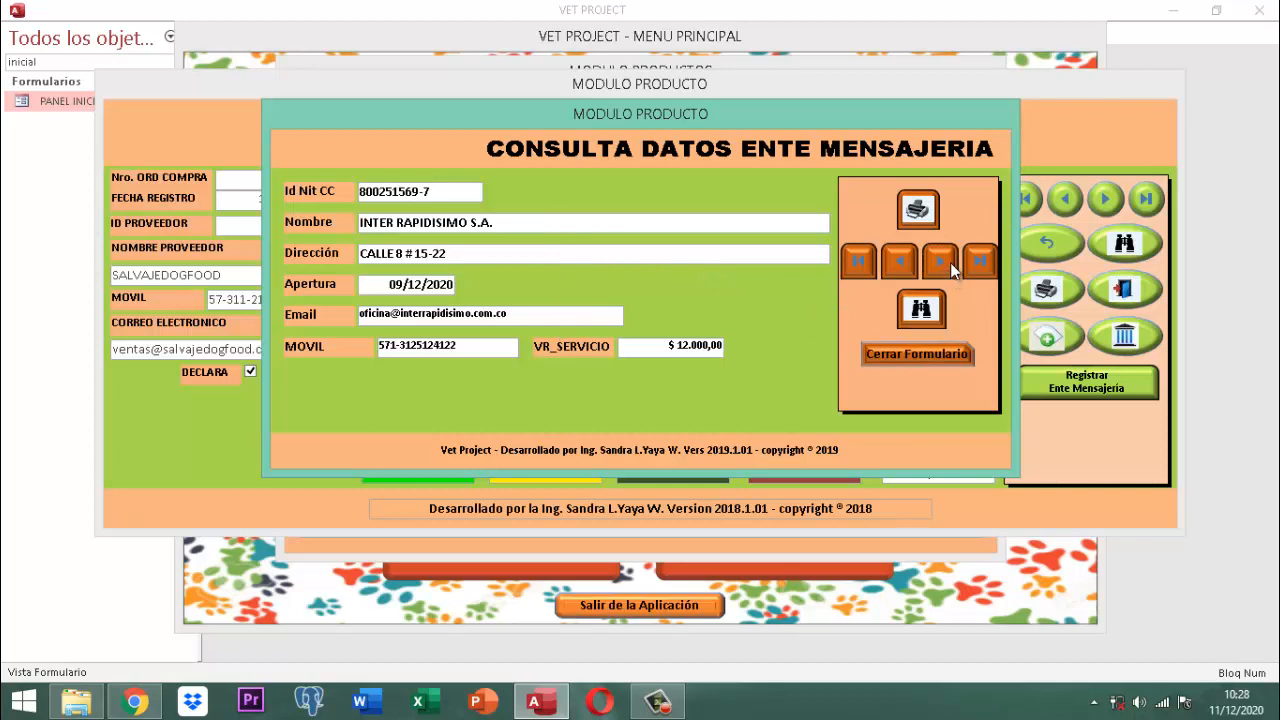
left_click(950, 262)
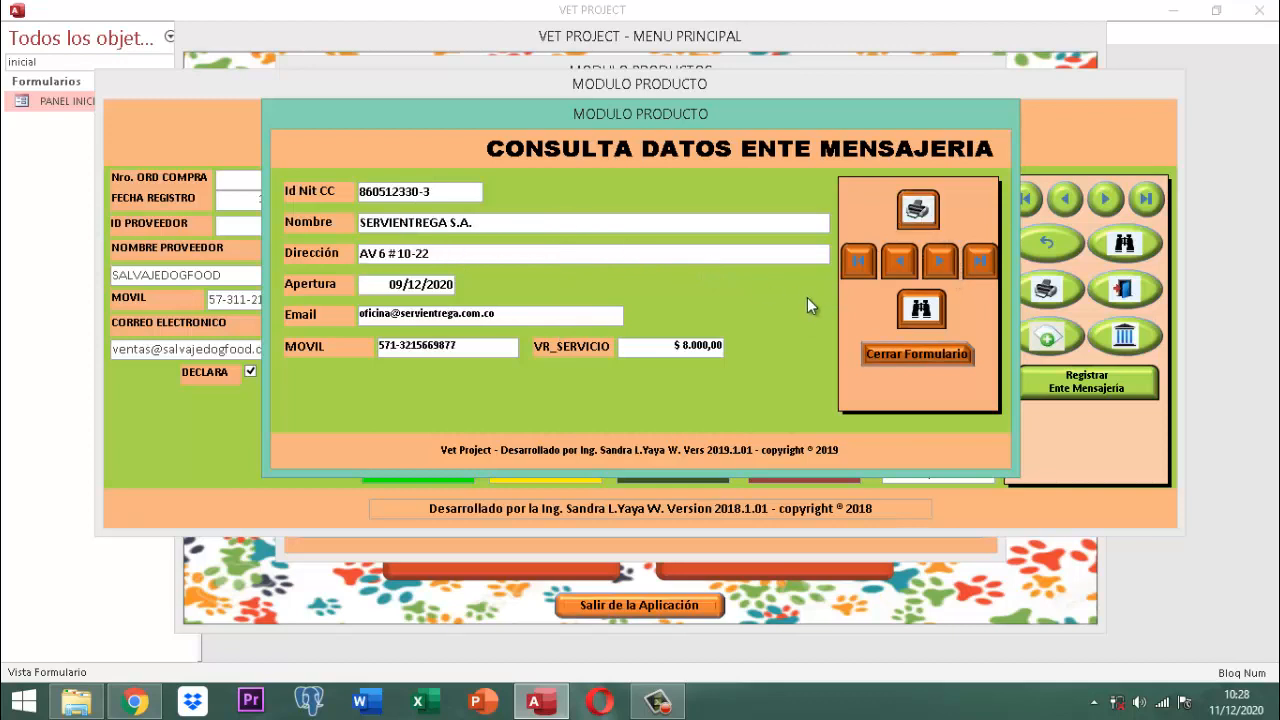
left_click(944, 271)
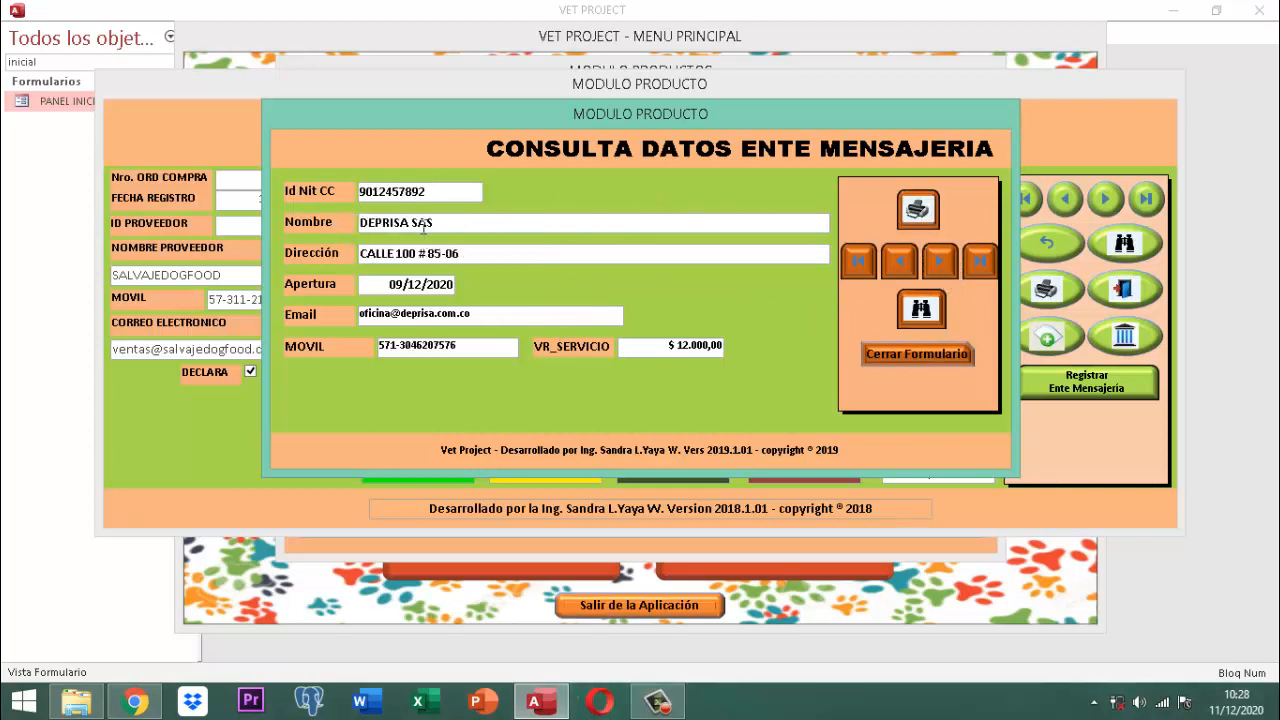
Step: Preview the DEPRISA SAS printout as a full page, then close it and the lookup form
left_click(918, 210)
left_click(535, 136)
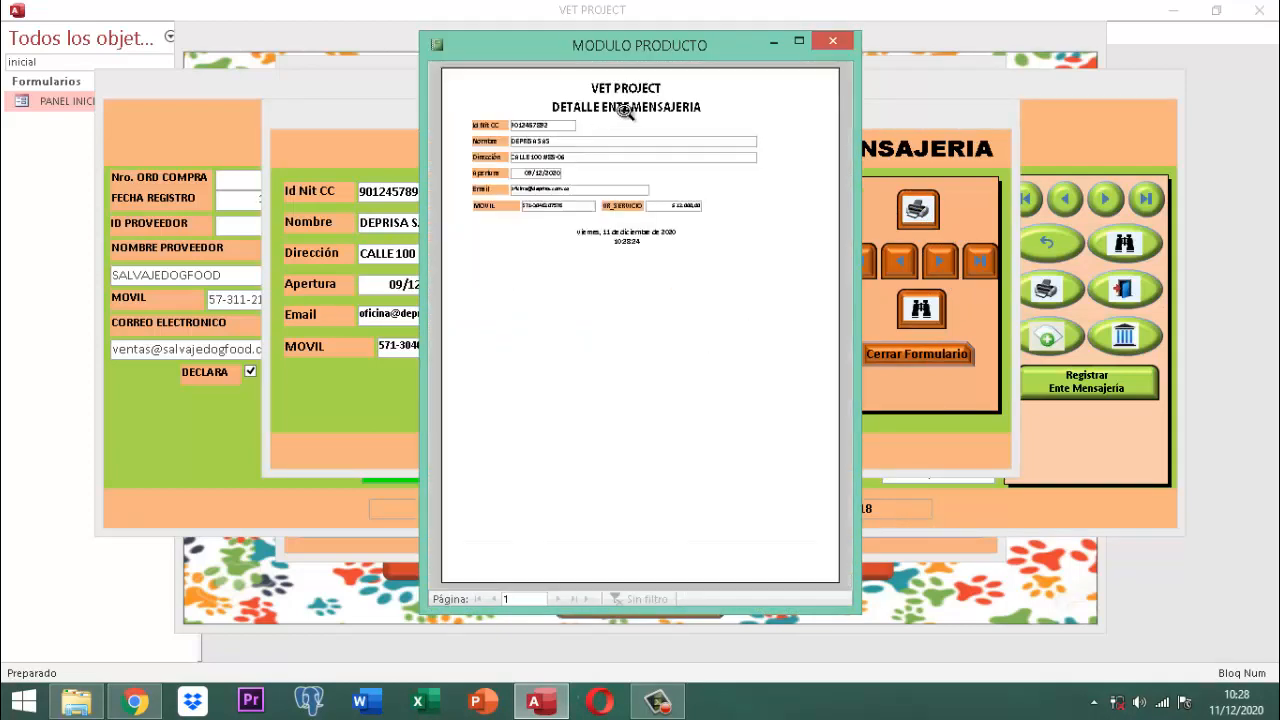
left_click(832, 41)
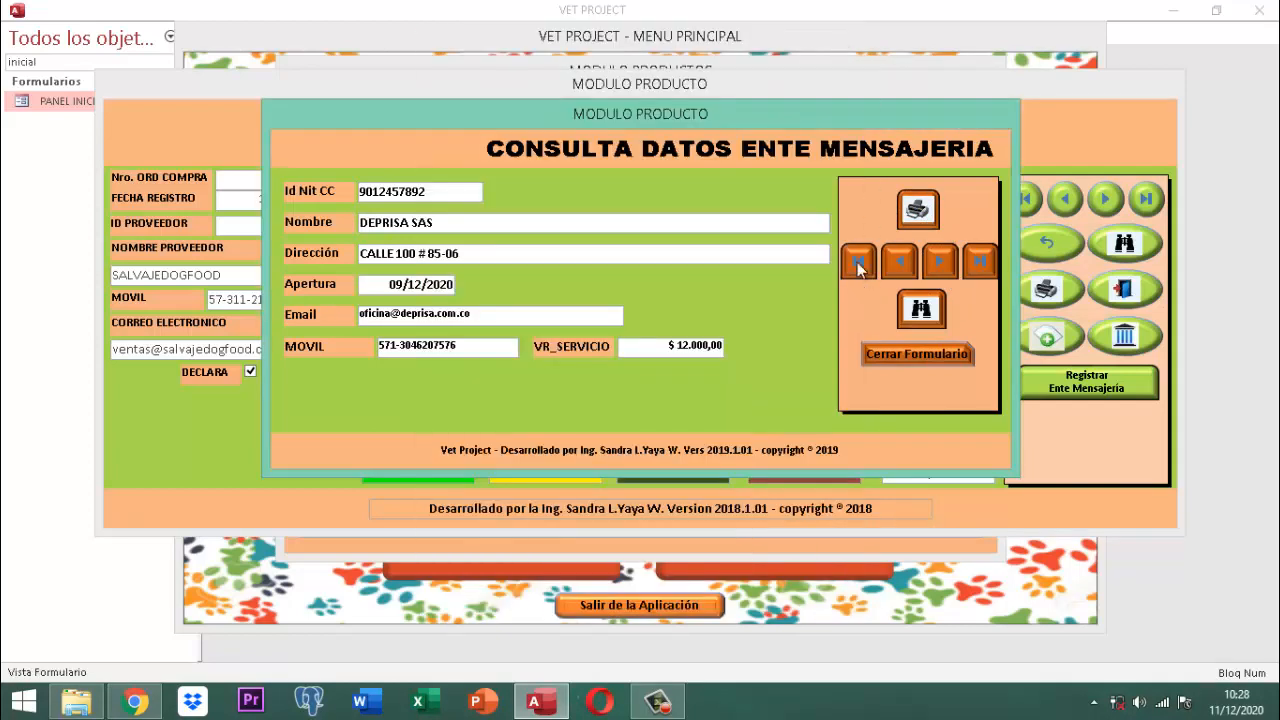
left_click(920, 208)
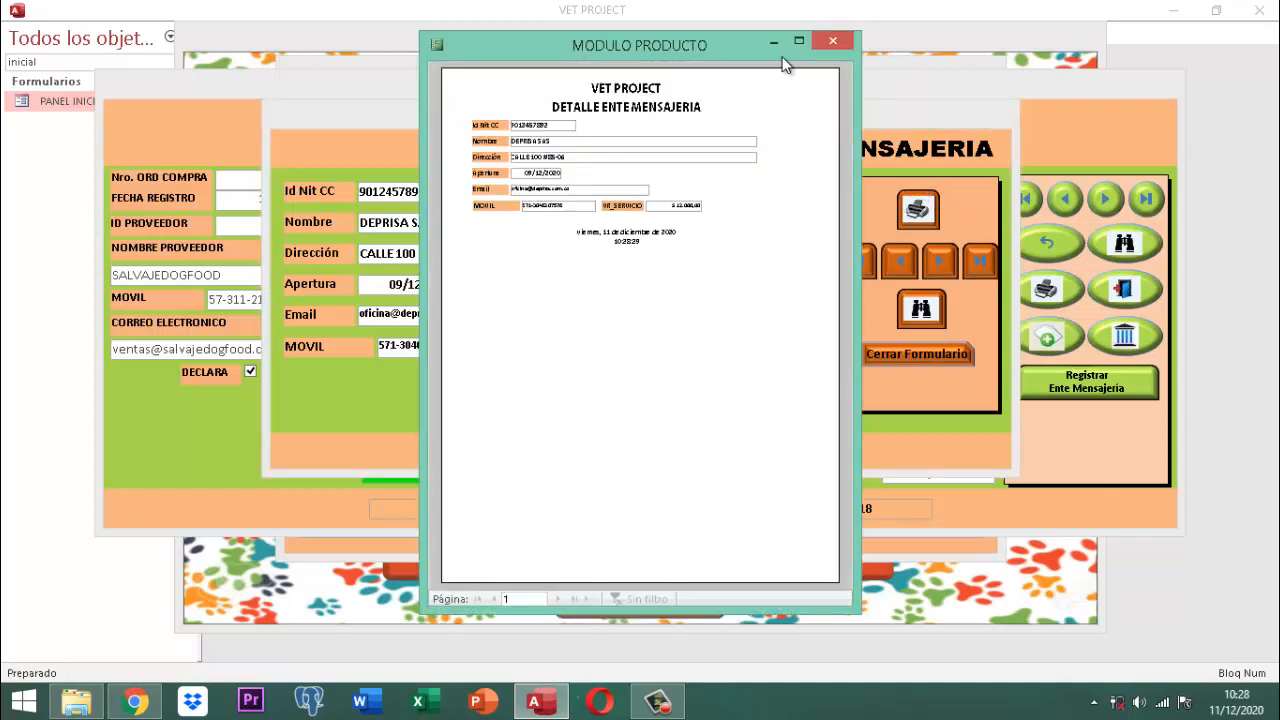
left_click(833, 41)
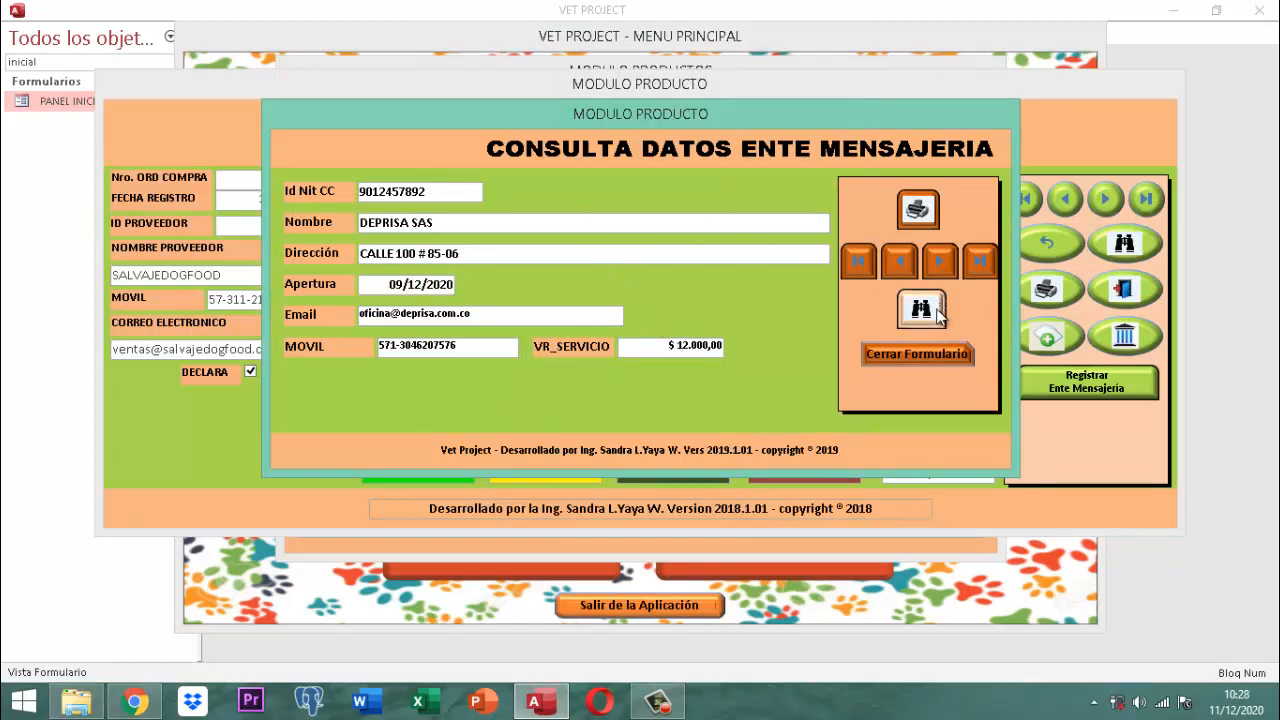
left_click(908, 357)
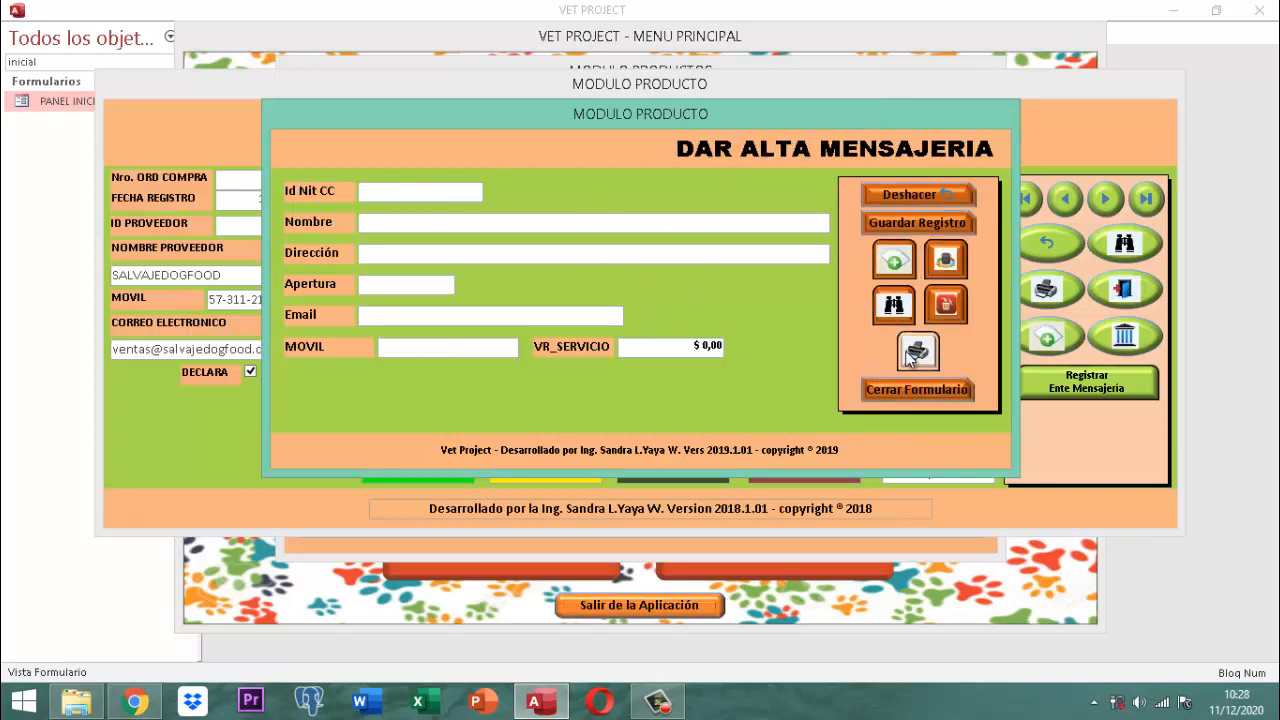
Step: Delete SERVIENTREGA S.A. from the courier list, confirming twice, then close the deletion form
left_click(946, 306)
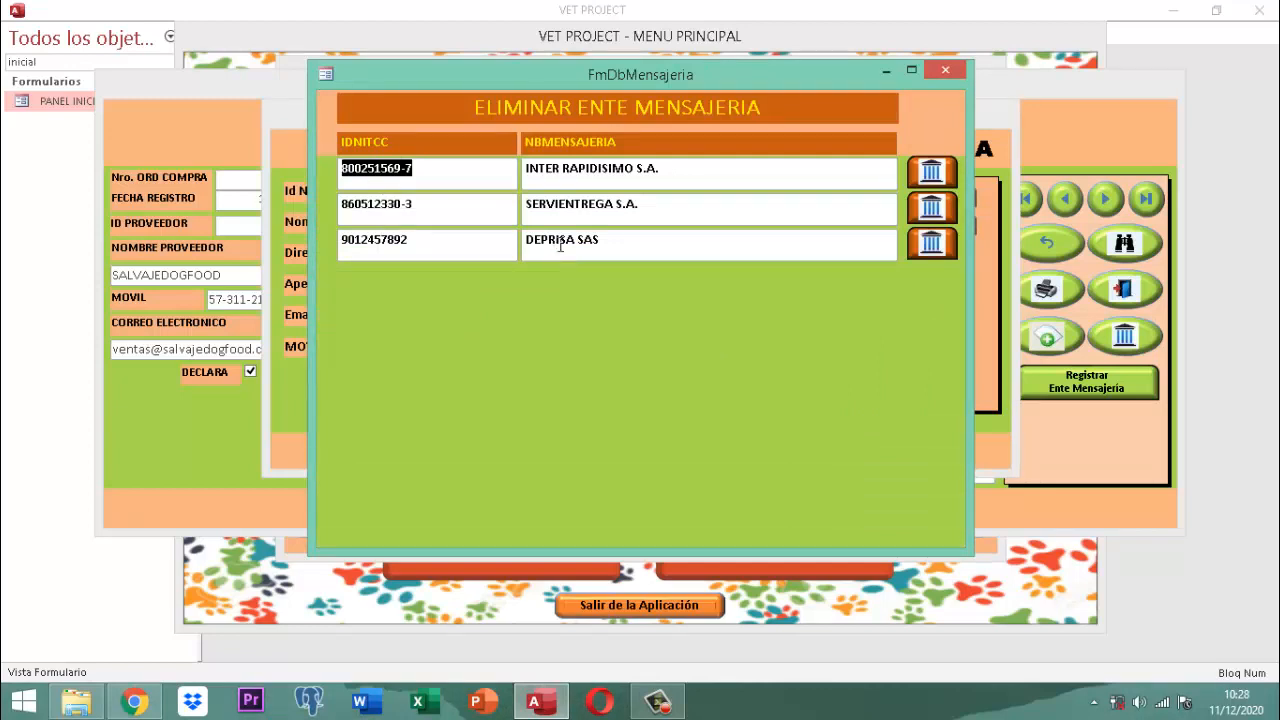
left_click(929, 209)
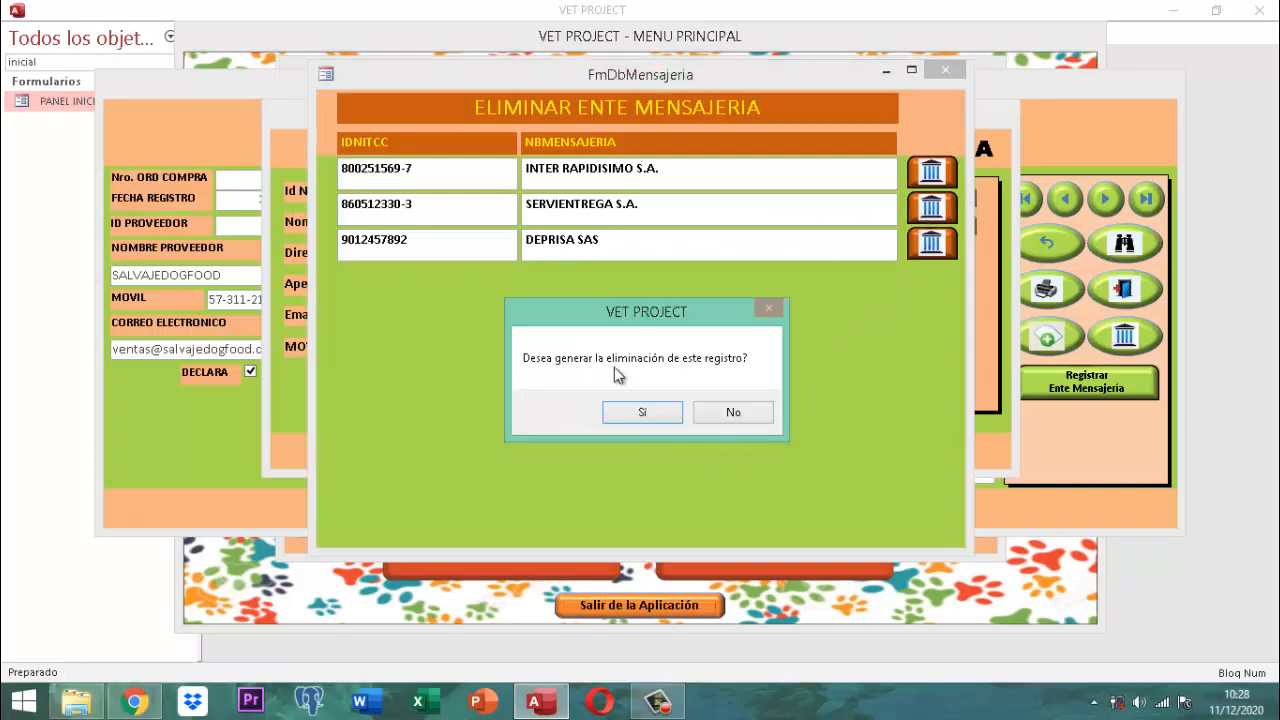
left_click(656, 414)
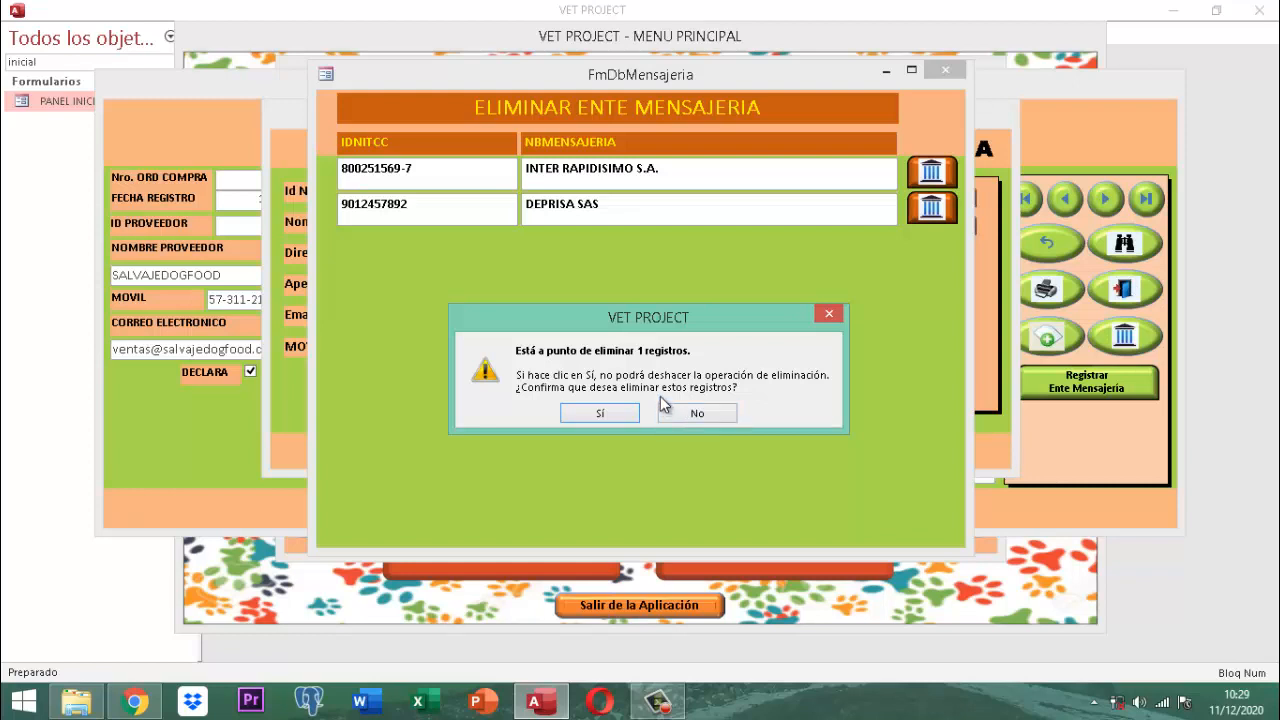
left_click(600, 413)
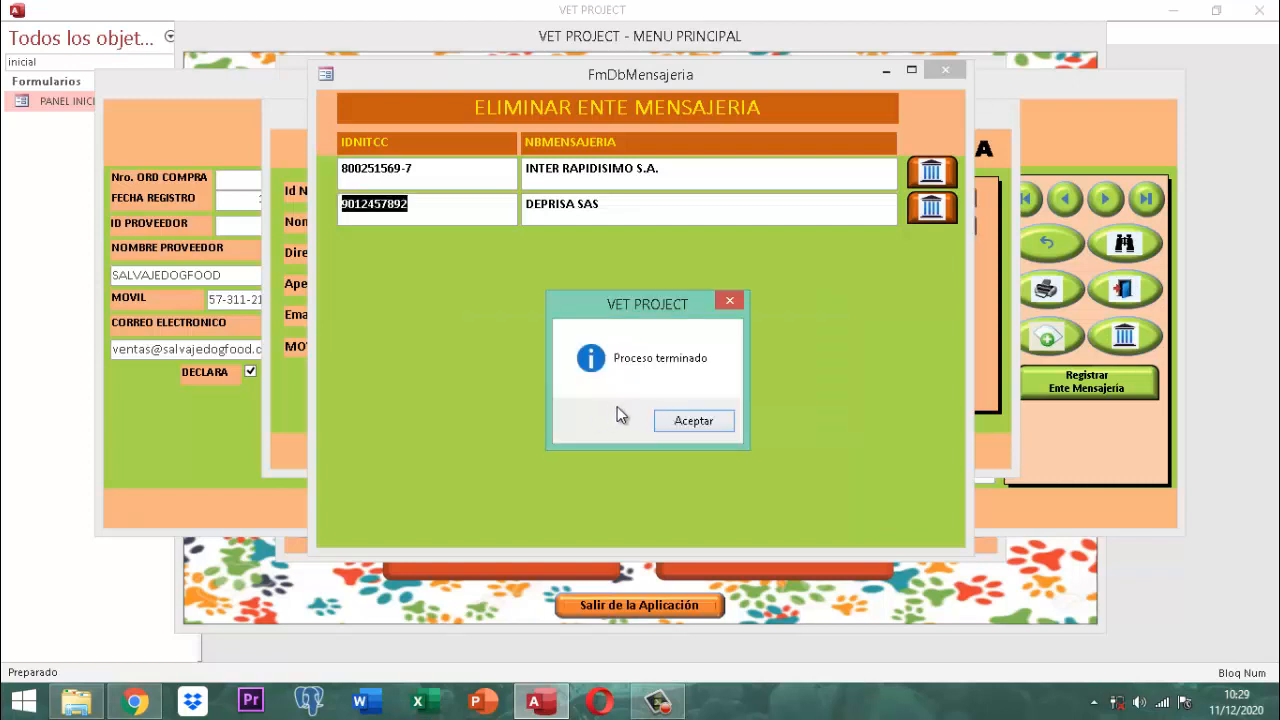
left_click(692, 421)
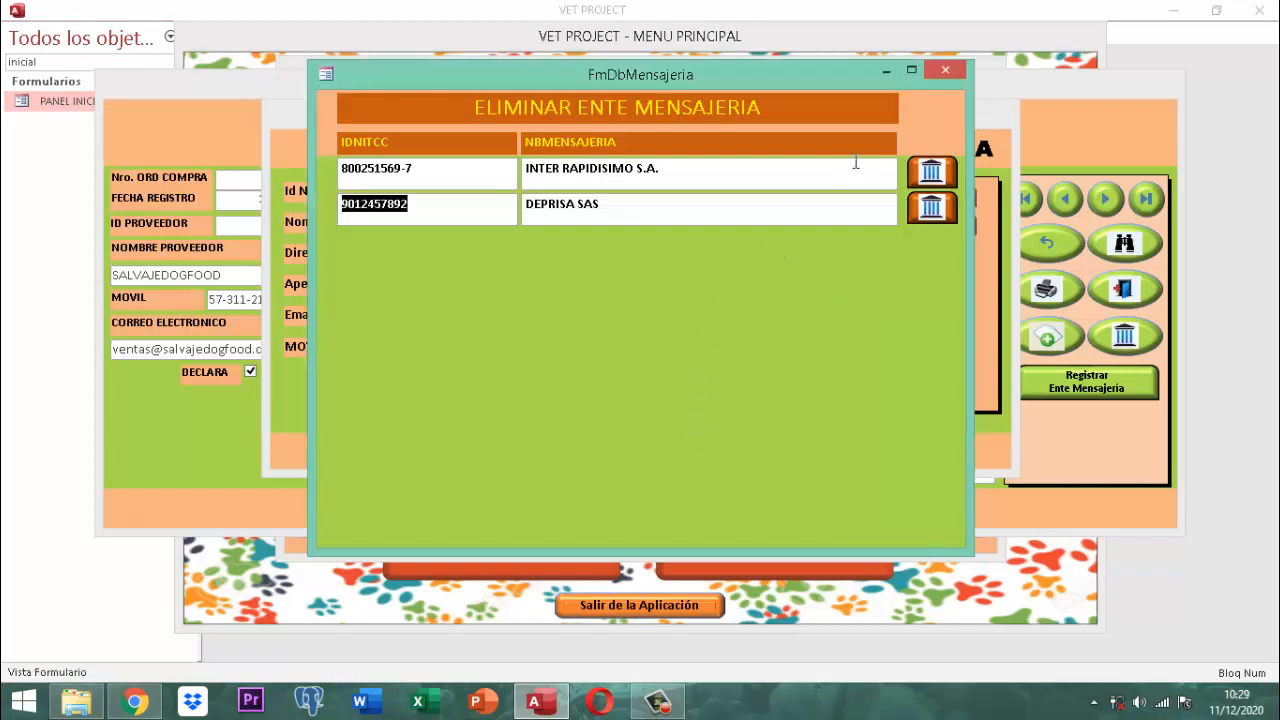
left_click(947, 70)
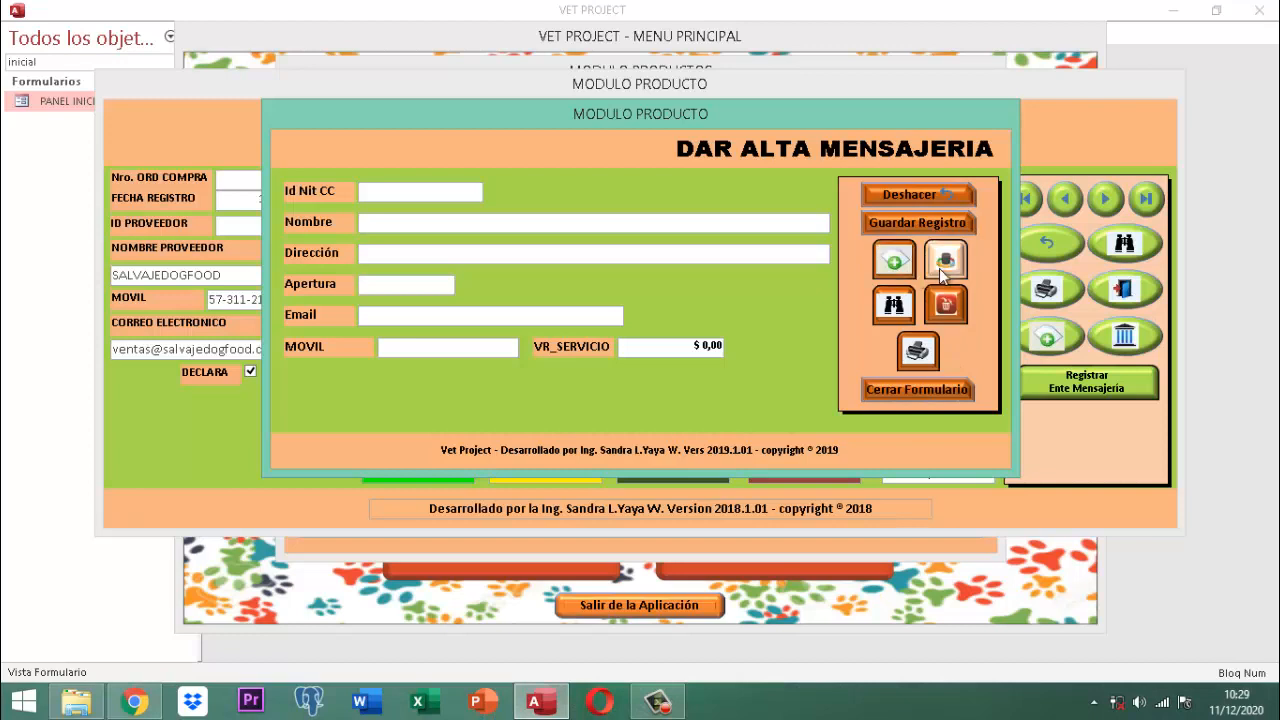
left_click(894, 306)
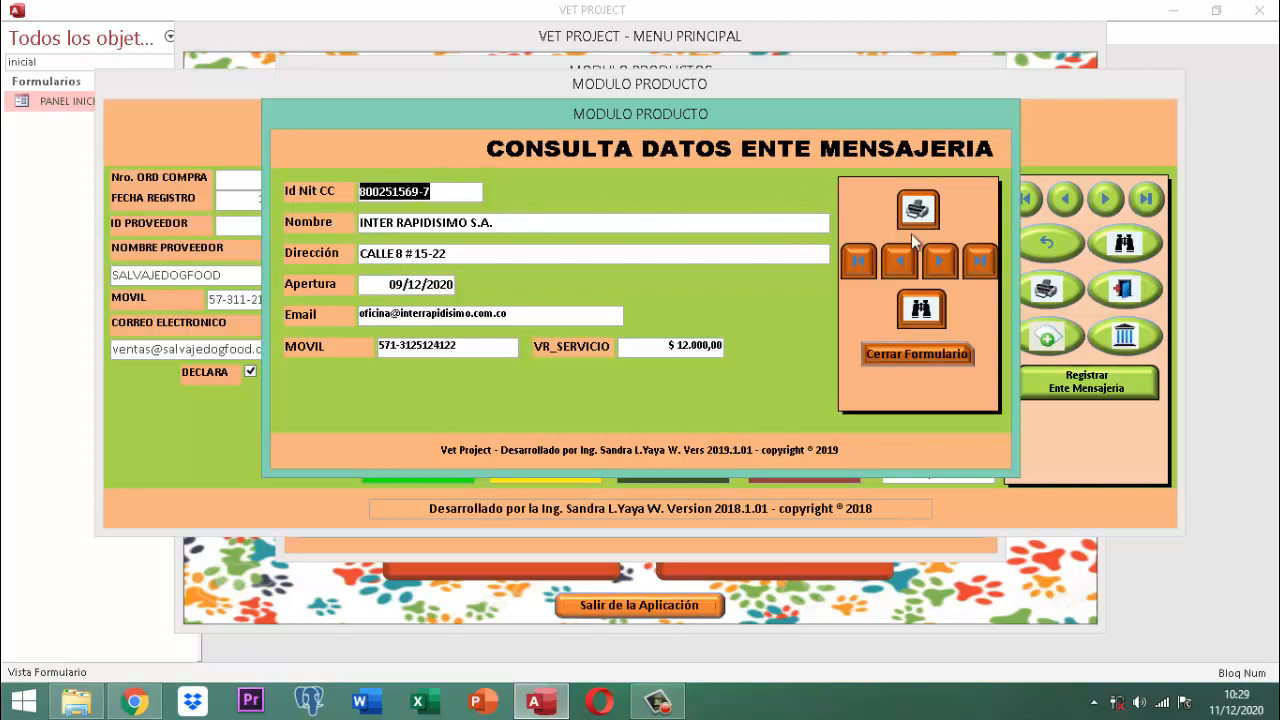
left_click(939, 264)
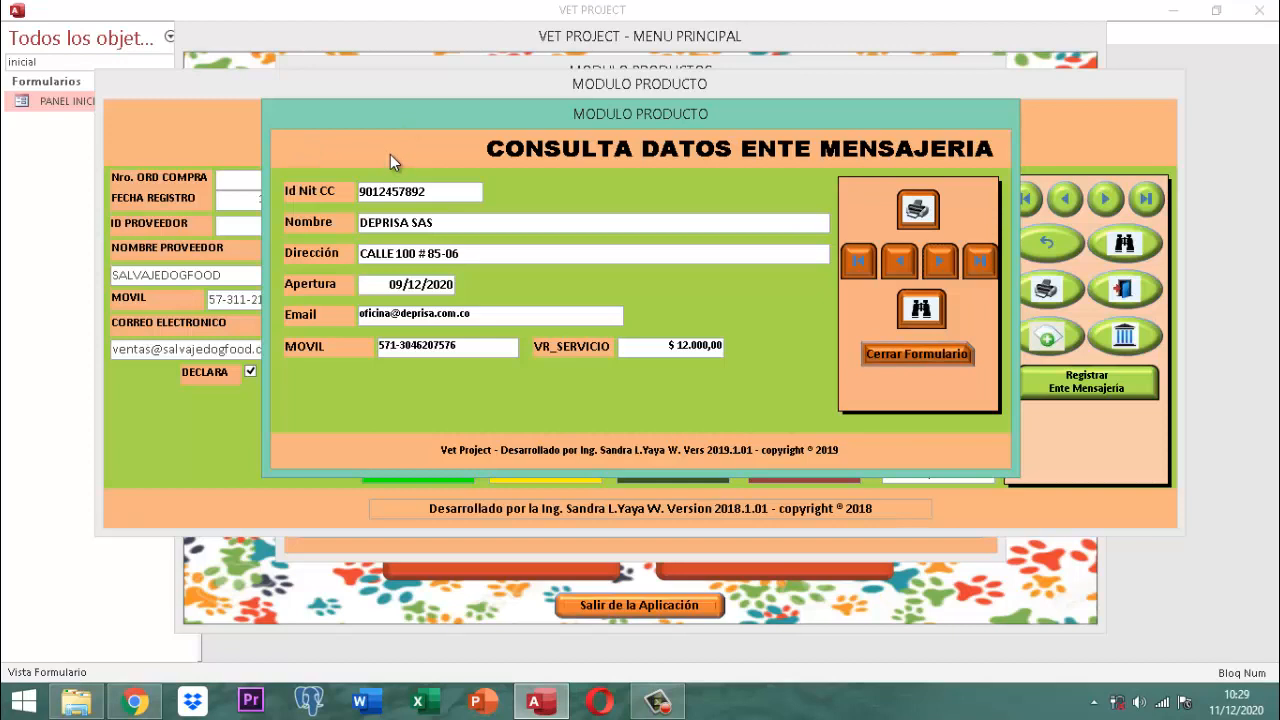
left_click(925, 351)
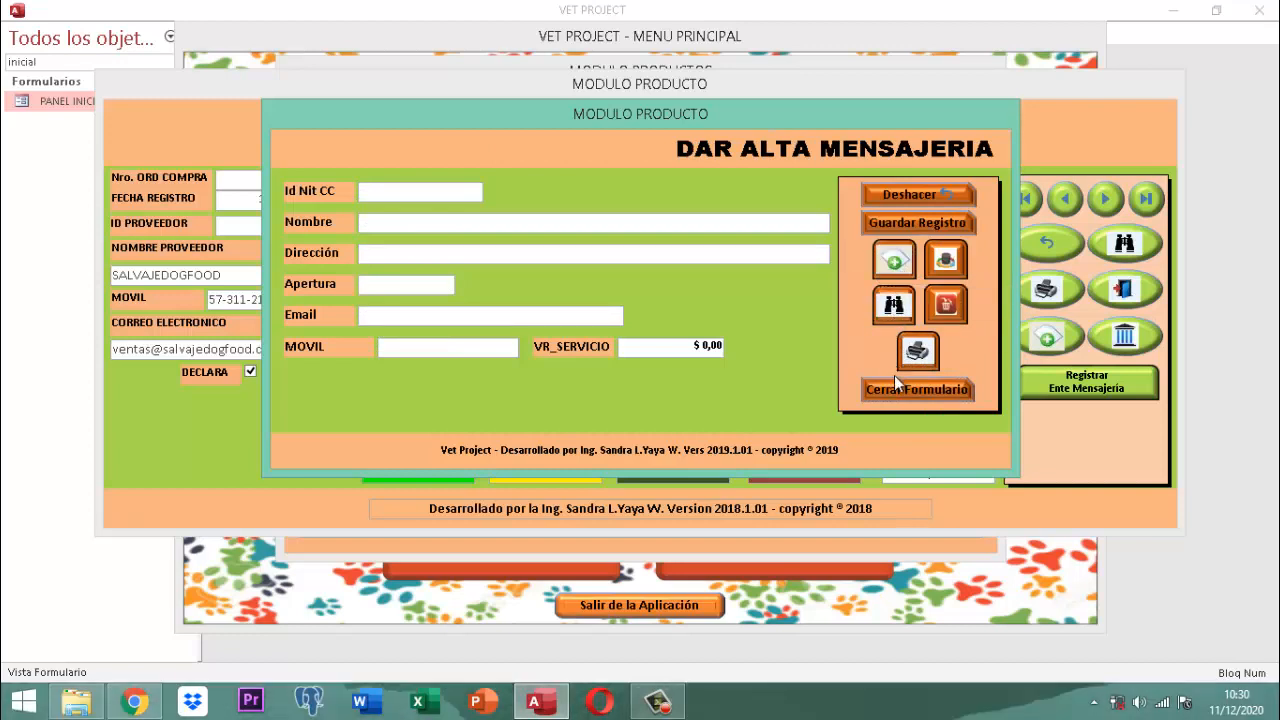
left_click(384, 196)
mouse_move(384, 196)
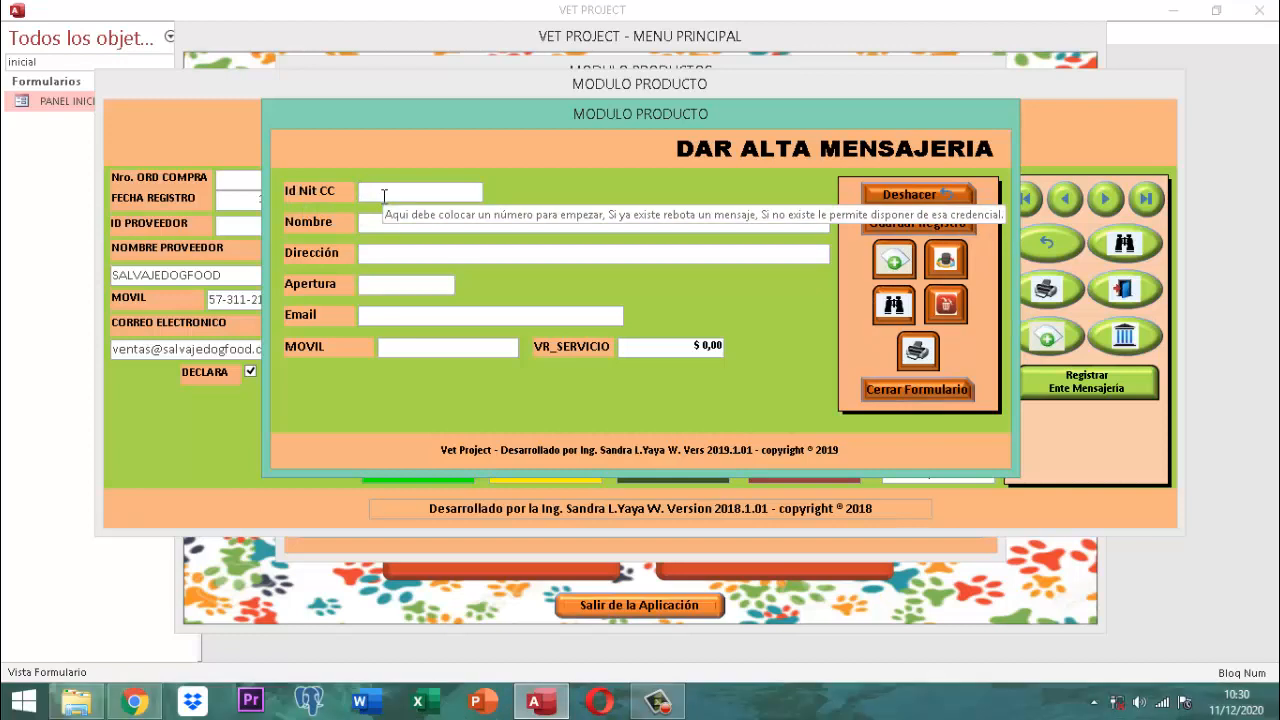
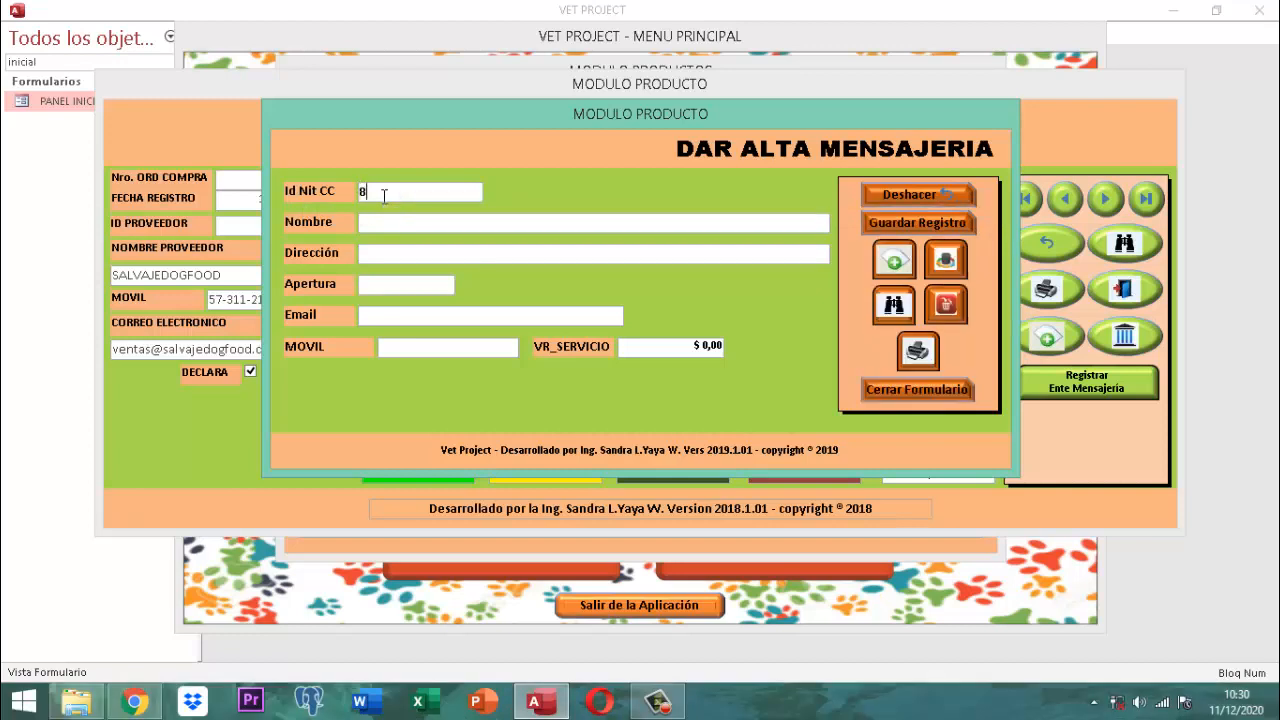
Step: Enter the courier's NIT, confirm it isn't already registered, and name it 'servientrega s.a.'
left_click(383, 195)
key("Return")
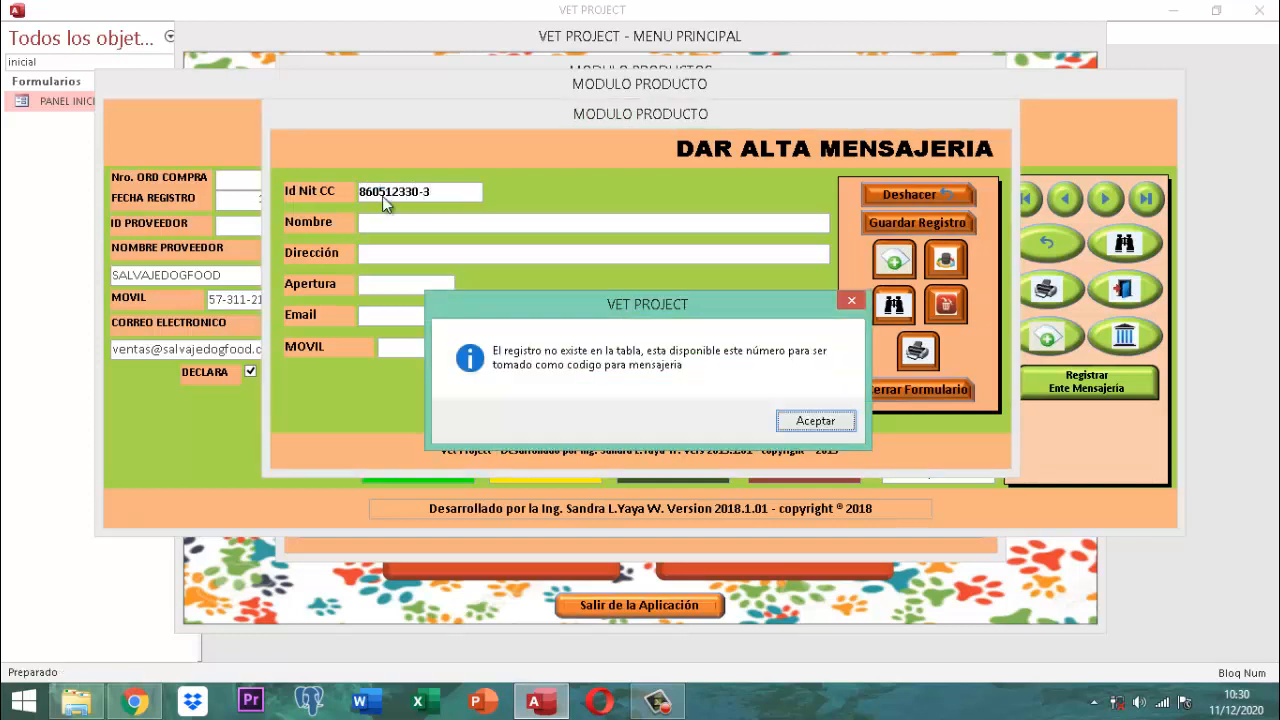
key("Return")
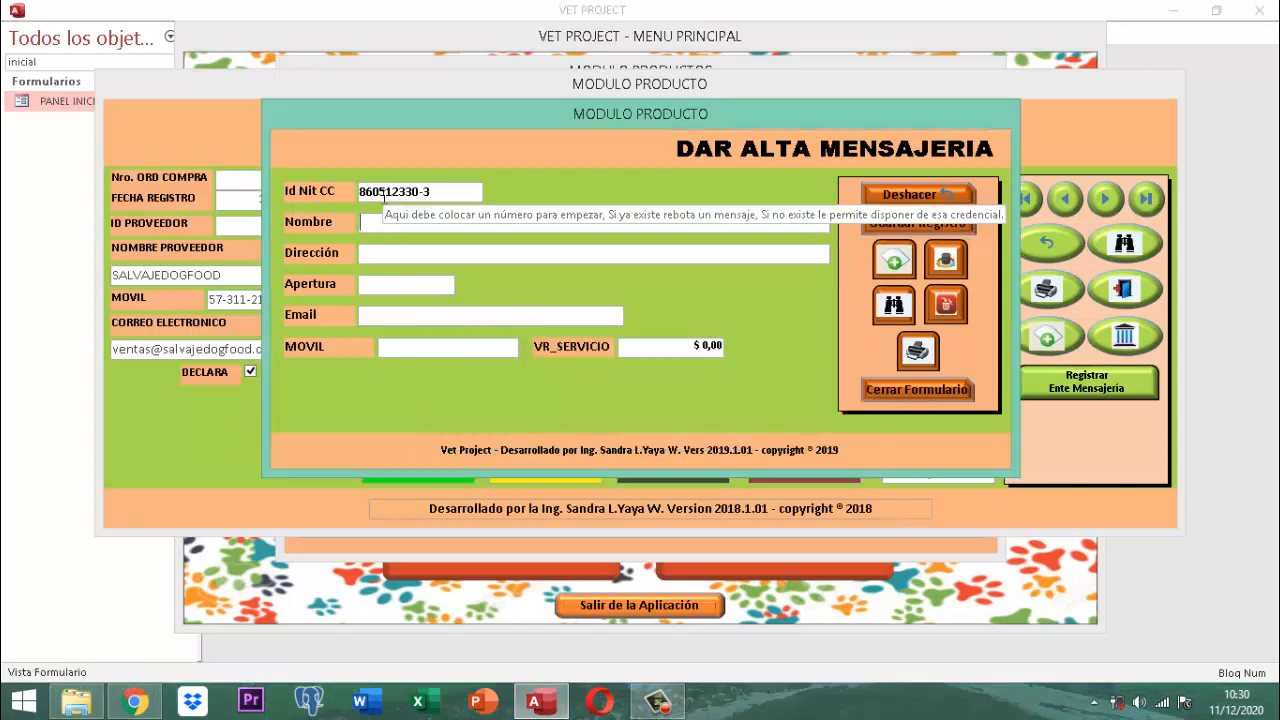
type("servi")
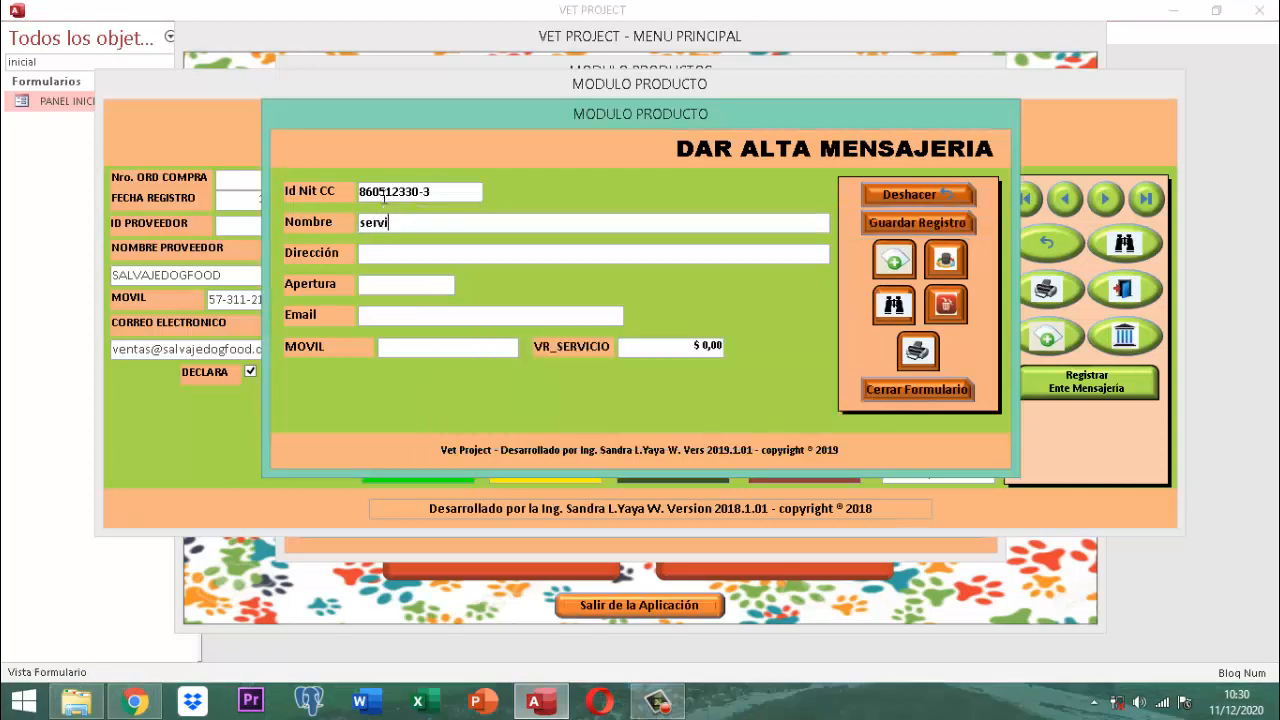
type("entrega s.a.")
key("Tab")
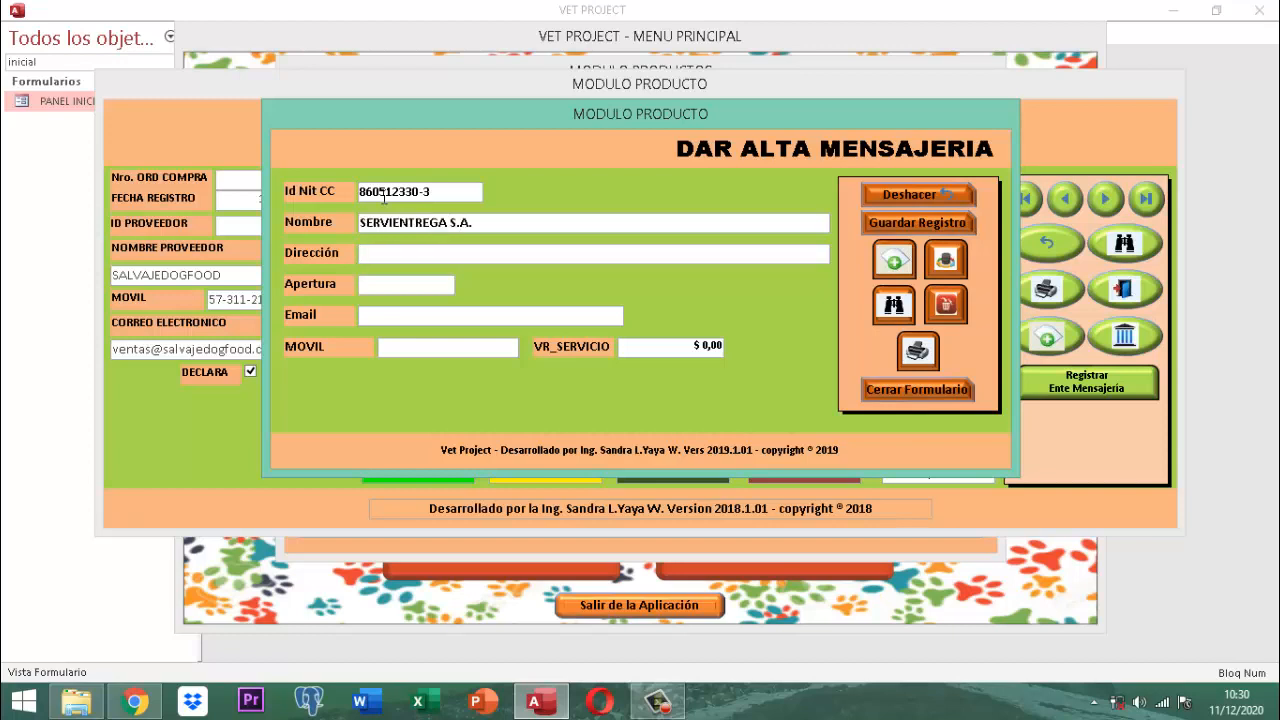
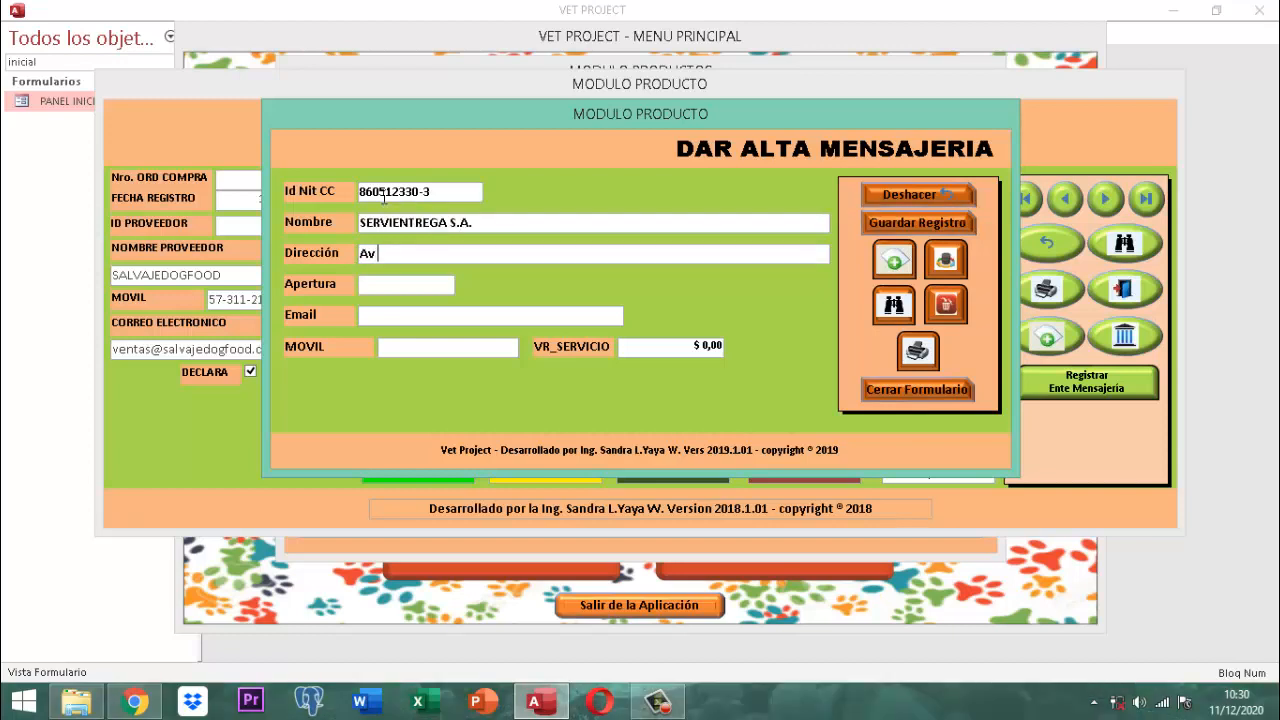
key("Tab")
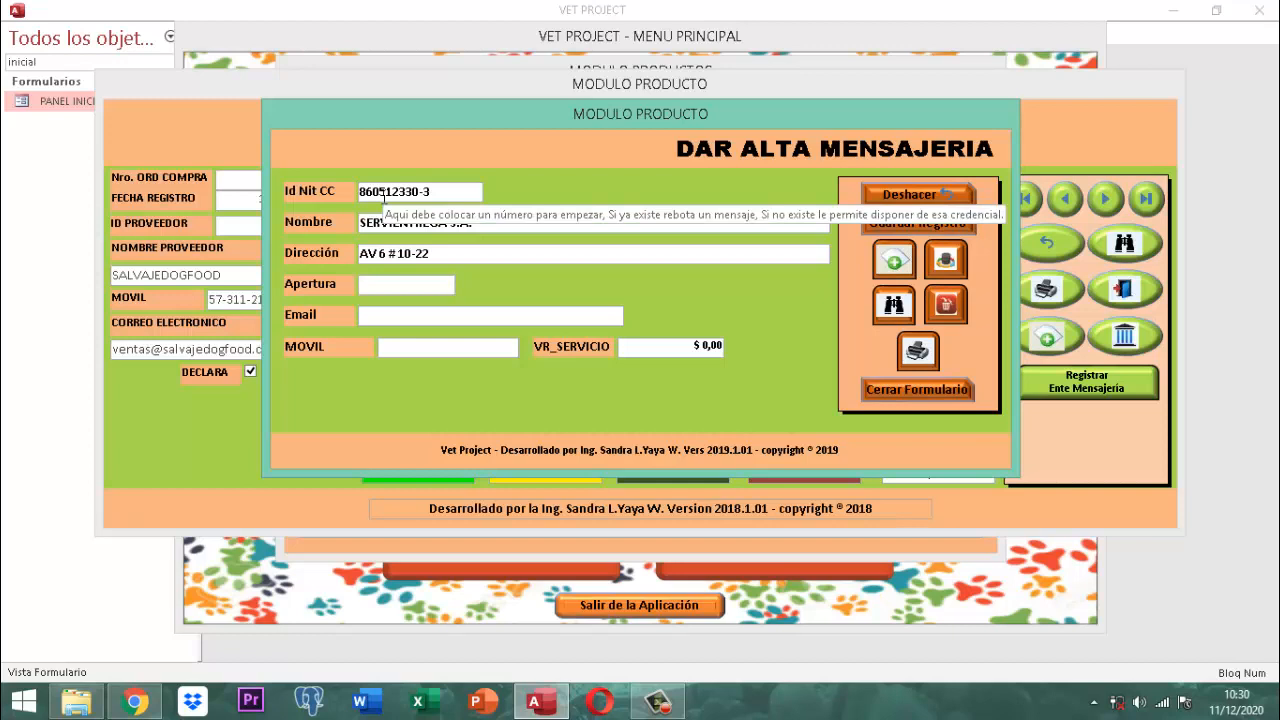
type("11/12/2020")
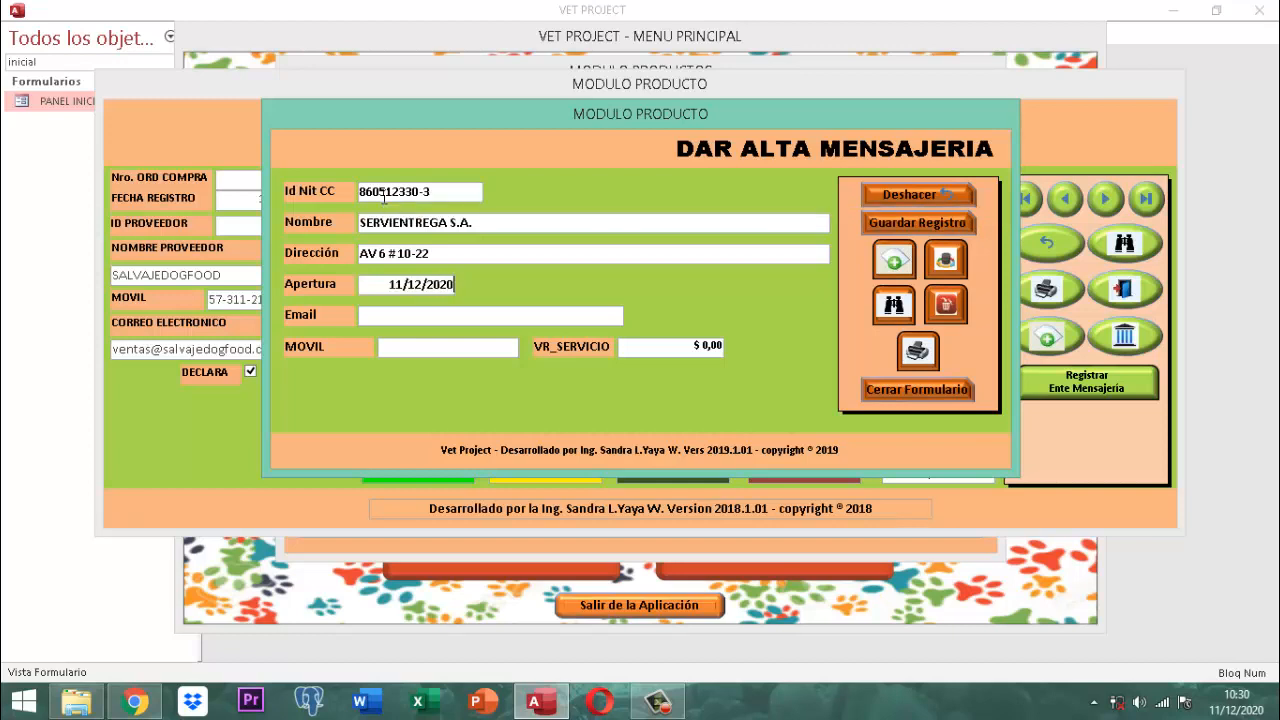
key("Tab")
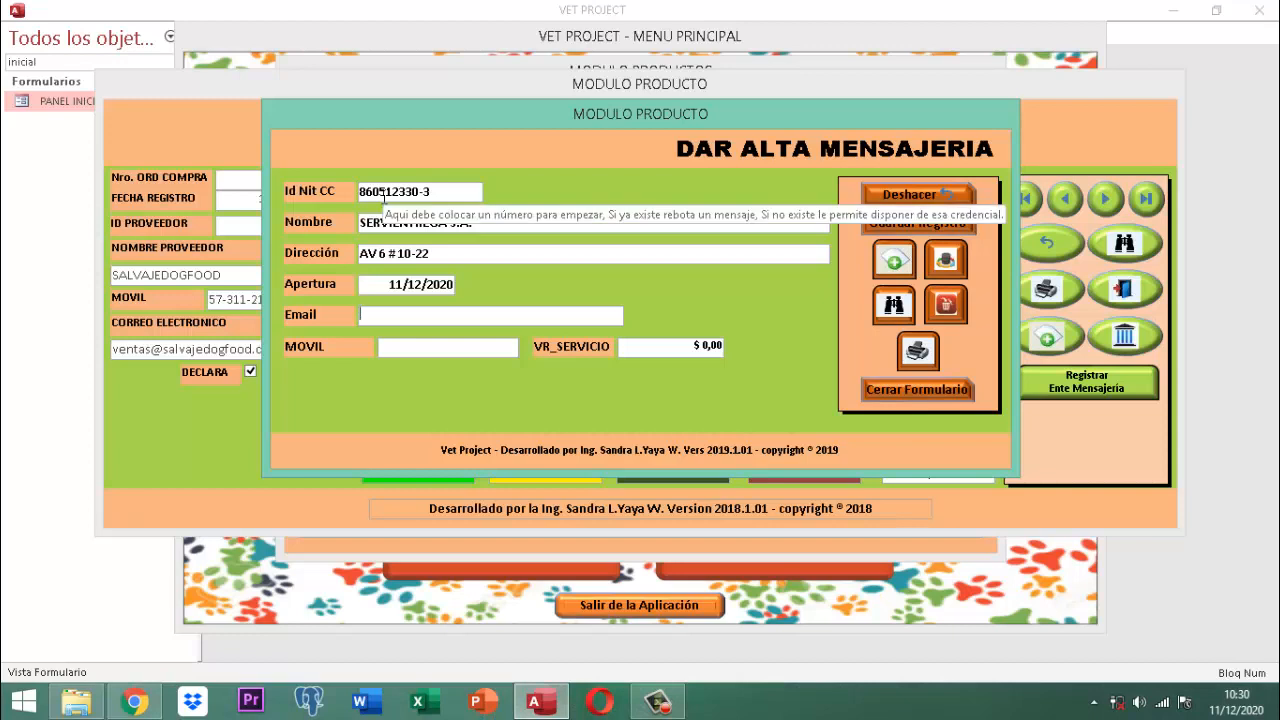
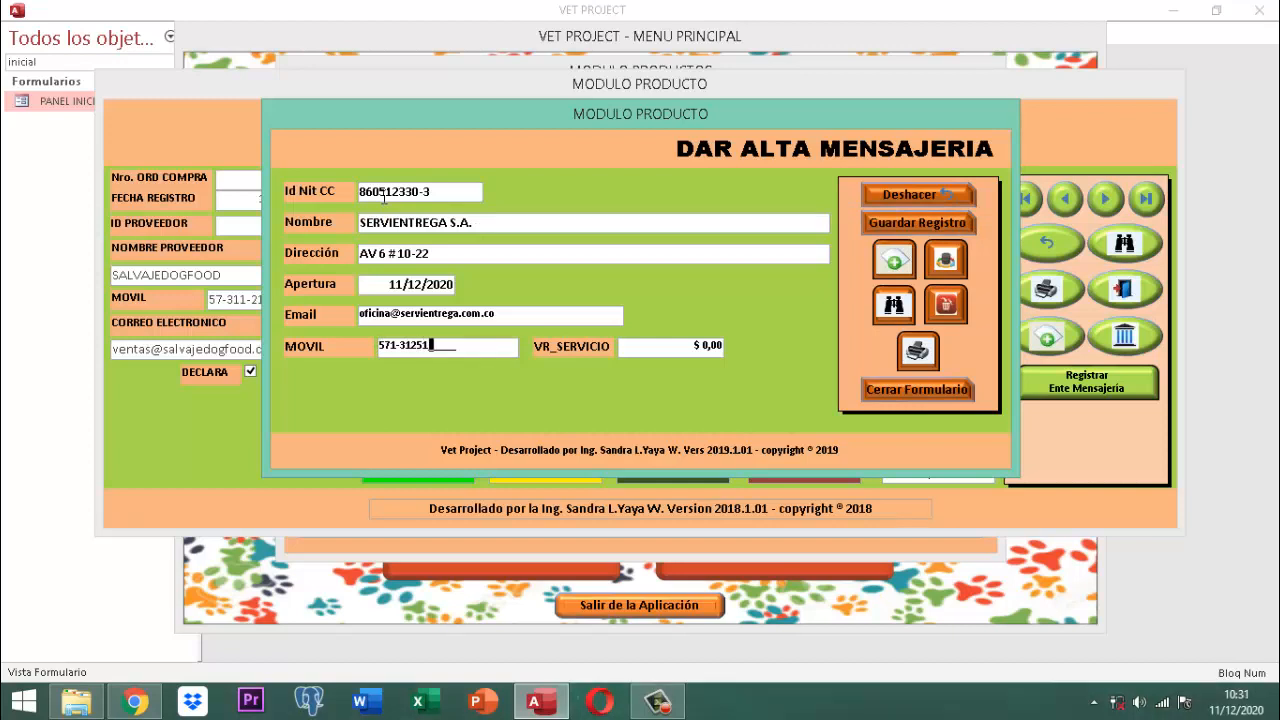
key("Tab")
type("8")
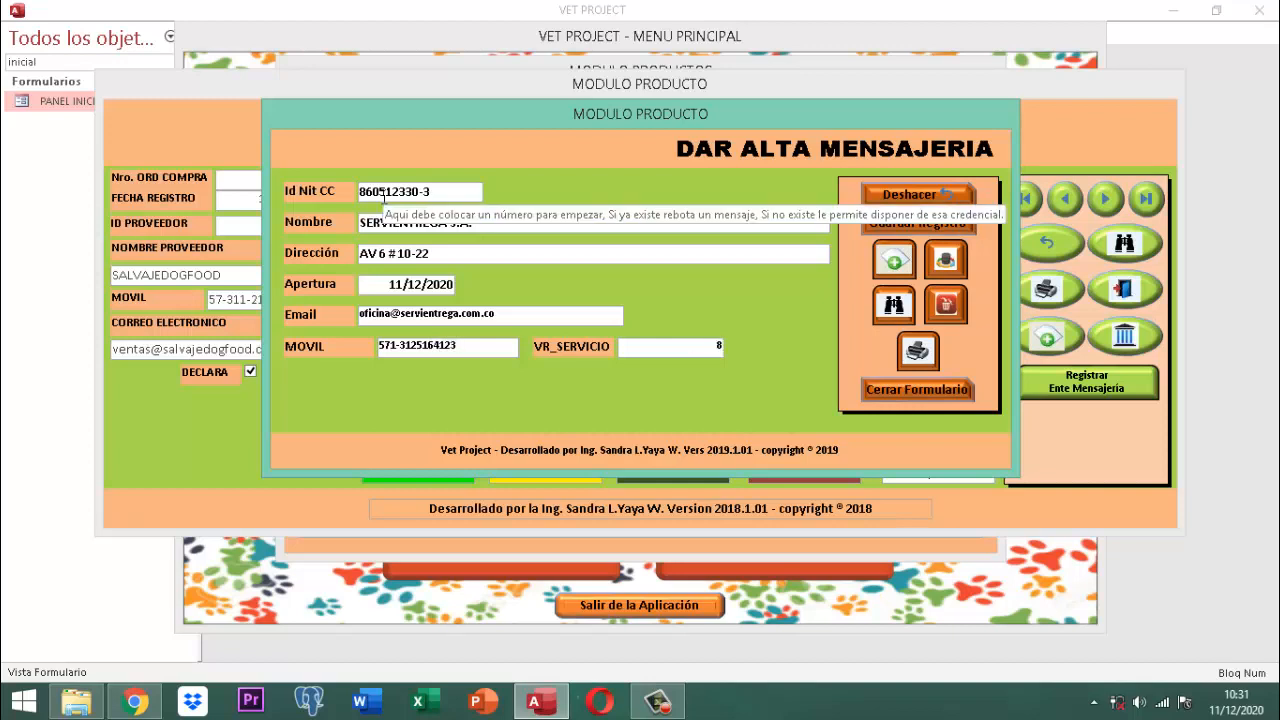
type(".000")
key("Tab")
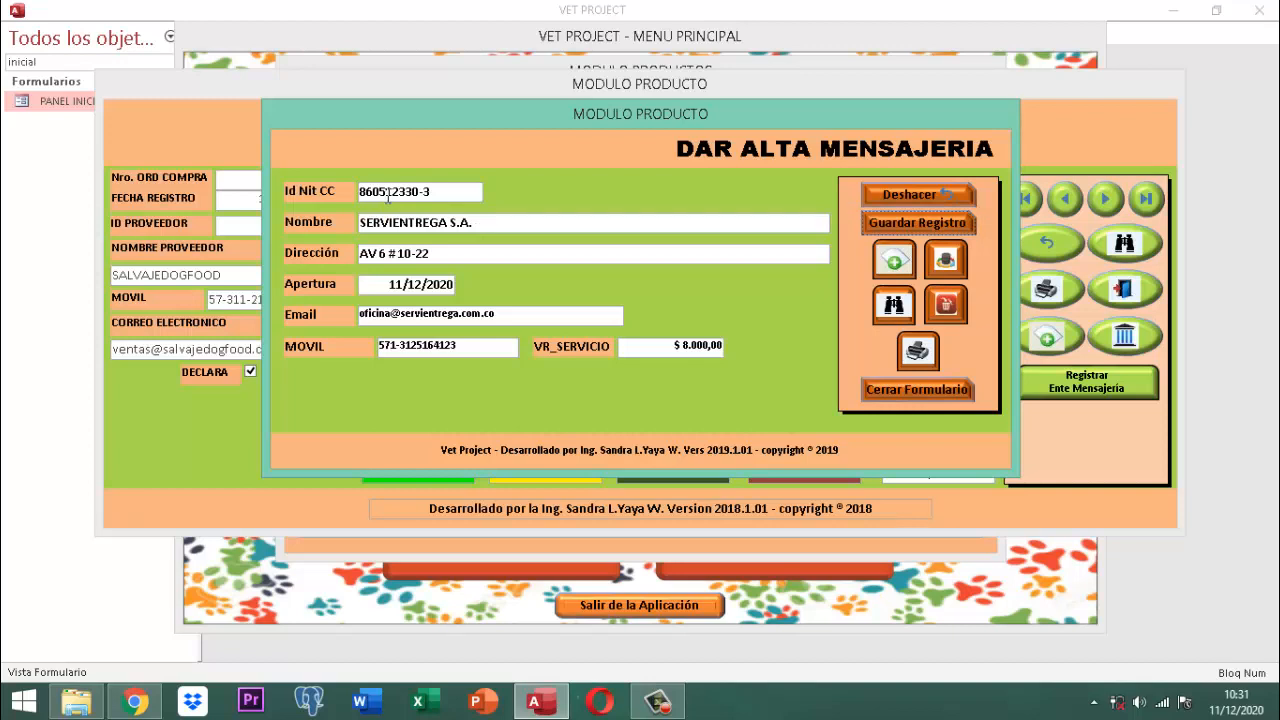
Step: Save the SERVIENTREGA record, then preview and zoom the DETALLE ENTE MENSAJERIA report before closing it
left_click(898, 224)
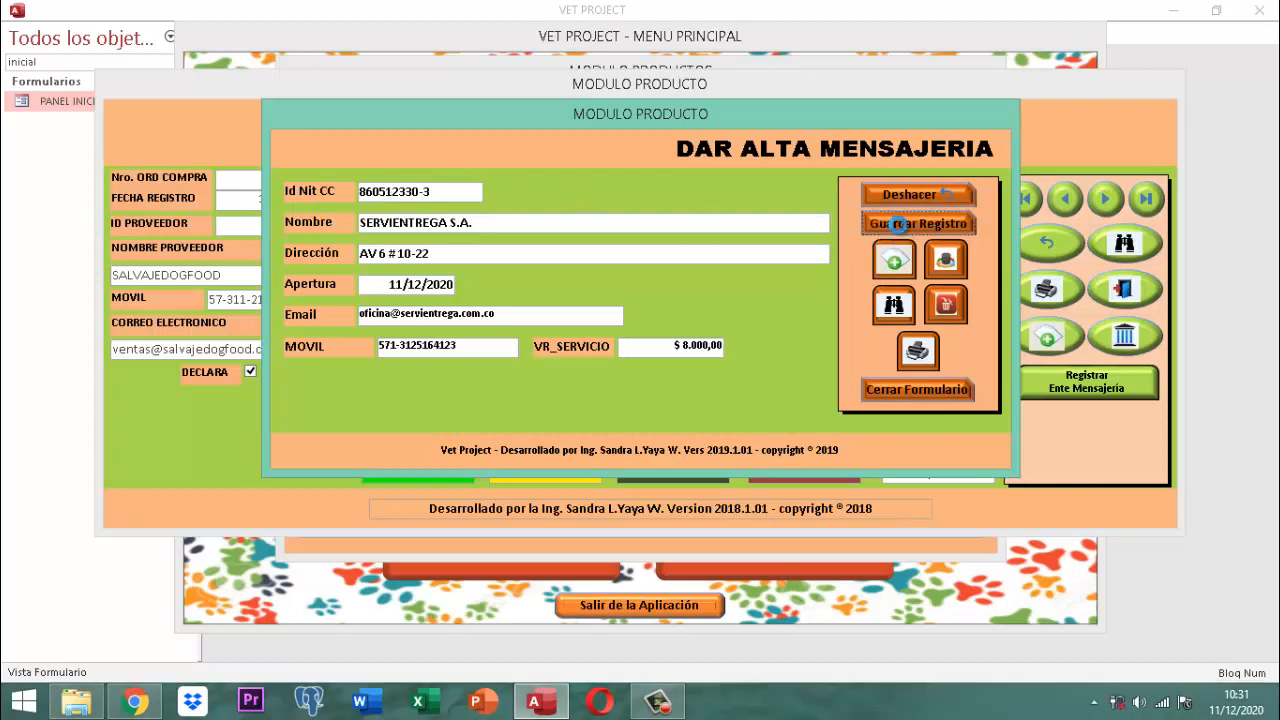
left_click(730, 421)
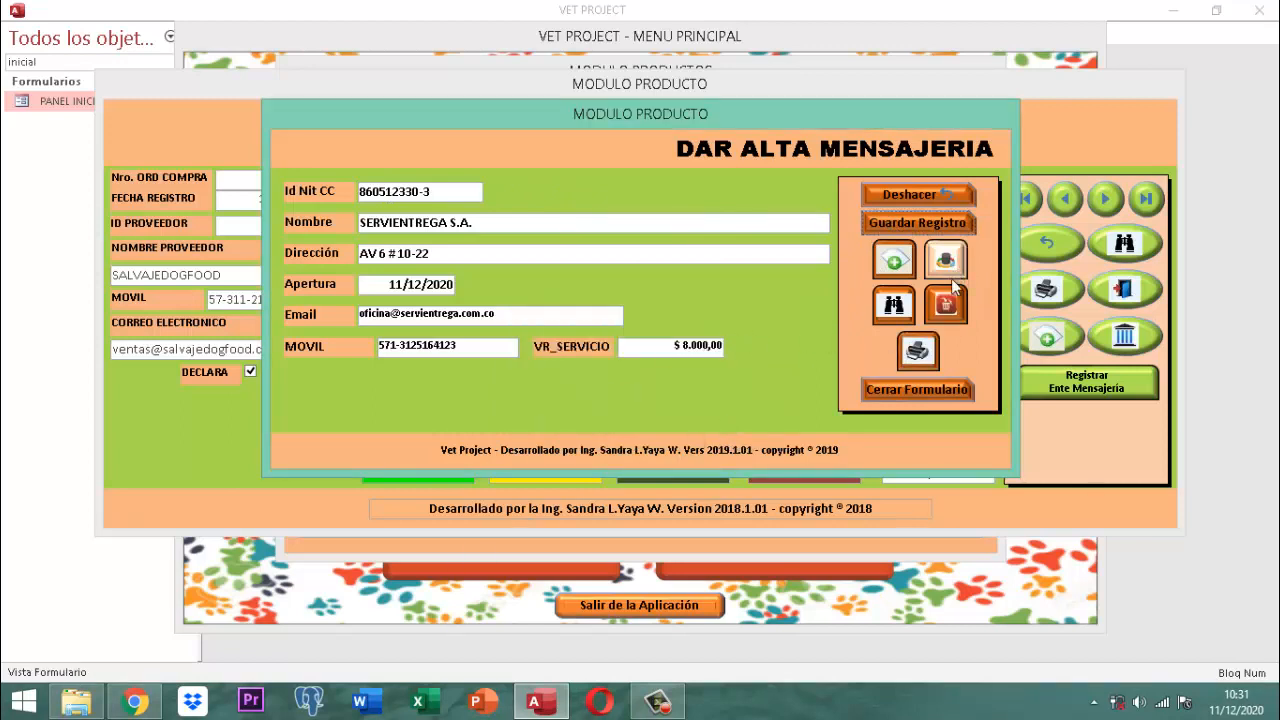
left_click(917, 350)
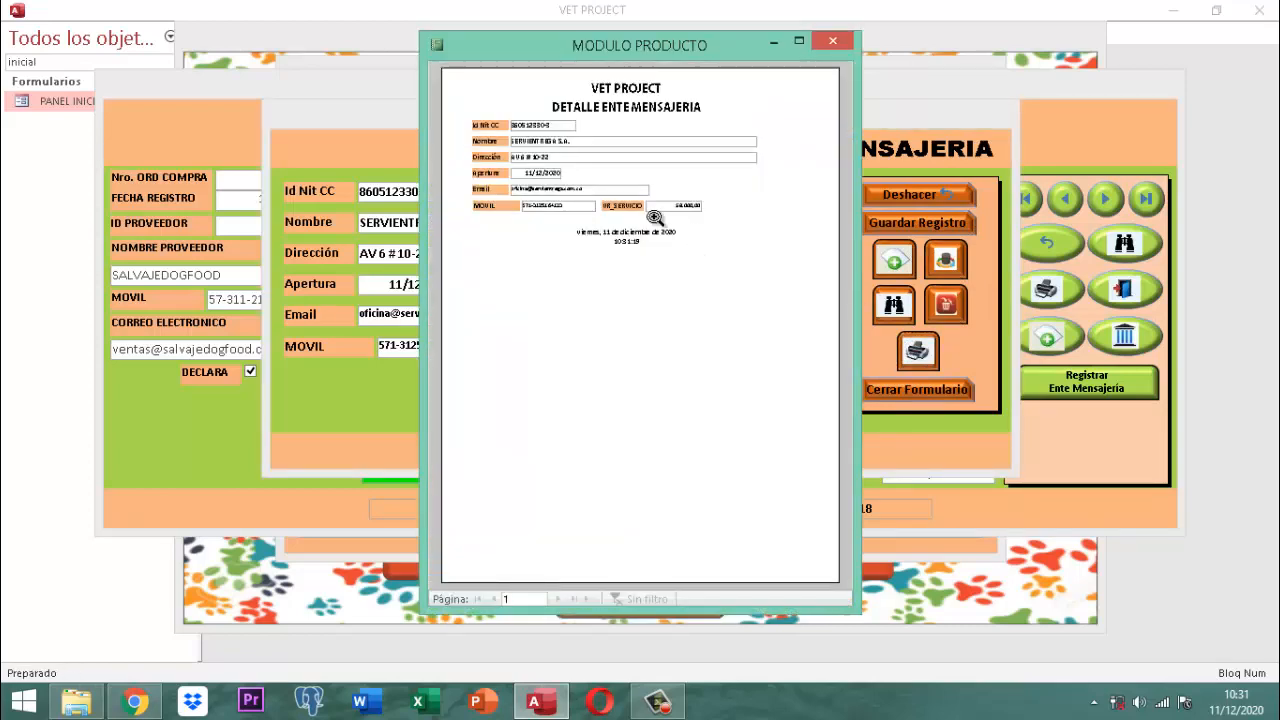
left_click(576, 138)
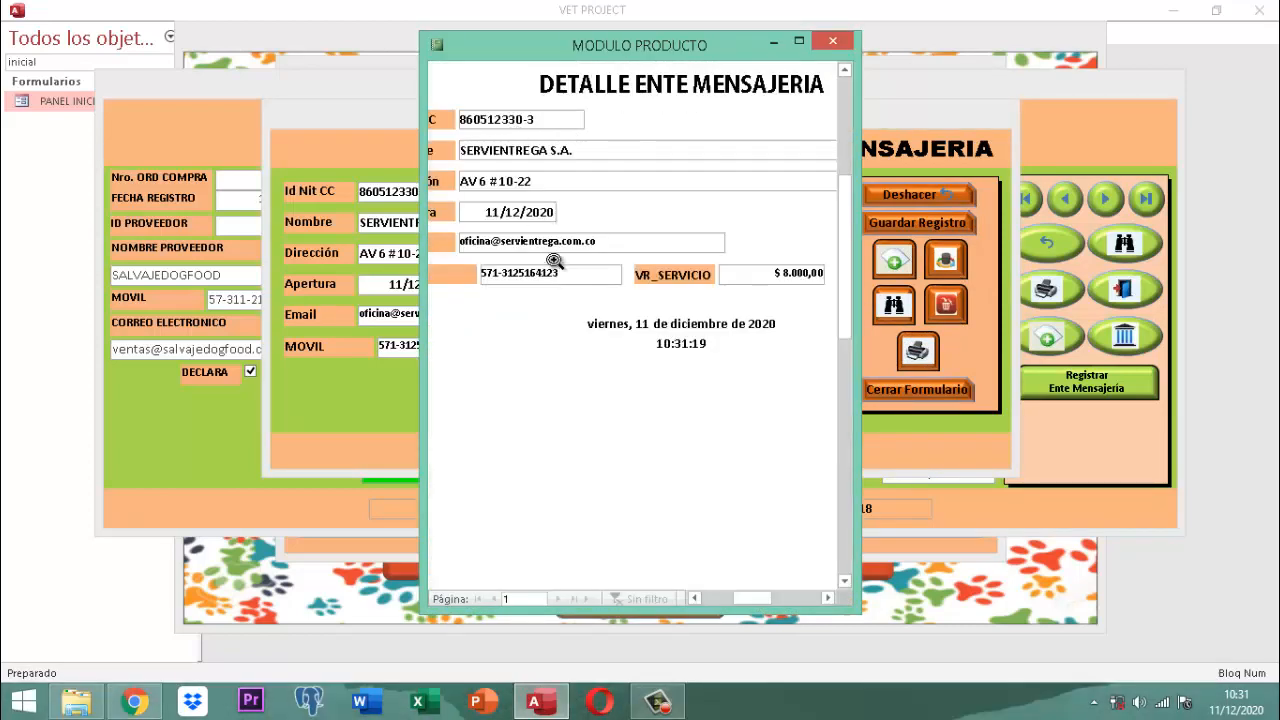
left_click(546, 262)
left_click(833, 40)
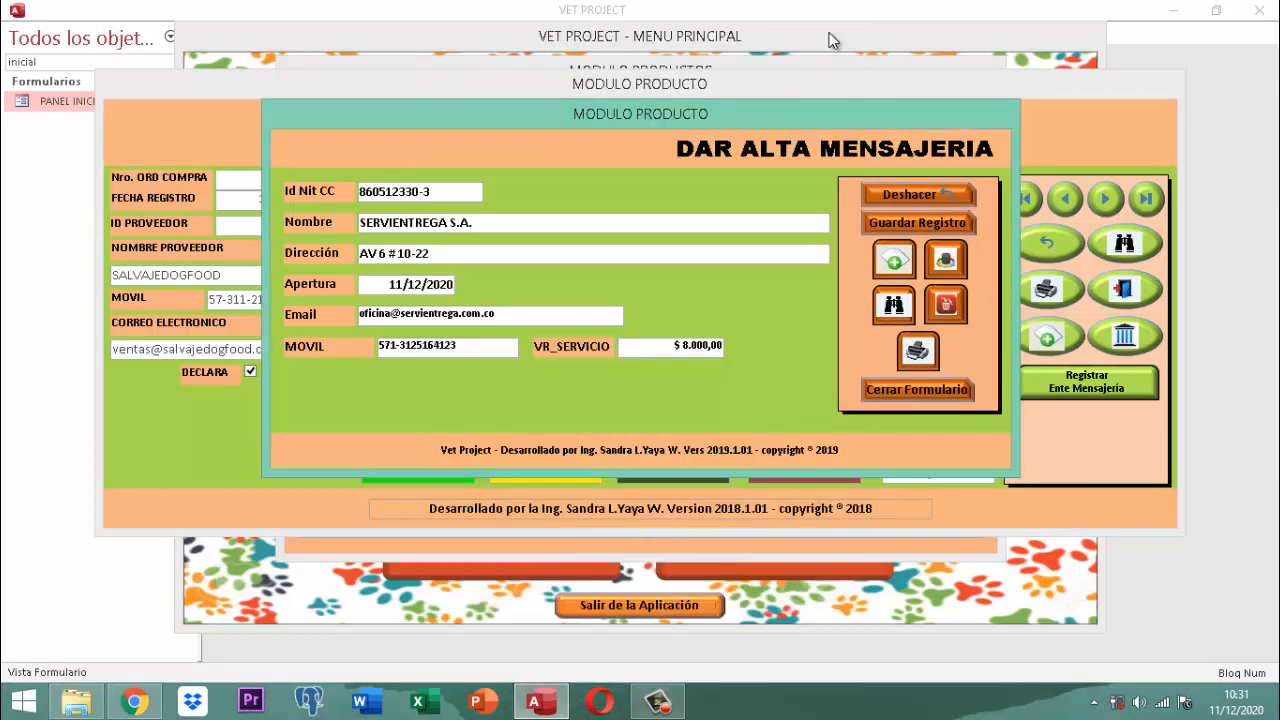
Step: Check the courier lookup and the deletion list for the new SERVIENTREGA entry
left_click(895, 307)
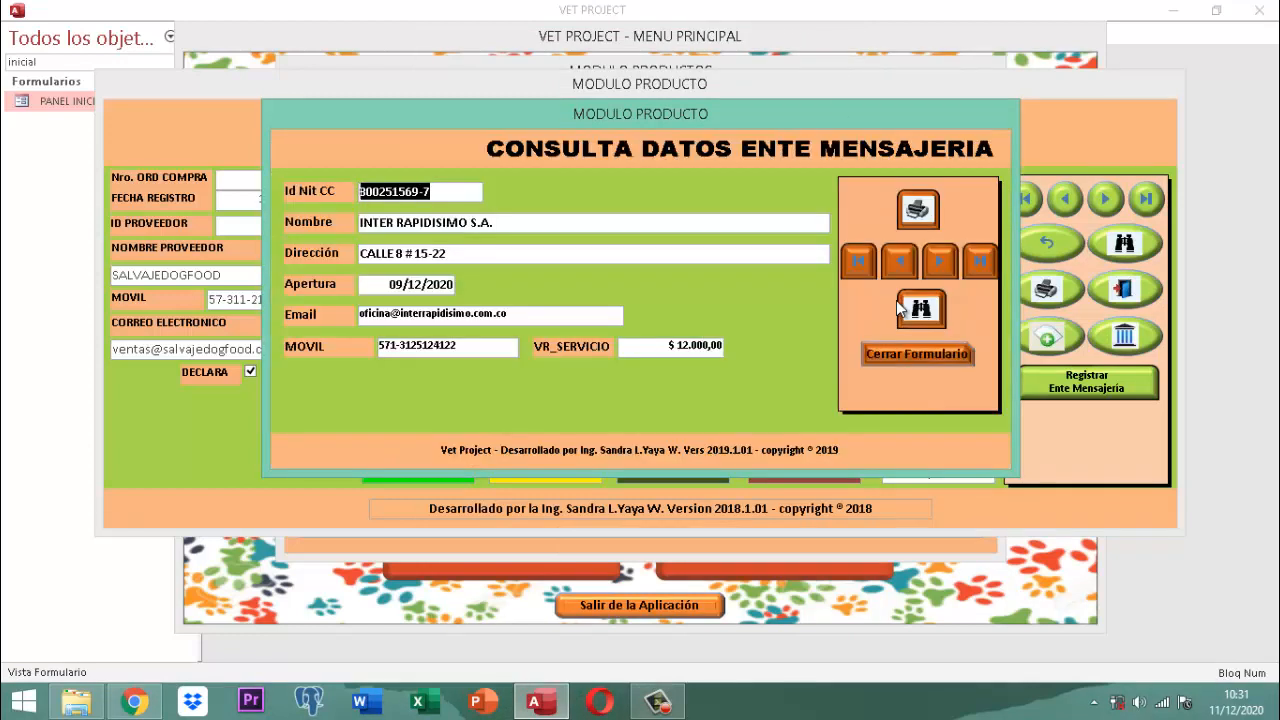
left_click(909, 355)
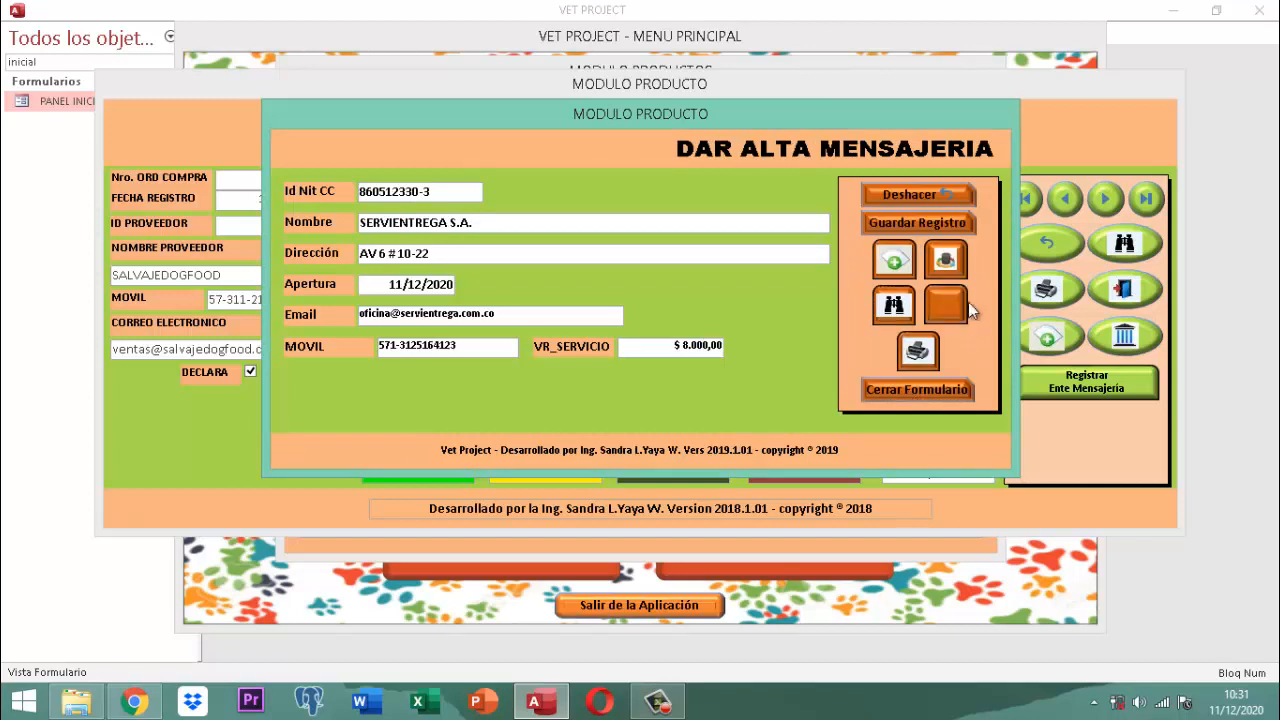
left_click(960, 305)
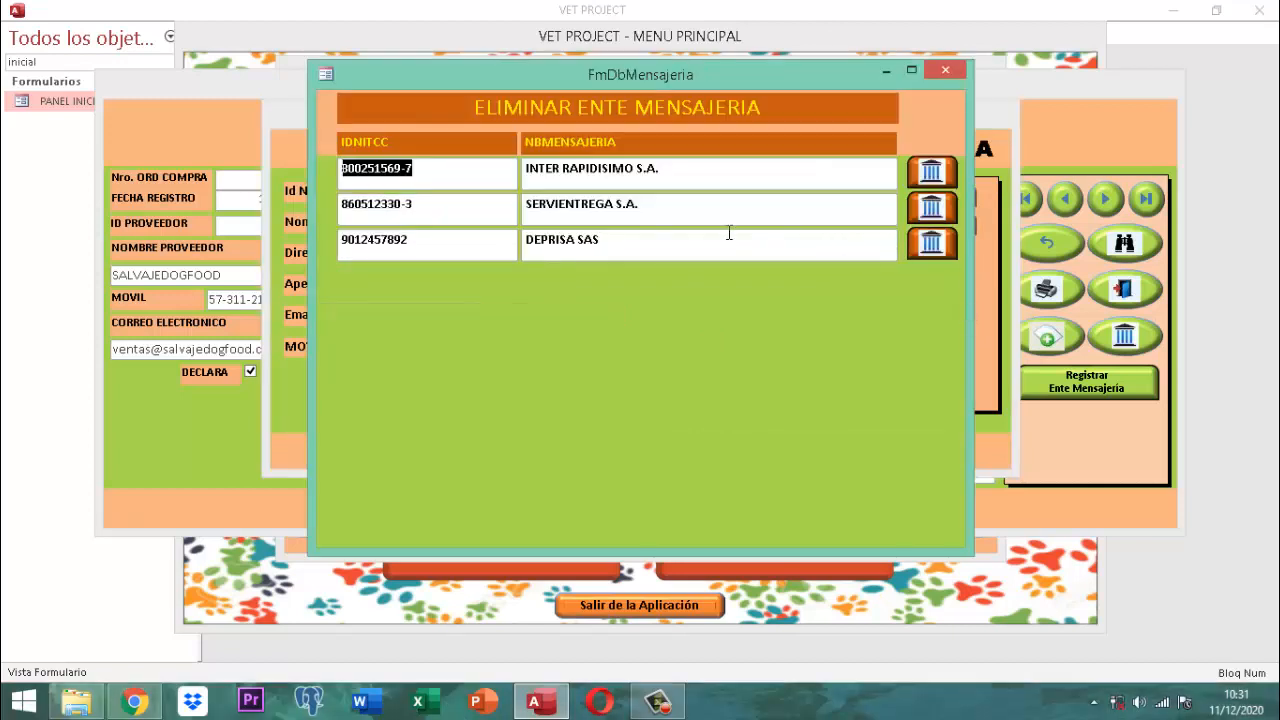
left_click(940, 75)
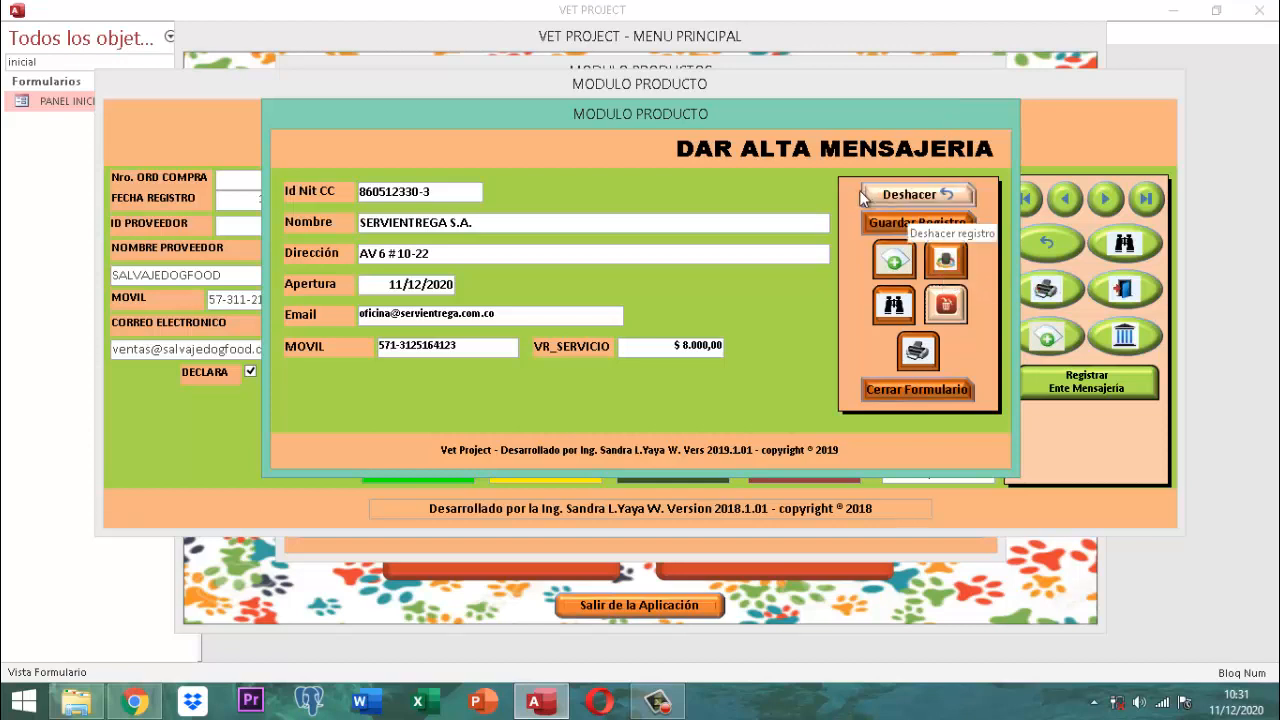
Step: Discard the blank courier record, recheck the deletion list, and close the registration form
left_click(894, 263)
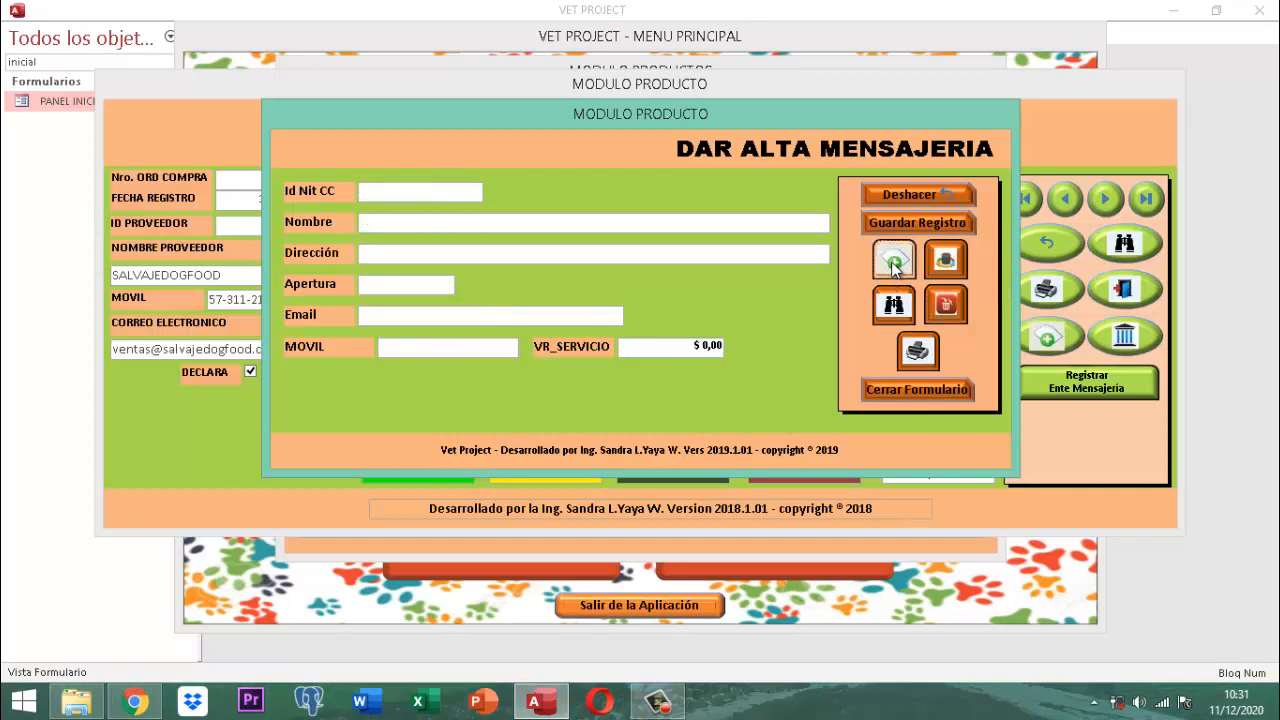
left_click(912, 196)
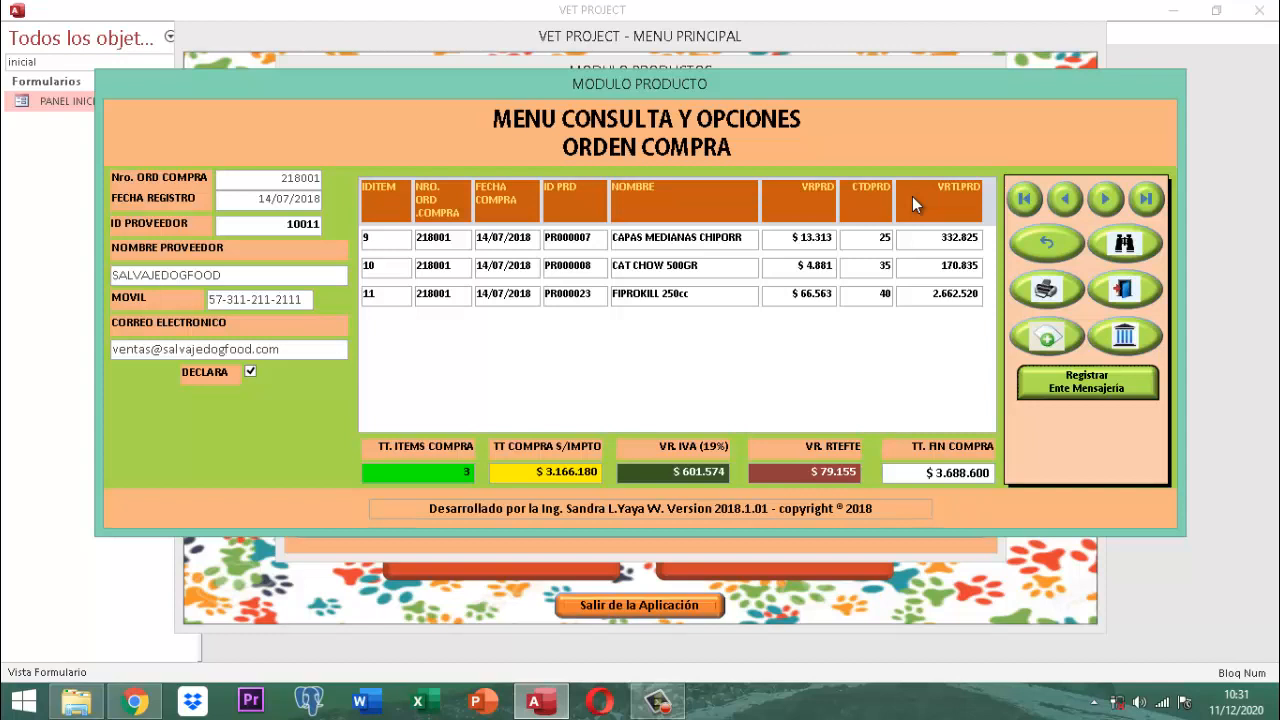
left_click(1094, 387)
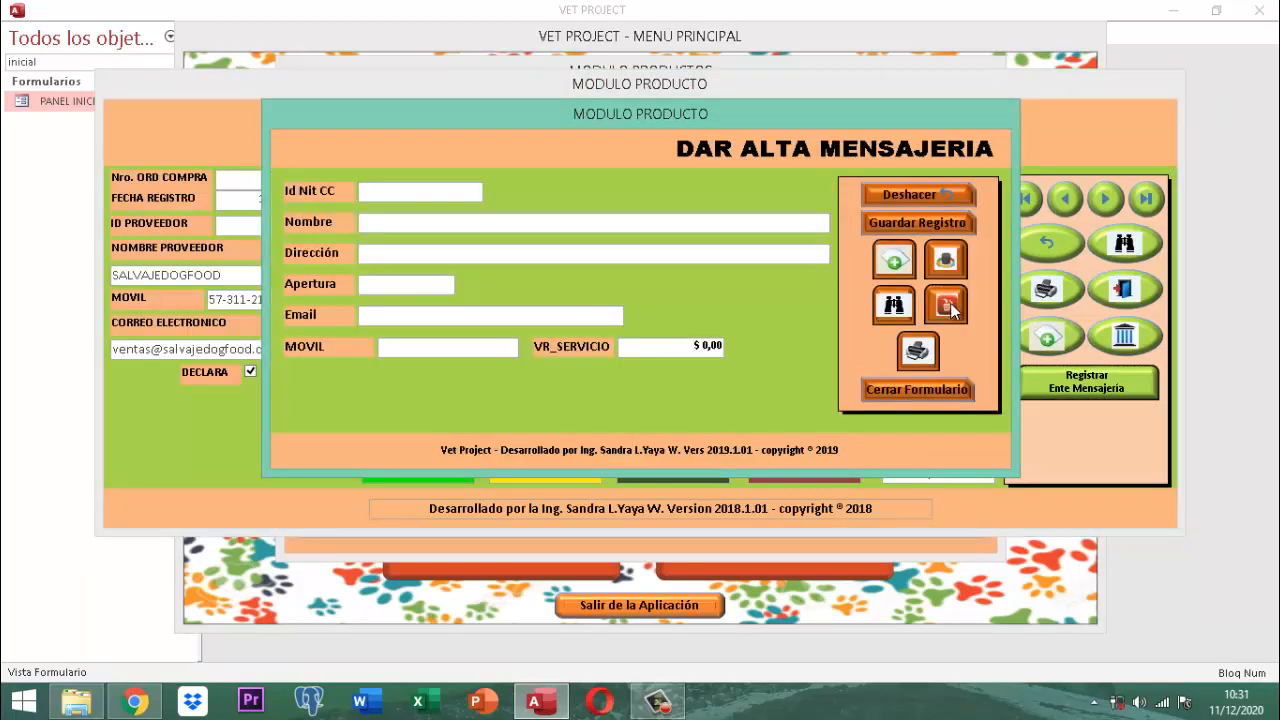
left_click(946, 306)
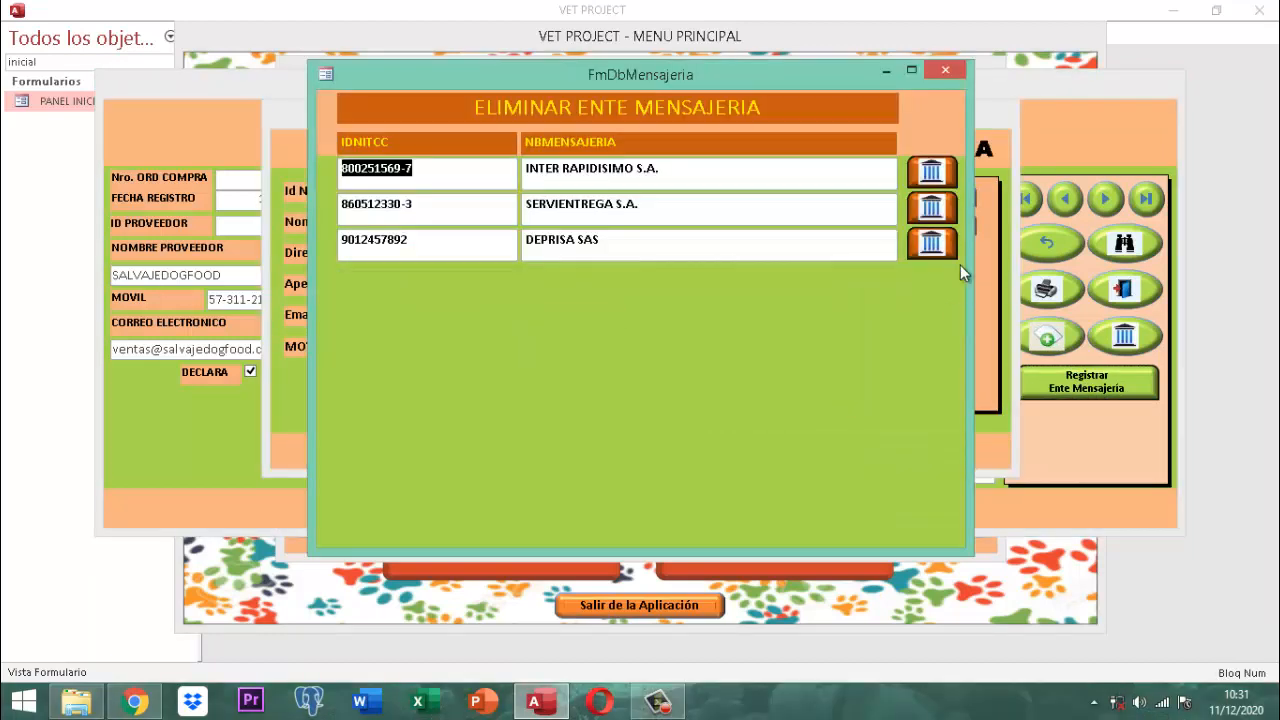
left_click(945, 68)
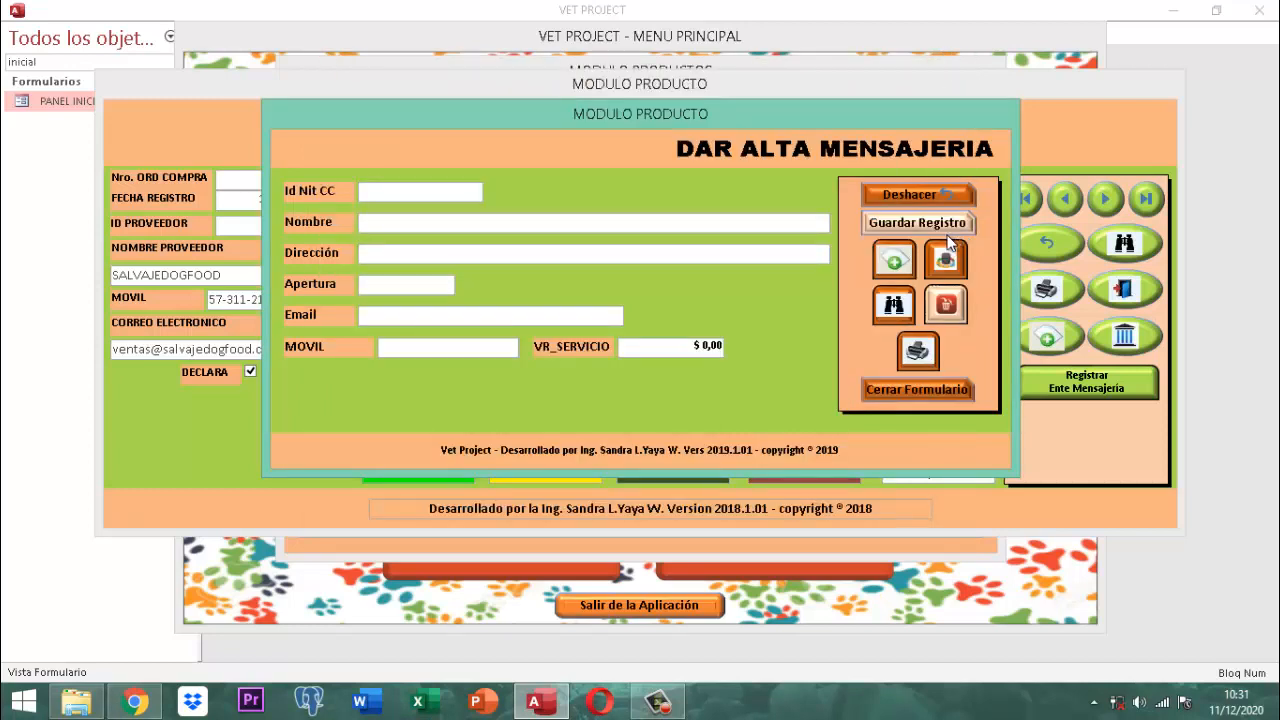
left_click(908, 195)
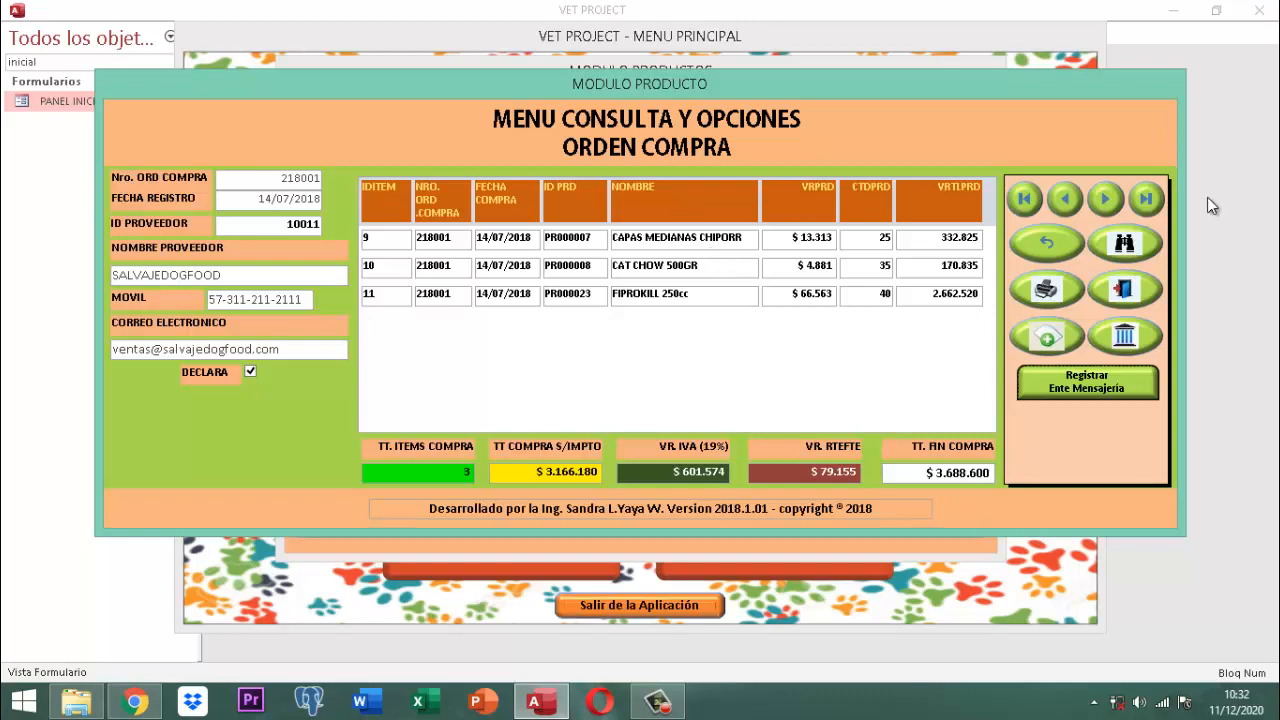
Step: Close the order and Productos forms, then unlock the option buttons with the access key
left_click(1133, 294)
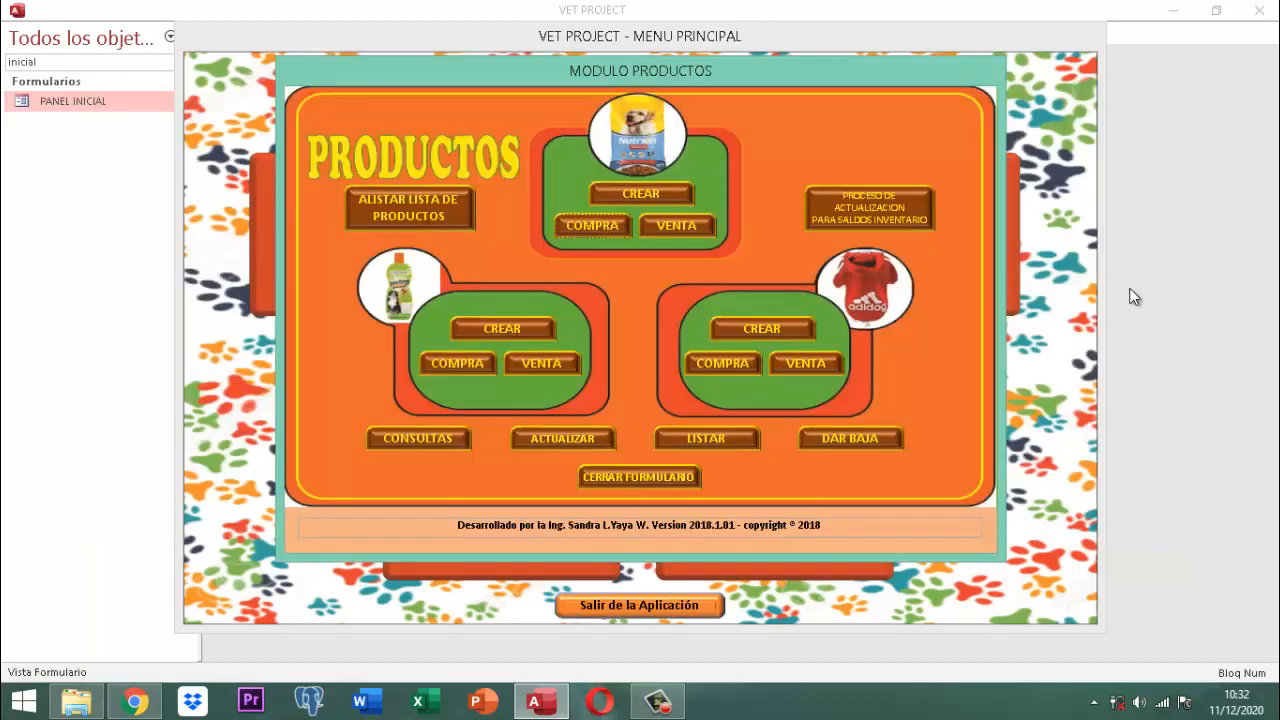
left_click(603, 486)
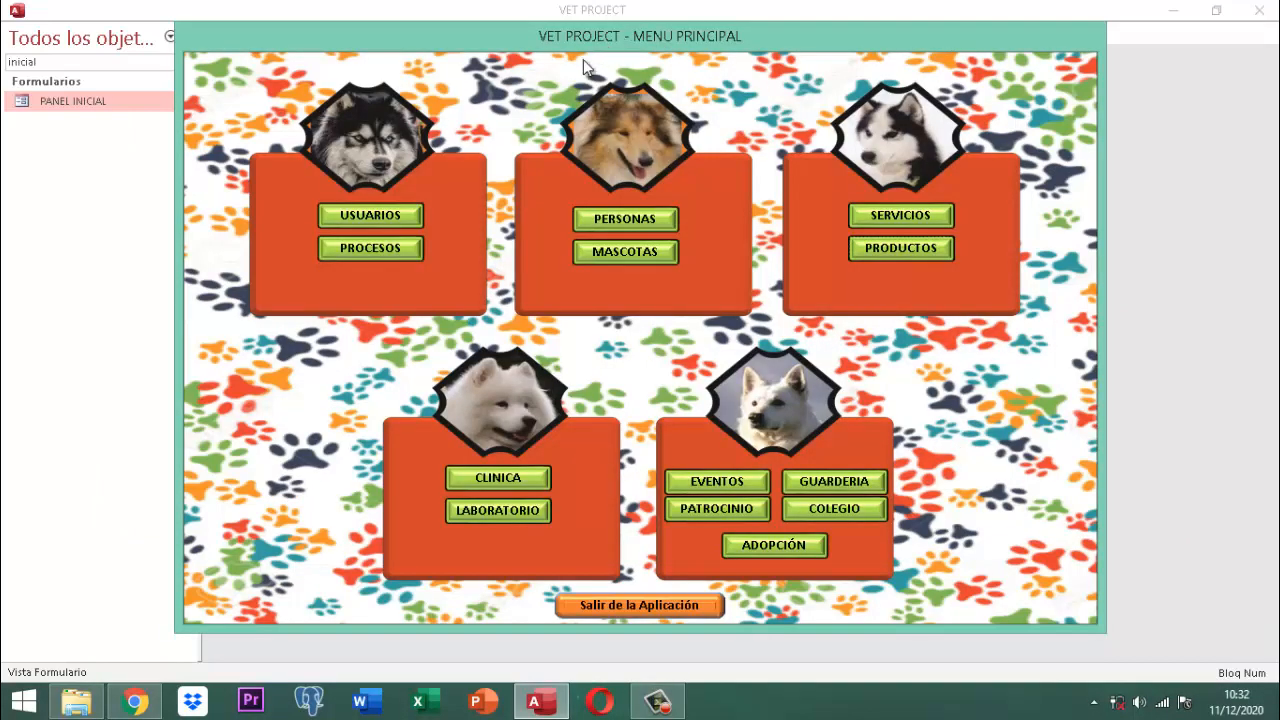
left_click(366, 250)
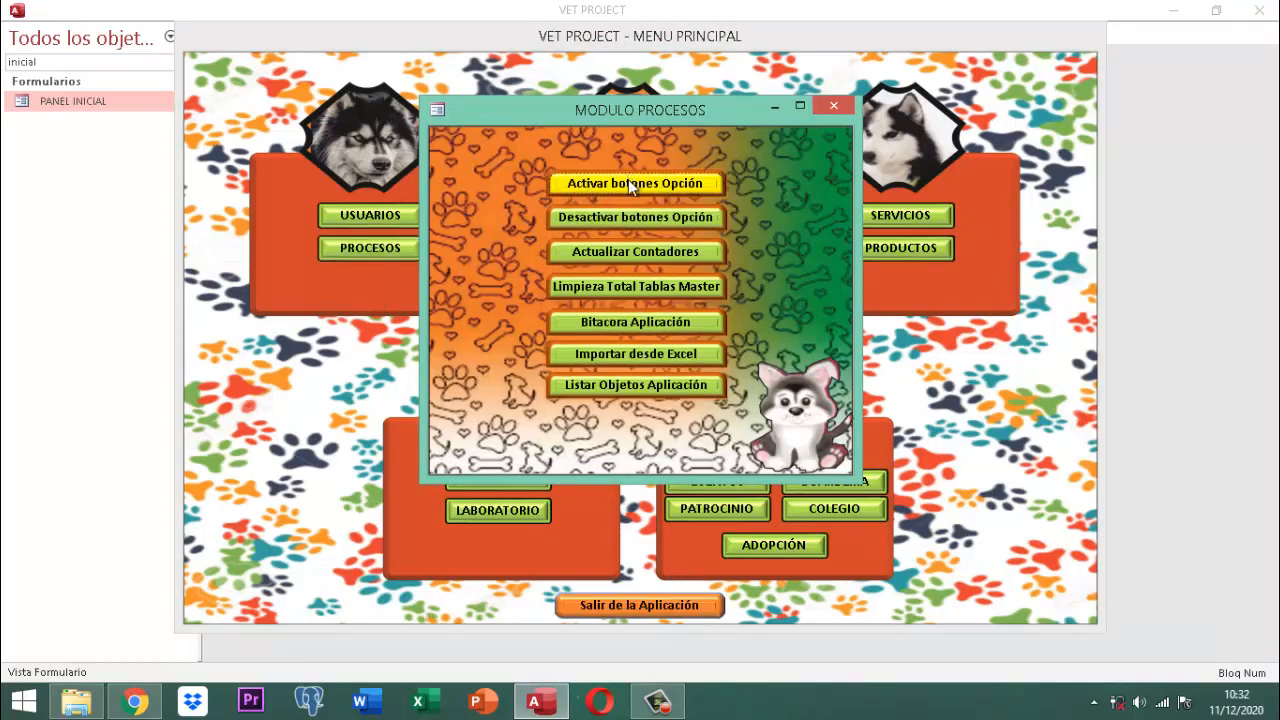
left_click(628, 183)
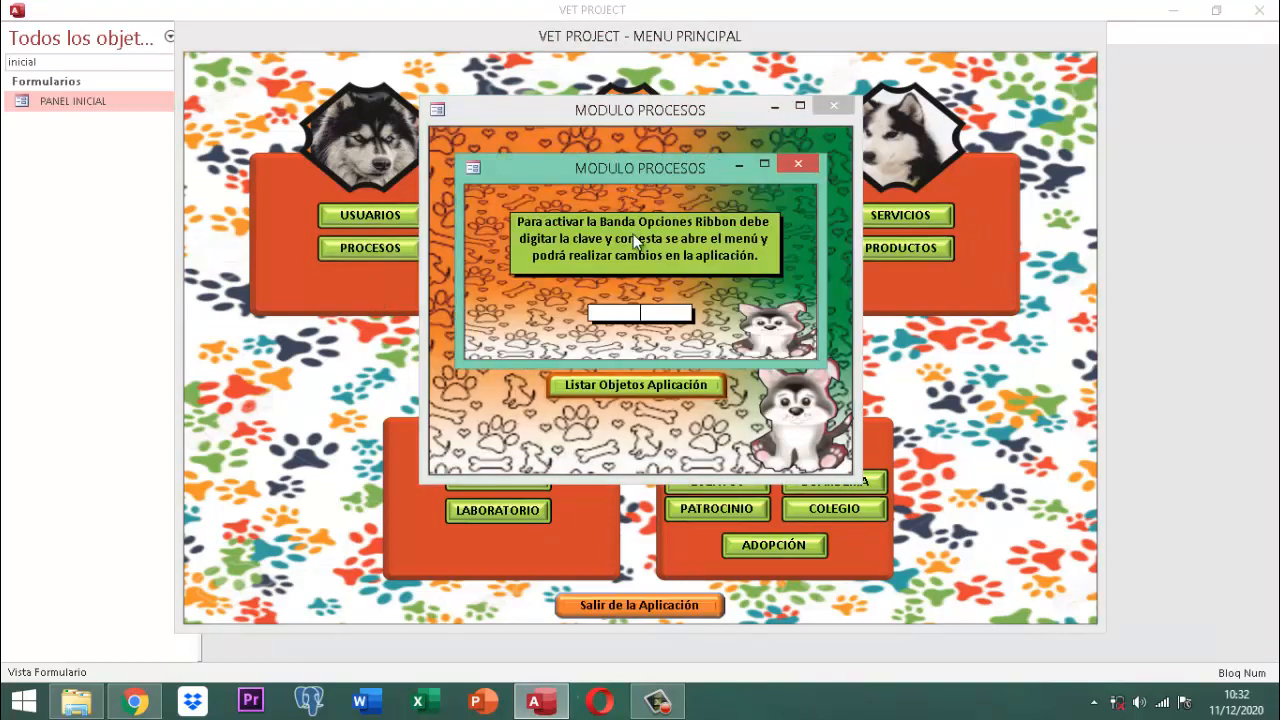
type("*******")
key("Return")
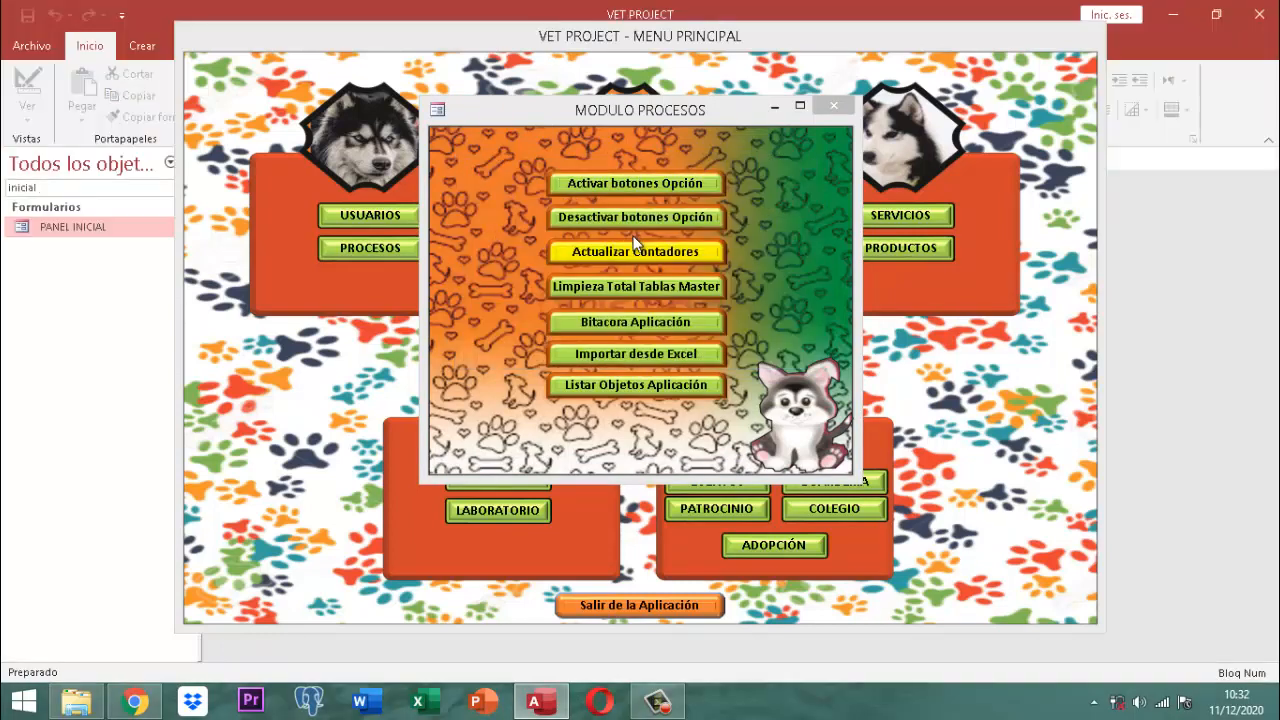
Step: Close the processes module and the VET PROJECT main menu form
left_click(832, 105)
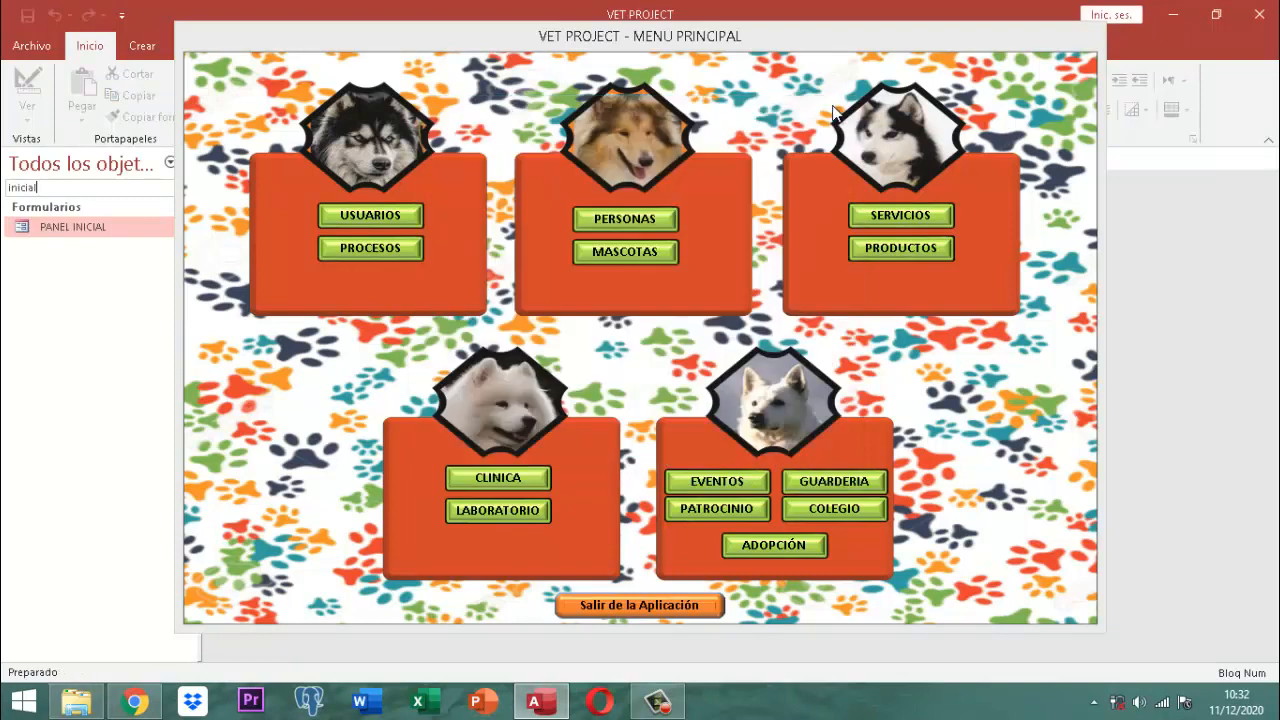
right_click(622, 34)
left_click(667, 64)
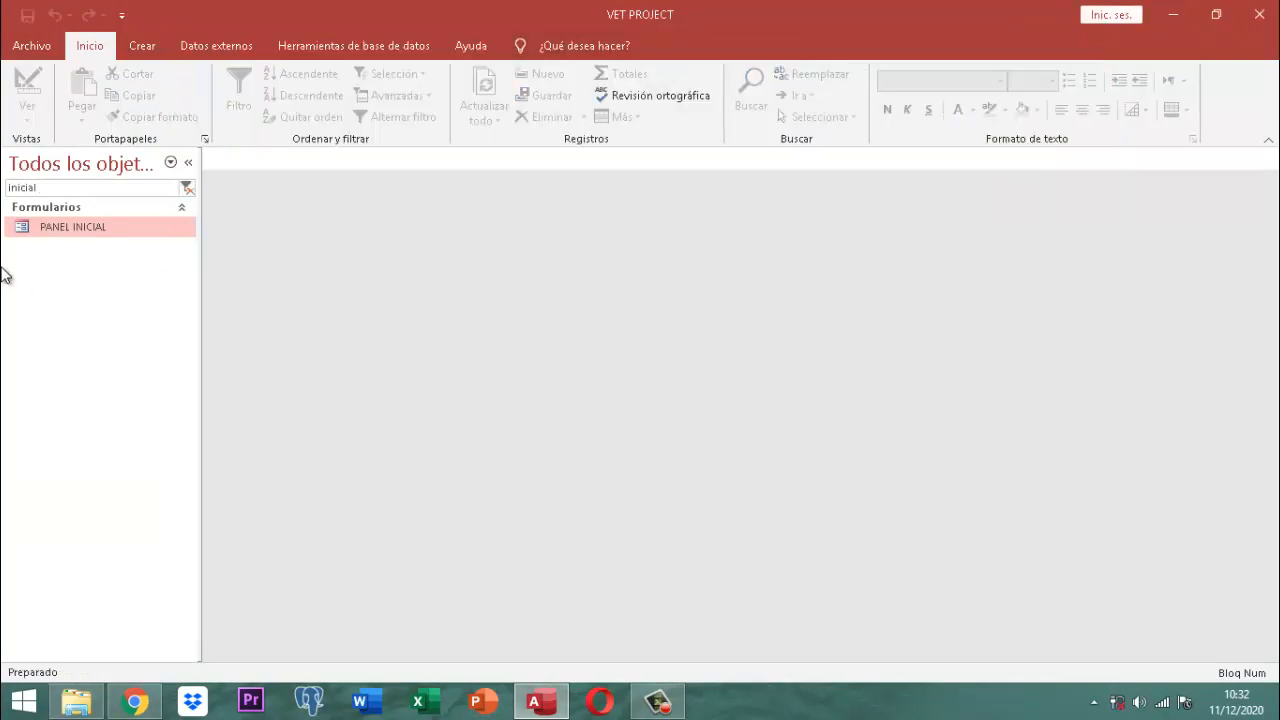
Step: Filter the navigation pane for 'factura' and open MFacturaDet in Design view
left_click_drag(43, 187, 4, 190)
type("factura")
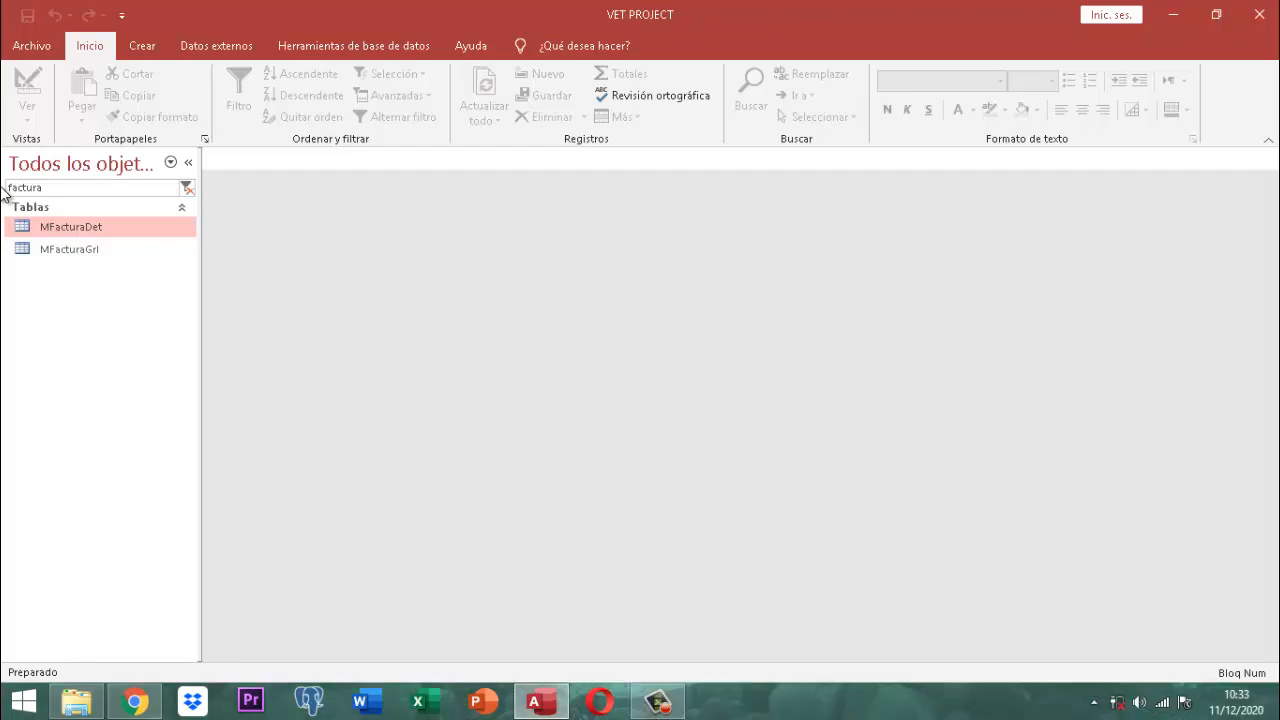
right_click(89, 220)
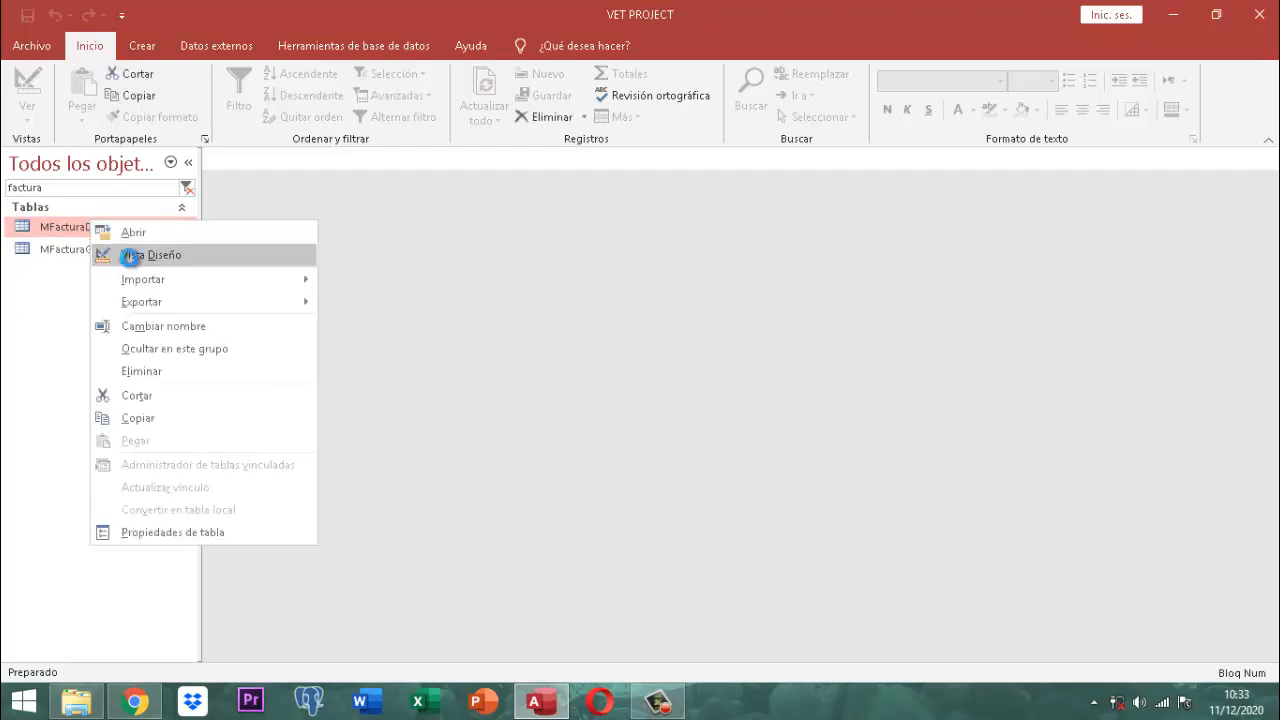
left_click(129, 255)
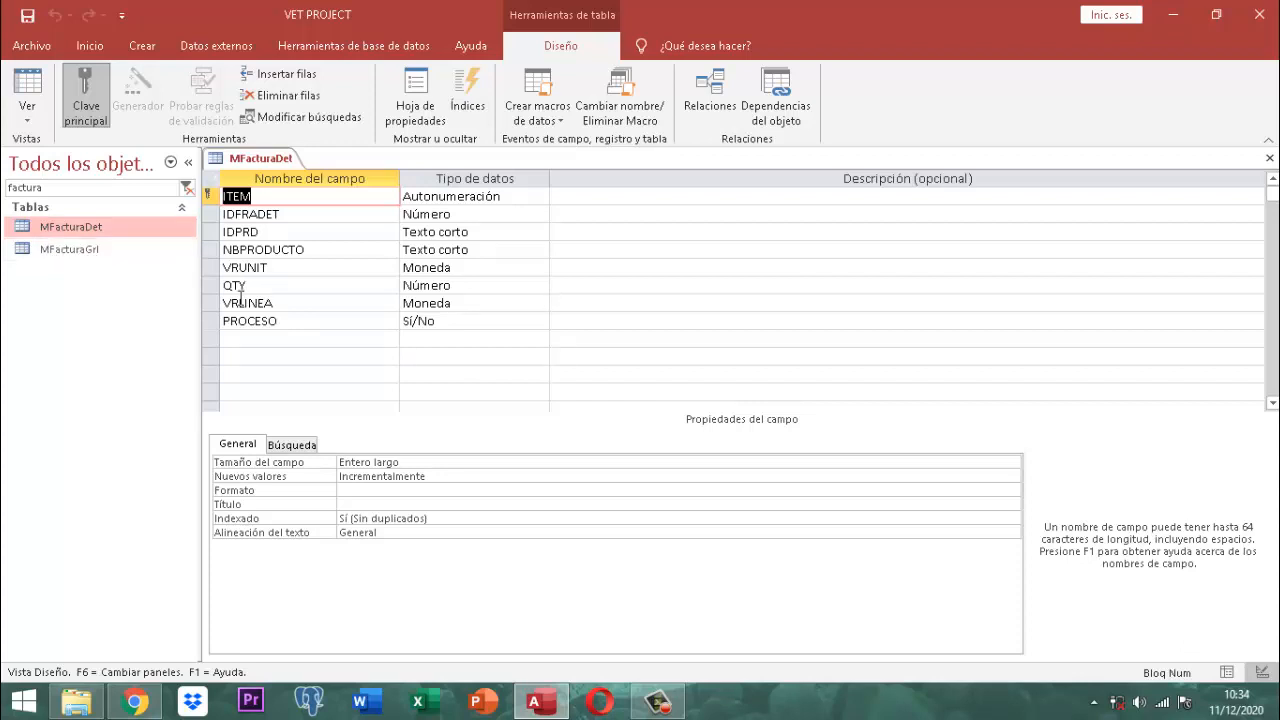
Step: Add a field named PCJEIVA with data type Número in the empty row after PROCESO
left_click(231, 340)
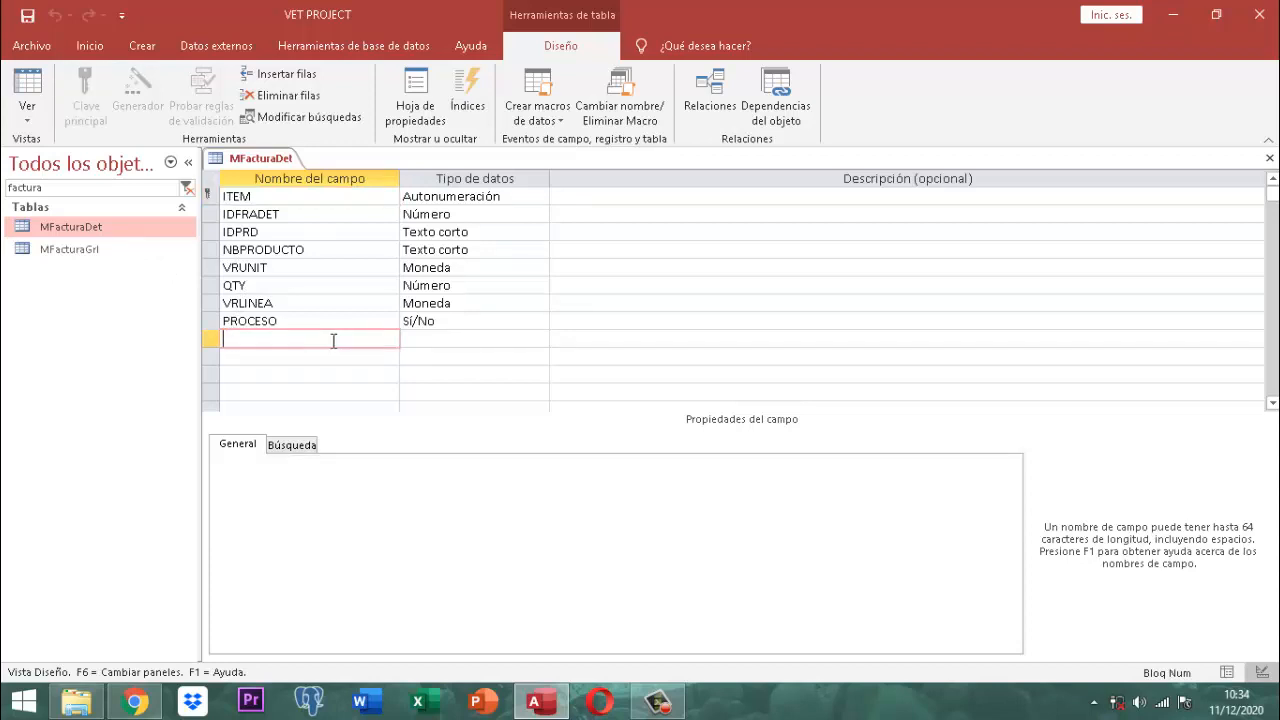
type("p")
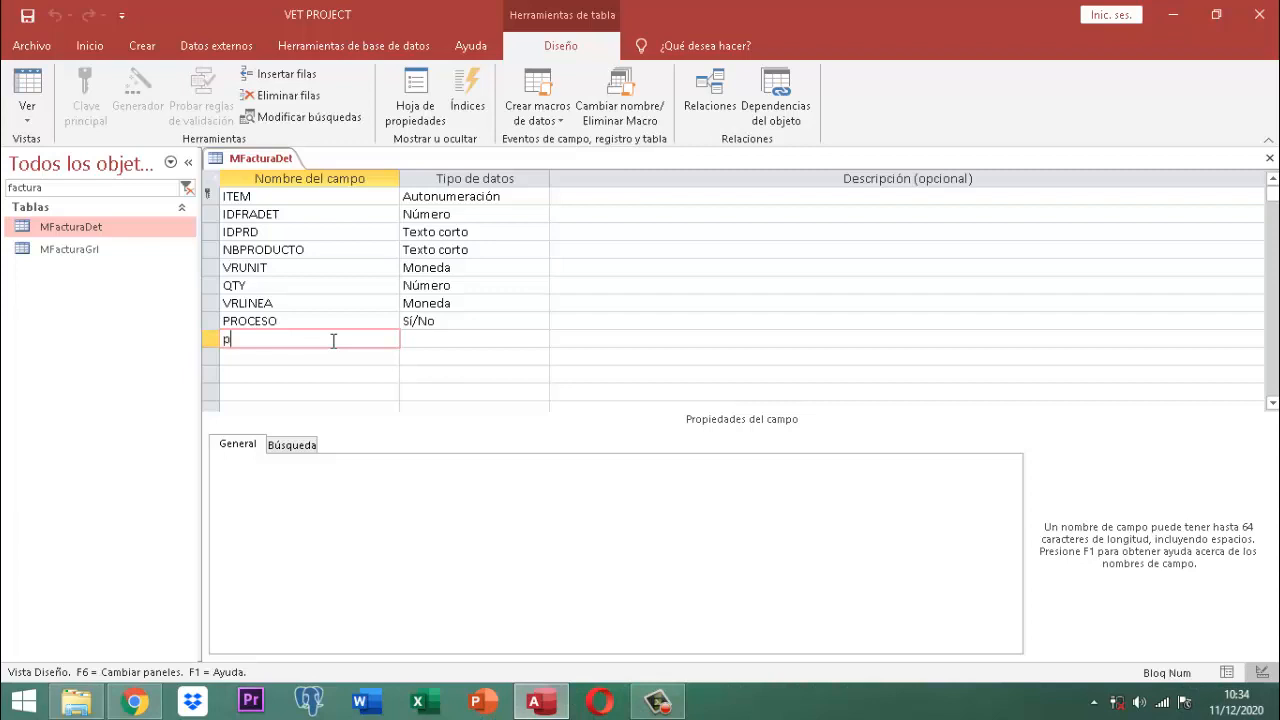
type("r")
key("BackSpace")
key("BackSpace")
key("Caps_Lock")
type("PCJEIVA")
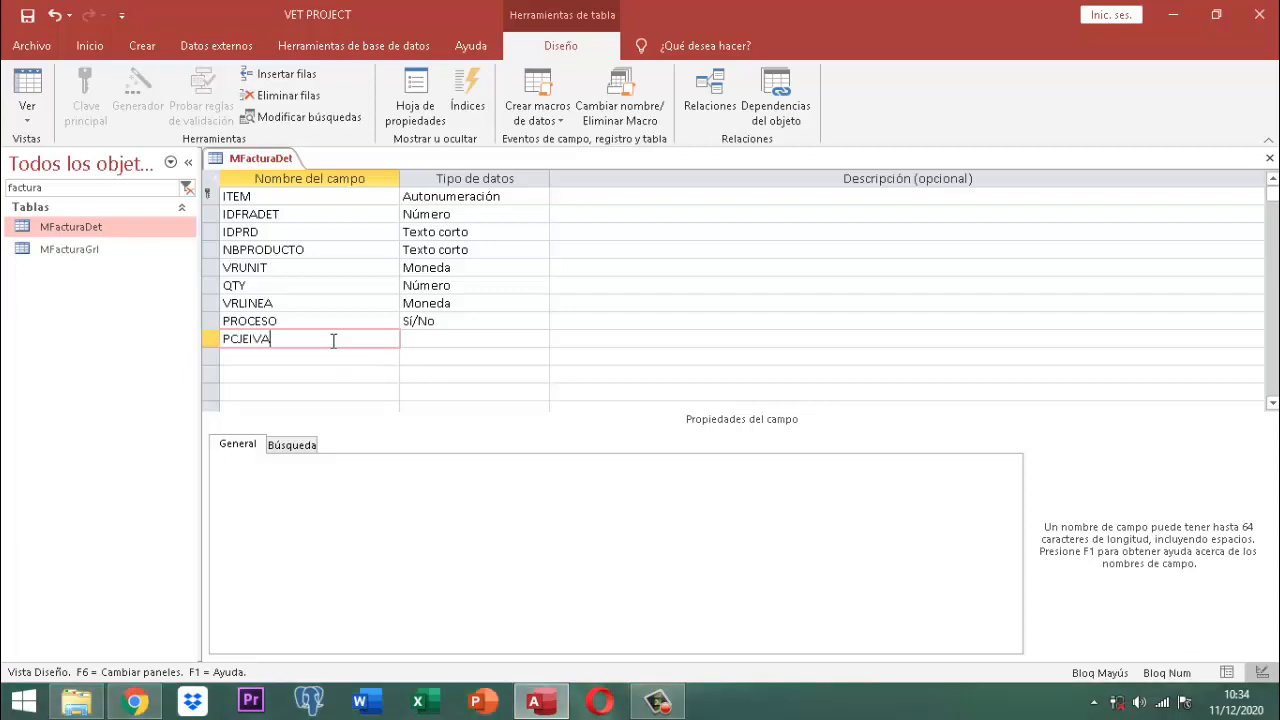
key("Tab")
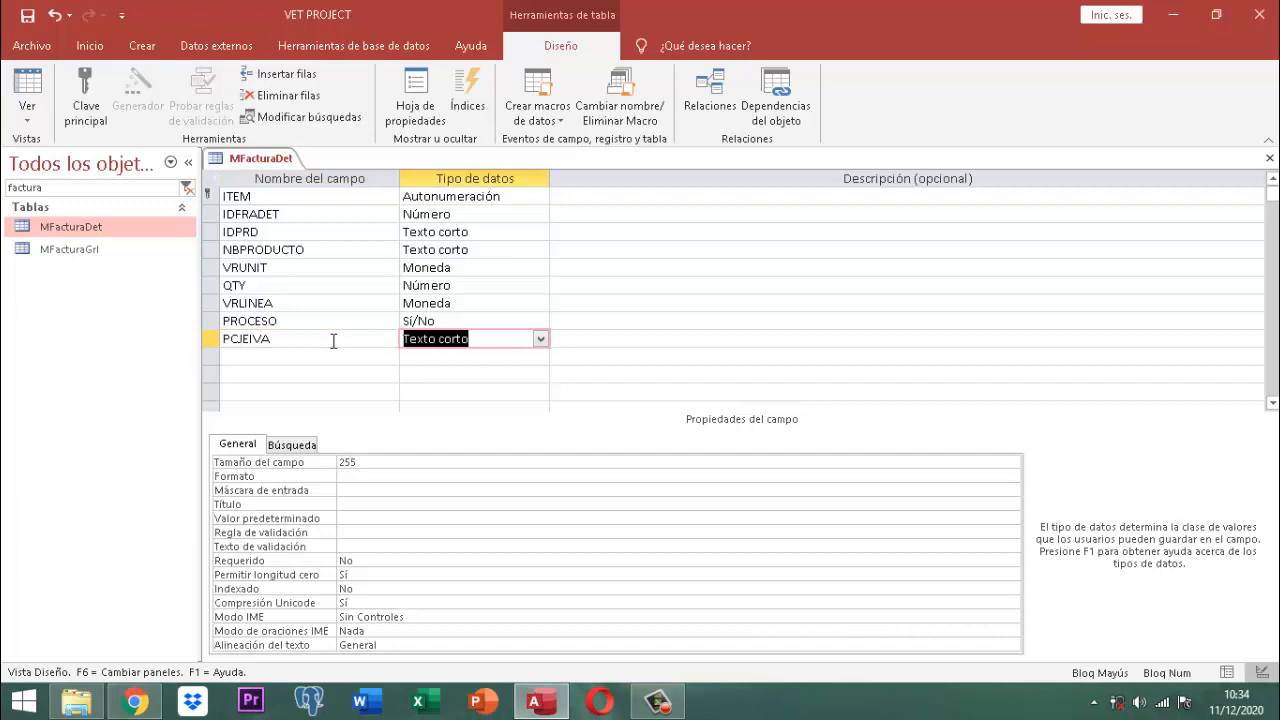
type("Número")
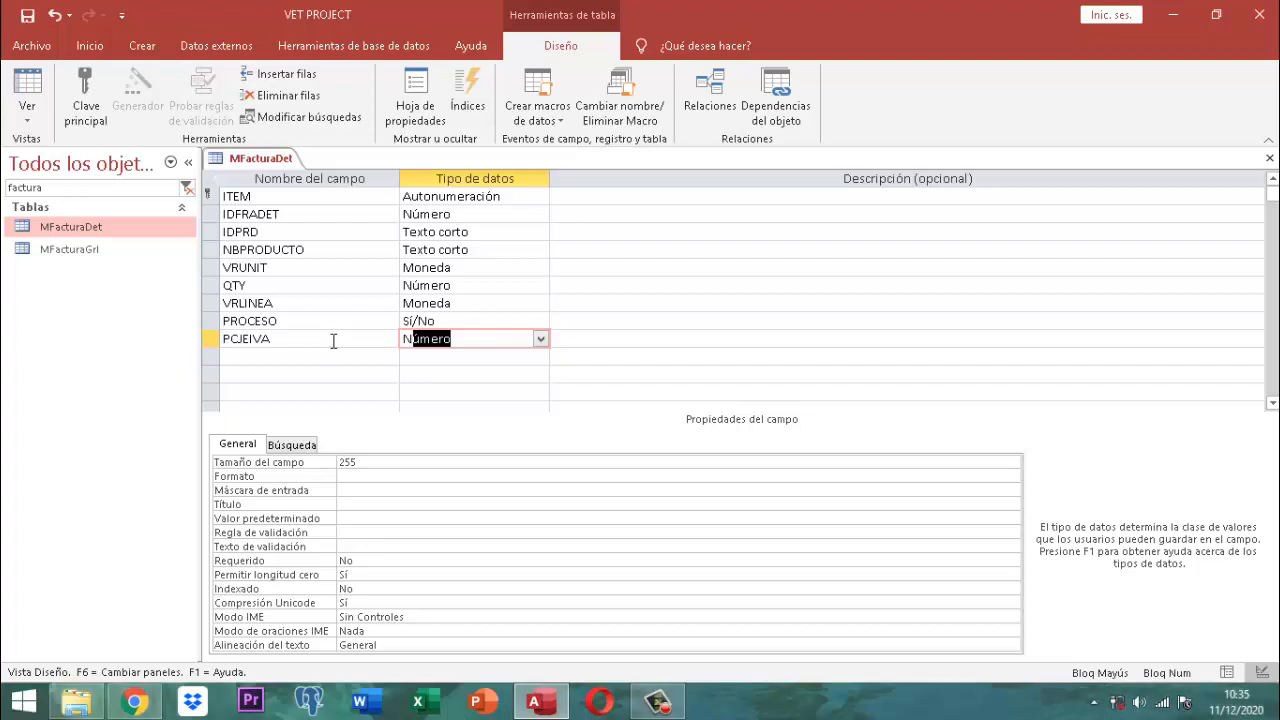
key("Tab")
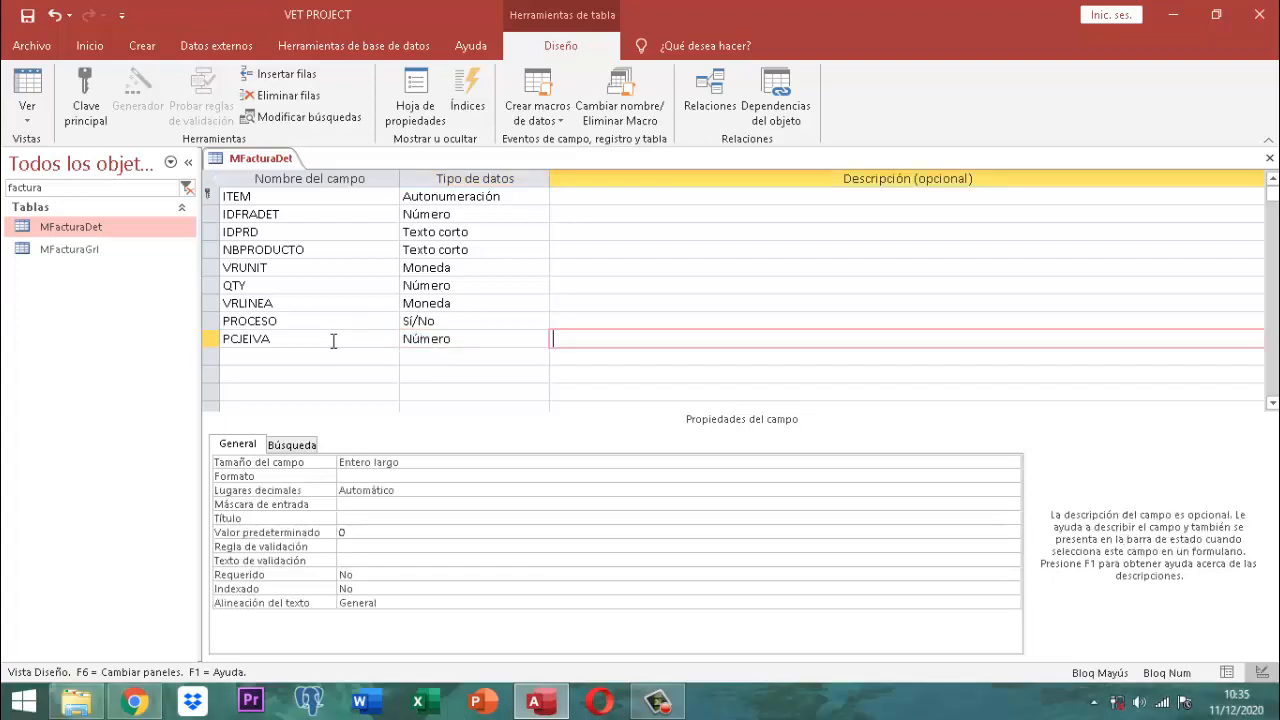
key("Tab")
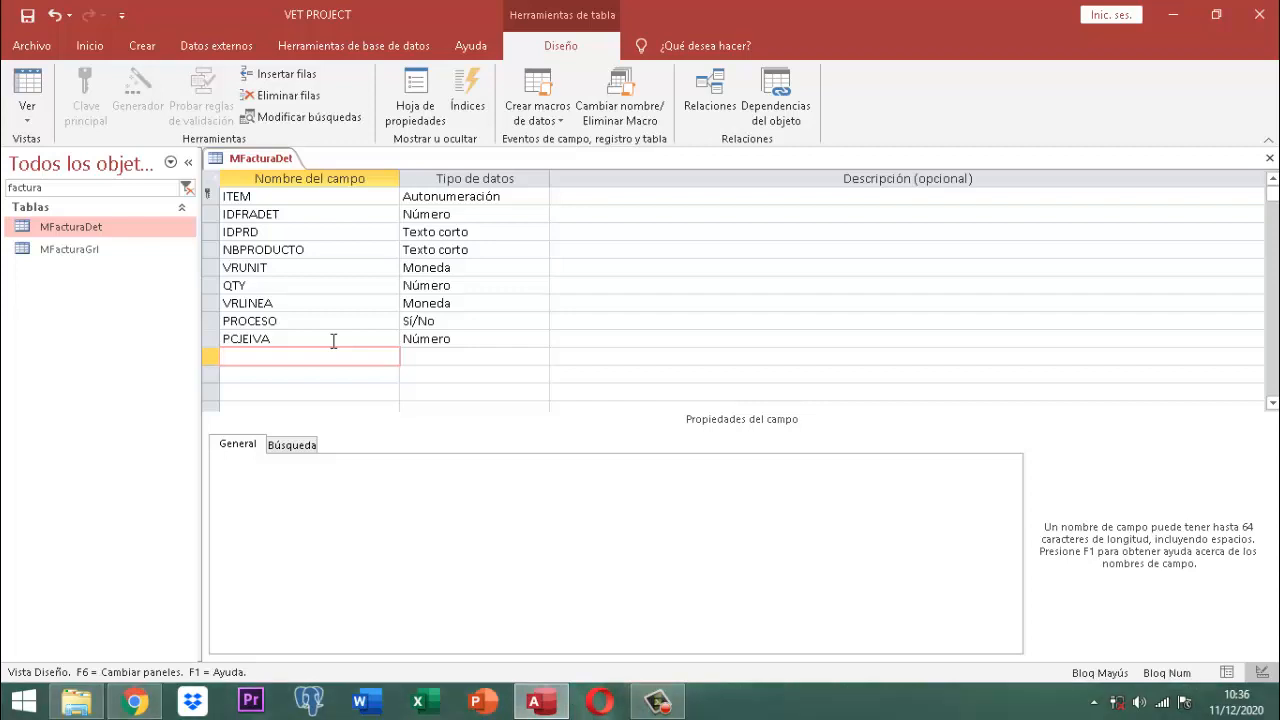
Step: Add an IMPTO field with data type Sí/No
type("IMP")
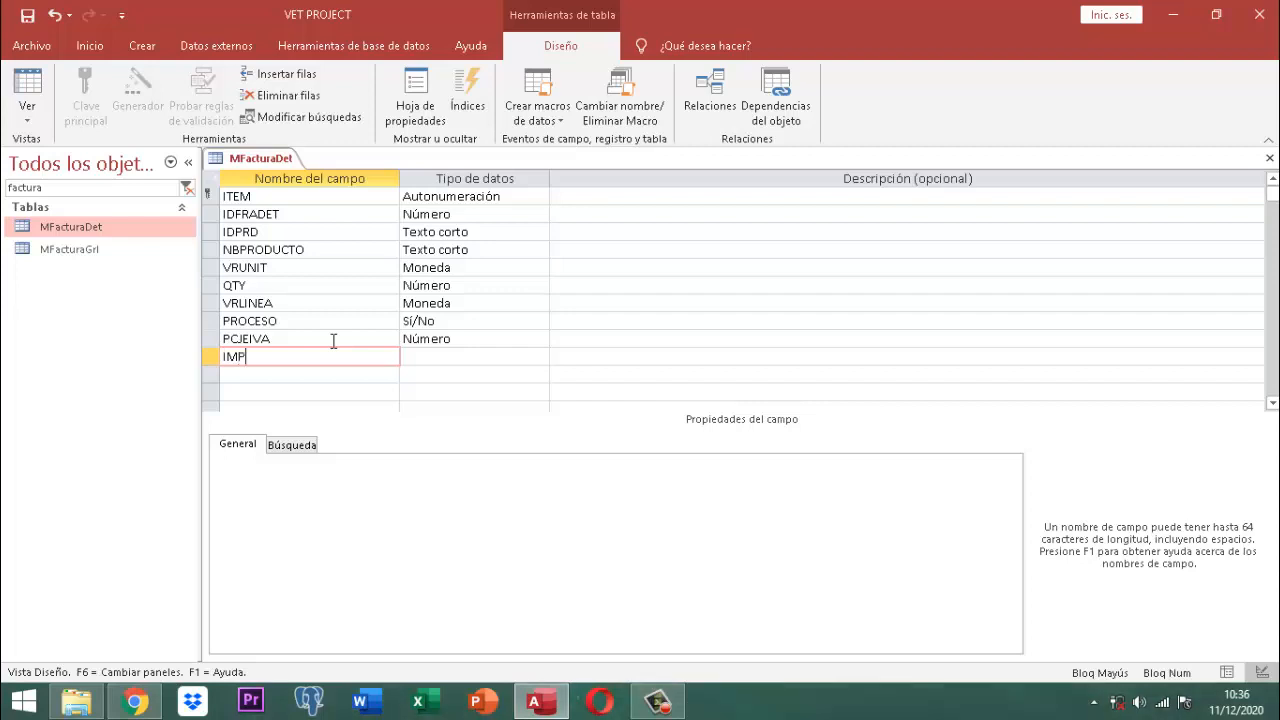
type("TO")
key("Tab")
type("s")
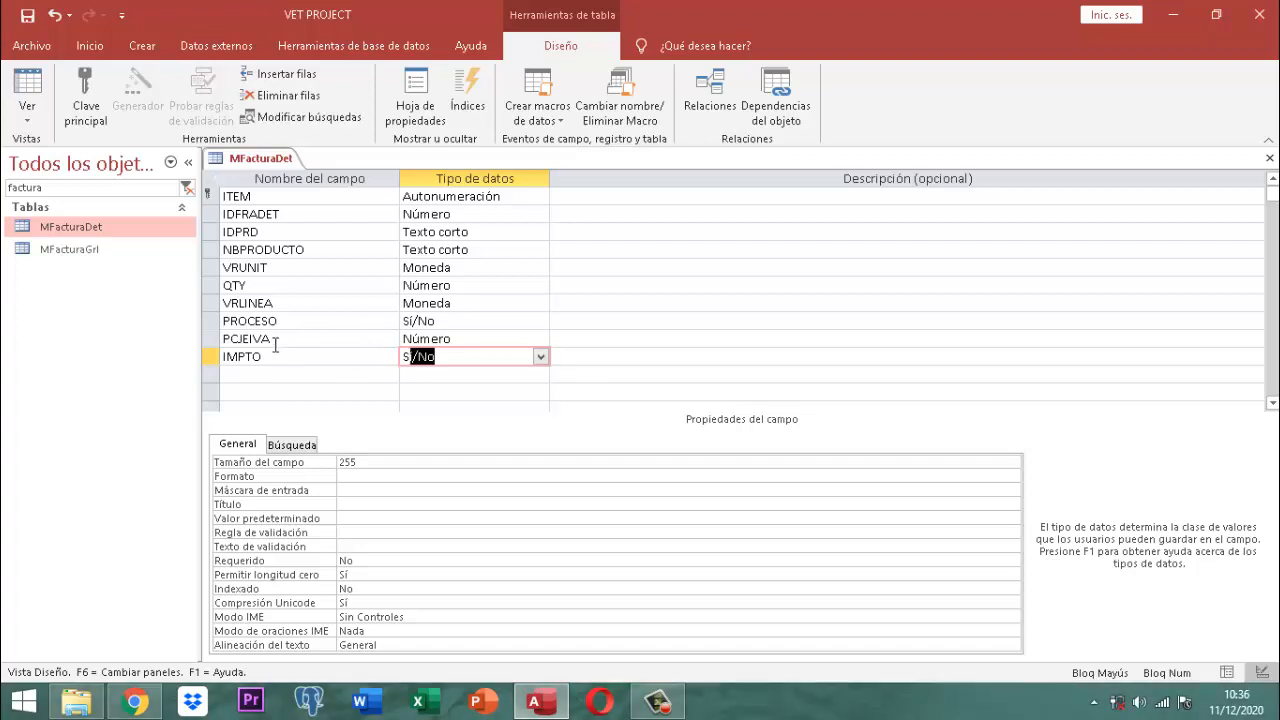
Step: Move IMPTO above VRLINEA and place PCJEIVA directly below IMPTO
left_click(209, 357)
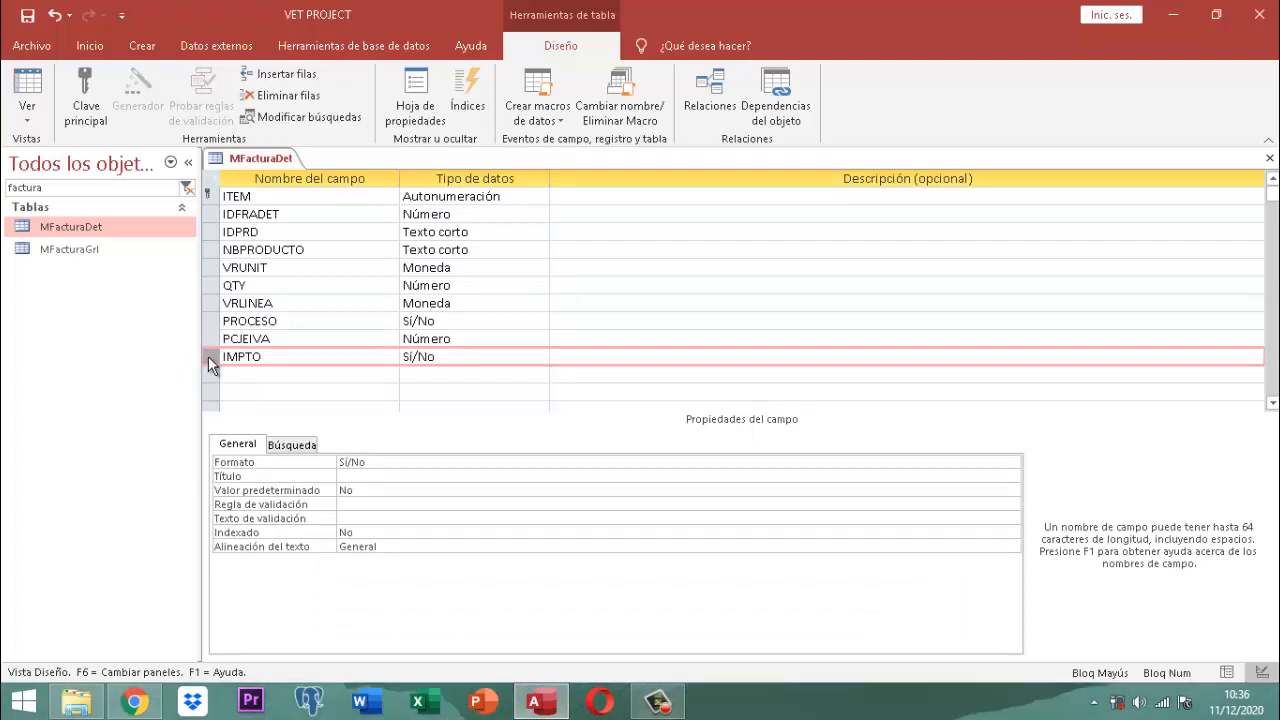
left_click_drag(208, 356, 206, 303)
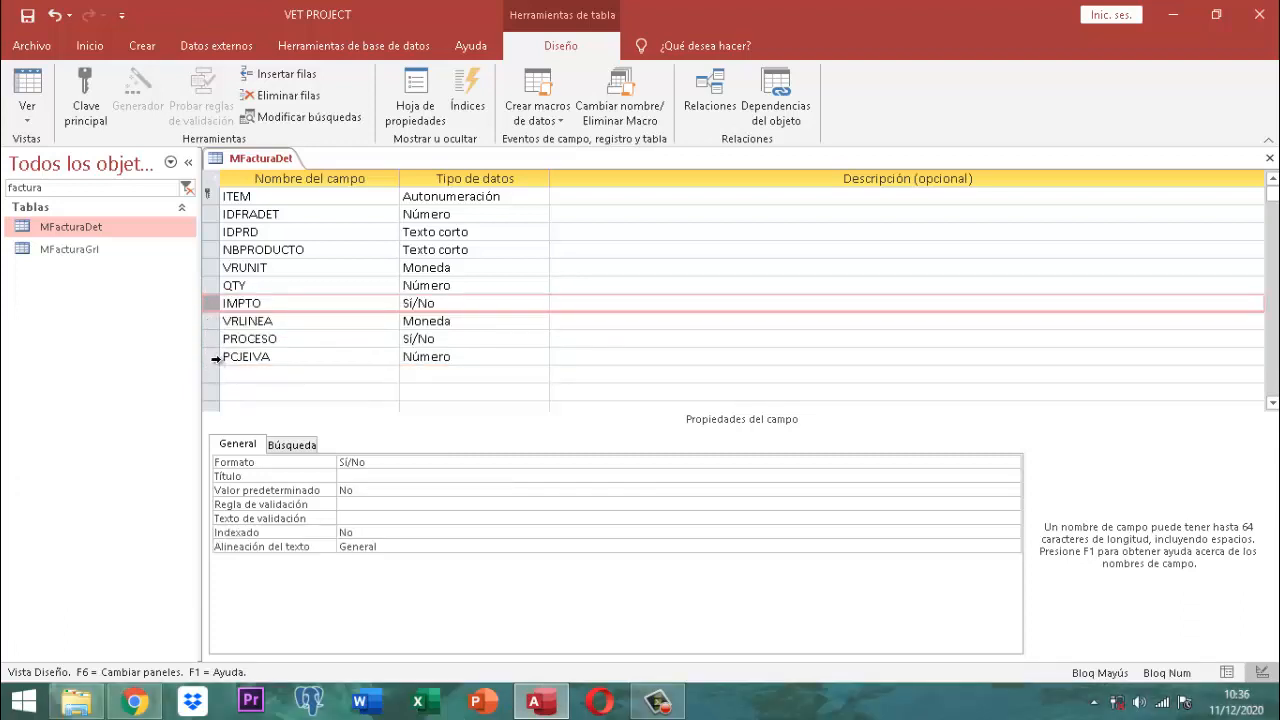
left_click_drag(213, 358, 215, 320)
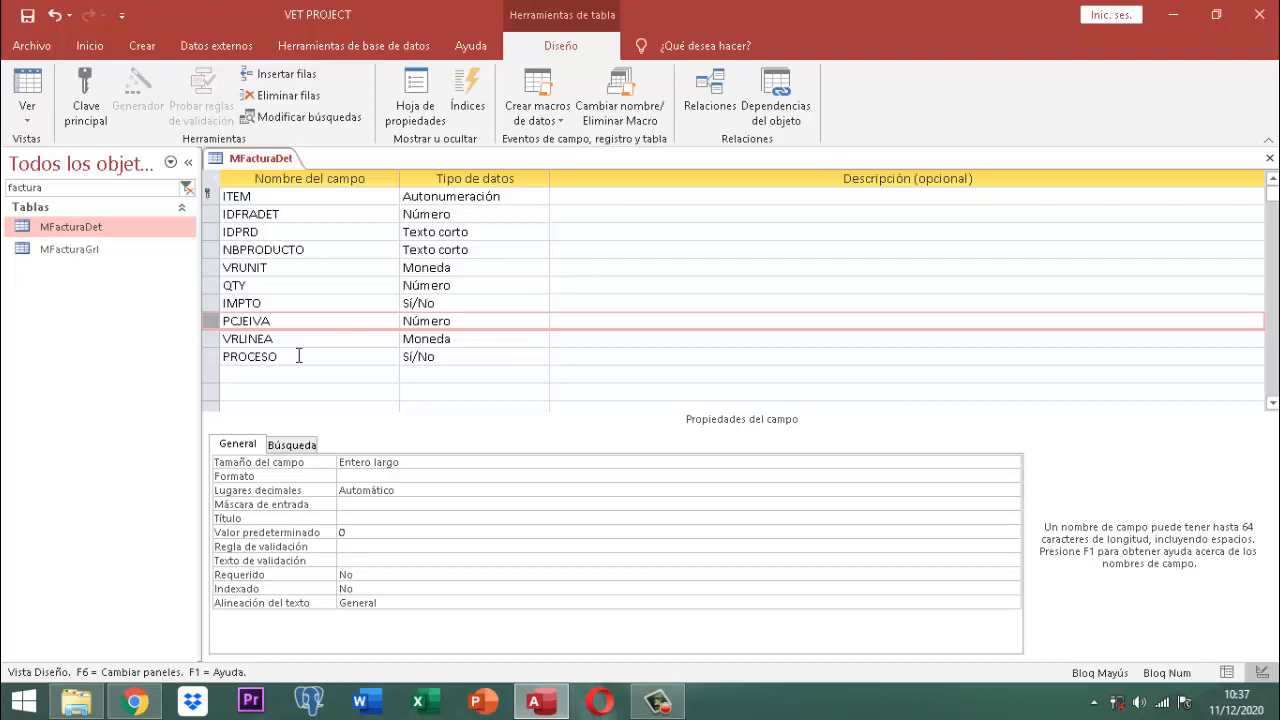
Step: Save and close the MFacturaDet table design
right_click(274, 161)
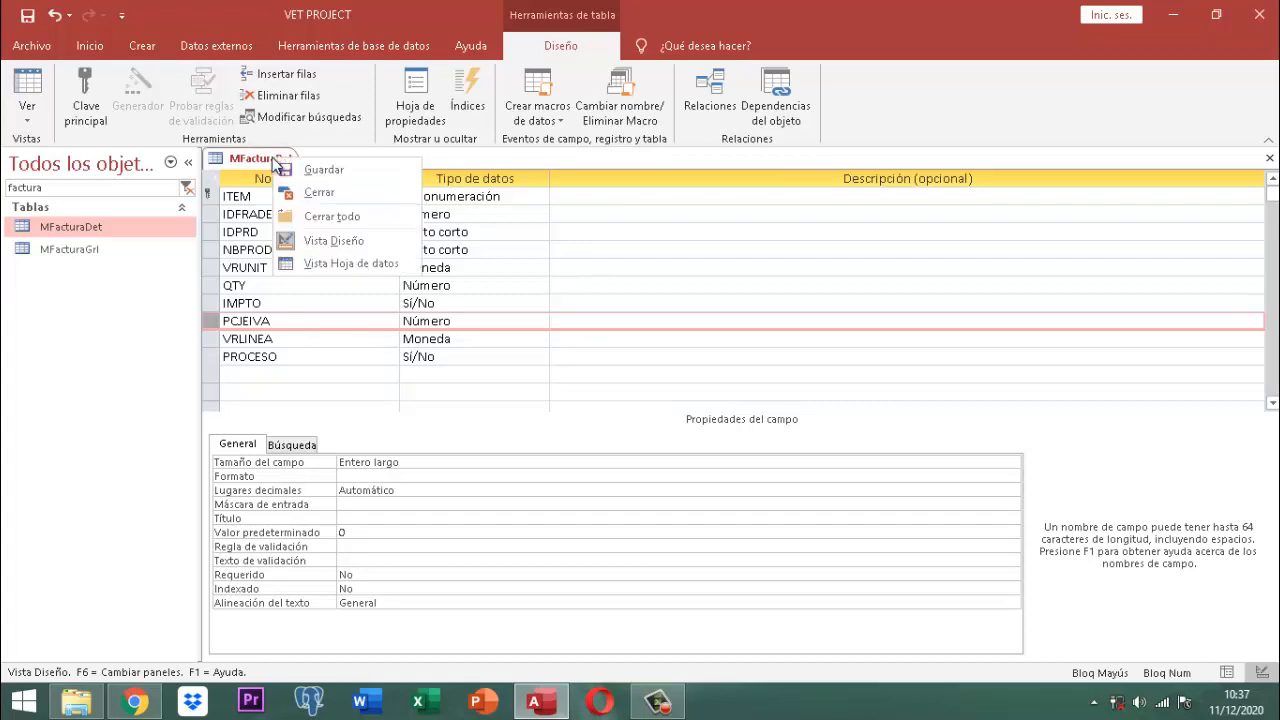
right_click(263, 157)
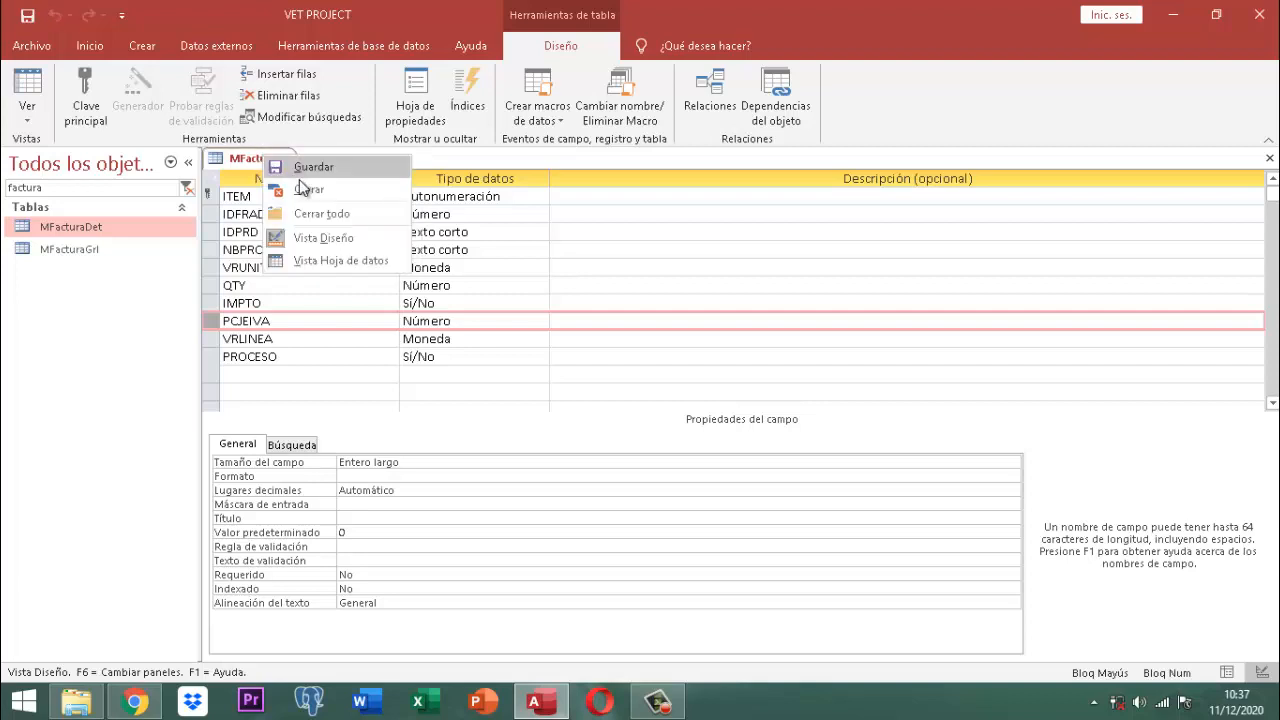
left_click(274, 188)
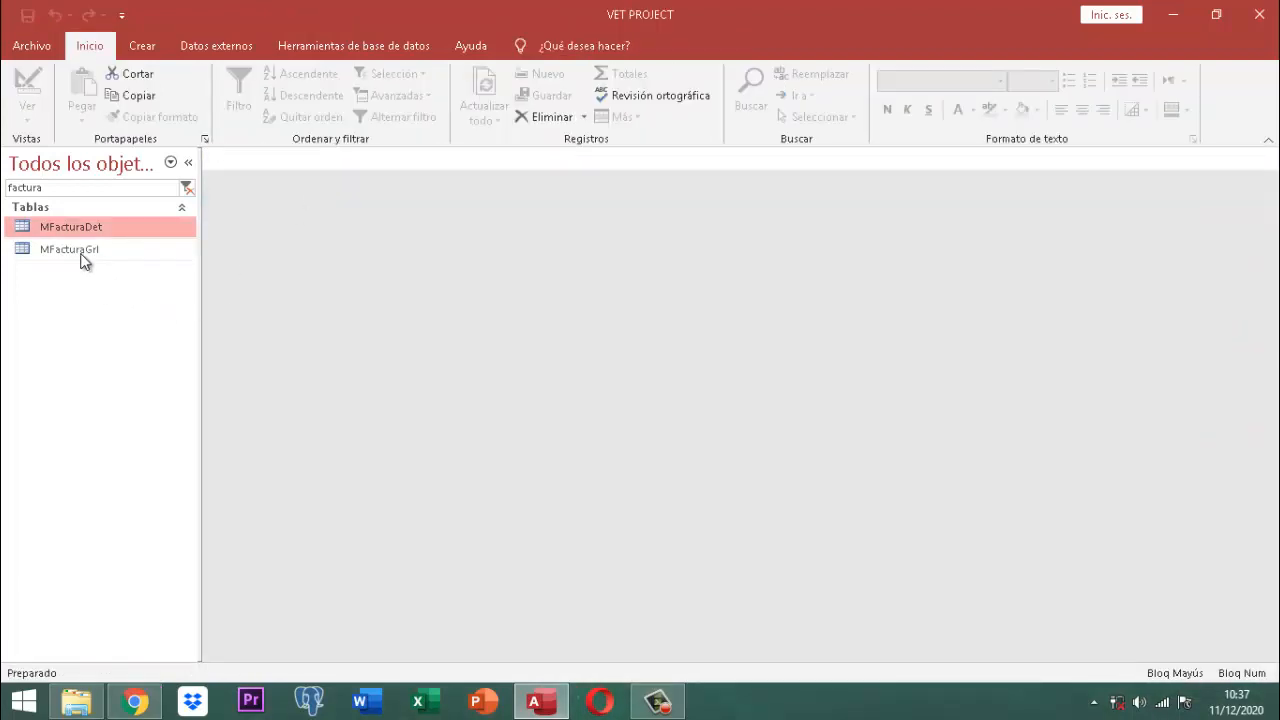
Step: Open the MFacturaGrl table in Design view
left_click(84, 258)
right_click(84, 258)
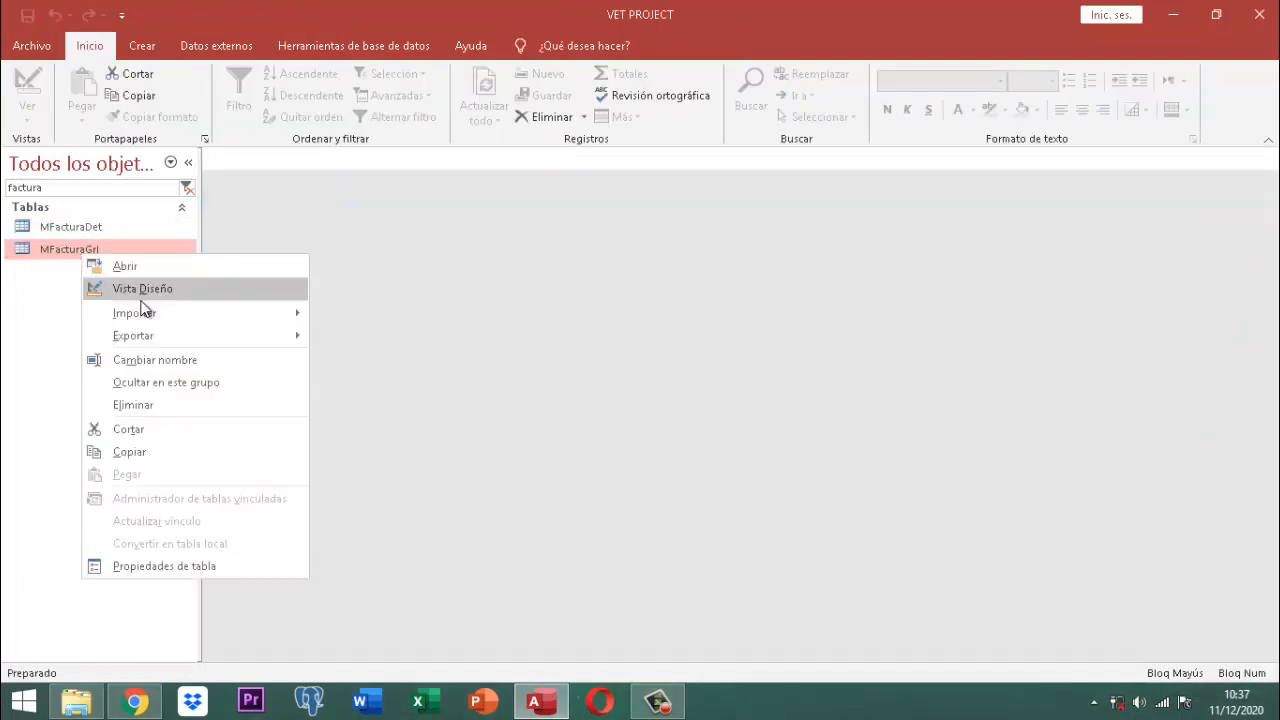
left_click(143, 288)
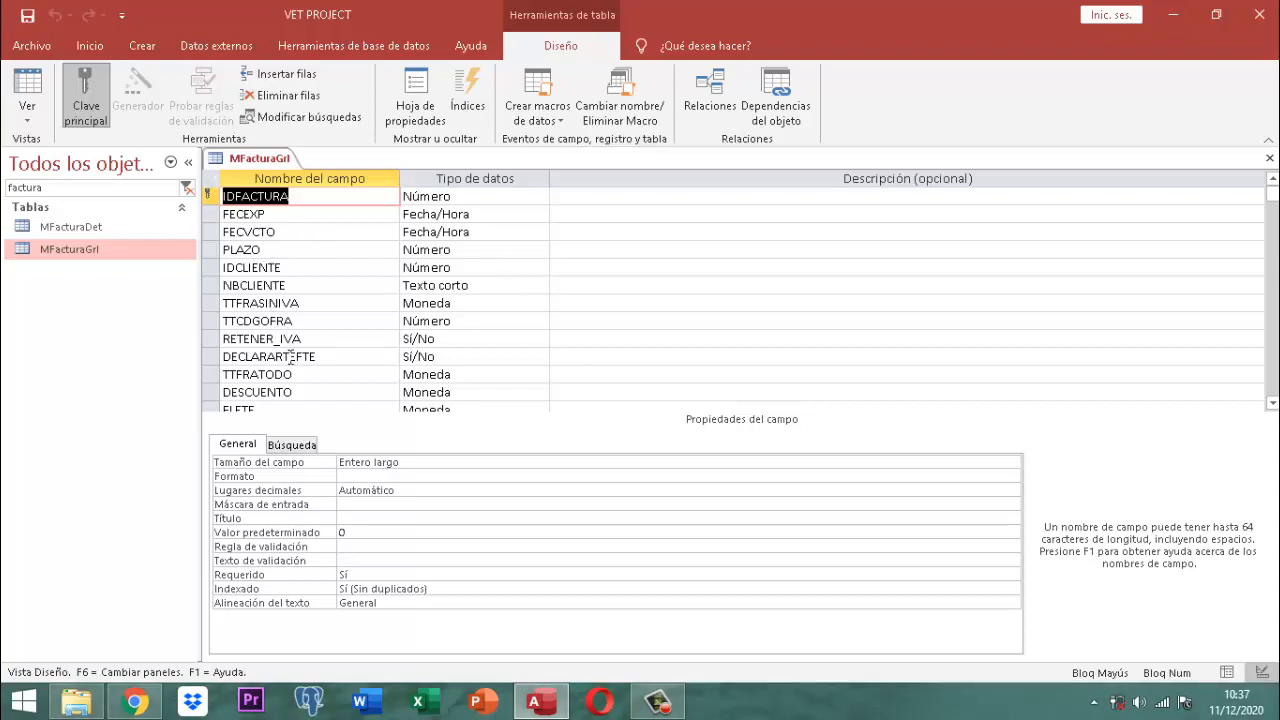
scroll(296, 385, "down", 2)
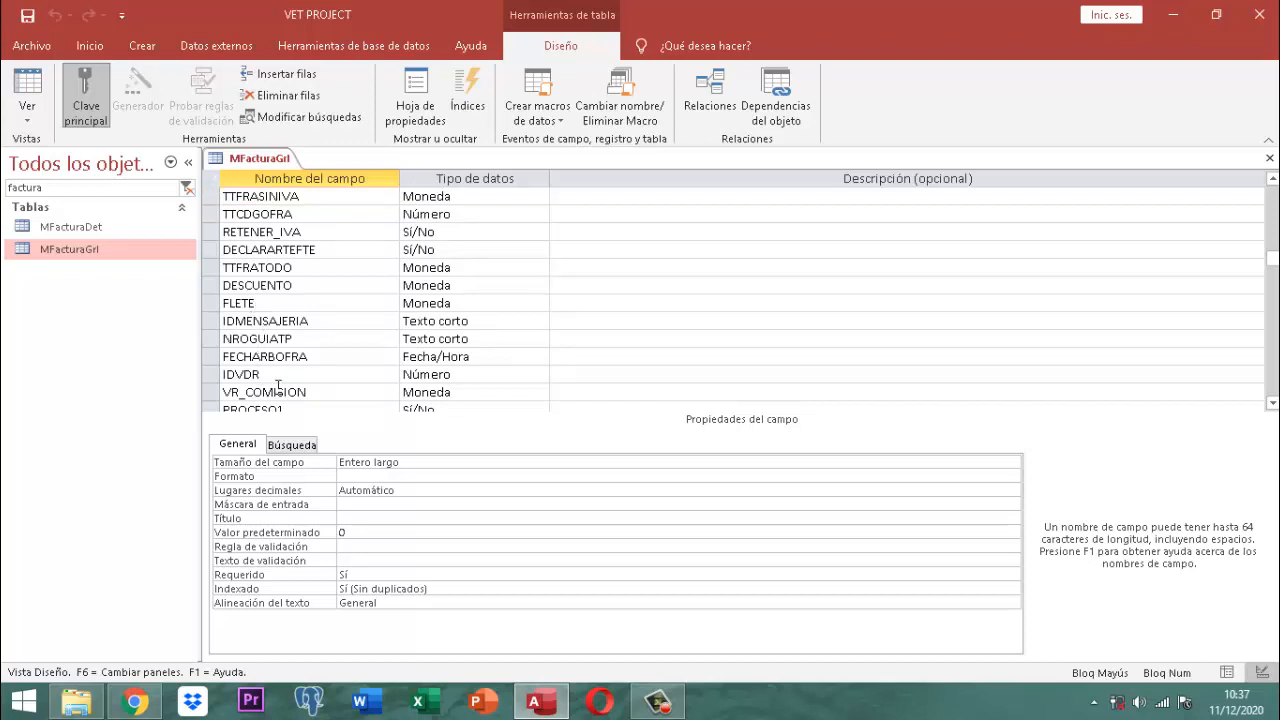
scroll(278, 388, "down", 2)
scroll(302, 303, "up", 3)
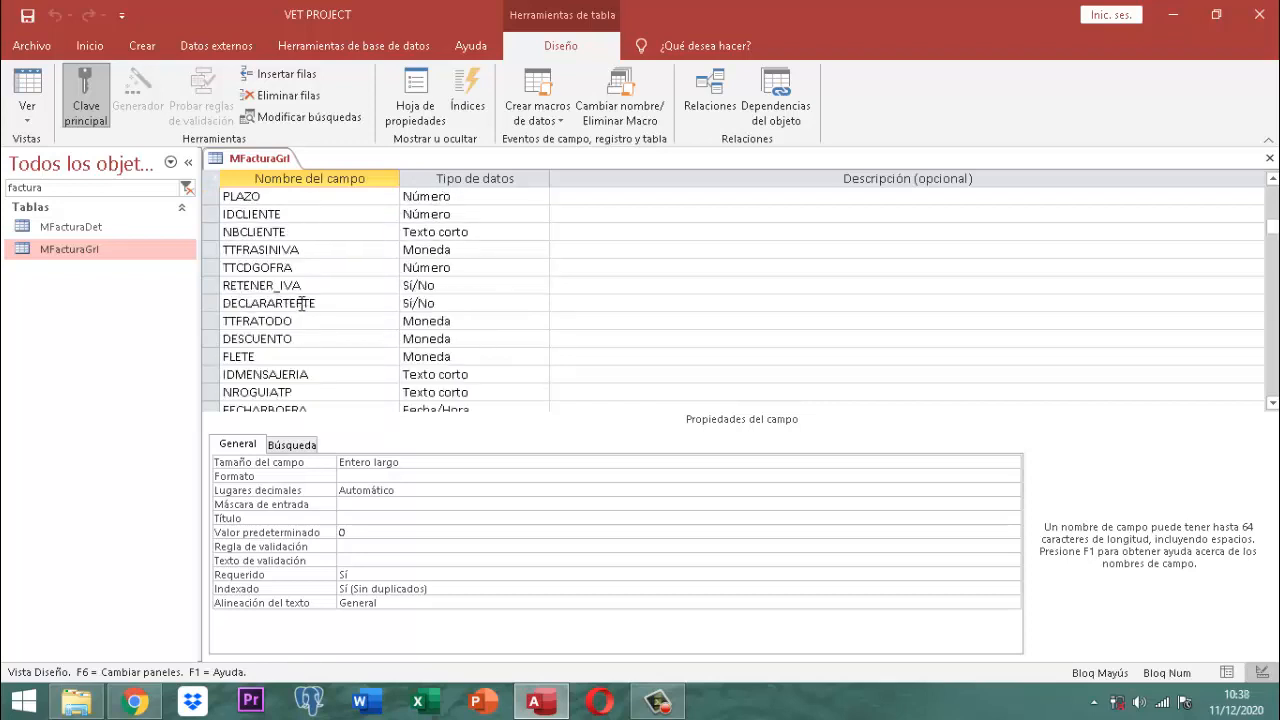
scroll(302, 303, "up", 1)
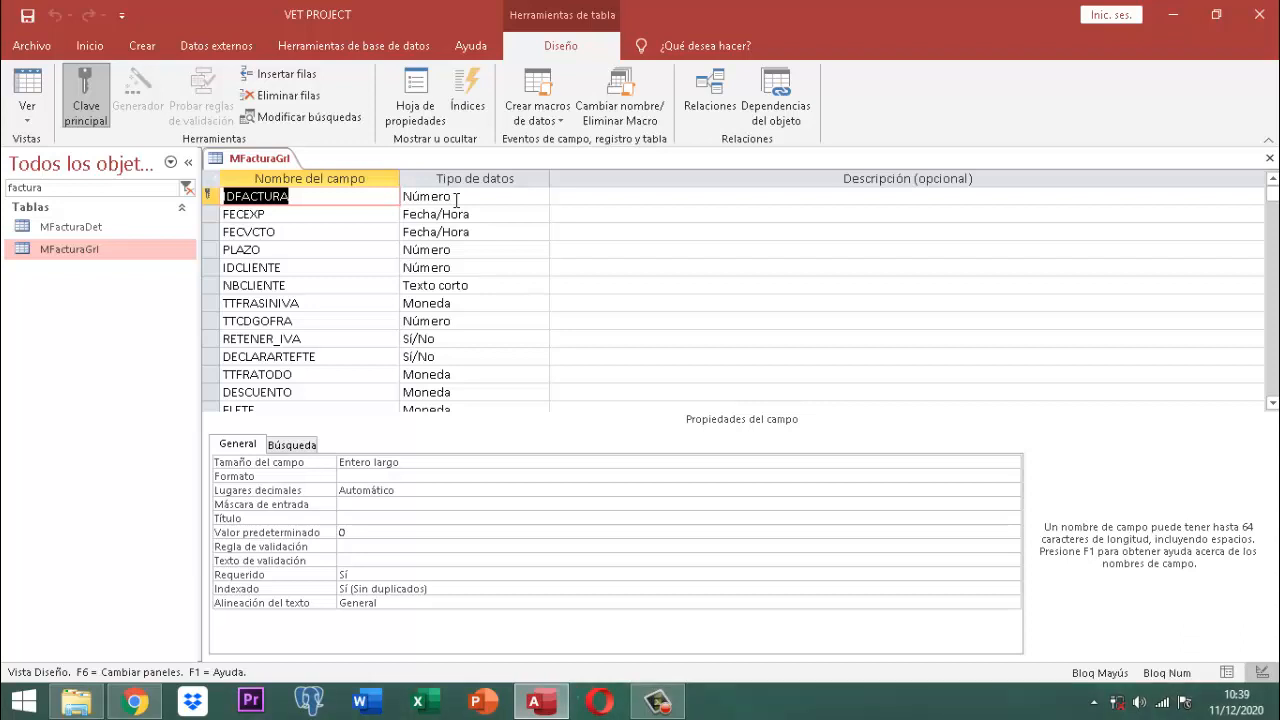
Step: Change the IDFACTURA field's data type to Texto corto
left_click(456, 197)
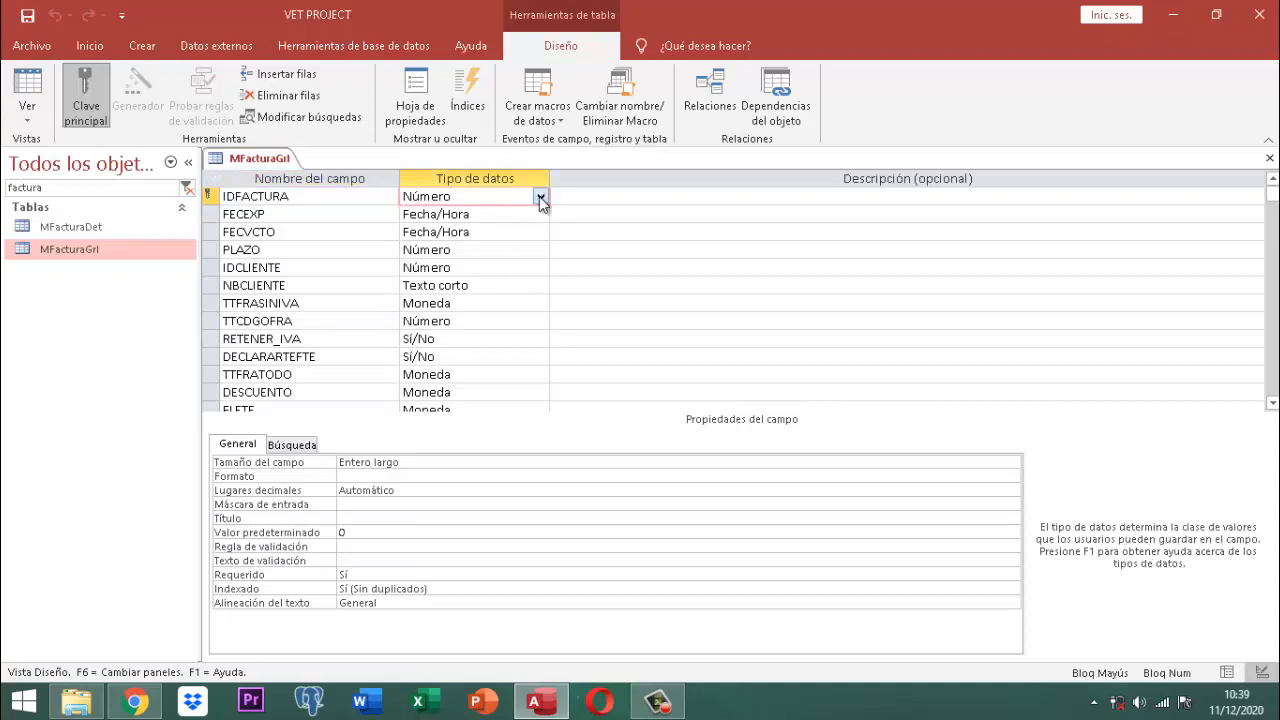
left_click(539, 196)
left_click(468, 215)
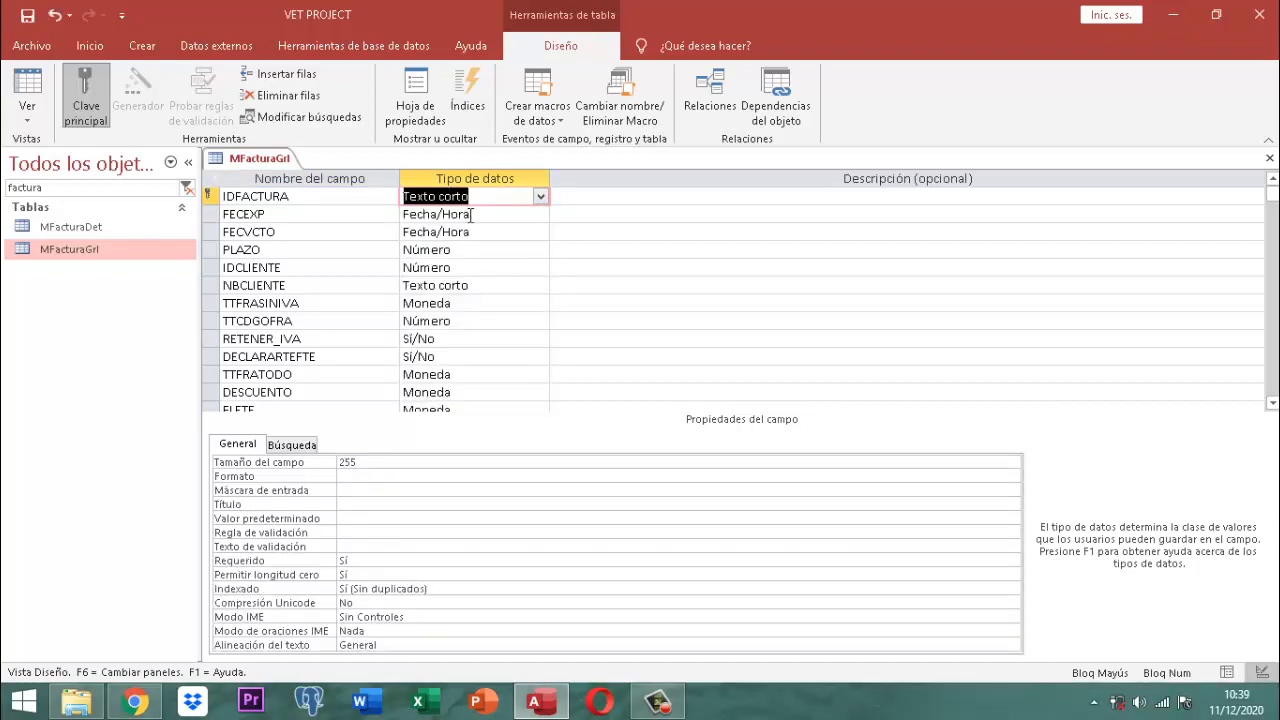
Step: Set the FECEXP field's Formato to Fecha corta
left_click(292, 213)
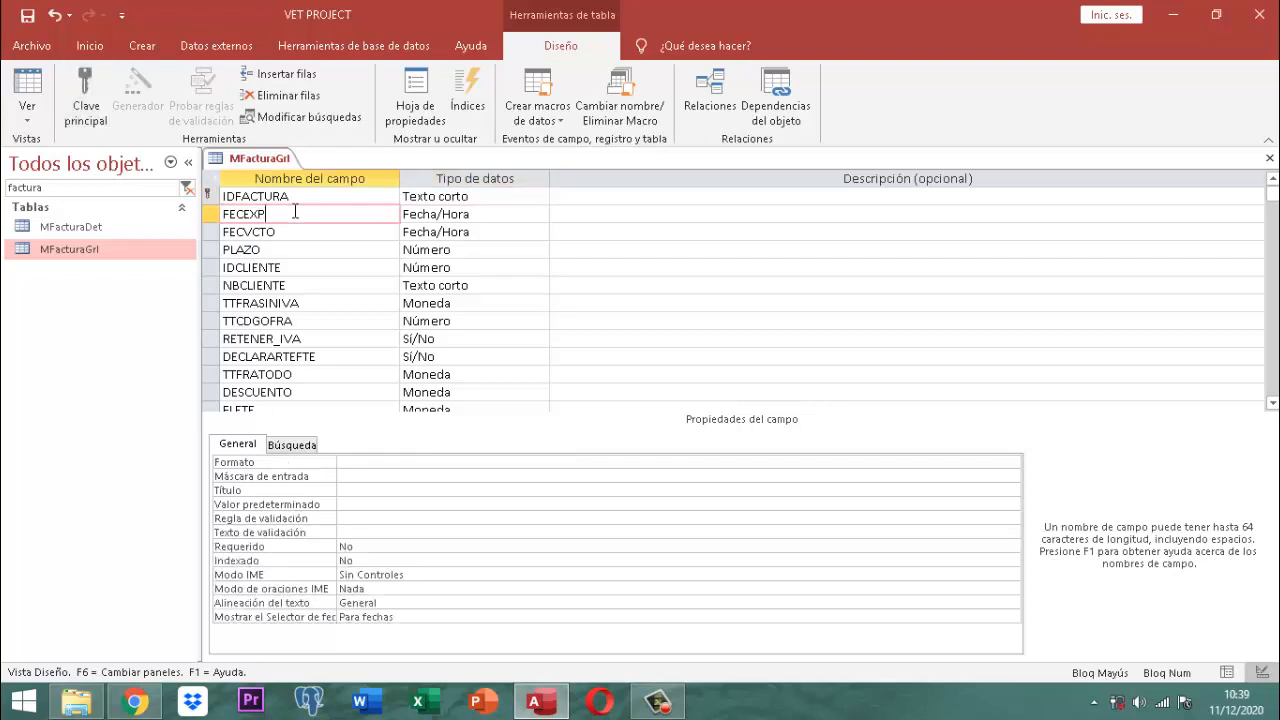
left_click(376, 461)
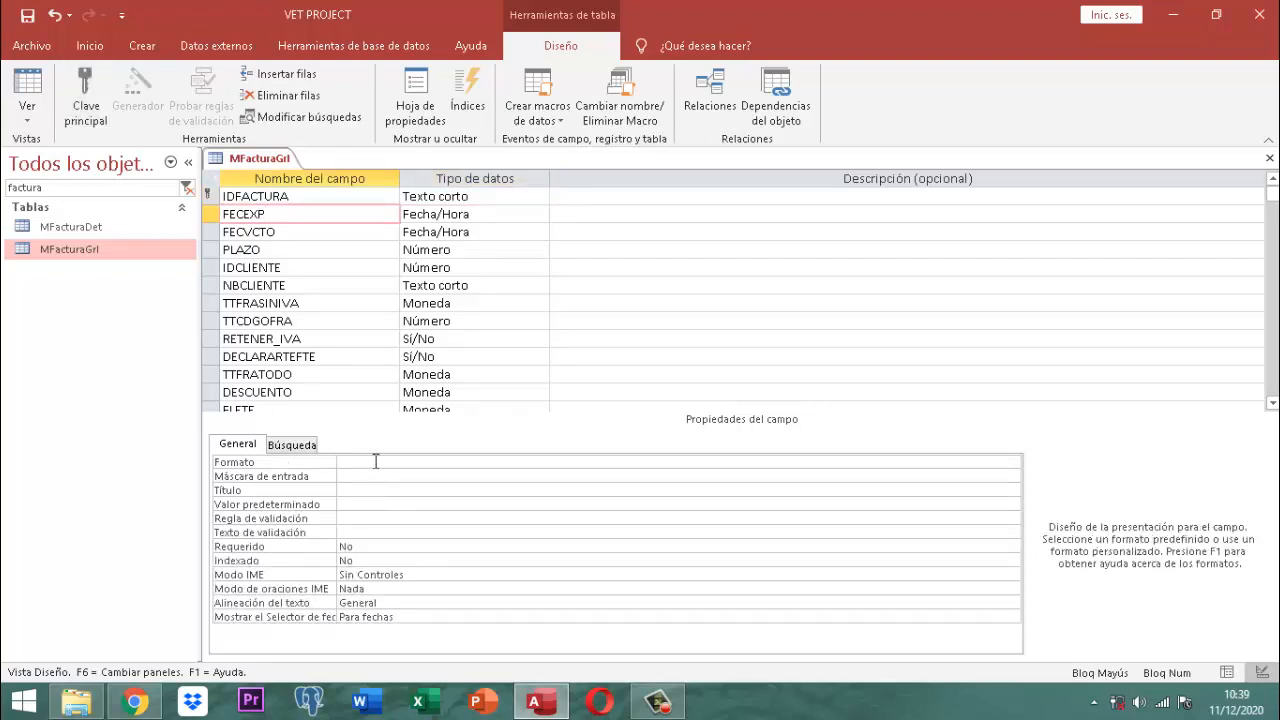
left_click(1013, 462)
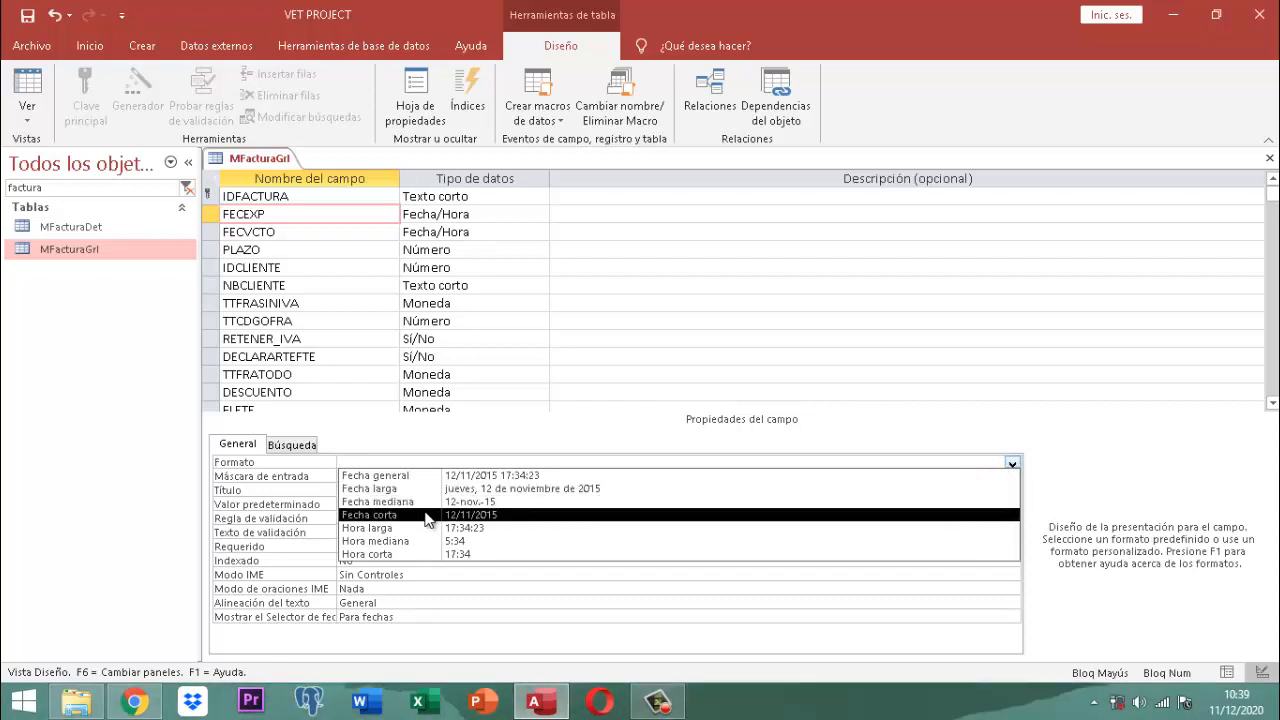
left_click(464, 514)
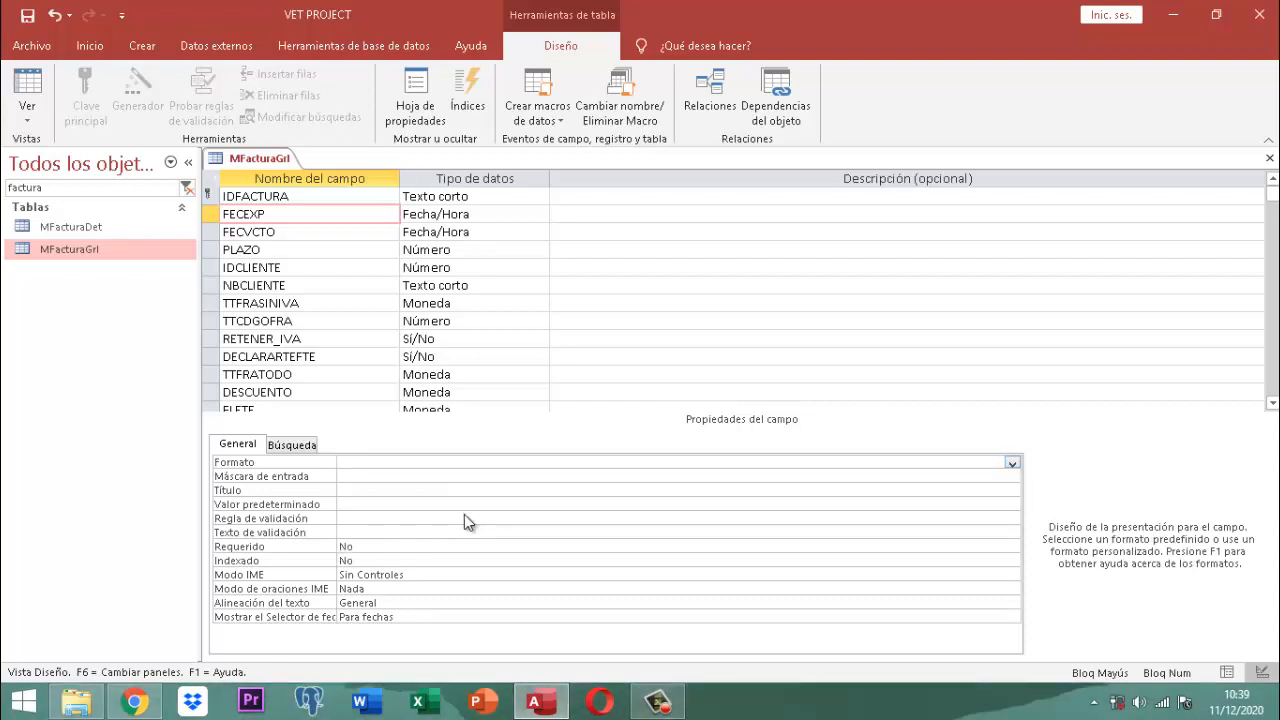
left_click(413, 474)
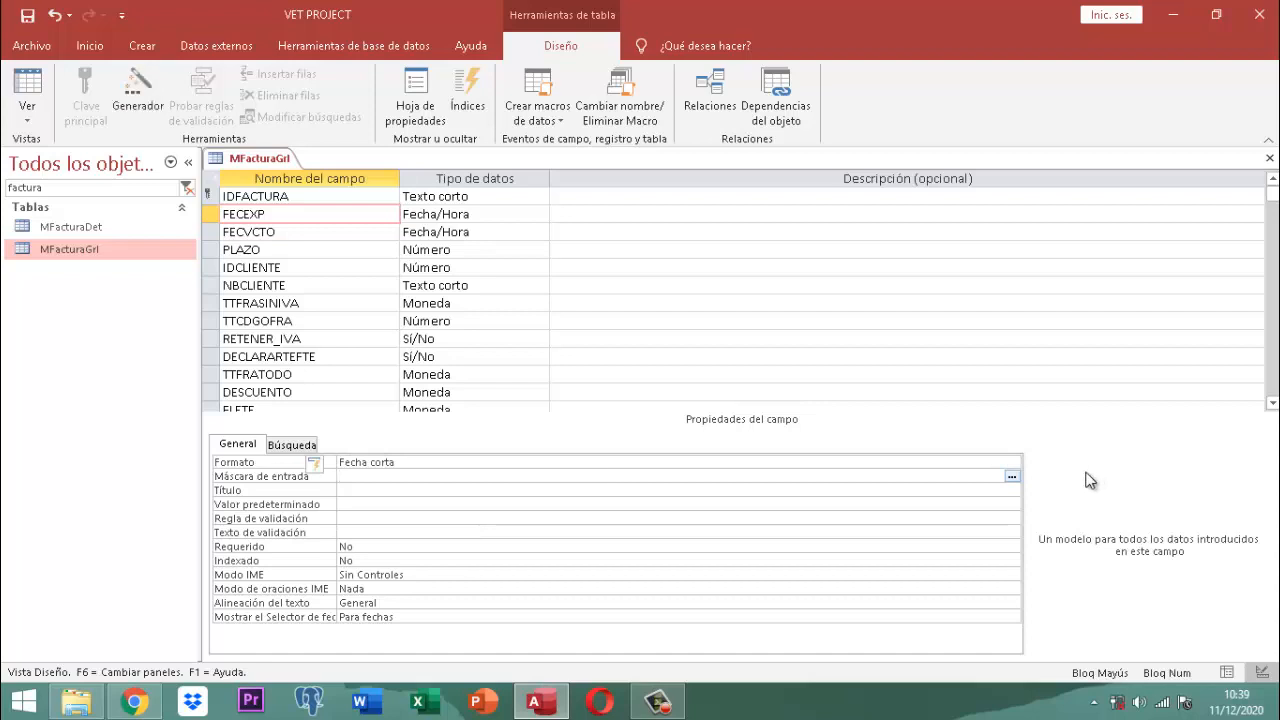
Step: Apply the Fecha corta input mask 00/00/0000 to FECEXP, saving the table when prompted
left_click(1012, 477)
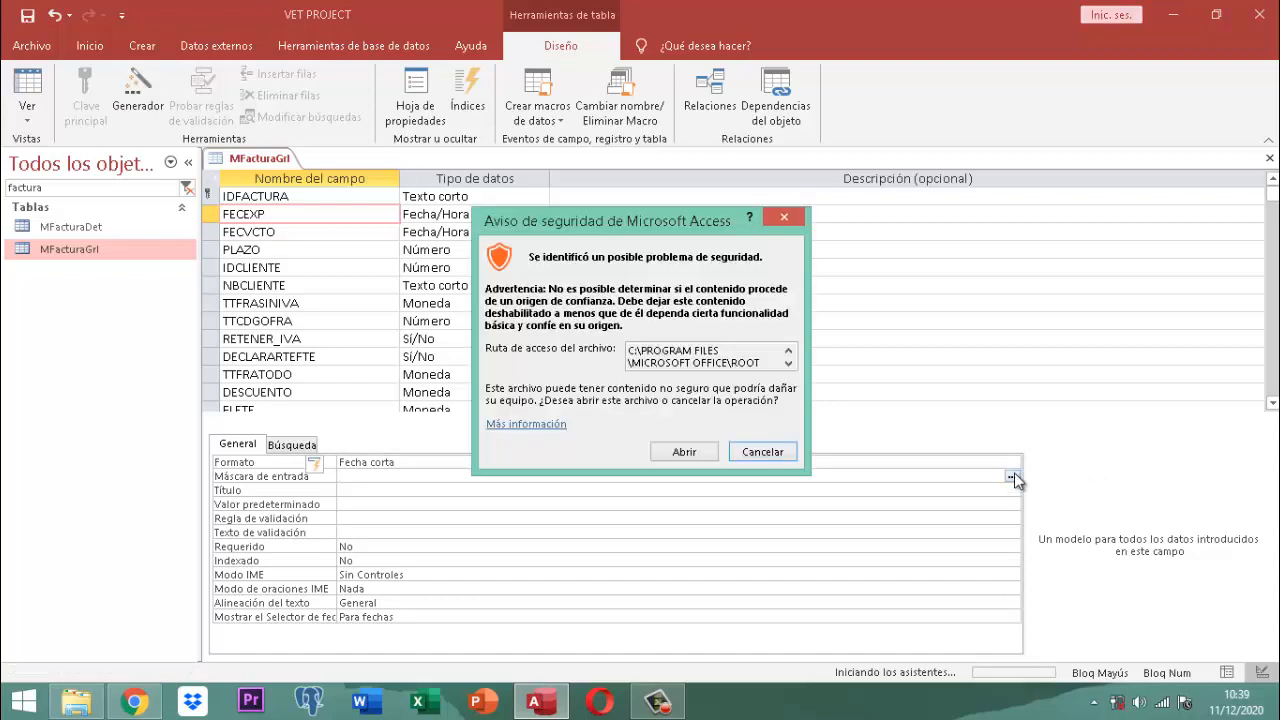
left_click(686, 452)
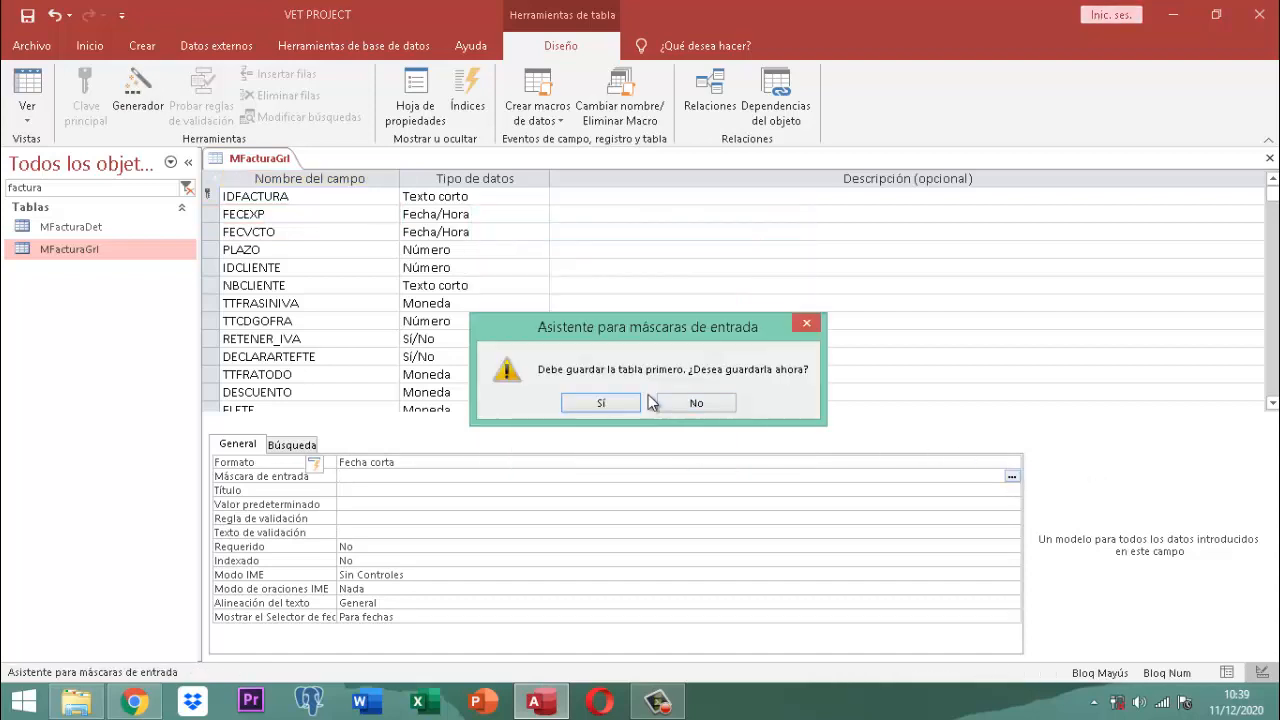
left_click(601, 404)
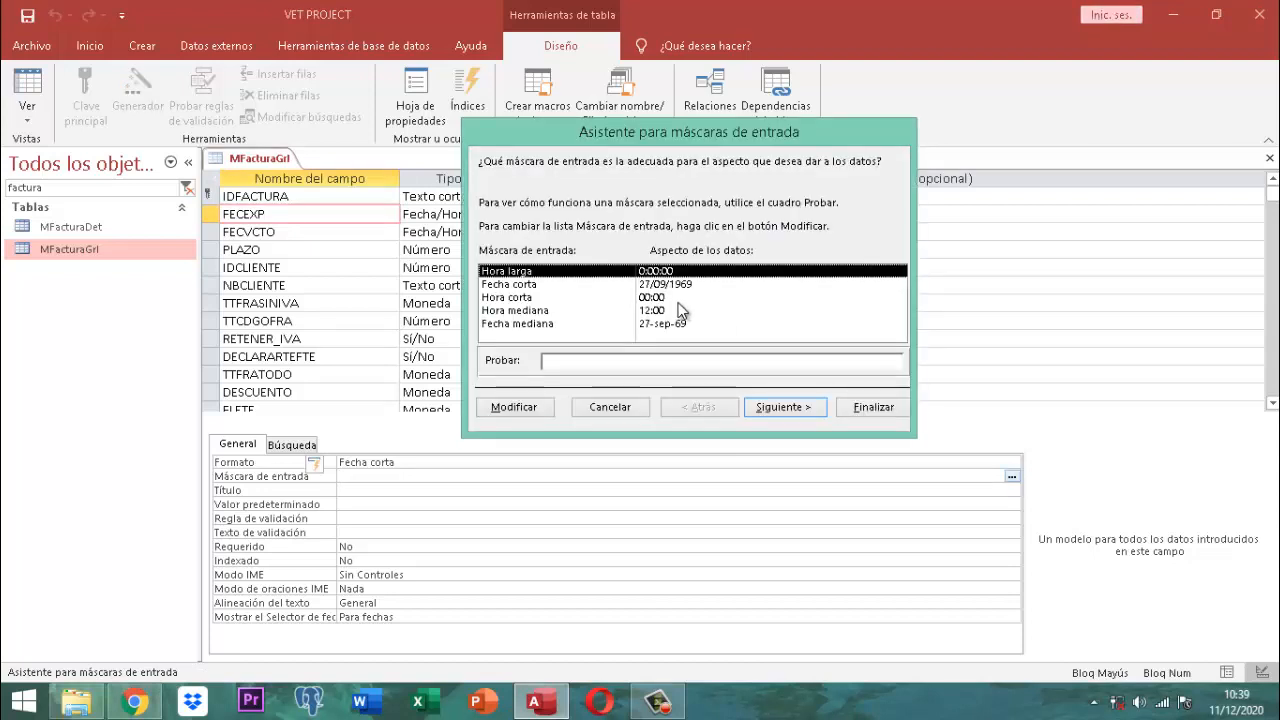
left_click(652, 285)
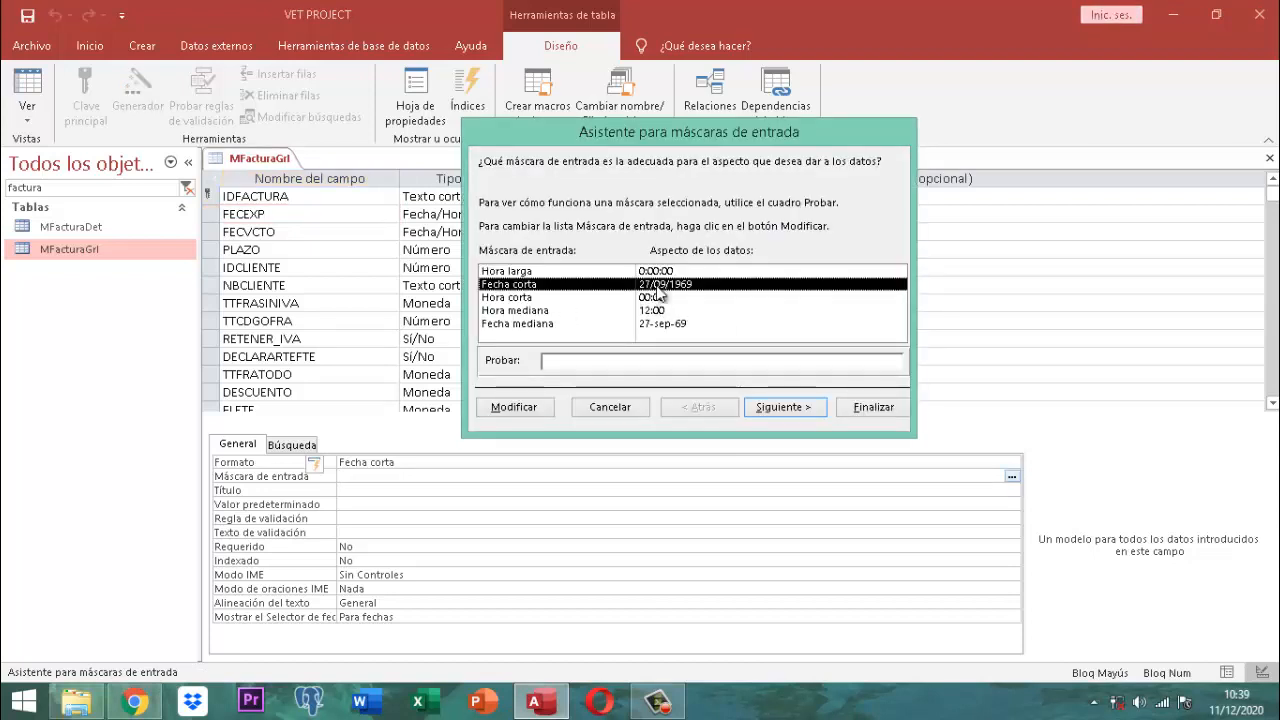
left_click(785, 407)
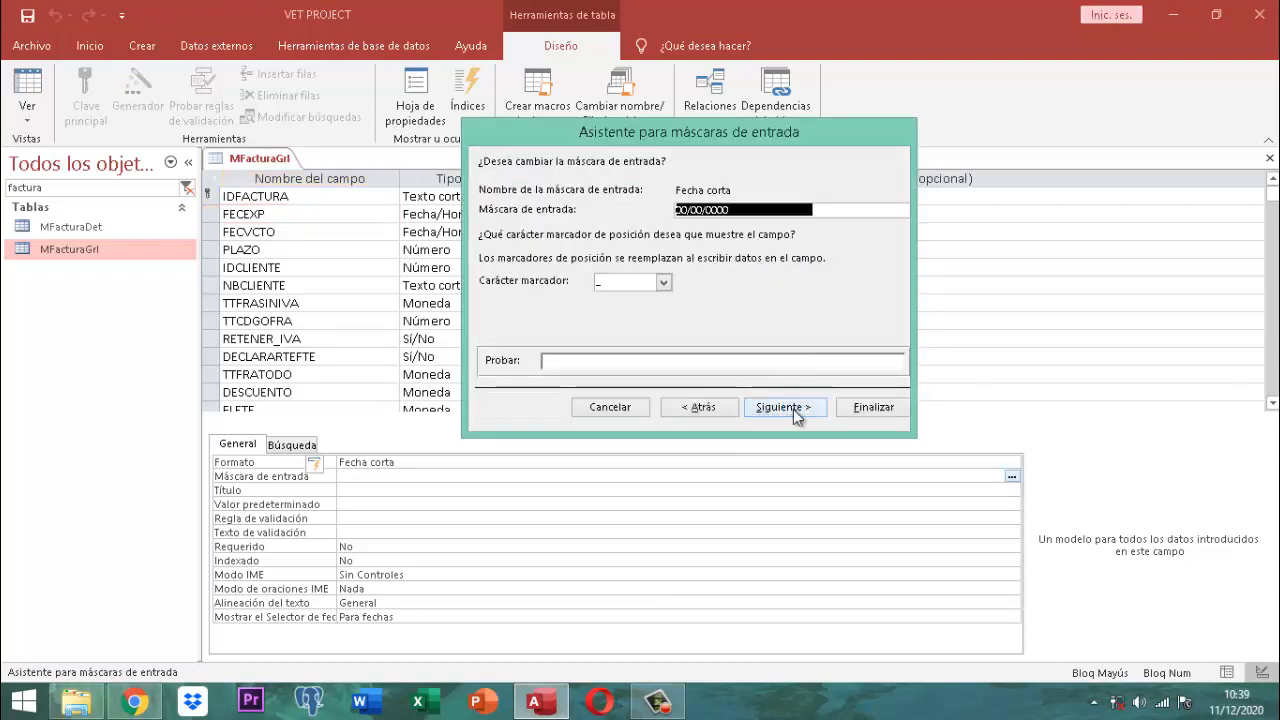
left_click(793, 408)
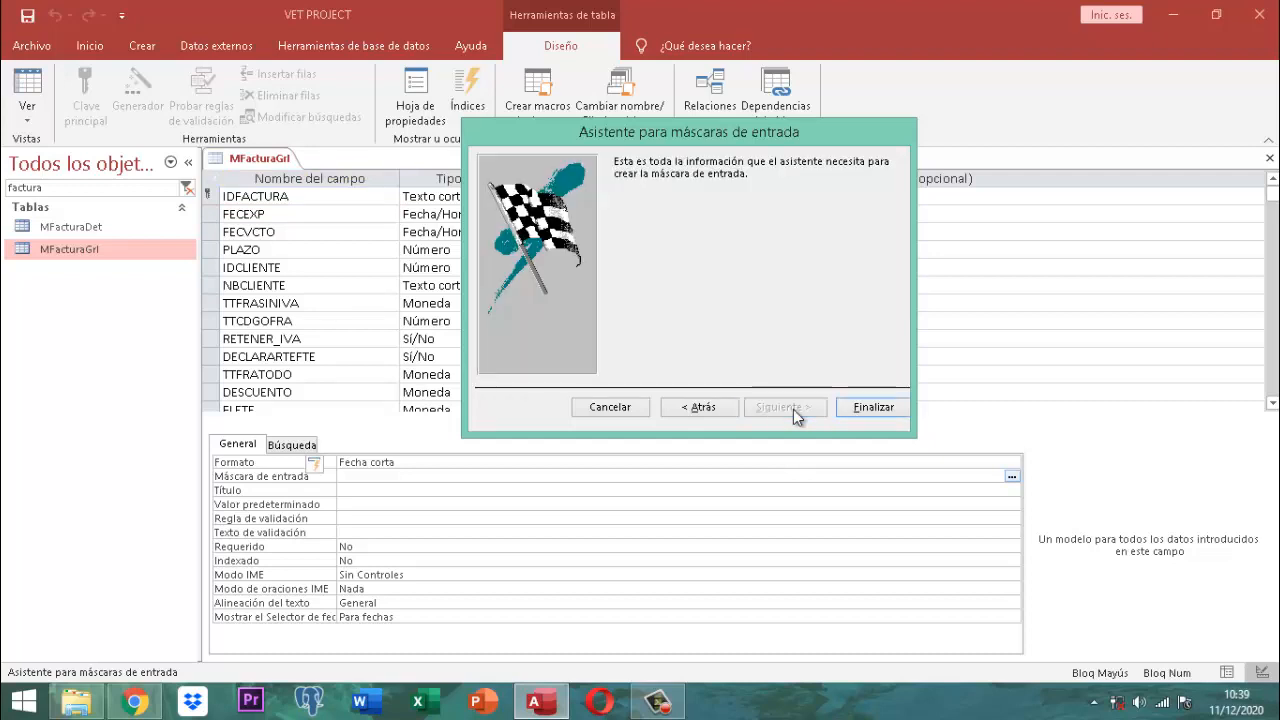
left_click(871, 408)
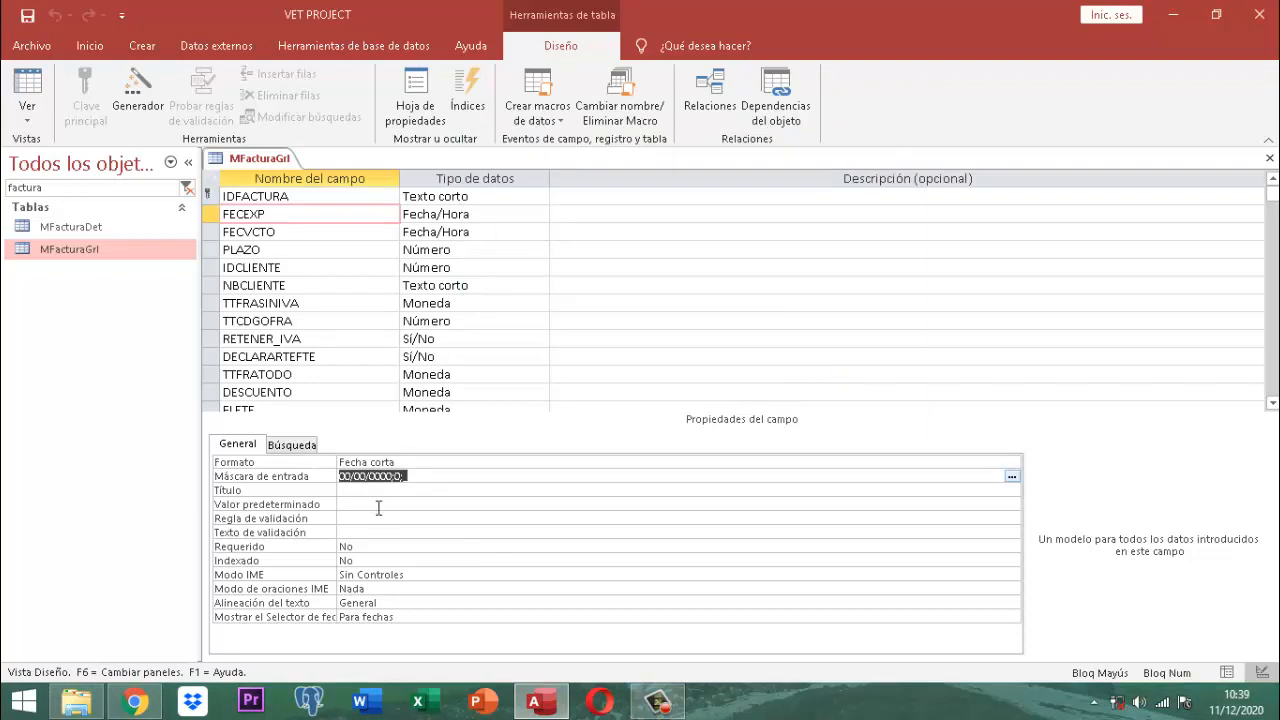
Step: Set the FECVCTO field's Formato to Fecha corta
left_click(327, 231)
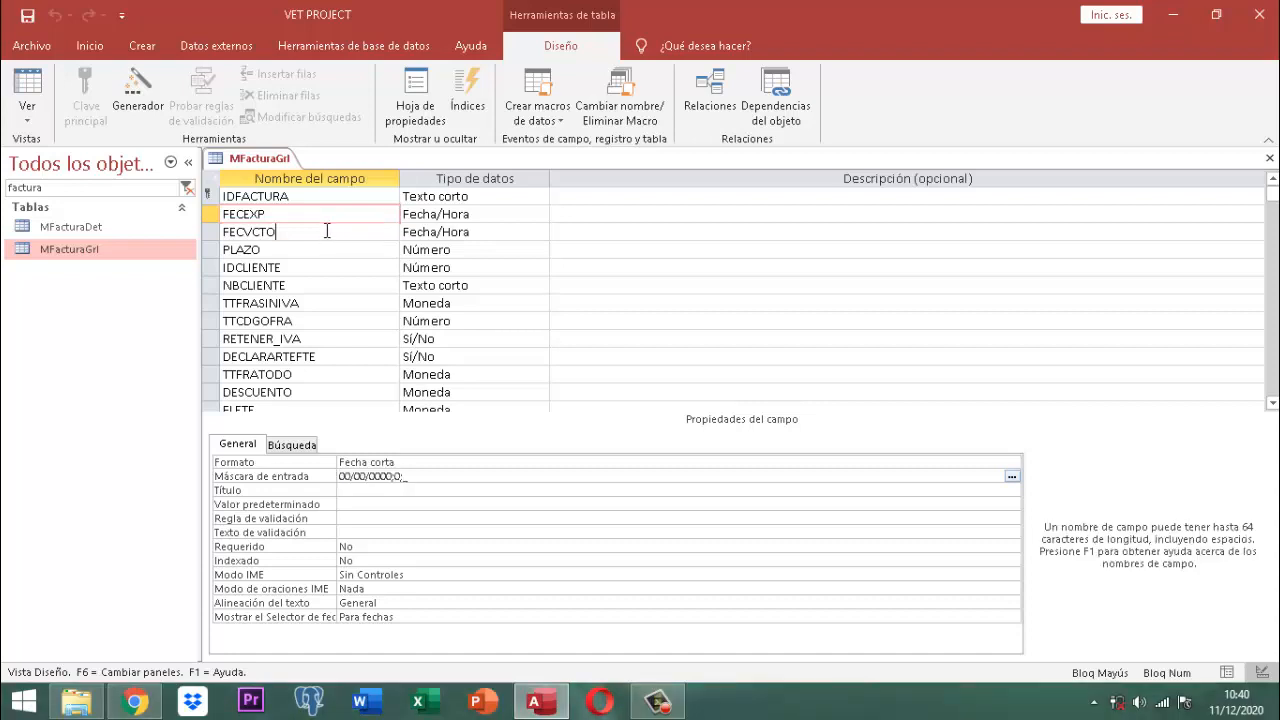
left_click(367, 459)
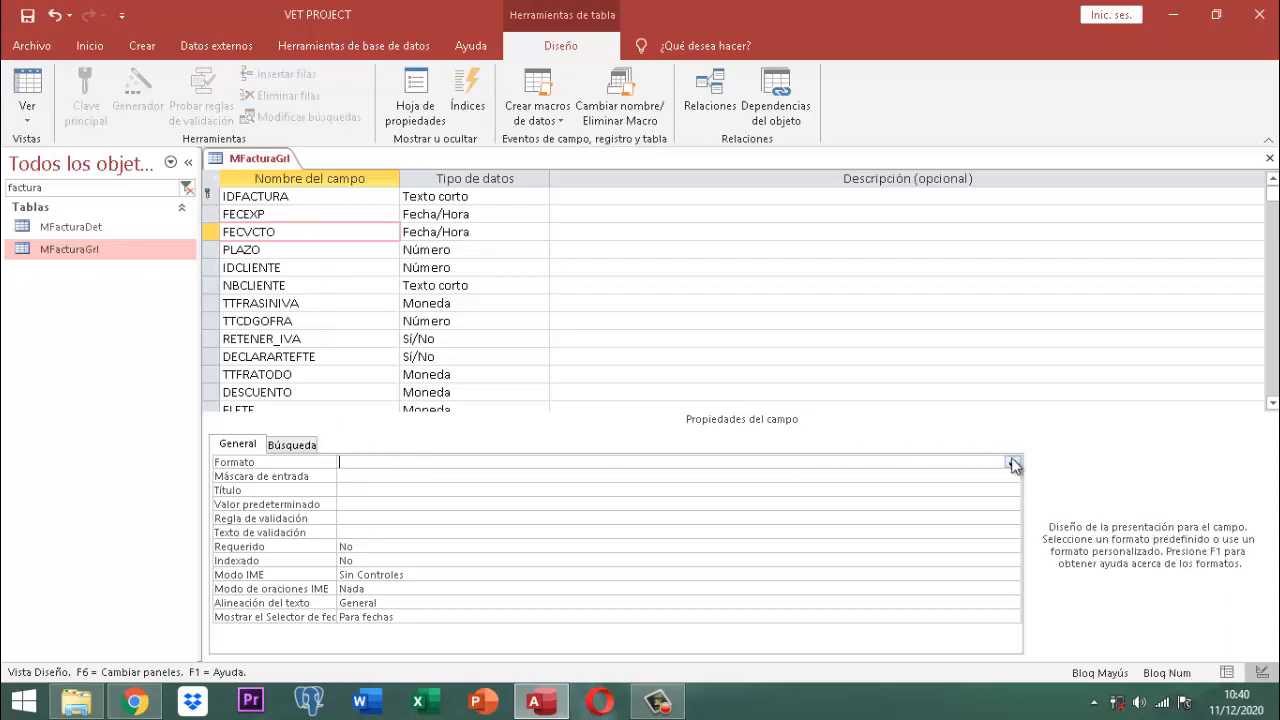
left_click(1012, 463)
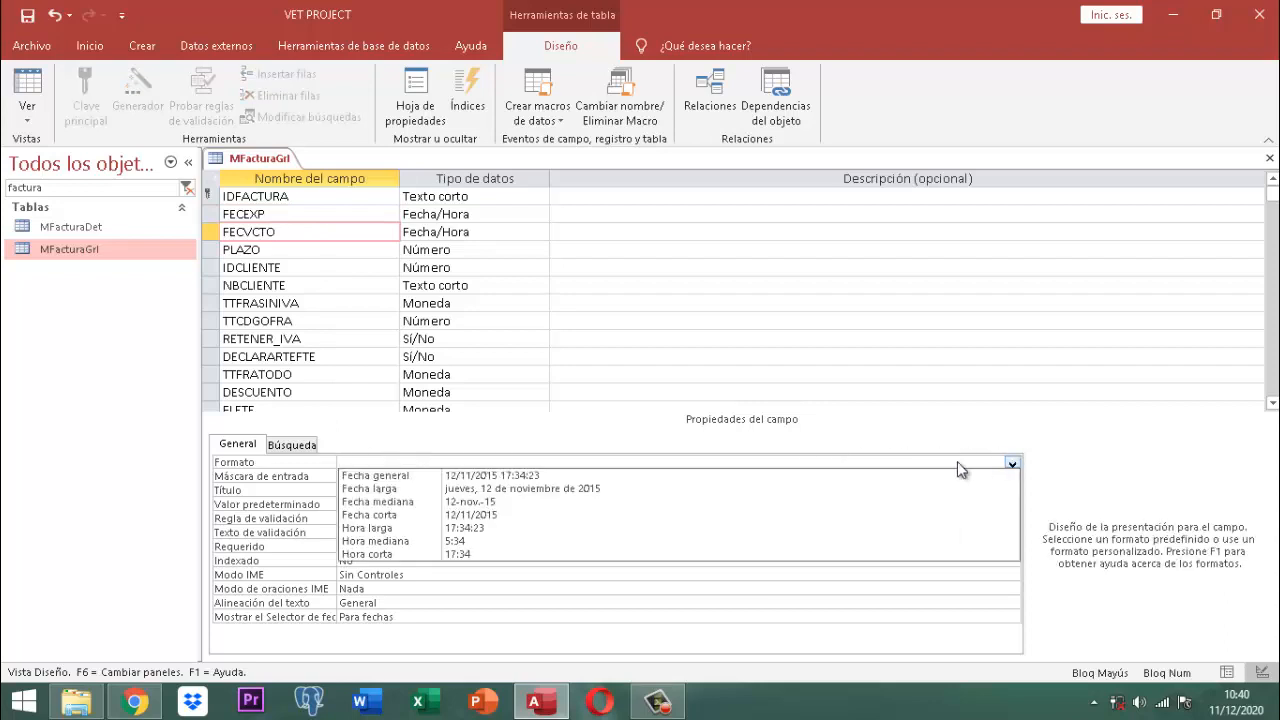
left_click(476, 515)
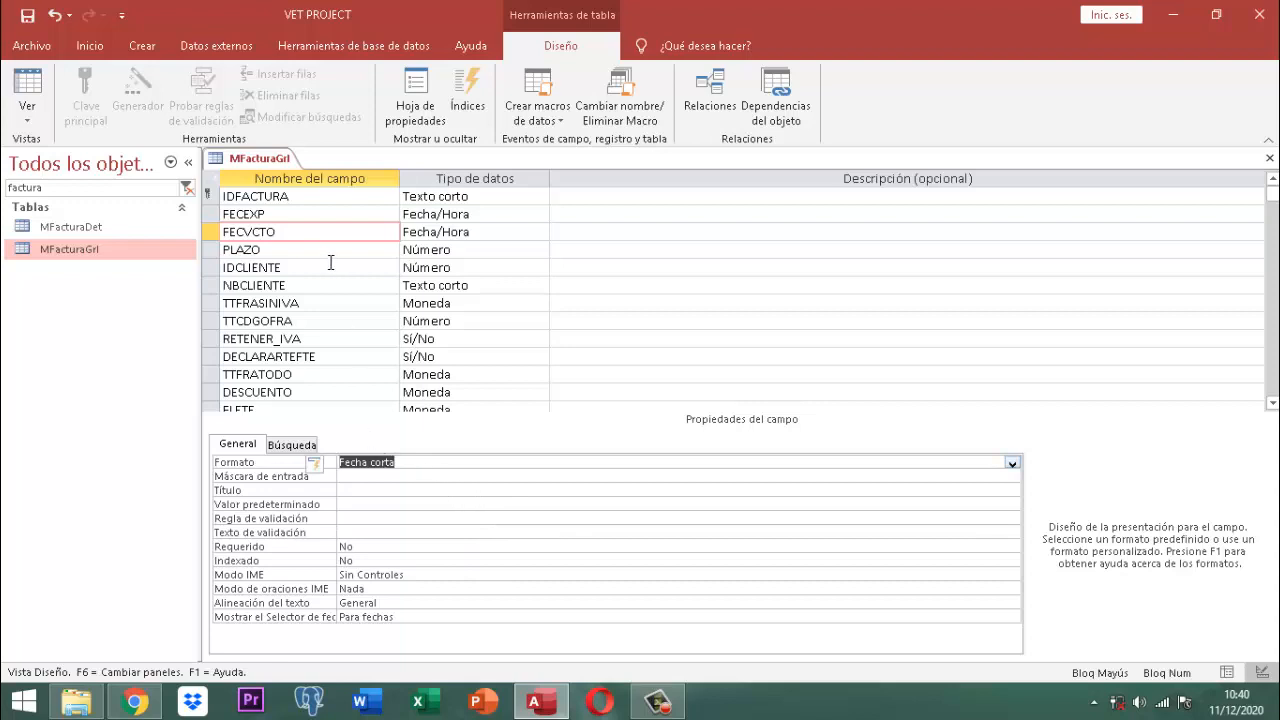
Step: Copy FECEXP's 00/00/0000;0;_ input mask into FECVCTO's Máscara de entrada
left_click(271, 212)
left_click(410, 476)
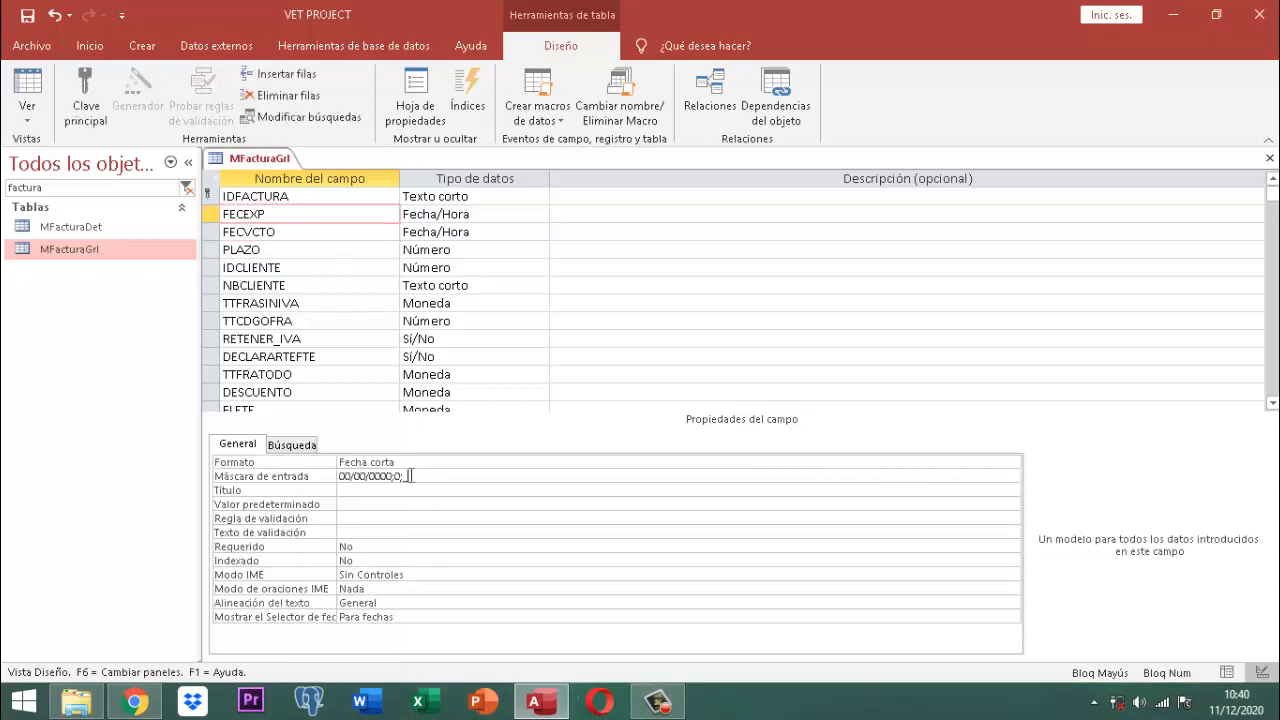
left_click(301, 478)
key("ctrl+c")
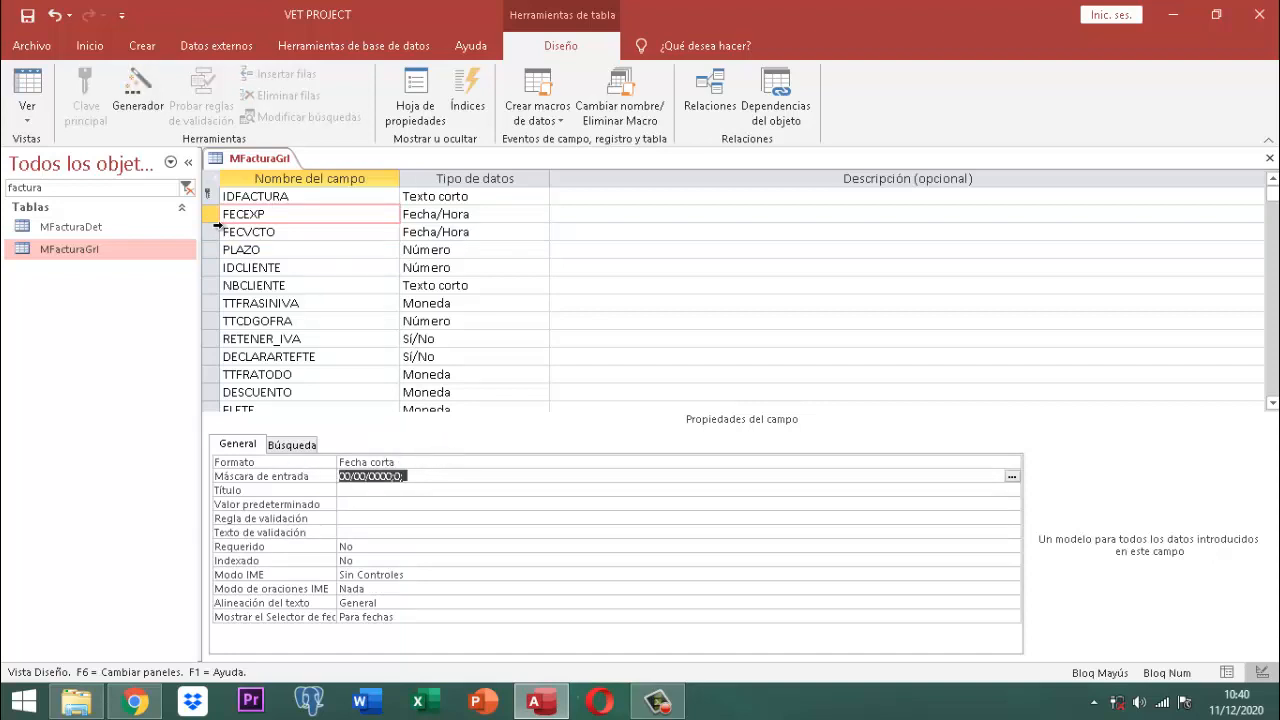
left_click(300, 234)
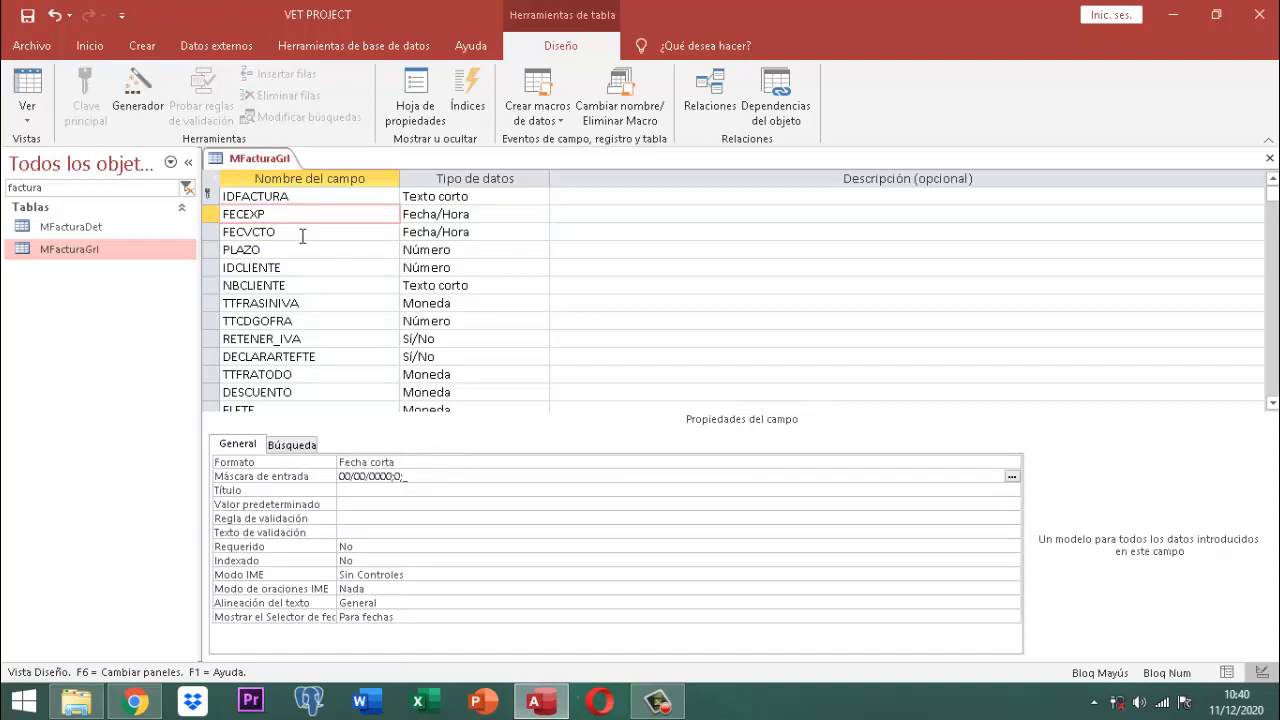
left_click(370, 477)
left_click(370, 477)
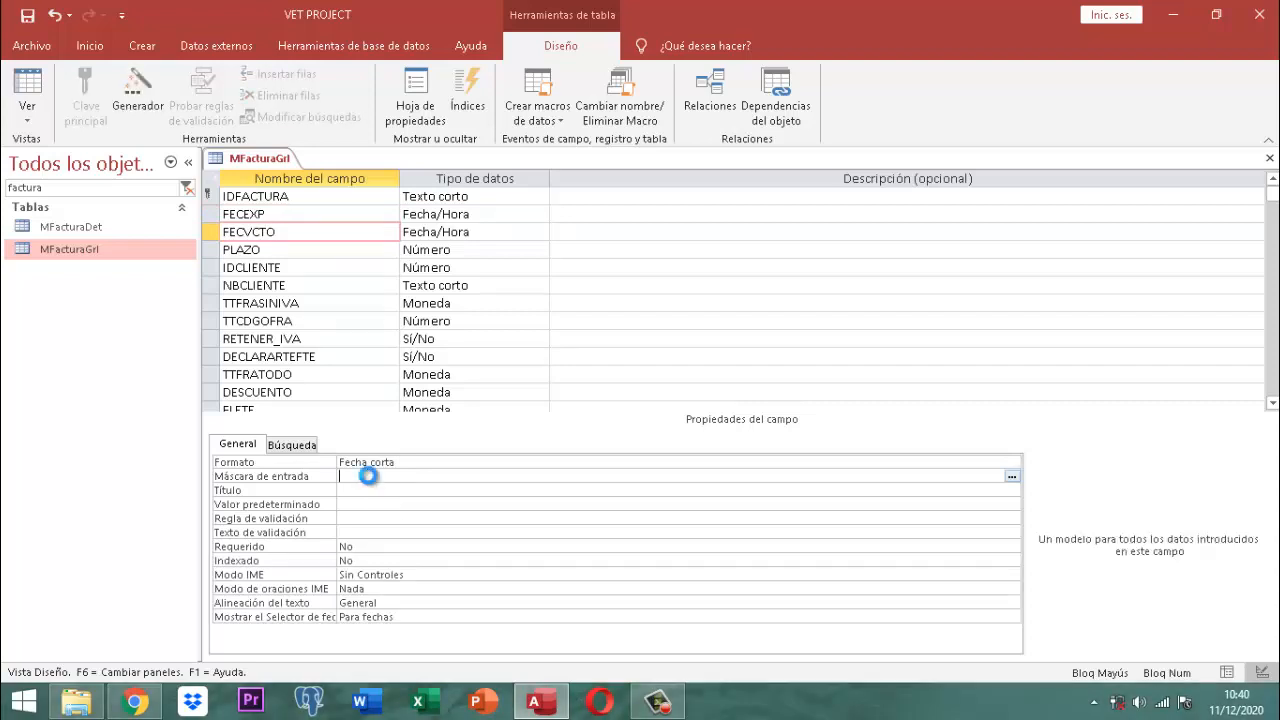
key("ctrl+v")
Step: Drag the PLAZO row up so it sits between FECEXP and FECVCTO
left_click(293, 250)
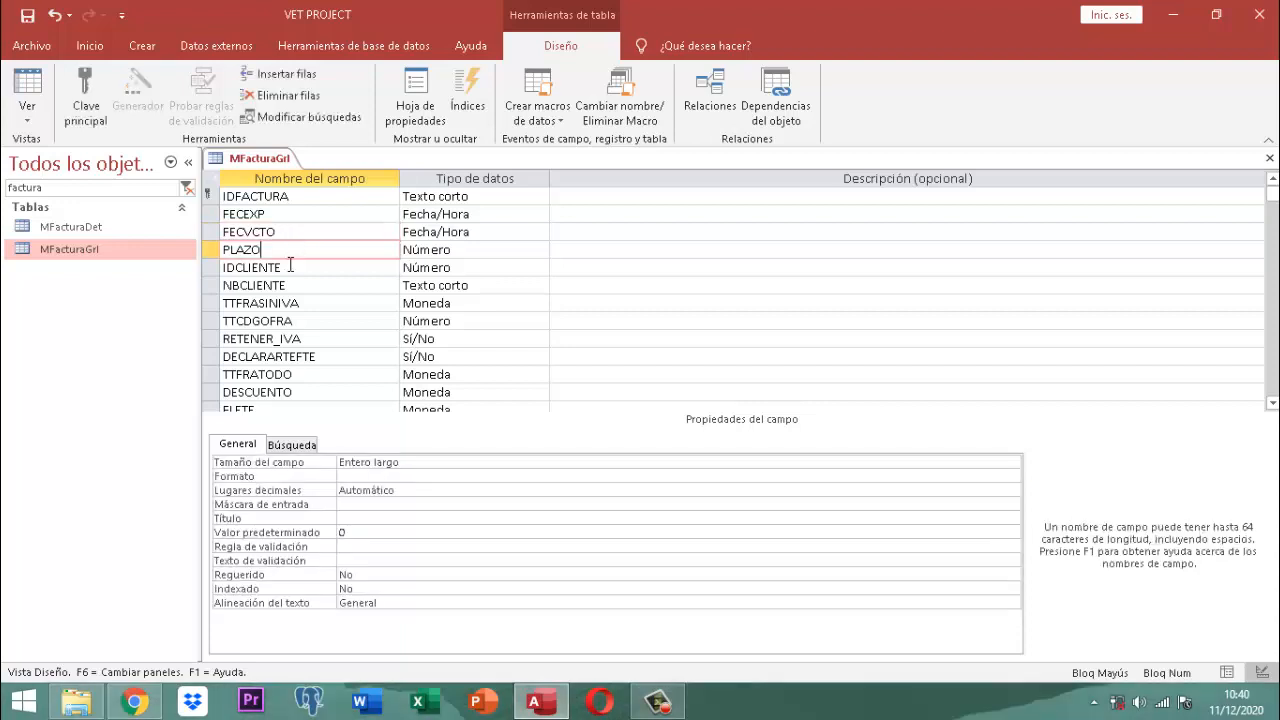
left_click(212, 256)
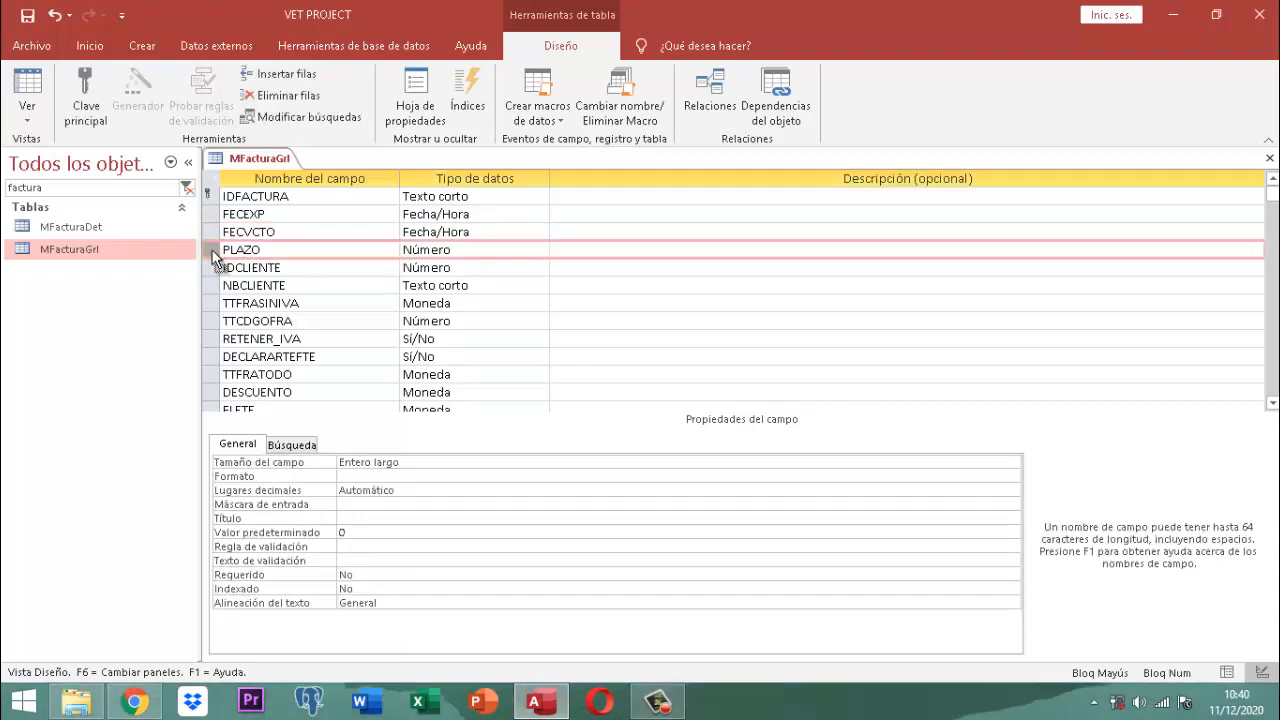
left_click_drag(213, 262, 213, 234)
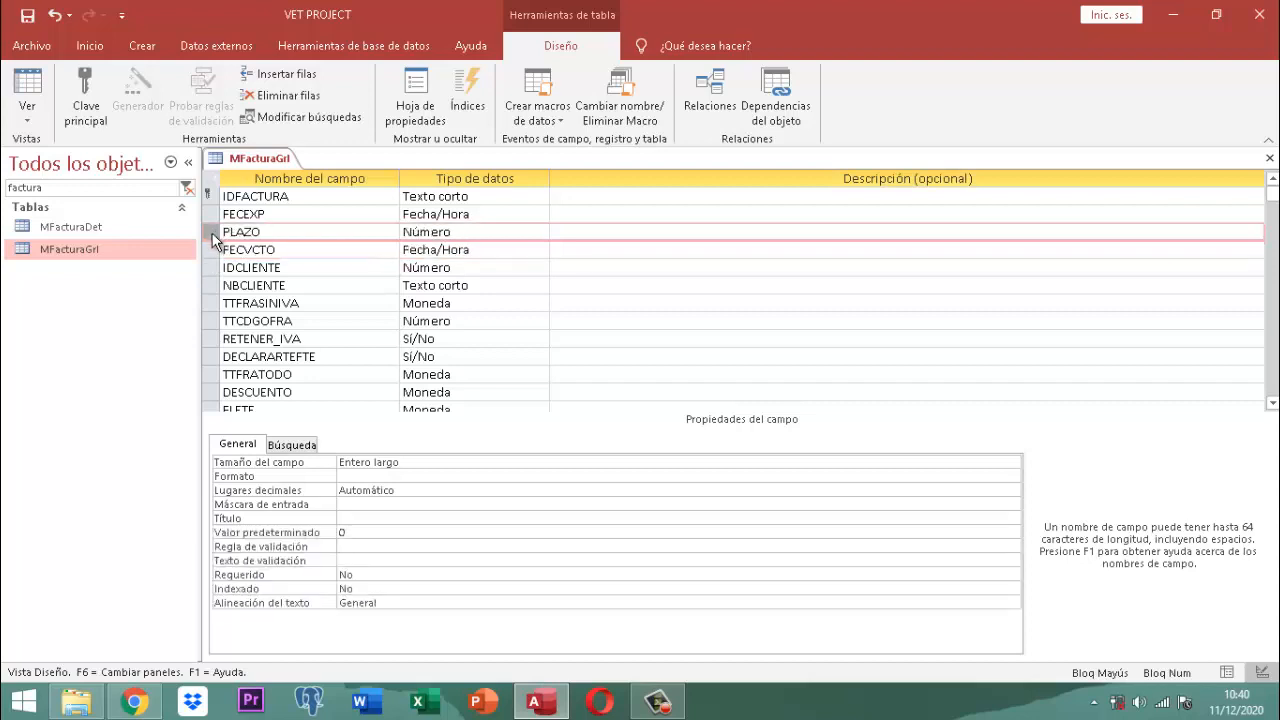
left_click(300, 229)
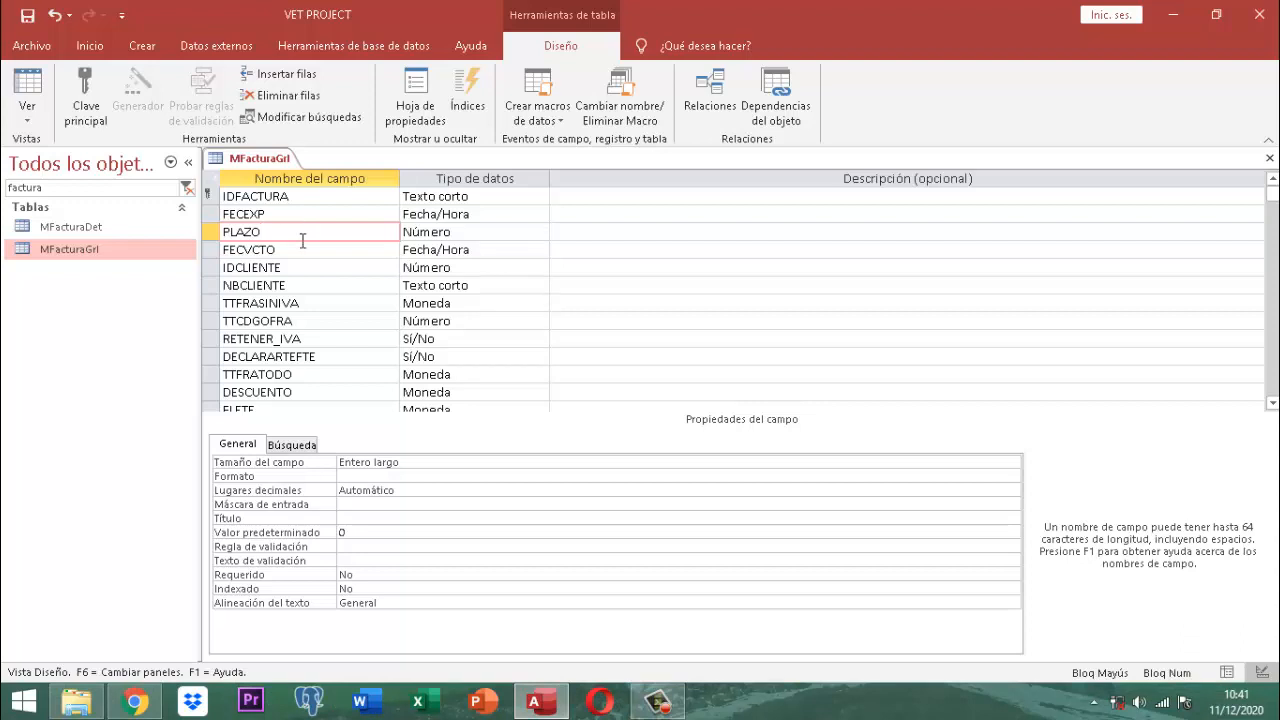
left_click(302, 250)
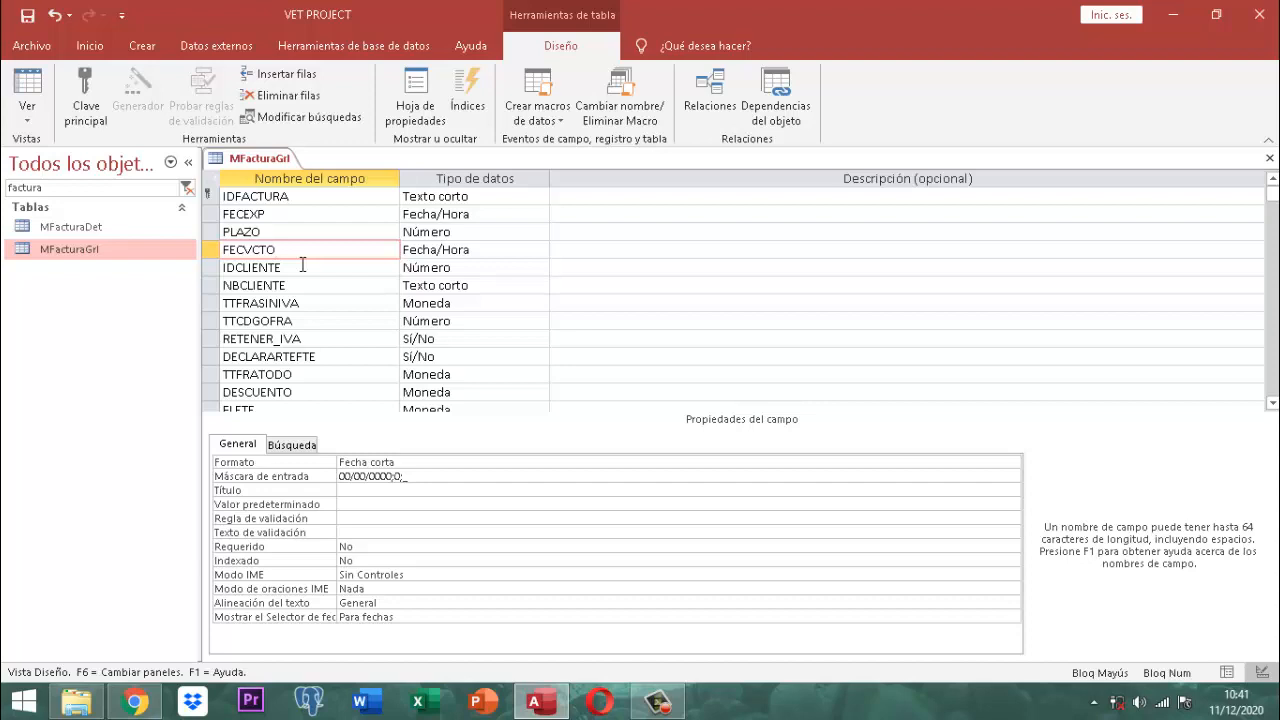
left_click(302, 266)
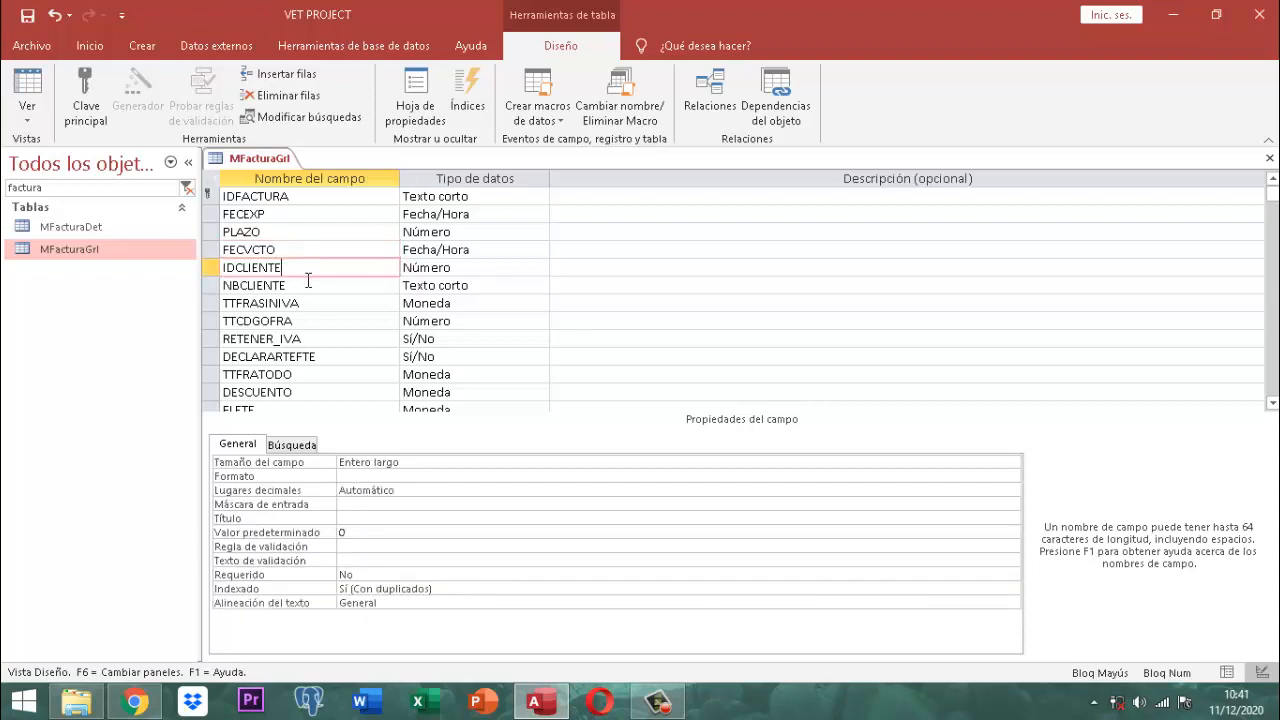
left_click(308, 285)
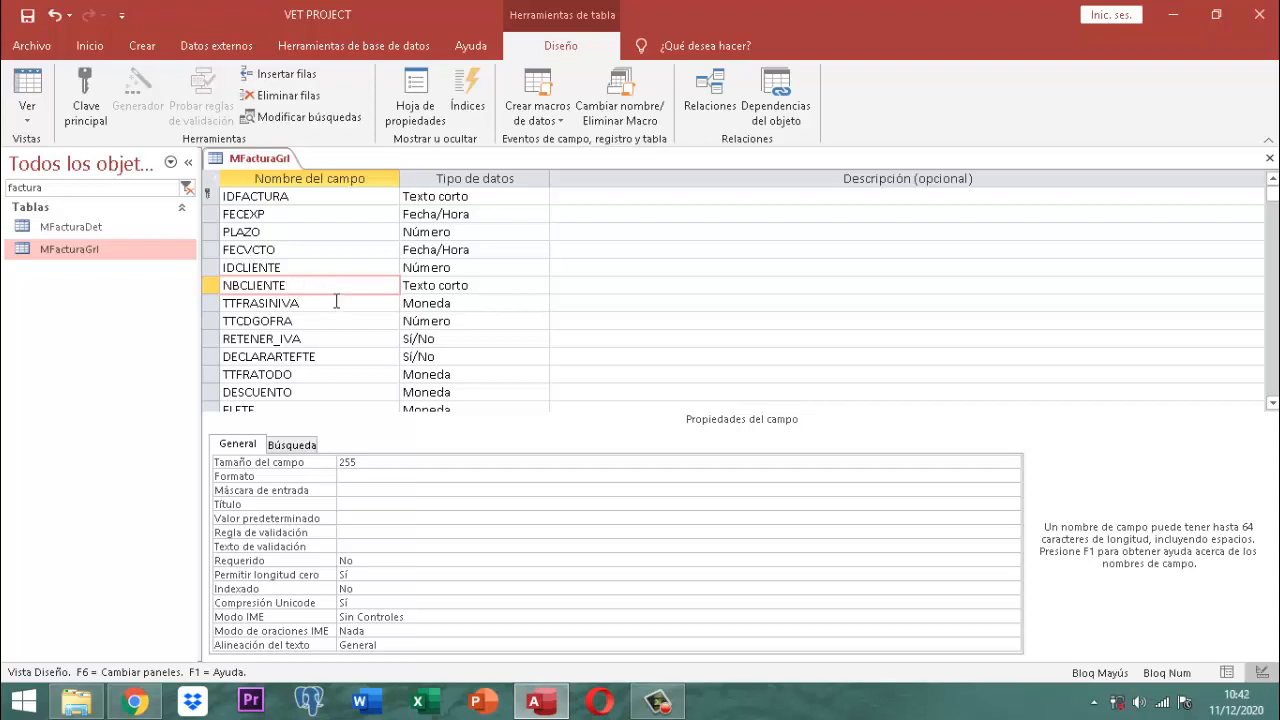
left_click(336, 302)
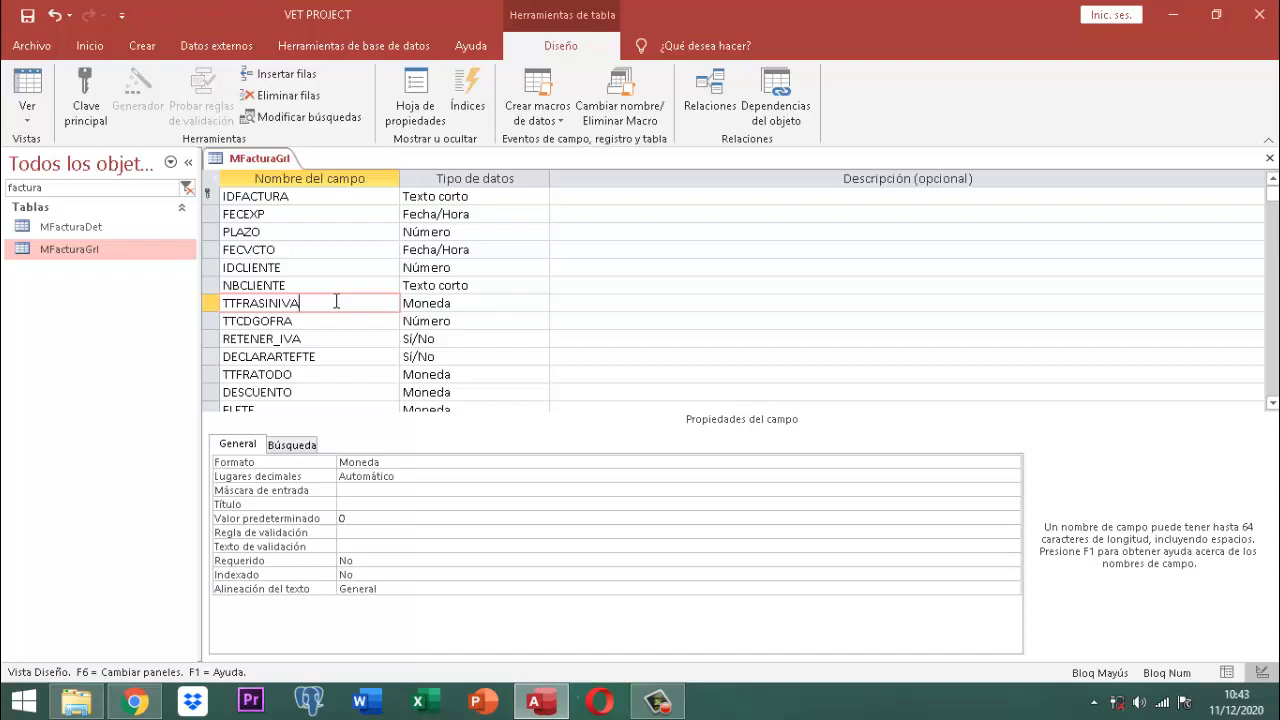
Step: Rename the TTFRASINIVA field to TTIMPUNIBLE
key("BackSpace")
key("BackSpace")
key("BackSpace")
key("BackSpace")
key("BackSpace")
key("BackSpace")
key("BackSpace")
key("BackSpace")
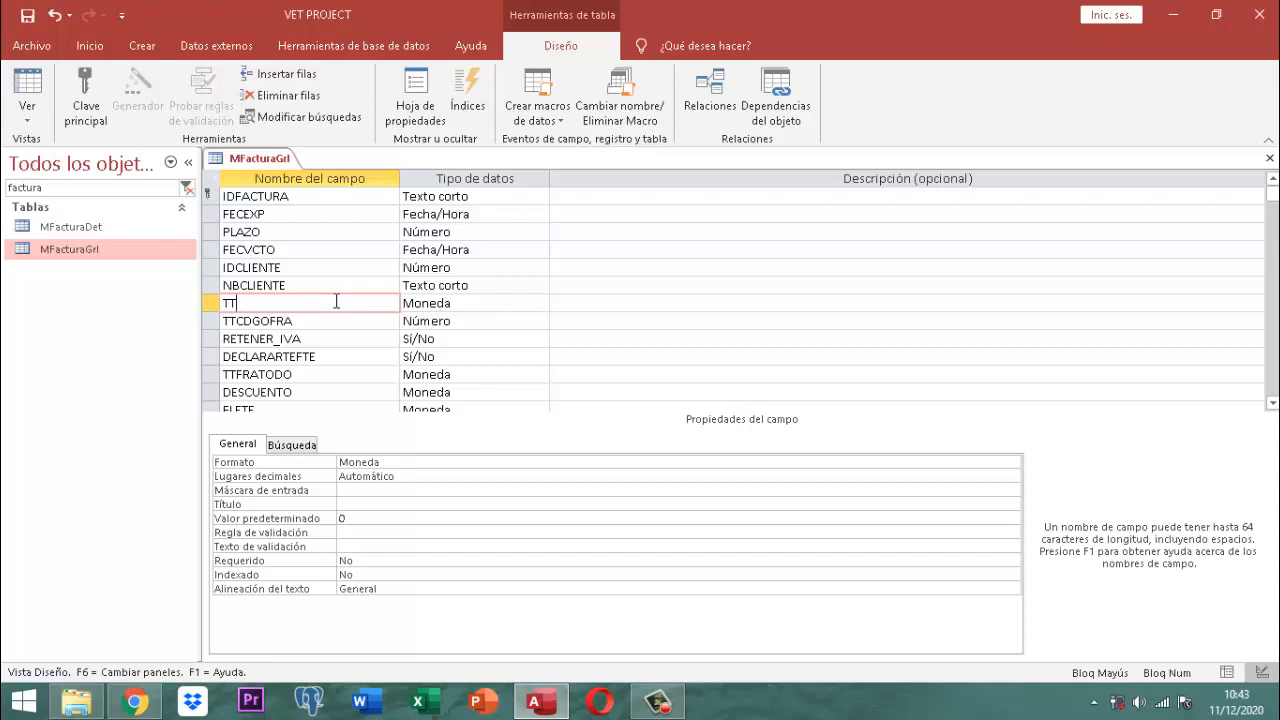
type("IMPUNIBLE")
key("Tab")
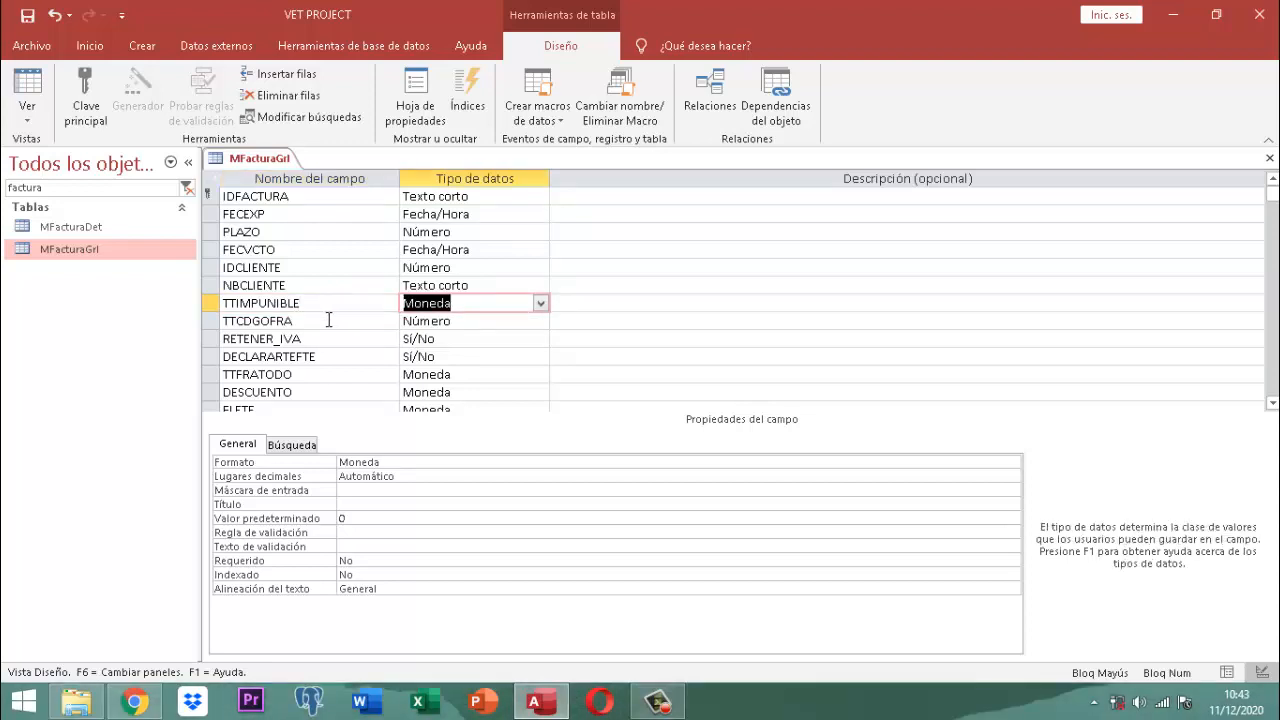
Step: Rename the TTCDGOFRA field to TTFRAITEMS
left_click(328, 320)
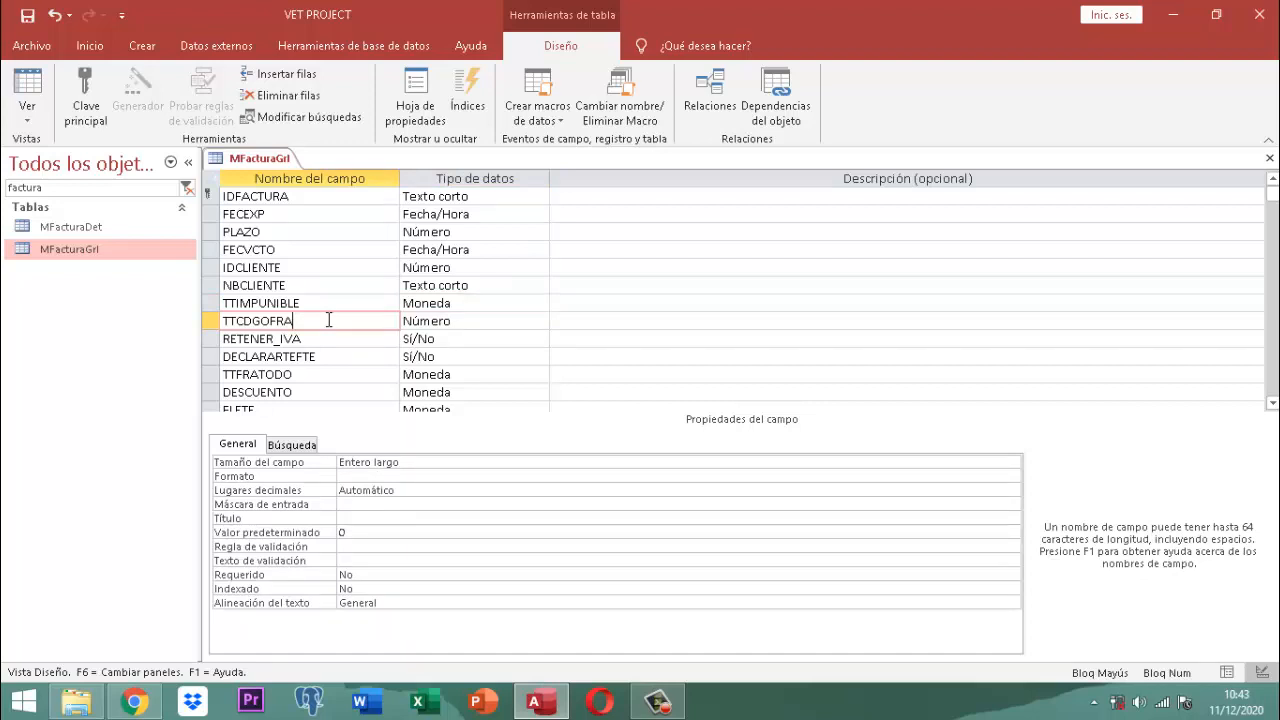
key("BackSpace")
key("BackSpace")
key("BackSpace")
key("BackSpace")
key("BackSpace")
key("BackSpace")
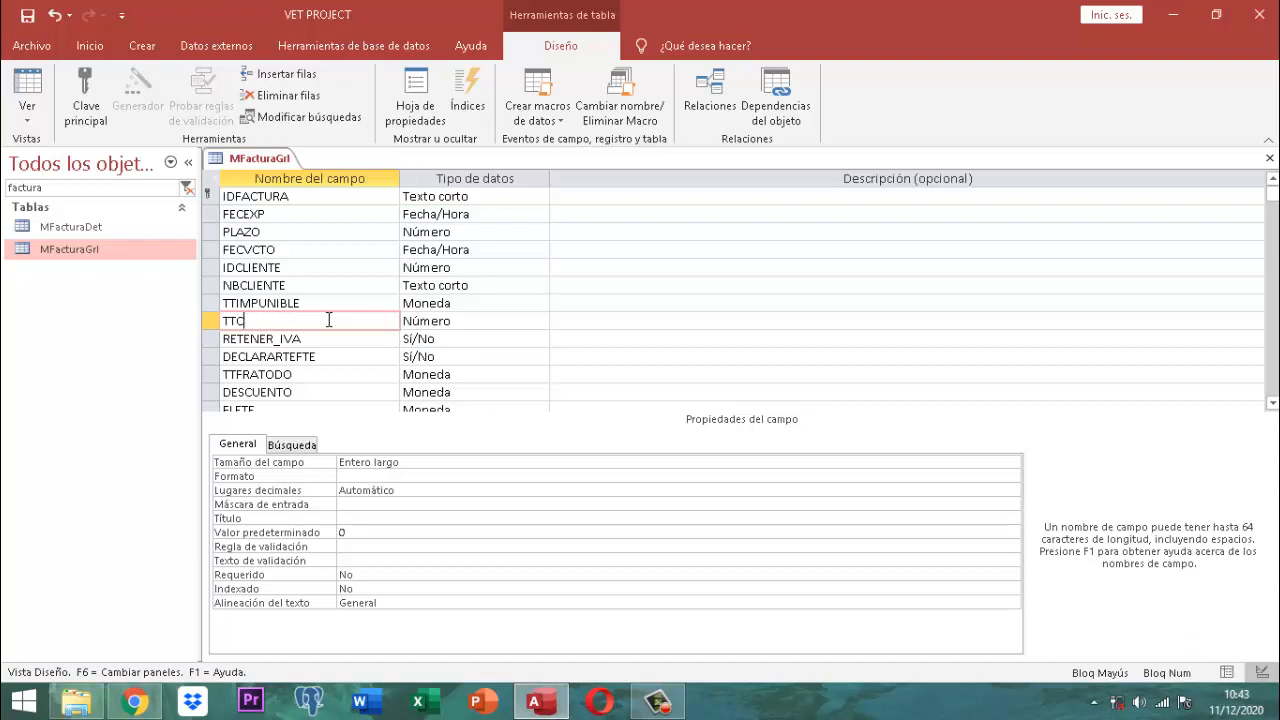
key("BackSpace")
type("FRAITEMS")
key("Tab")
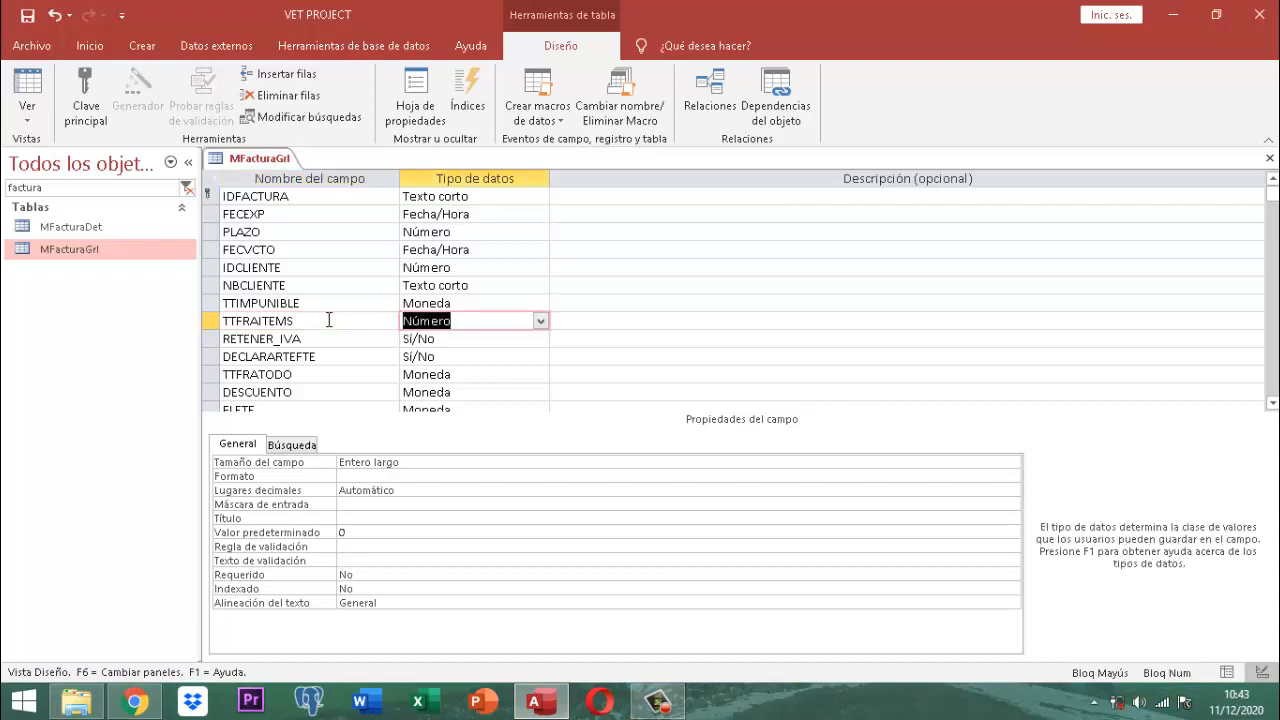
key("Tab")
key("Tab")
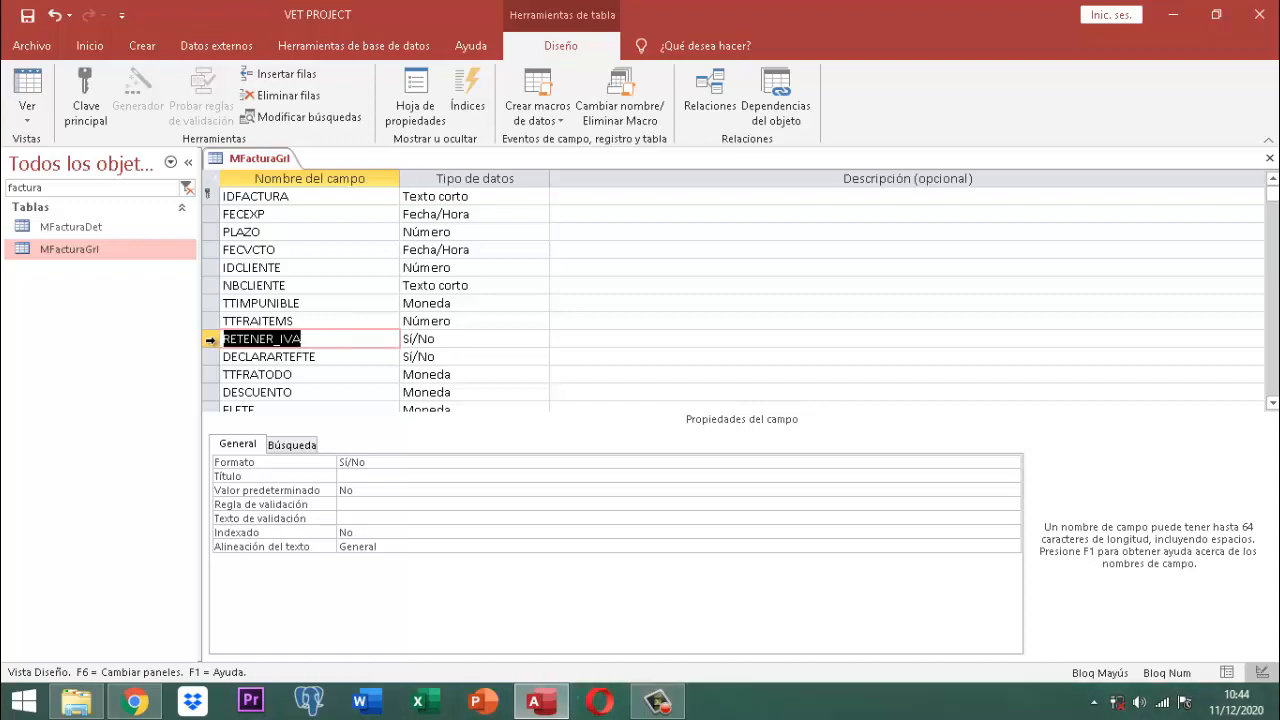
Step: Move RETENER_IVA and then DECLARARTEFTE up to follow NBCLIENTE
left_click(211, 339)
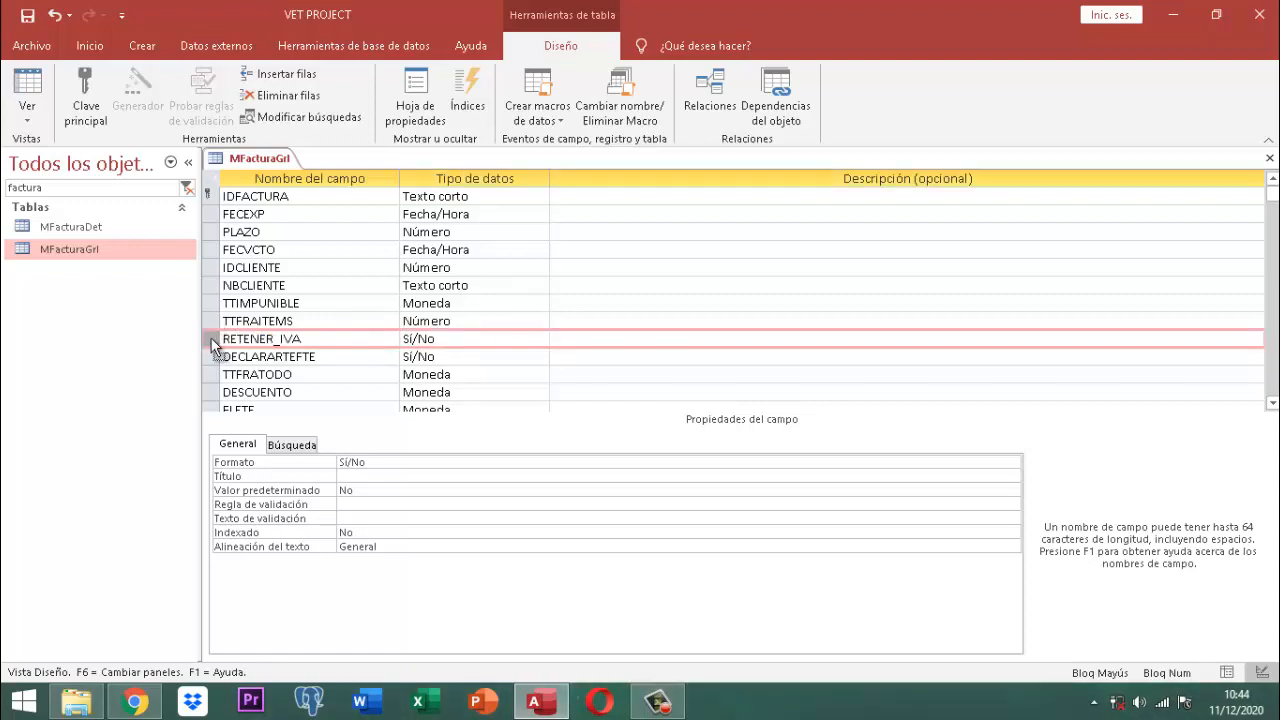
left_click_drag(211, 339, 214, 302)
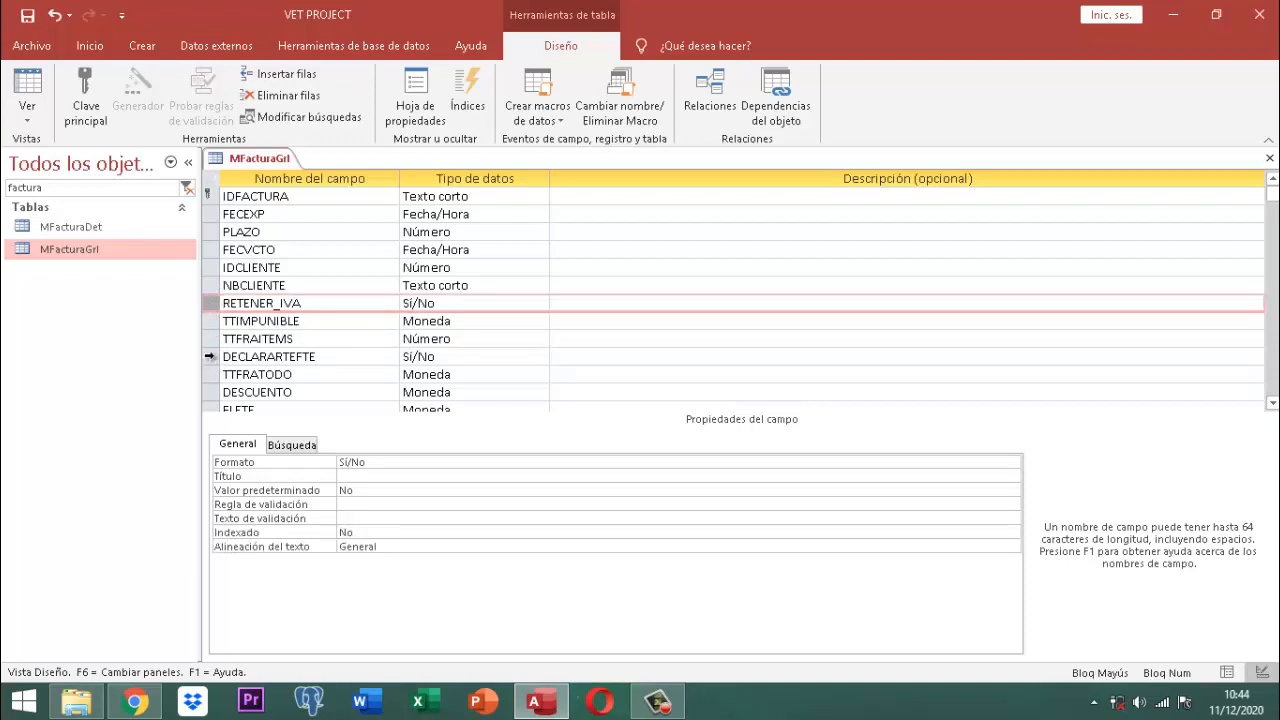
left_click(209, 355)
left_click_drag(209, 355, 212, 318)
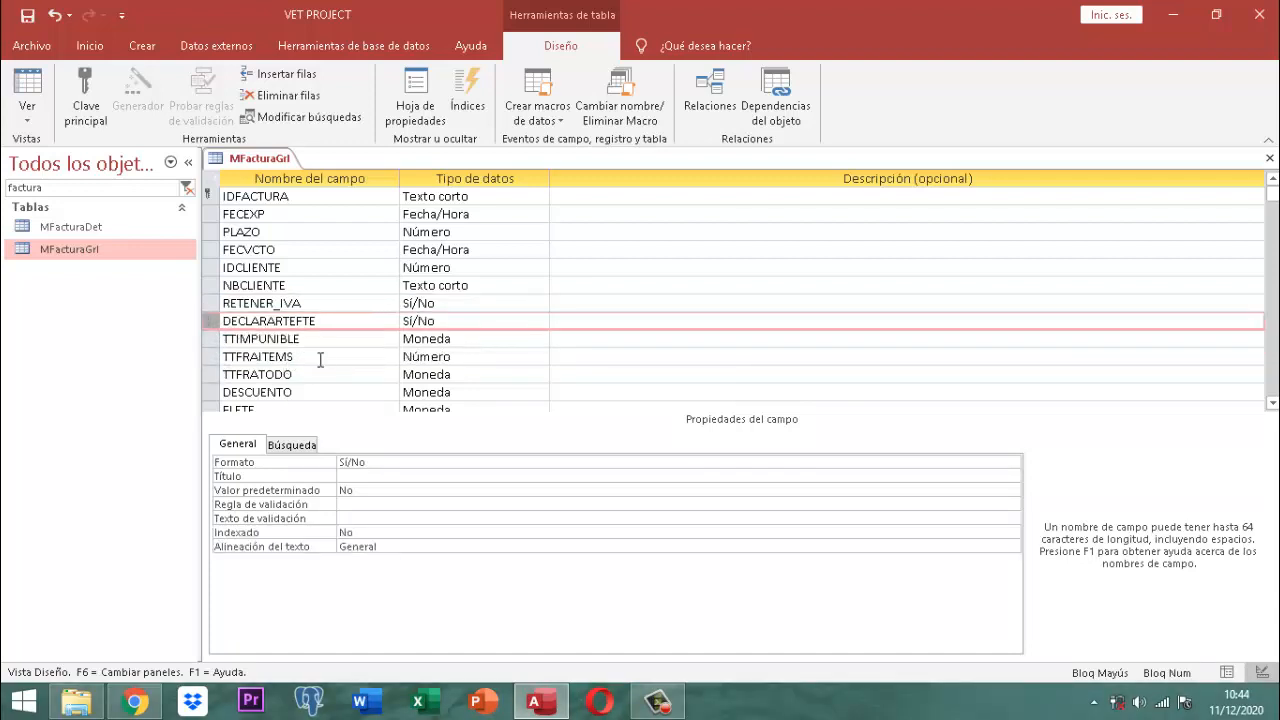
Step: Move TTFRAITEMS above TTIMPUNIBLE and review the fields down to FLETE
left_click(214, 360)
left_click_drag(214, 360, 213, 344)
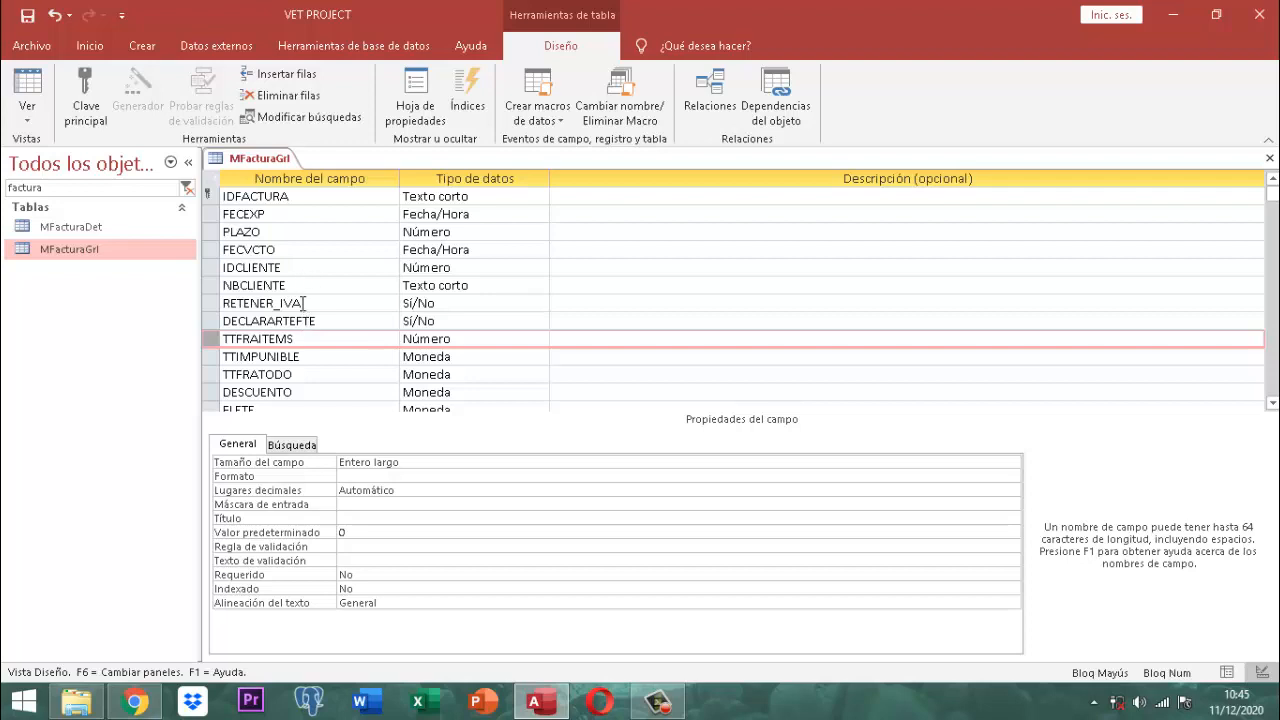
left_click(328, 380)
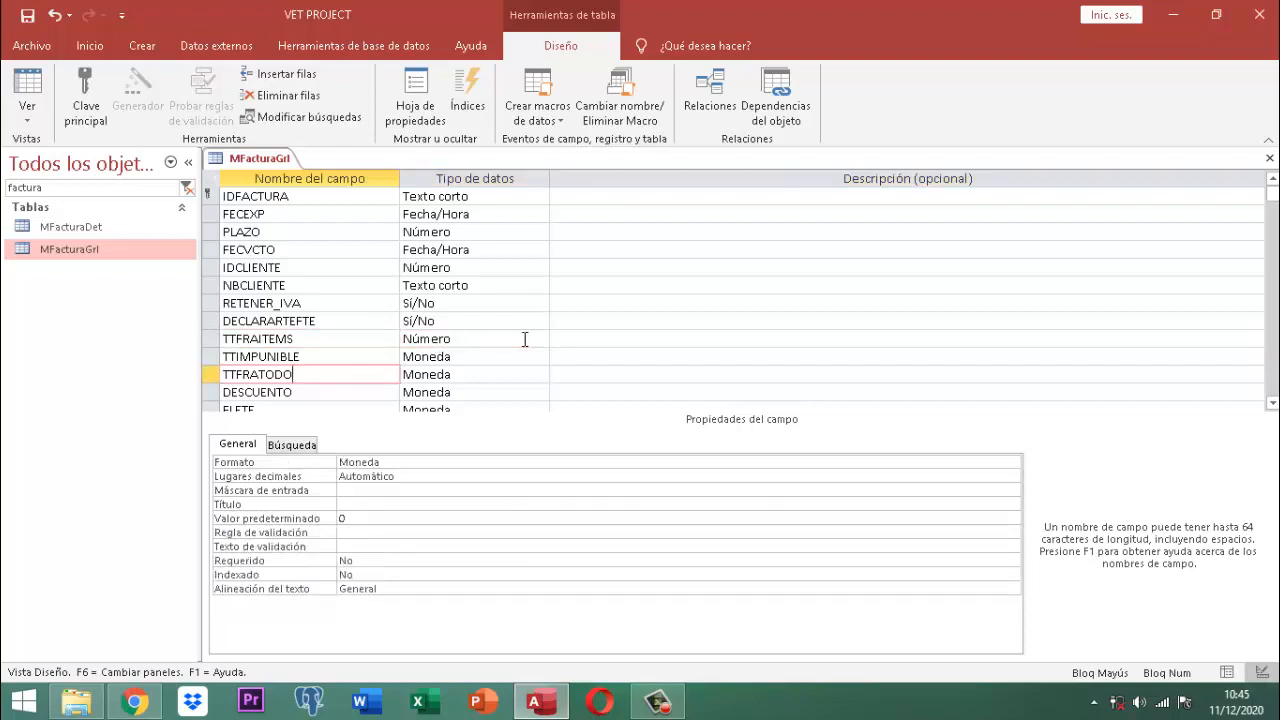
scroll(524, 332, "down", 2)
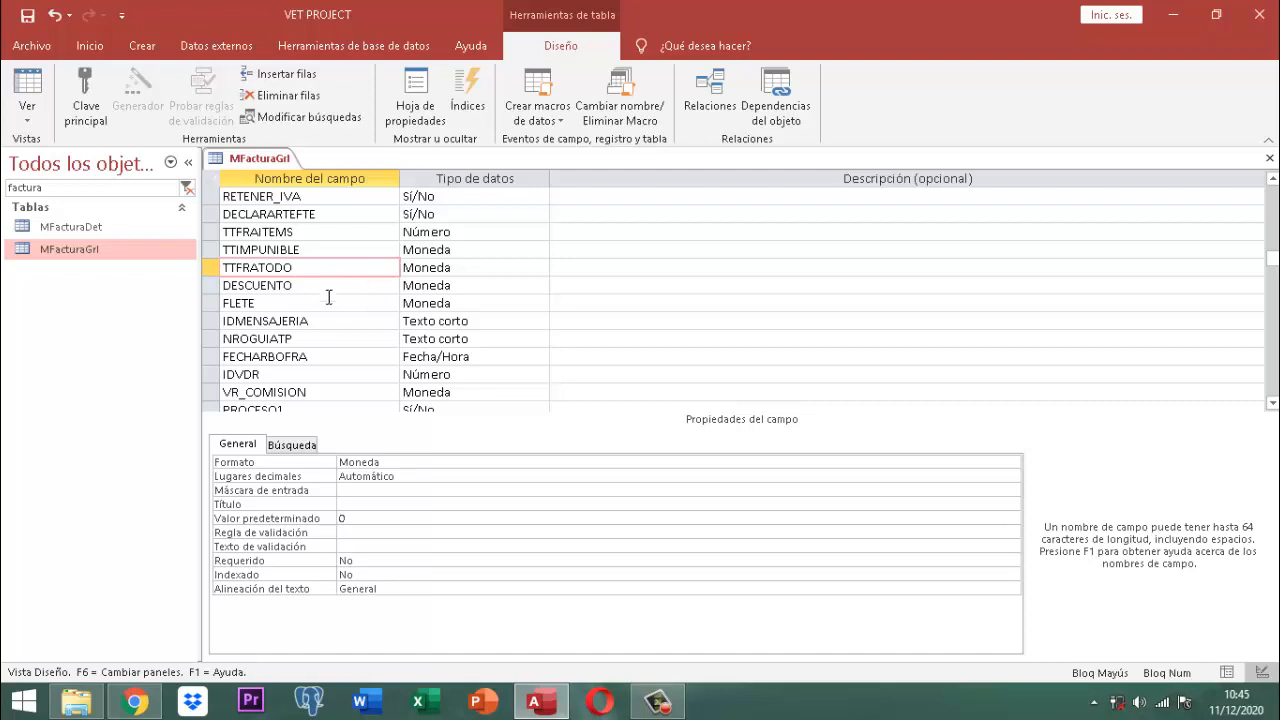
left_click(307, 304)
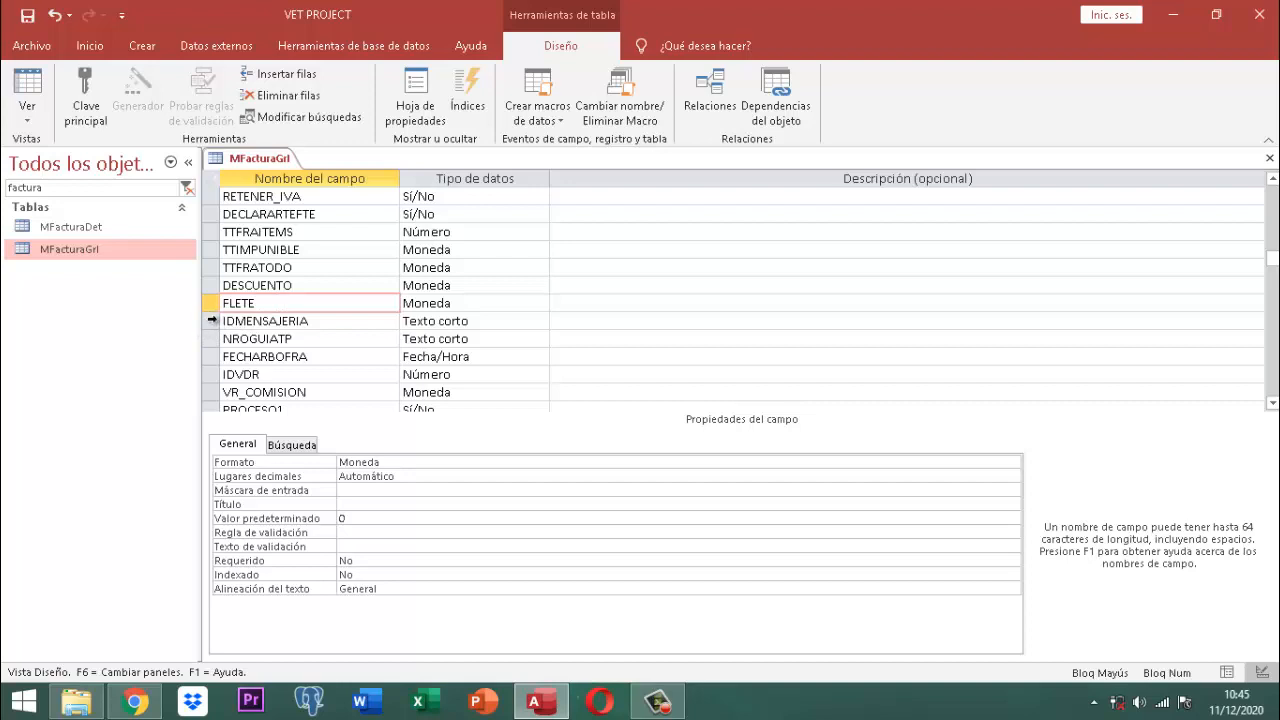
left_click(212, 323)
left_click_drag(212, 328, 206, 303)
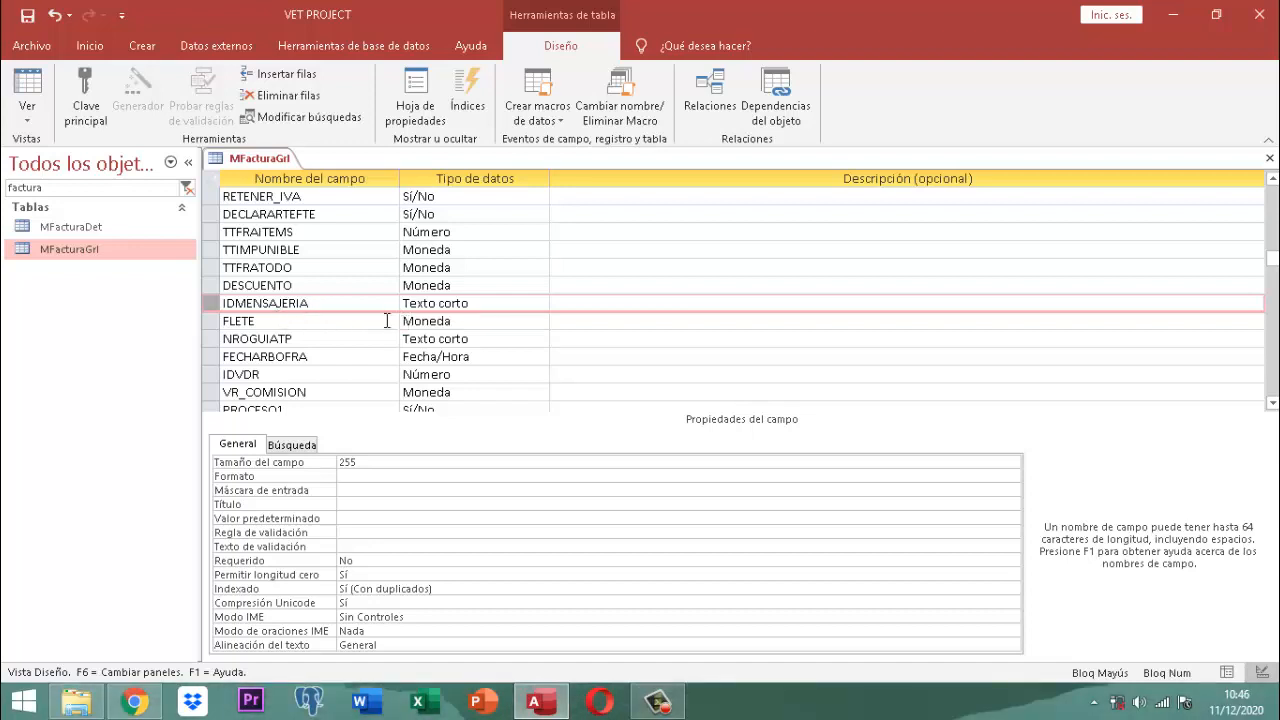
left_click(312, 339)
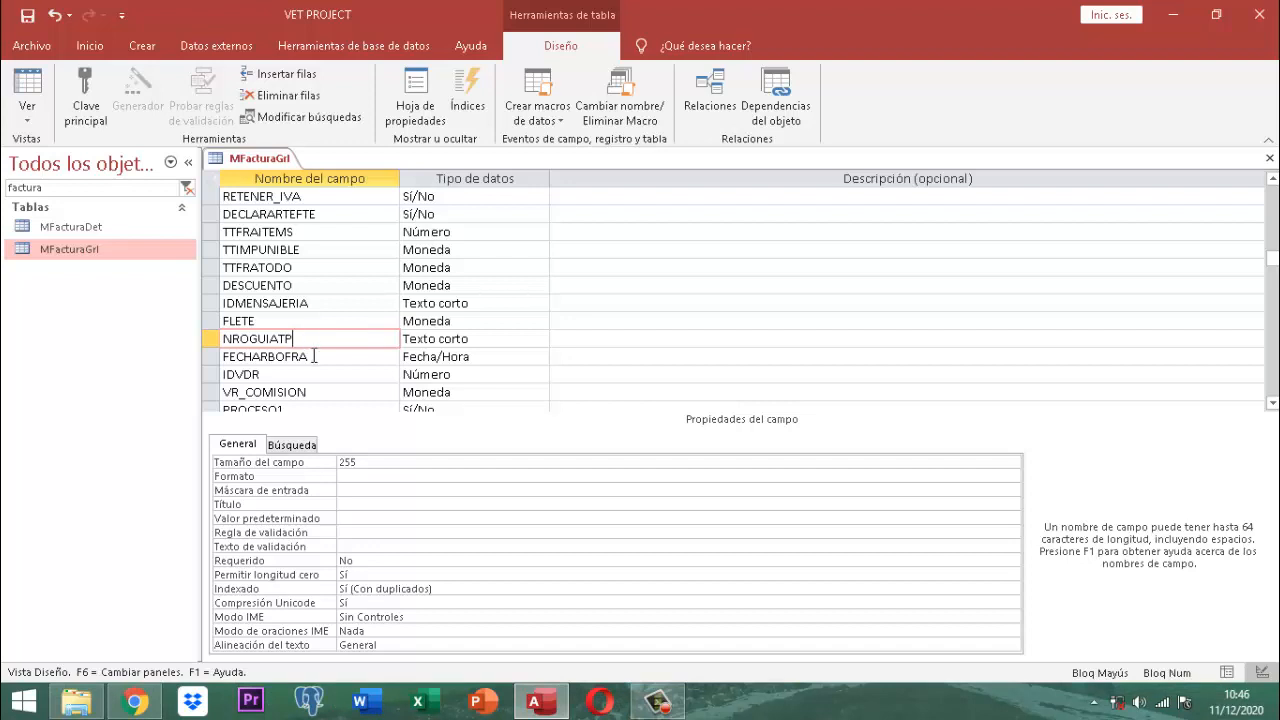
left_click(327, 356)
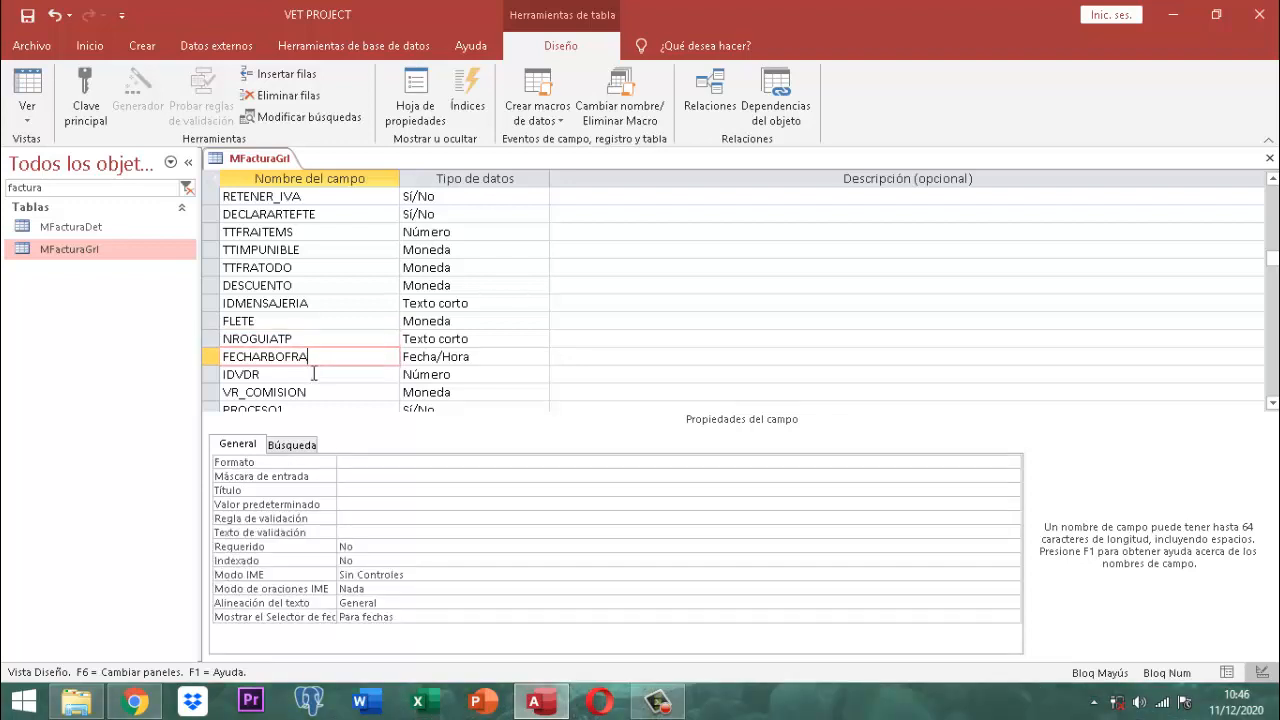
left_click(314, 373)
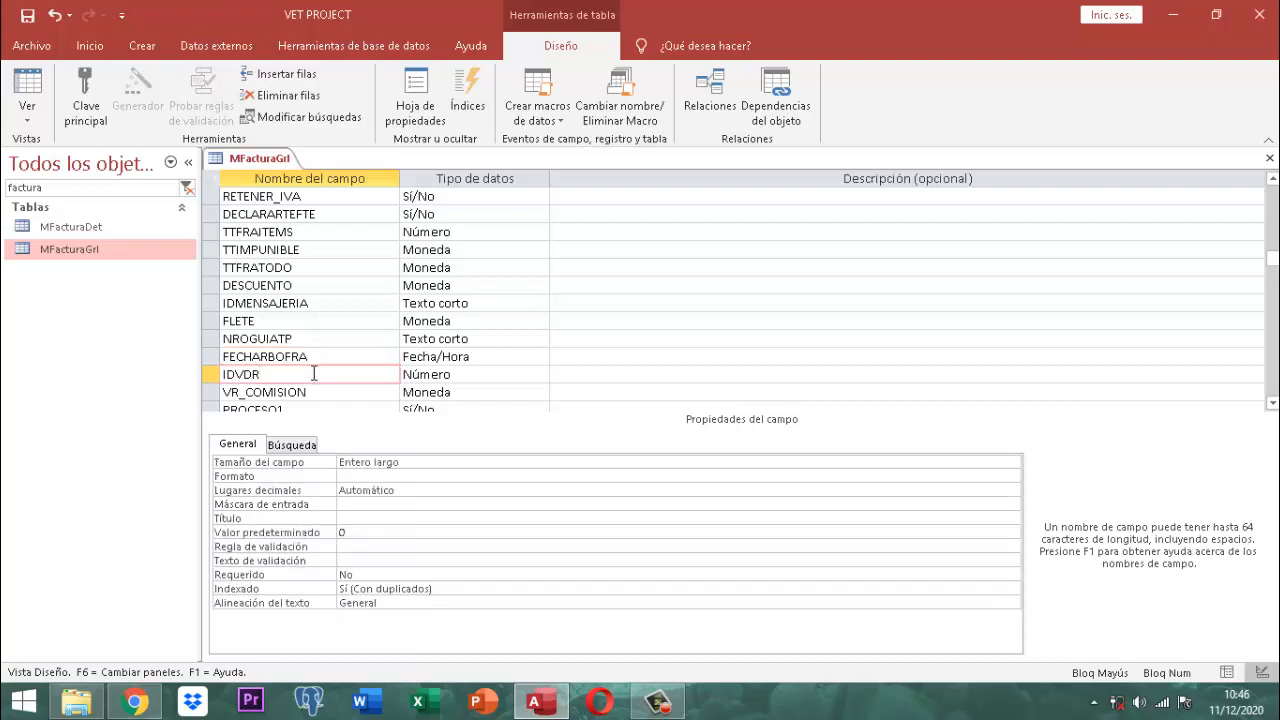
scroll(314, 373, "down", 1)
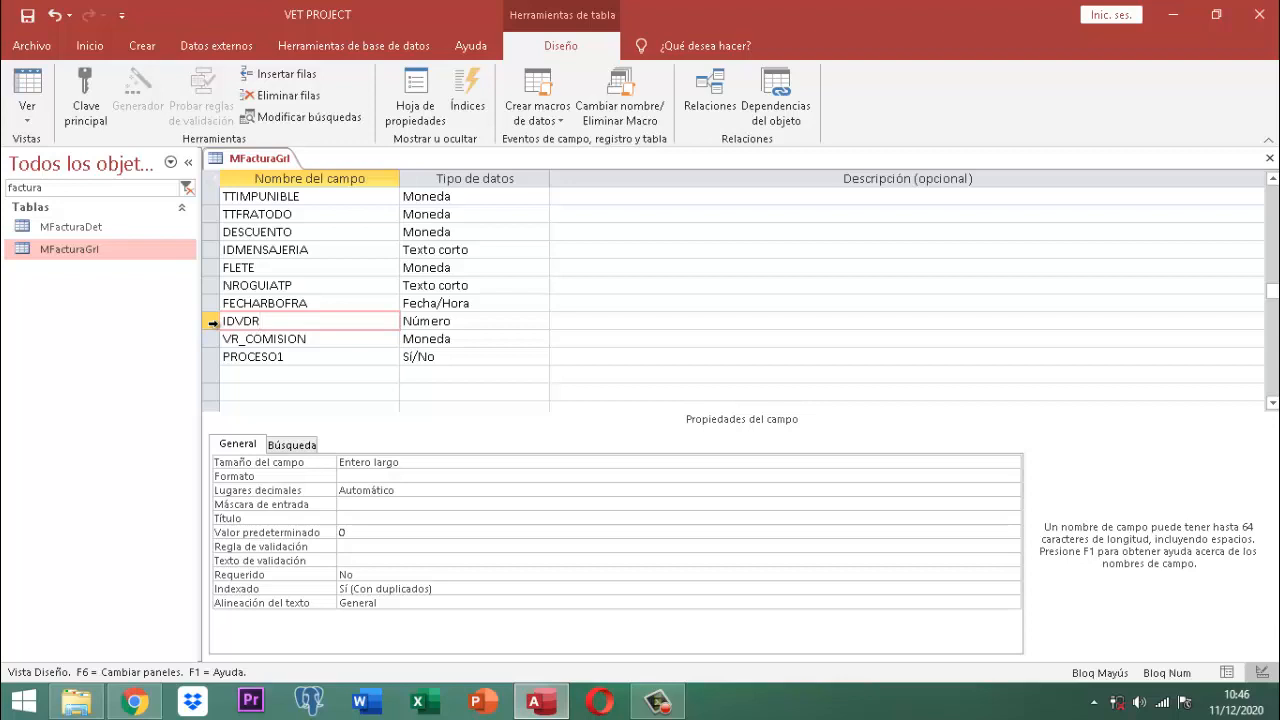
Step: Drag the IDVDR row up to sit right below TTFRAITEMS, above TTIMPUNIBLE
left_click(213, 327)
scroll(354, 294, "up", 2)
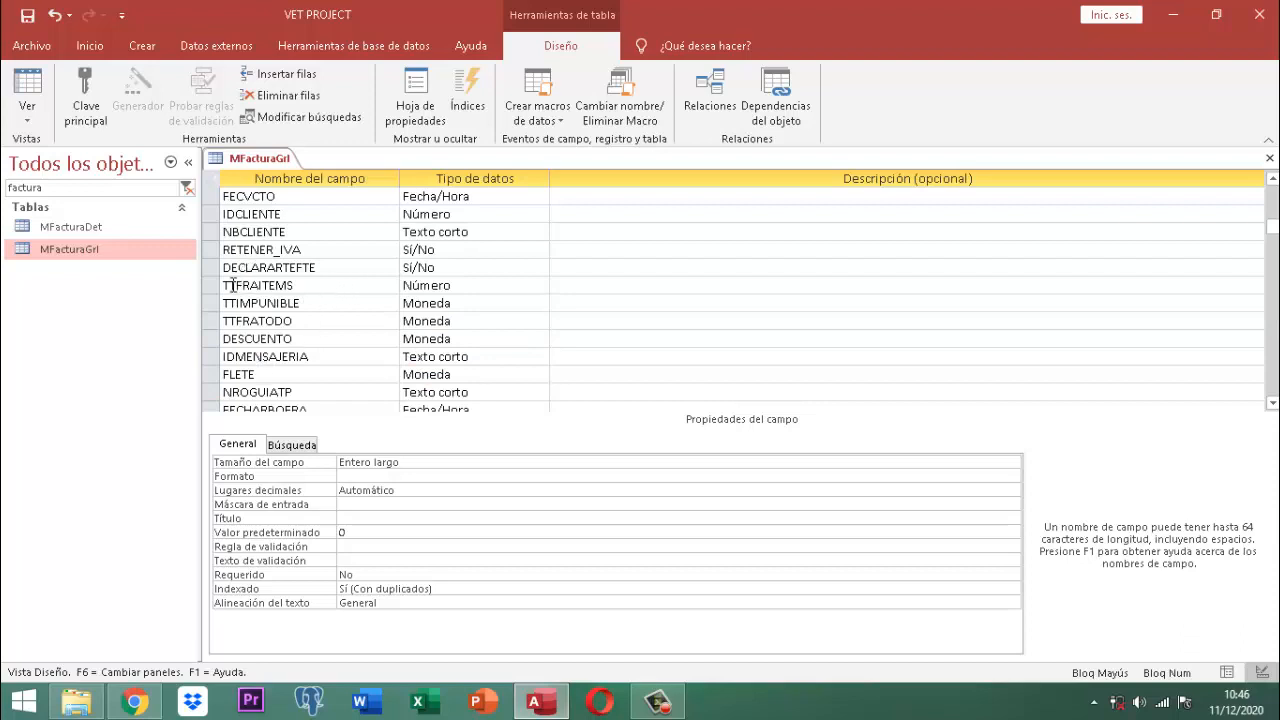
scroll(300, 360, "down", 1)
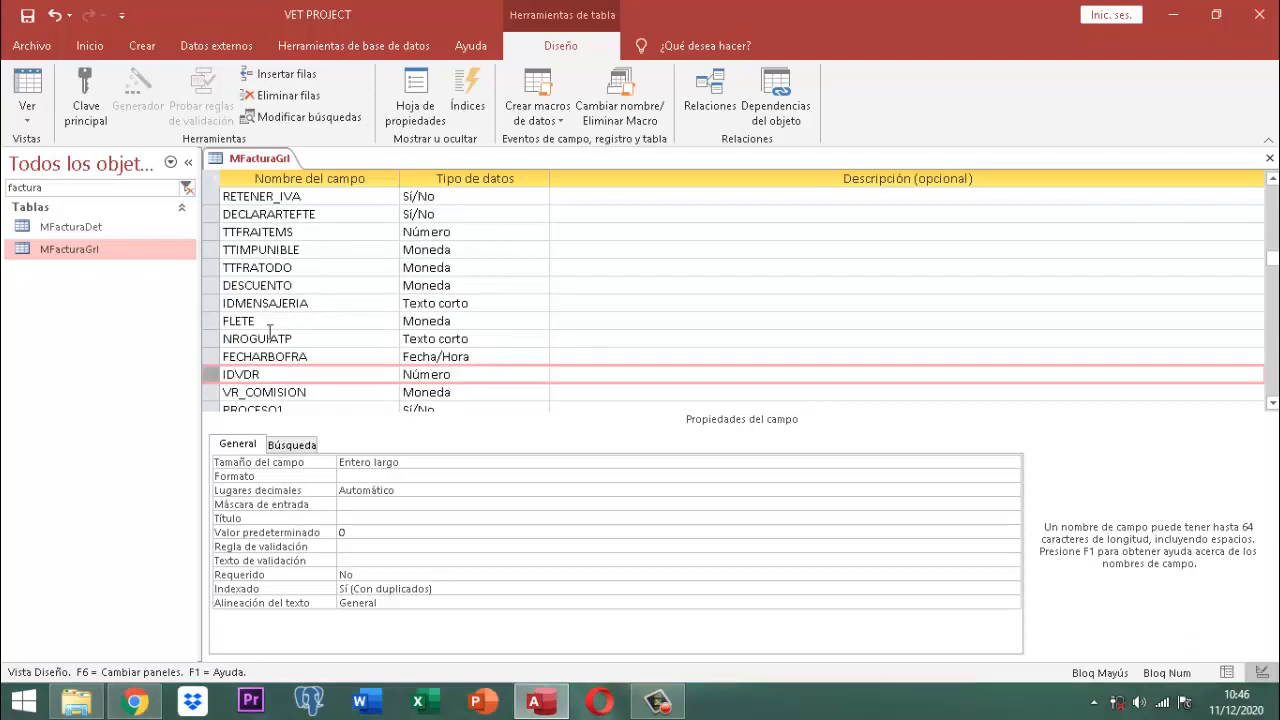
left_click(212, 374)
left_click_drag(212, 374, 343, 357)
scroll(348, 362, "down", 2)
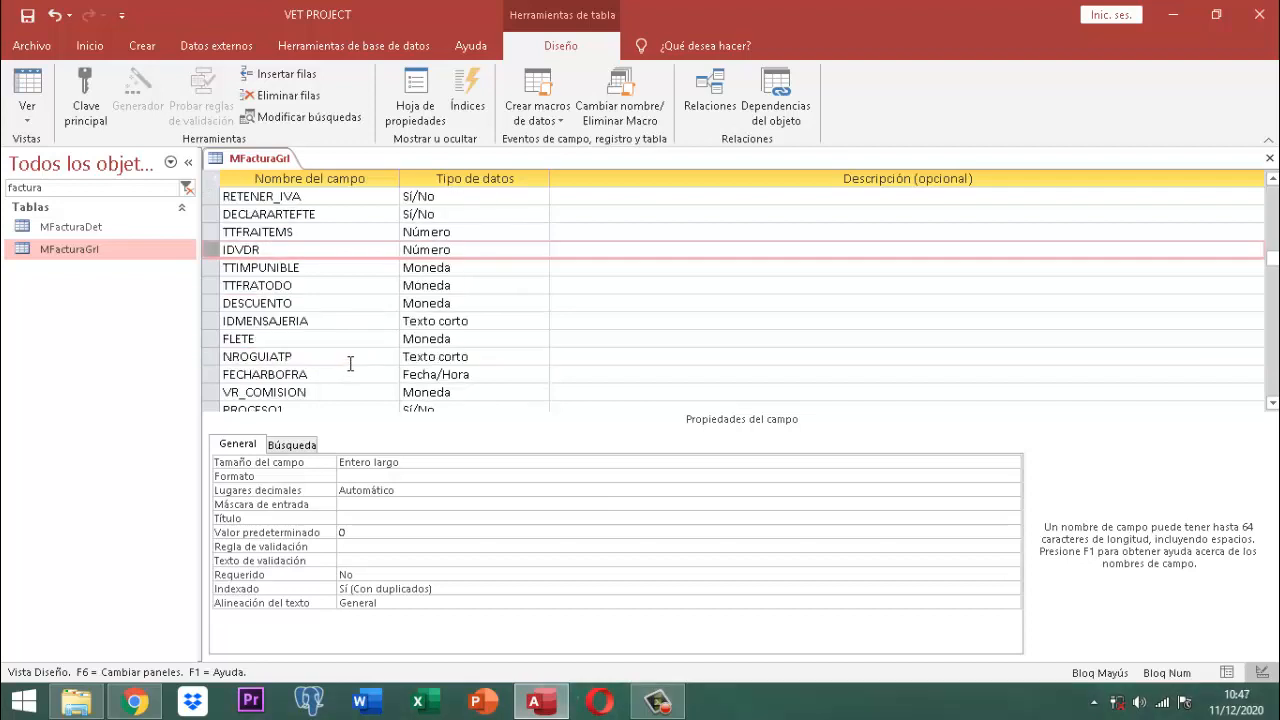
scroll(350, 363, "down", 1)
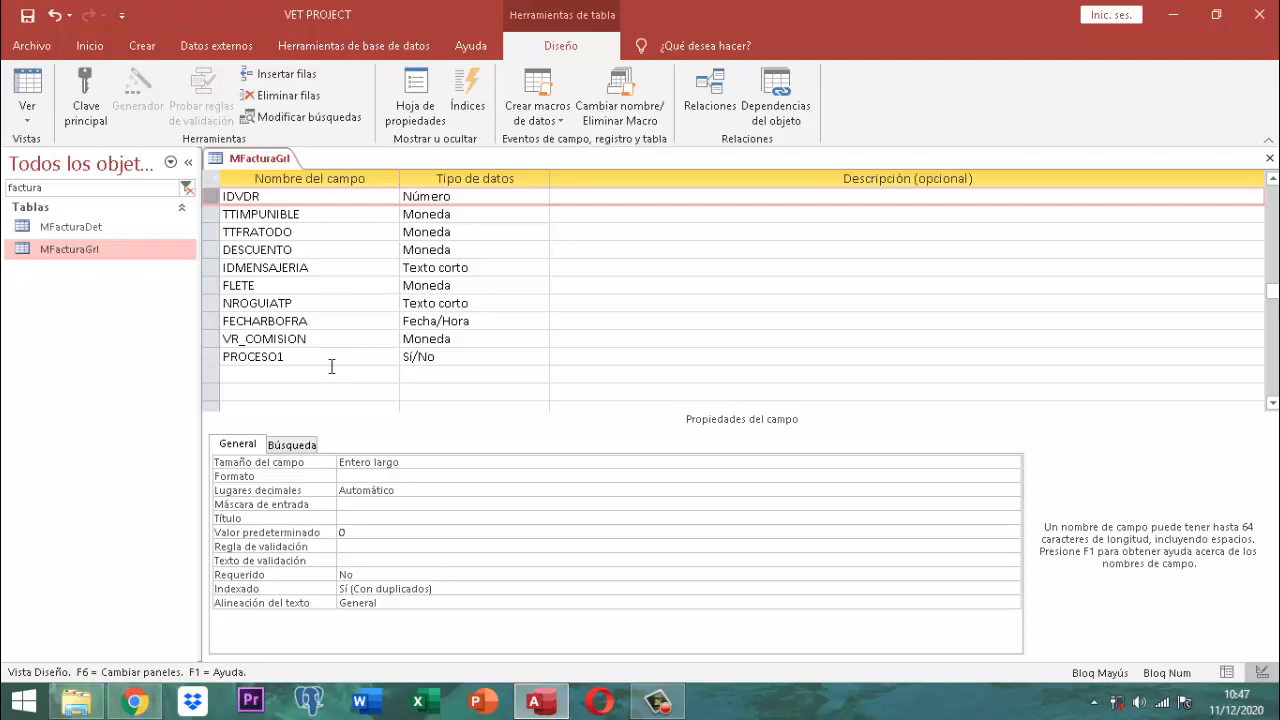
Step: Add short-text fields MPAGO and FPAGO below PROCESO1
left_click(298, 374)
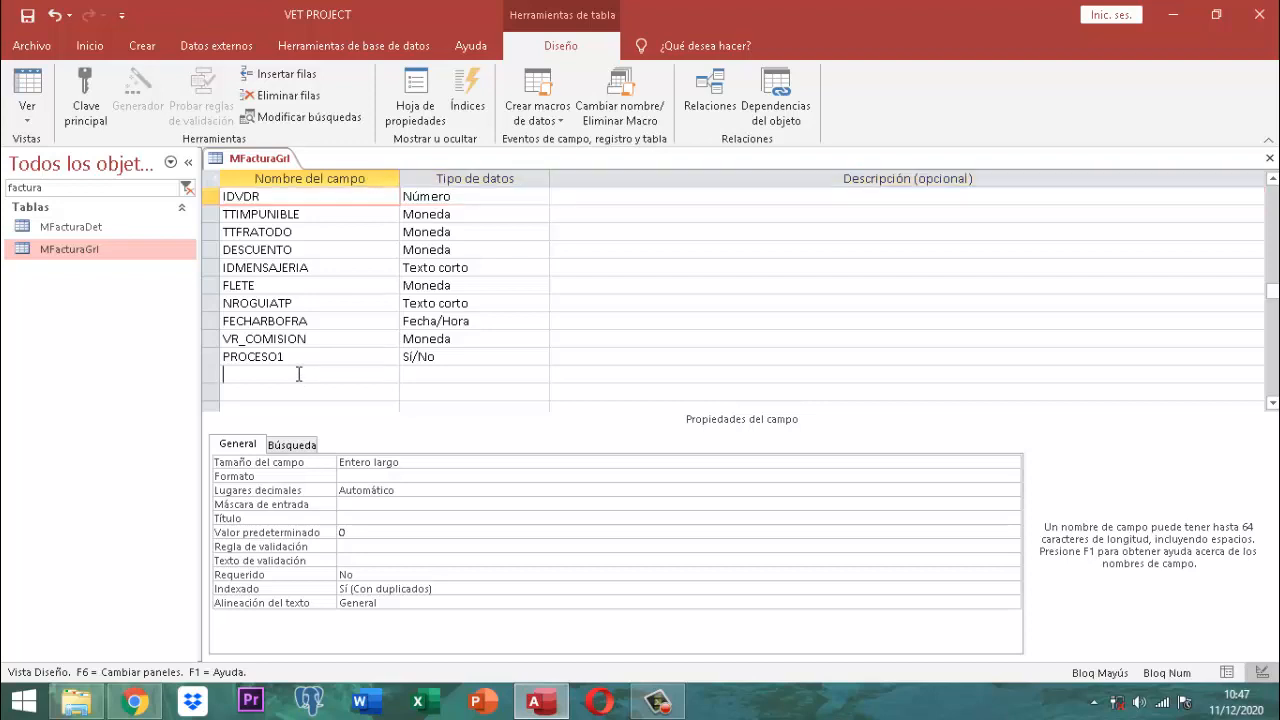
type("MPAGO")
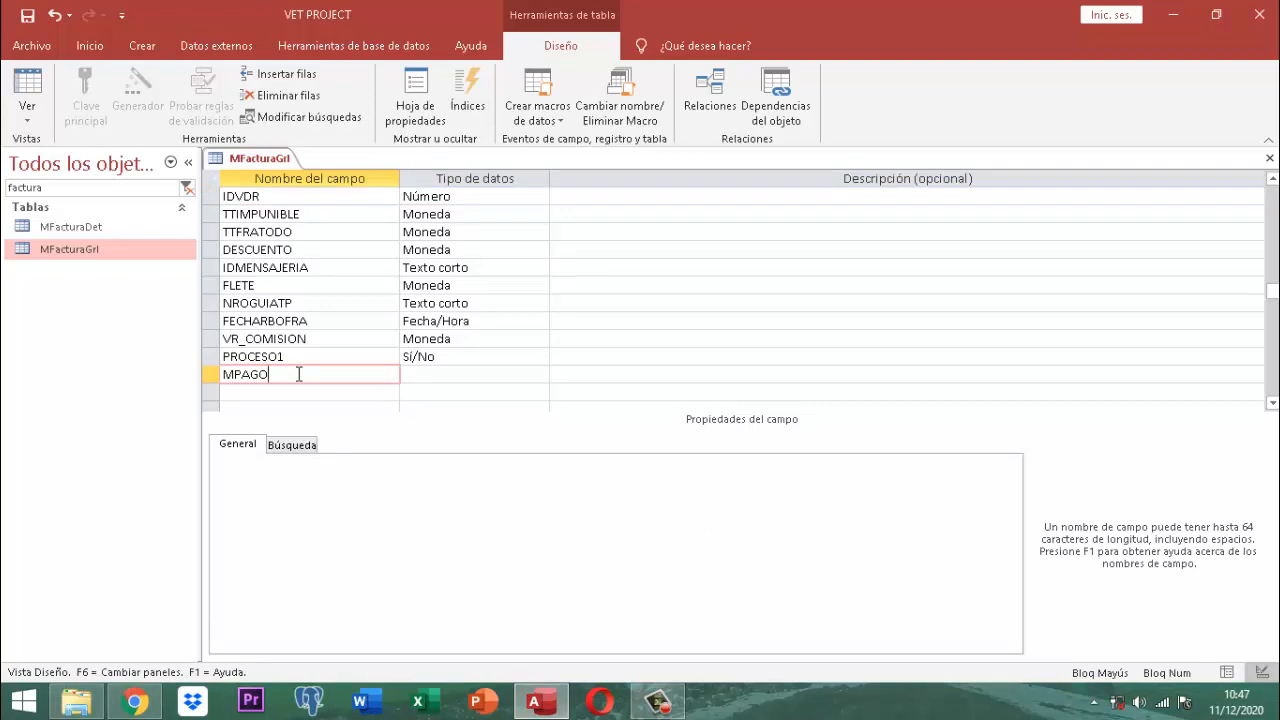
key("Tab")
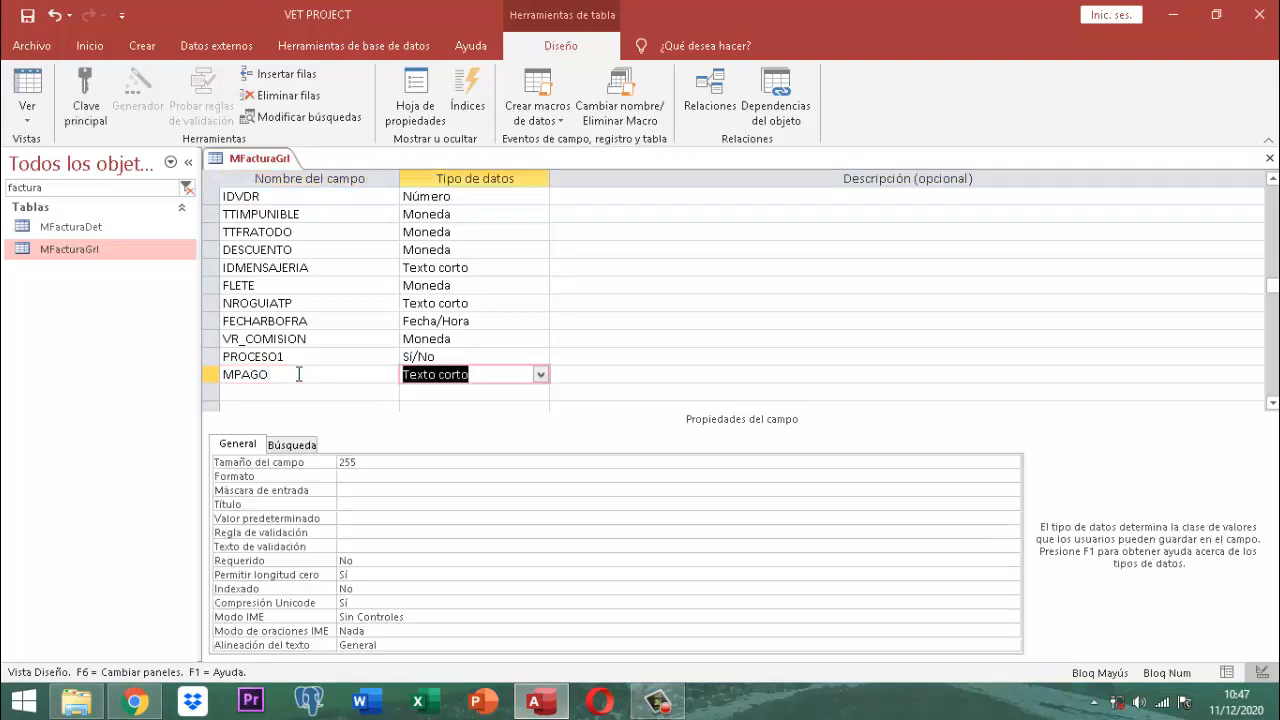
key("Tab")
key("Tab")
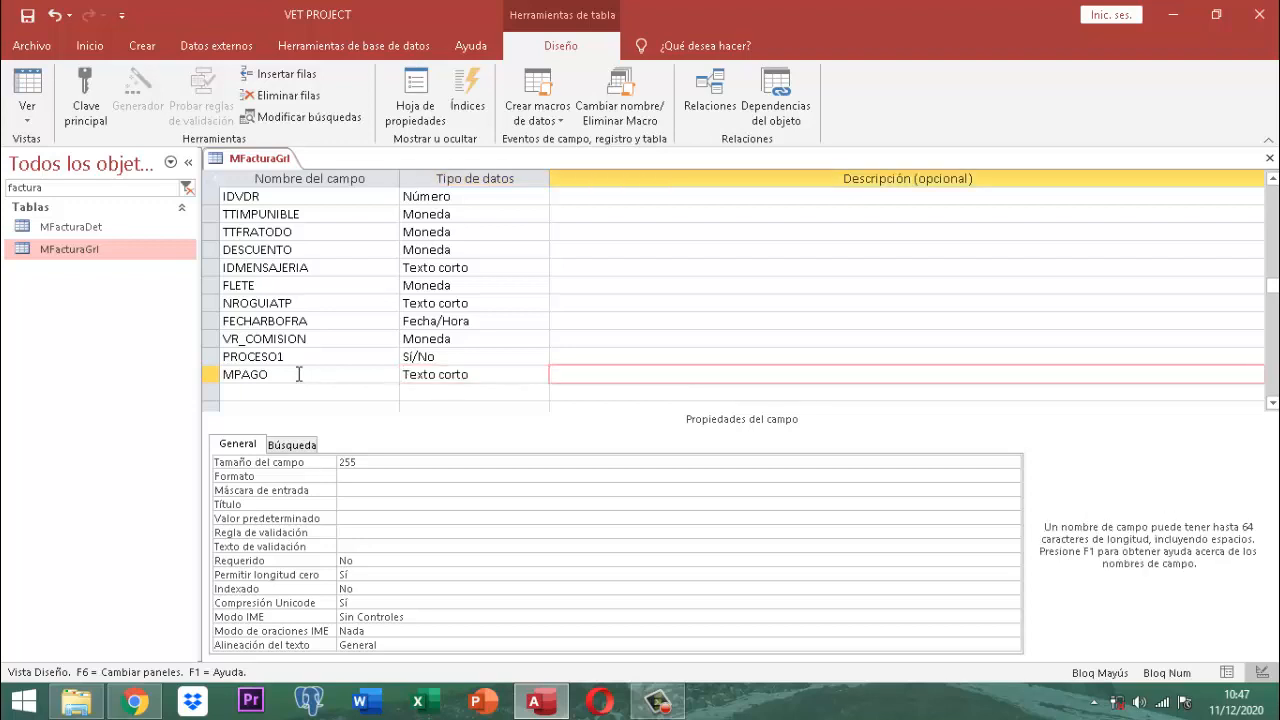
type("FPAGO")
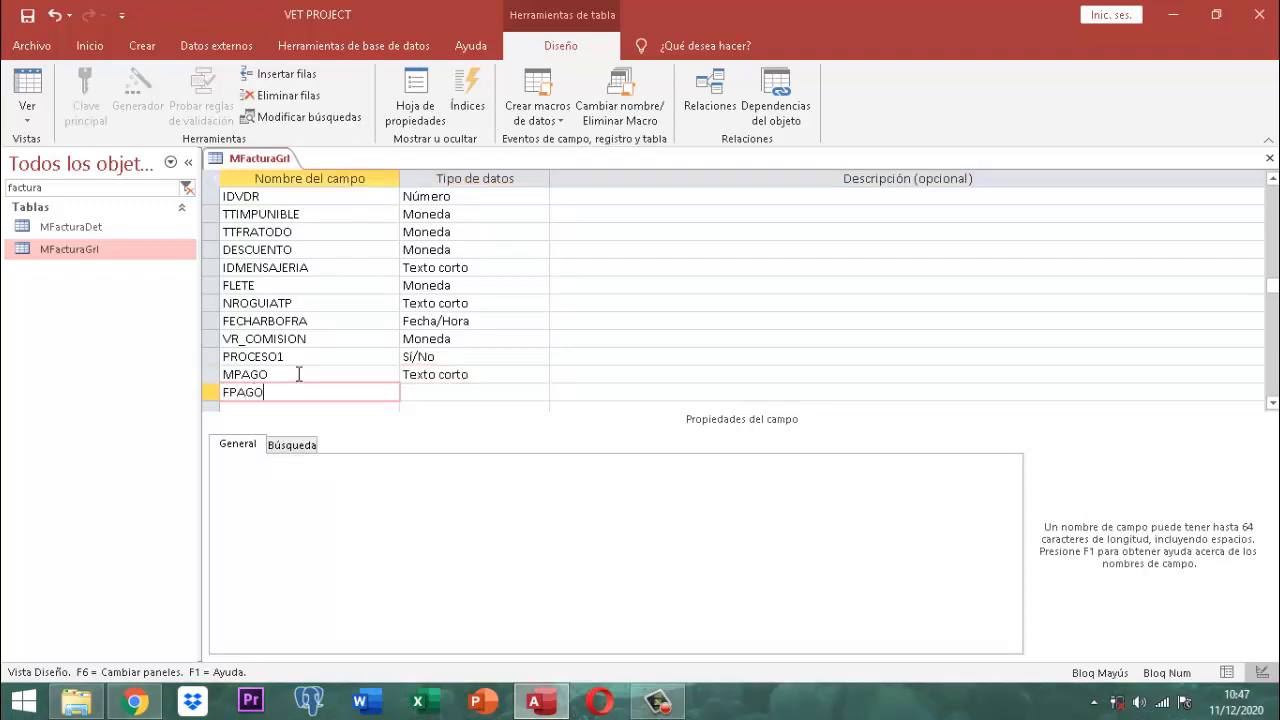
key("Tab")
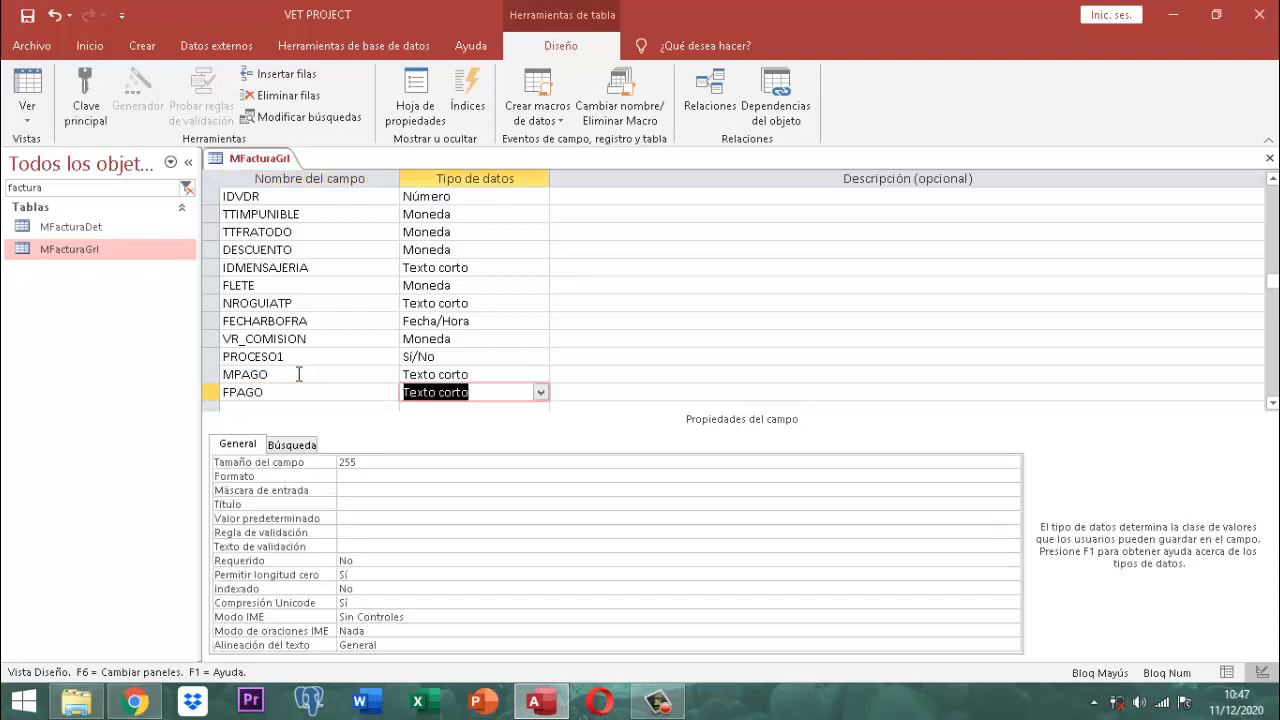
Step: Select MPAGO and show its Búsqueda (lookup) properties
left_click(298, 374)
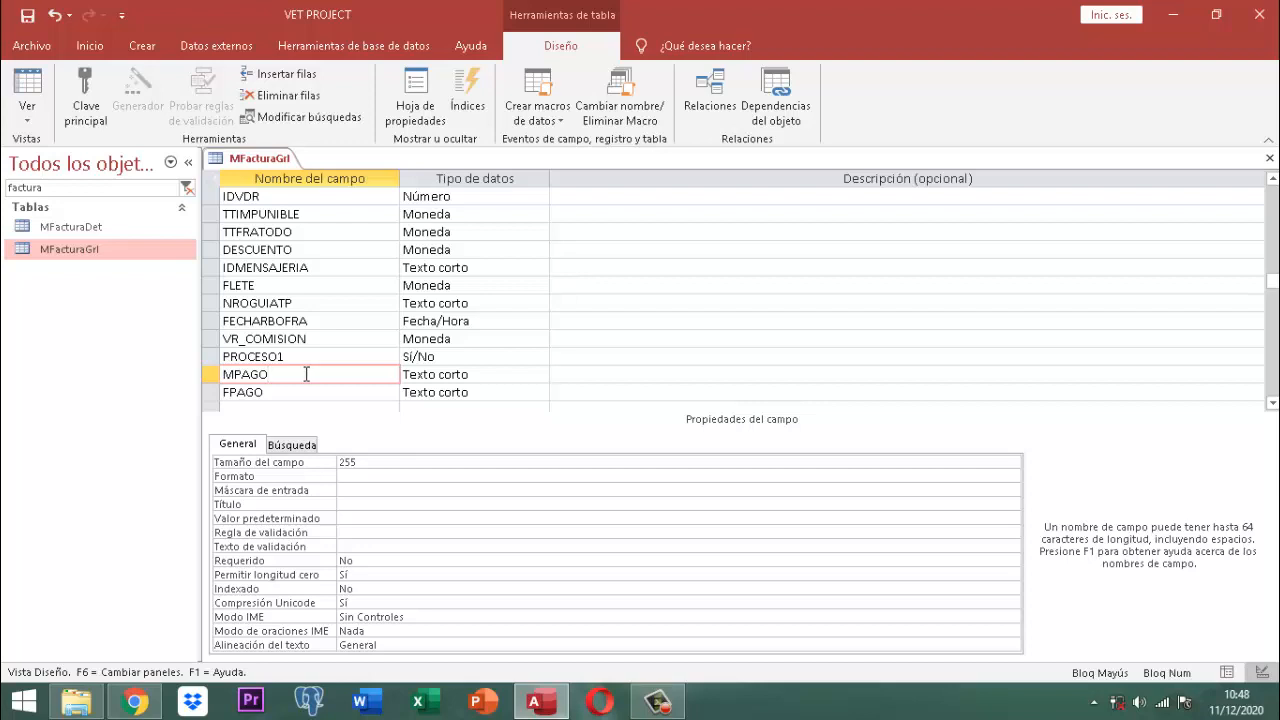
left_click(480, 374)
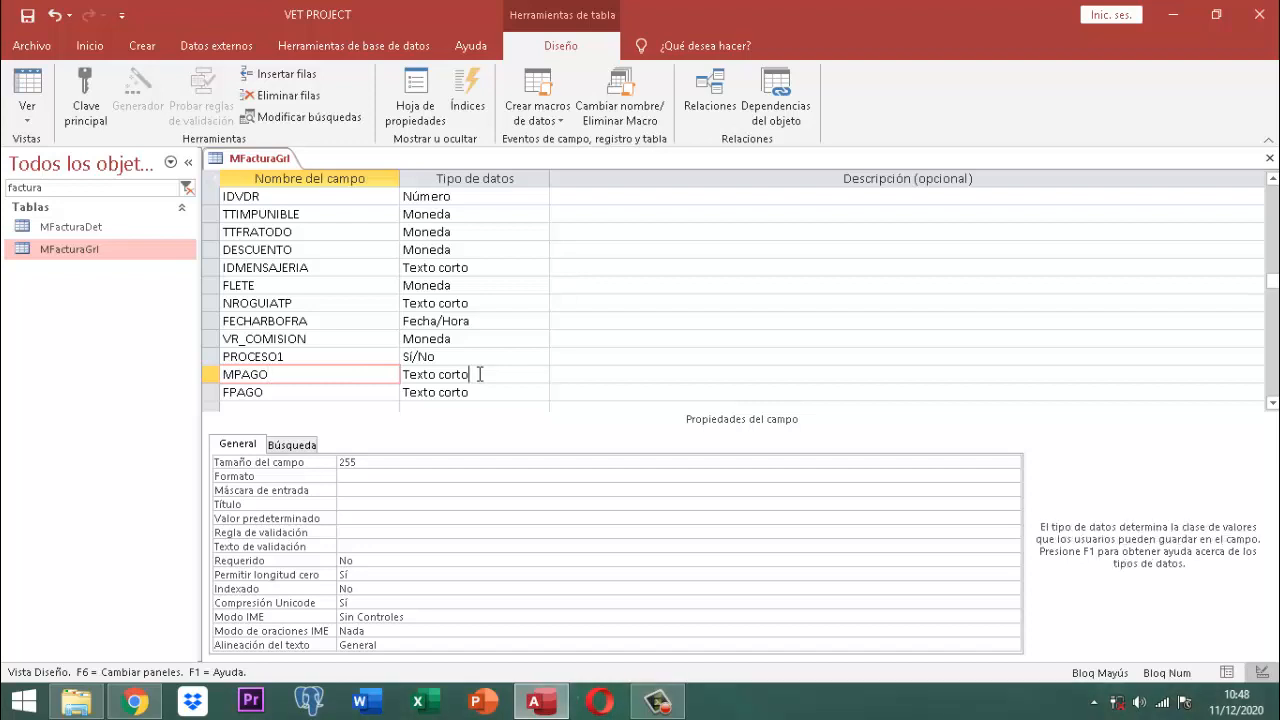
left_click(295, 448)
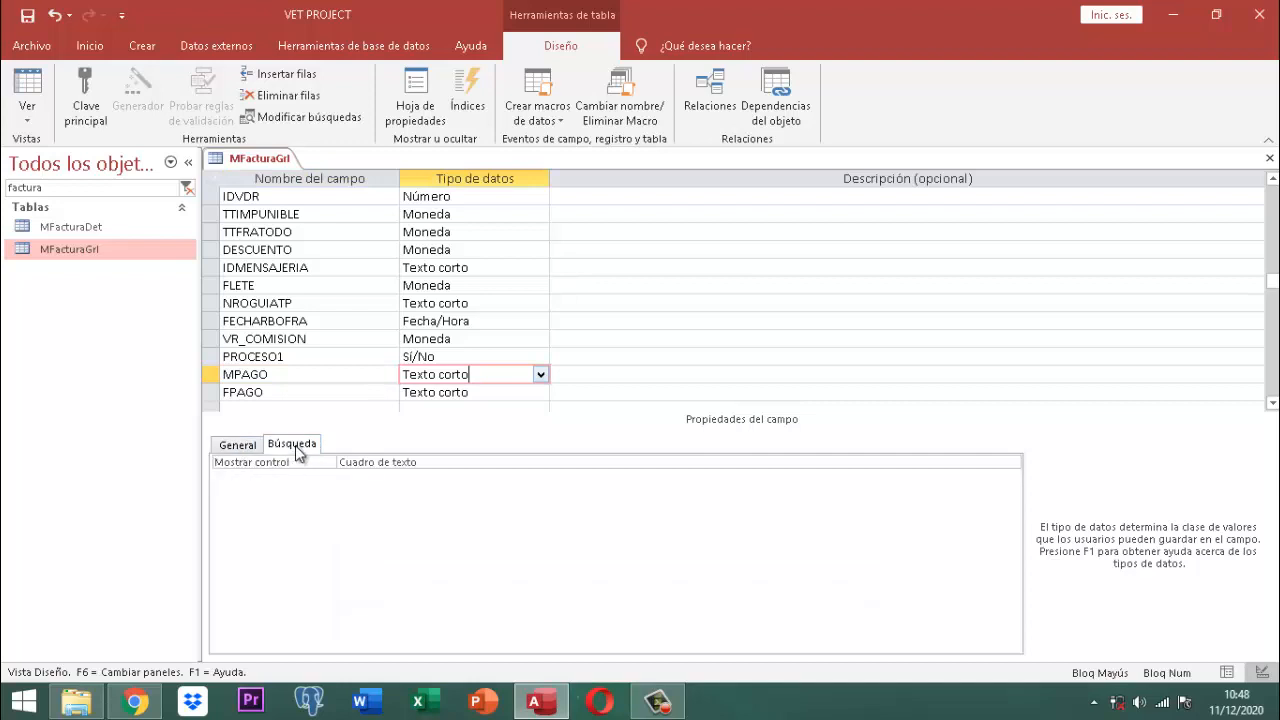
Step: Set MPAGO to display as a combo box with a value-list row source
left_click(430, 463)
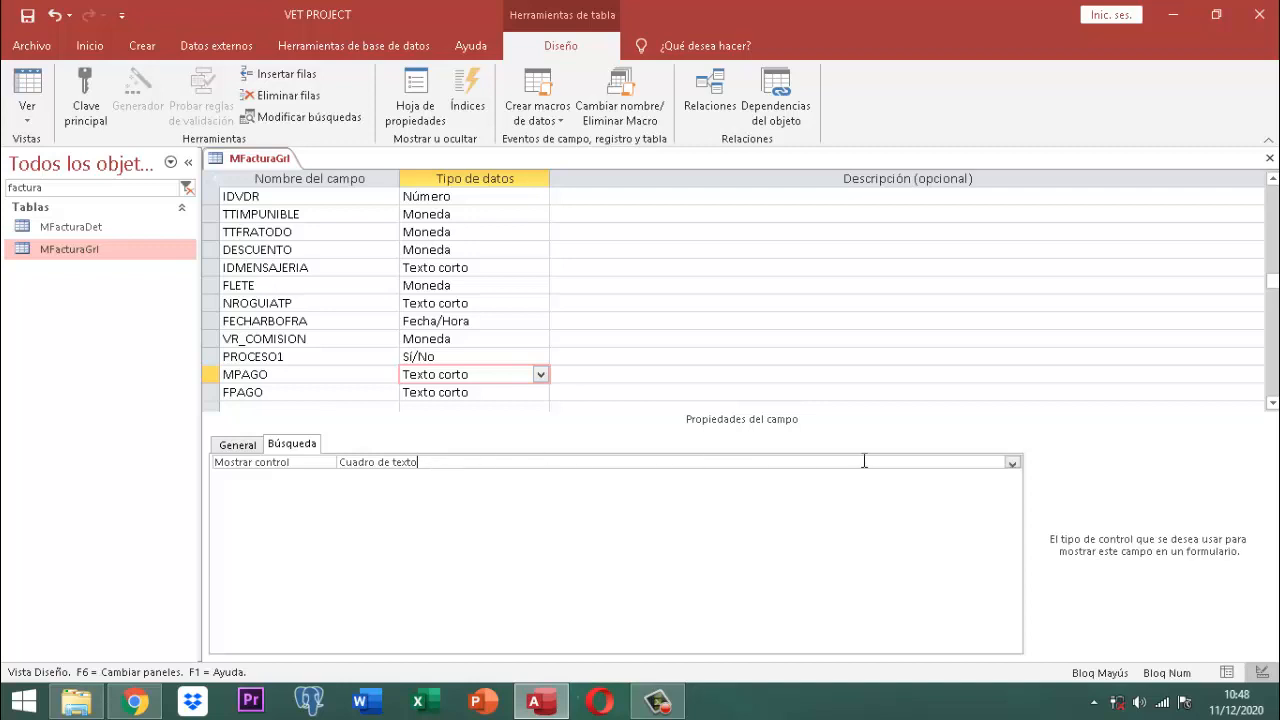
left_click(1014, 463)
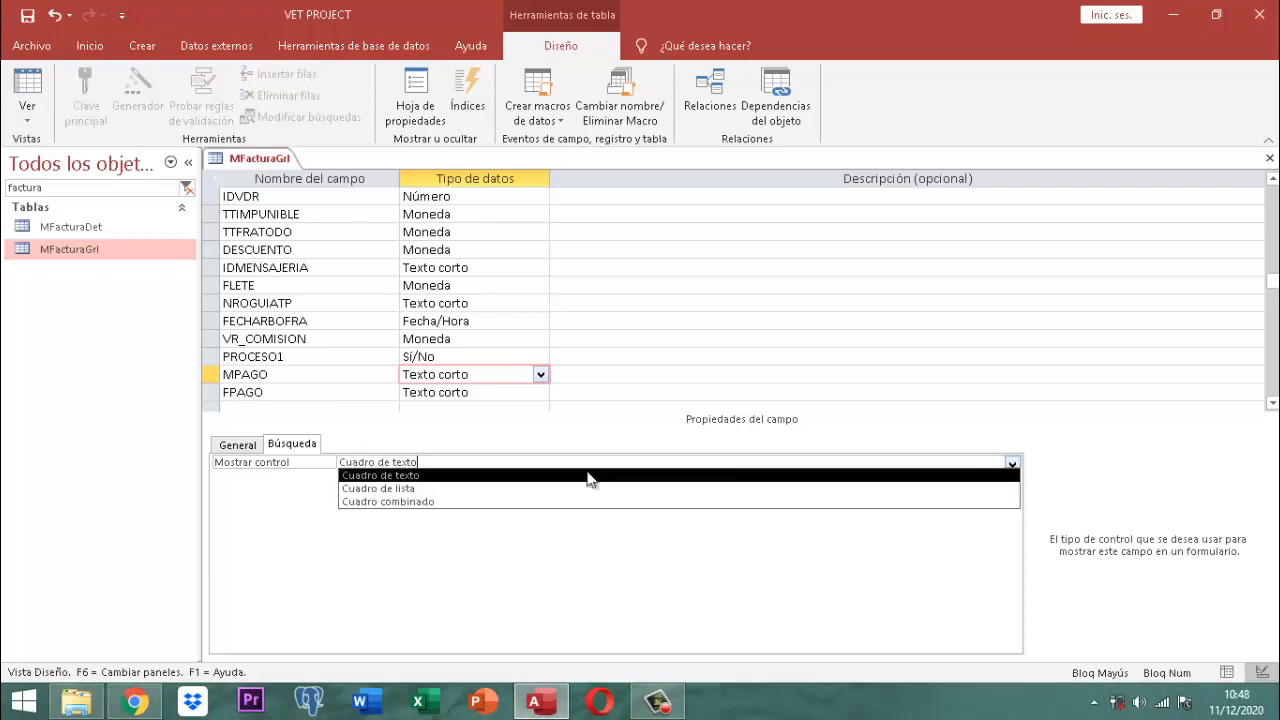
left_click(420, 502)
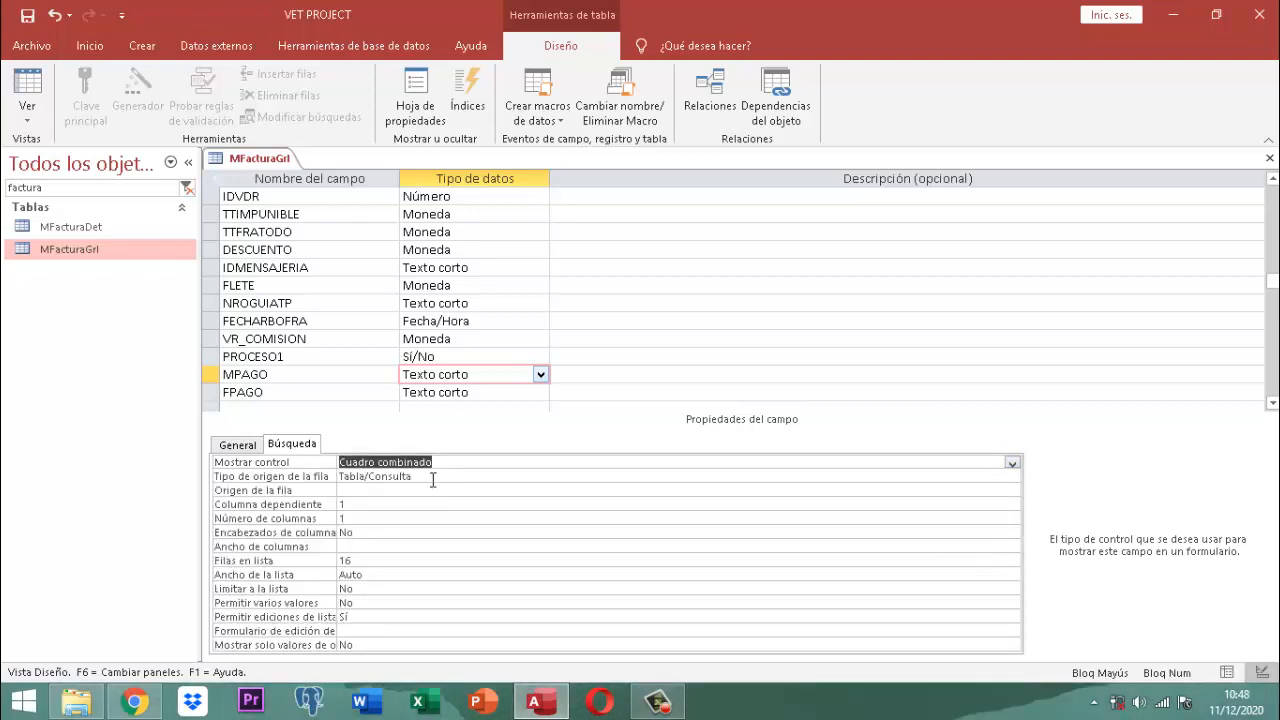
left_click(433, 478)
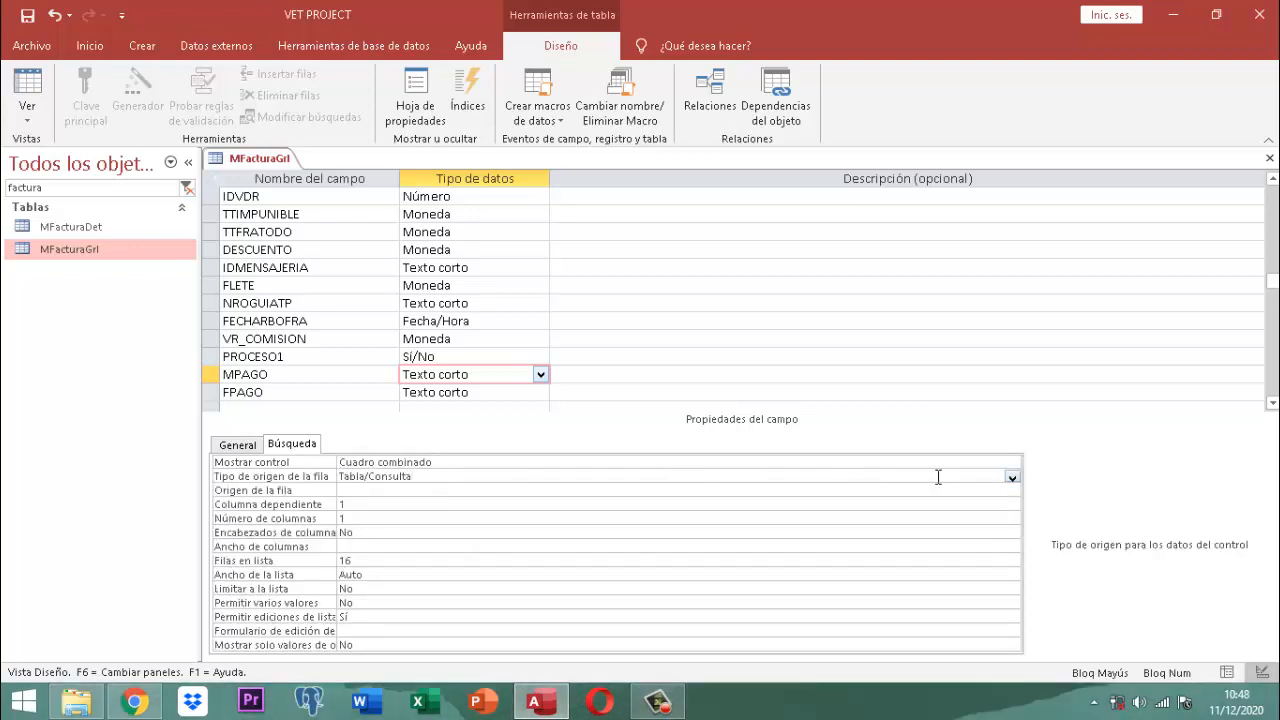
left_click(1012, 478)
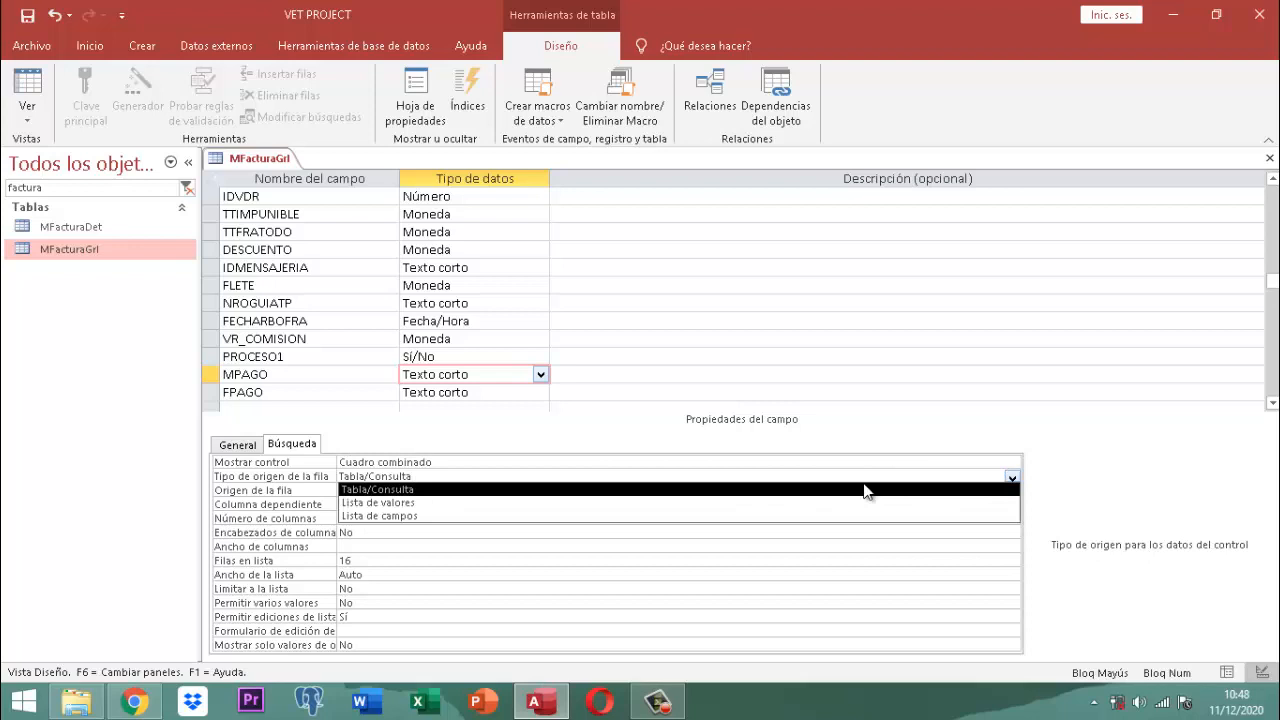
left_click(412, 503)
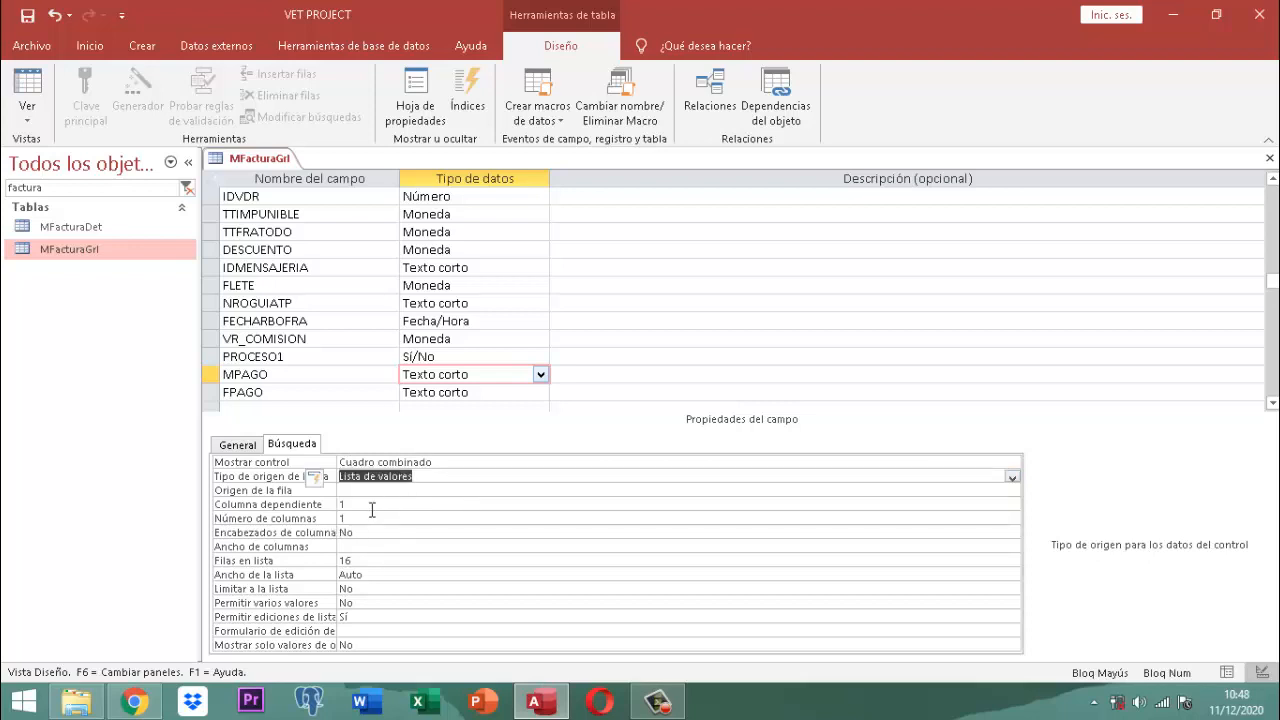
Step: Enter CHEQUE, TARJETA CREDITO and GIRO as MPAGO's list items
left_click(370, 490)
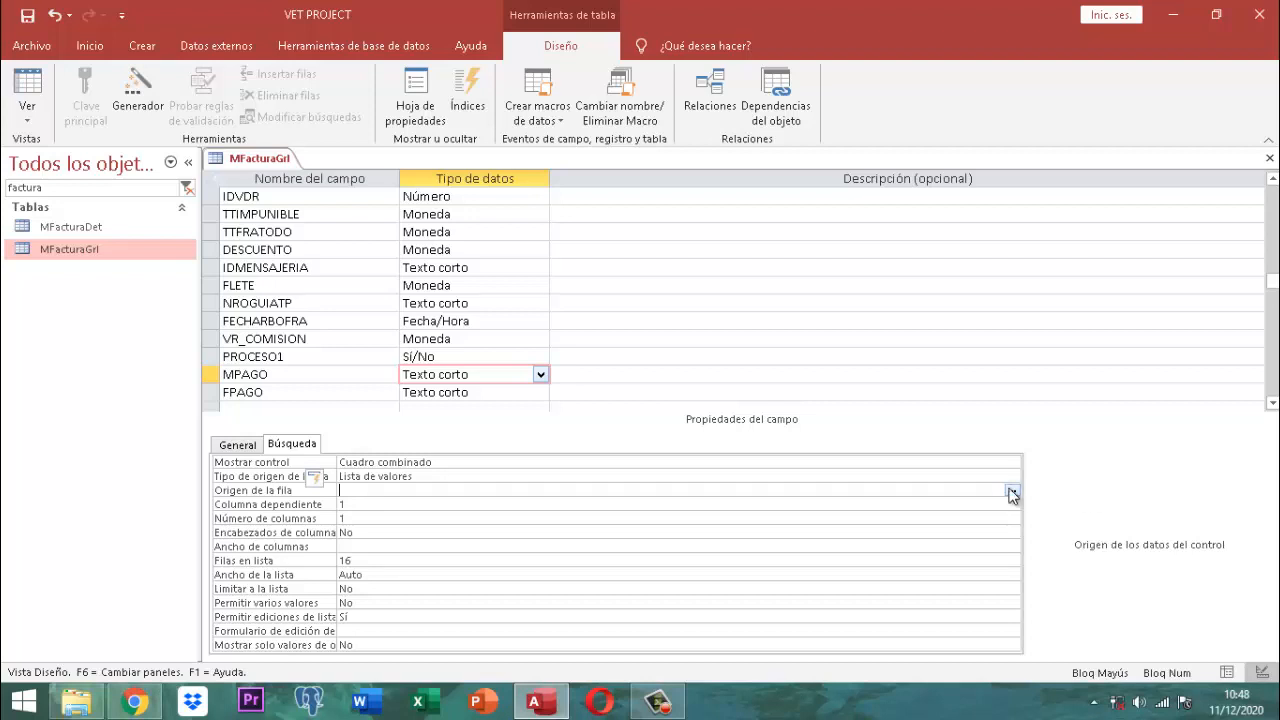
left_click(1012, 491)
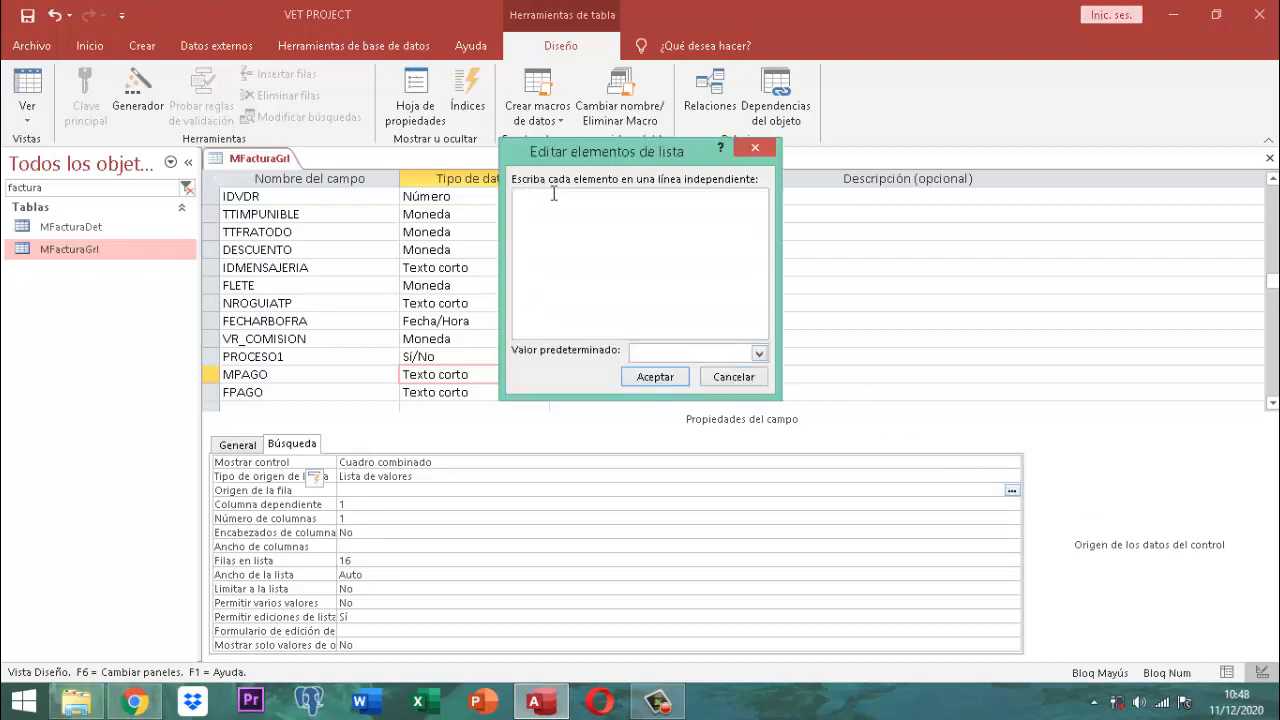
type("CHEQUE")
key("Return")
type("TARJET")
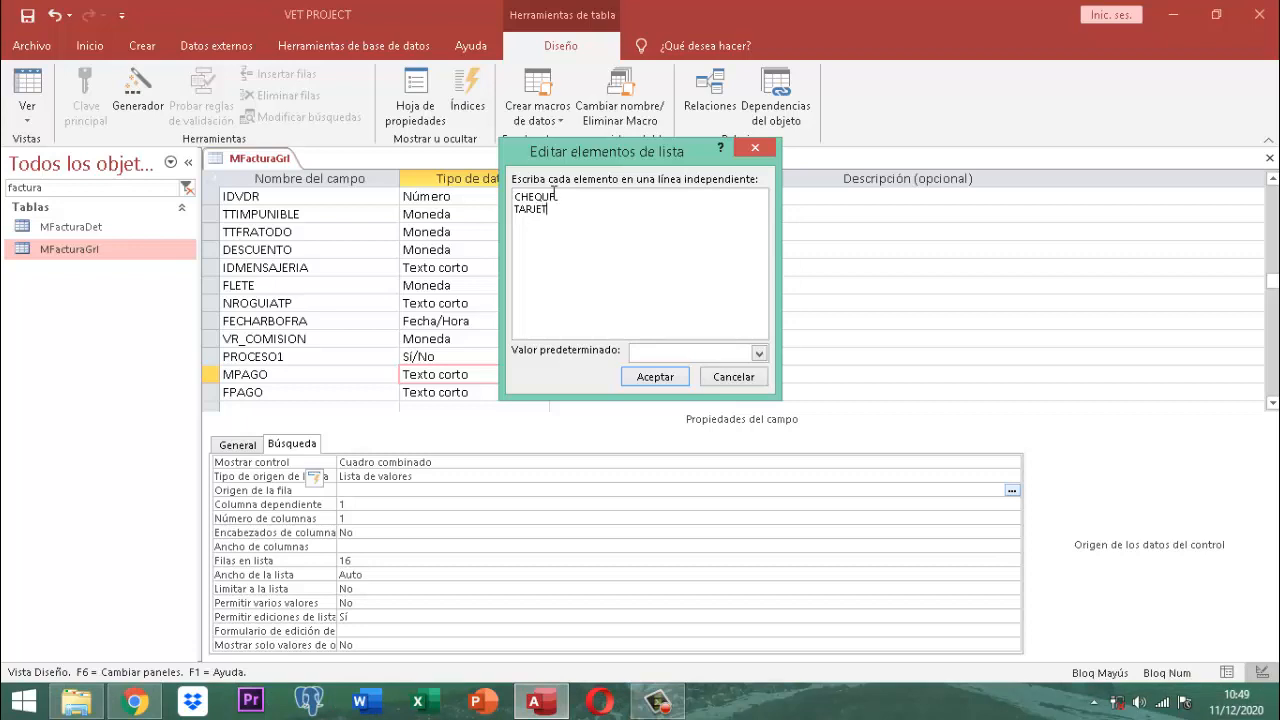
type("A CREDITO ")
type("GIRO")
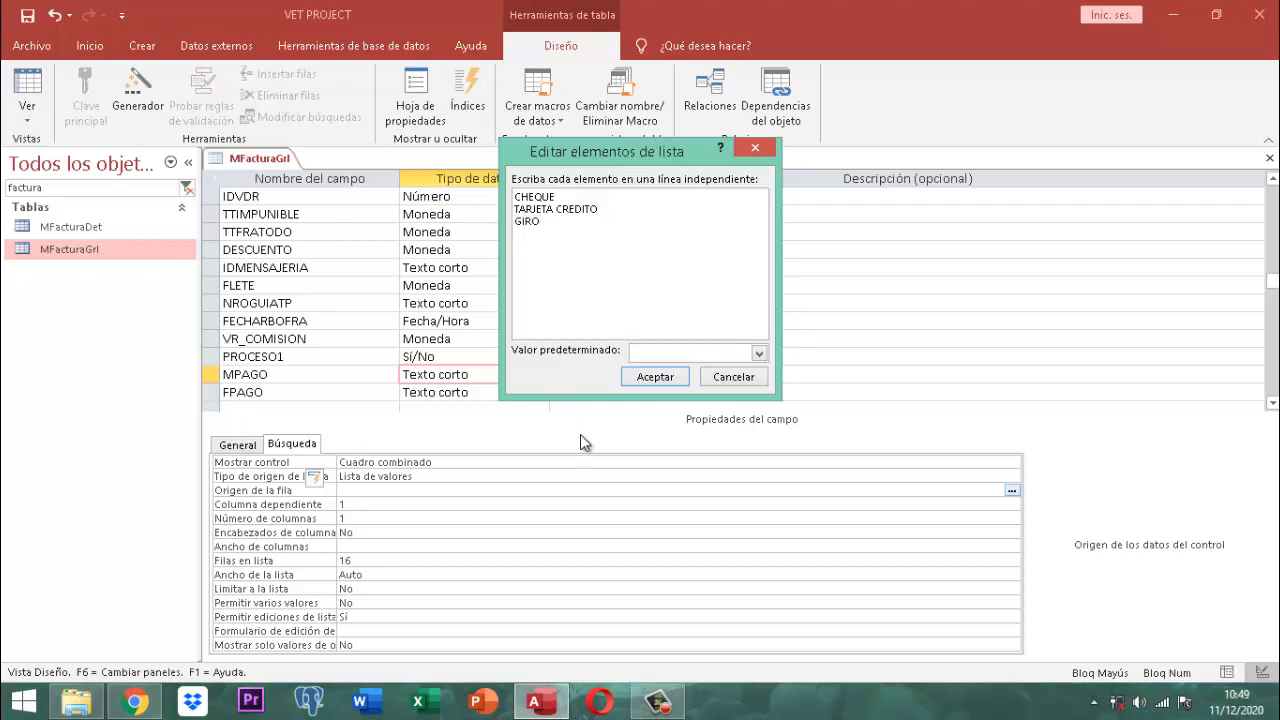
left_click(658, 376)
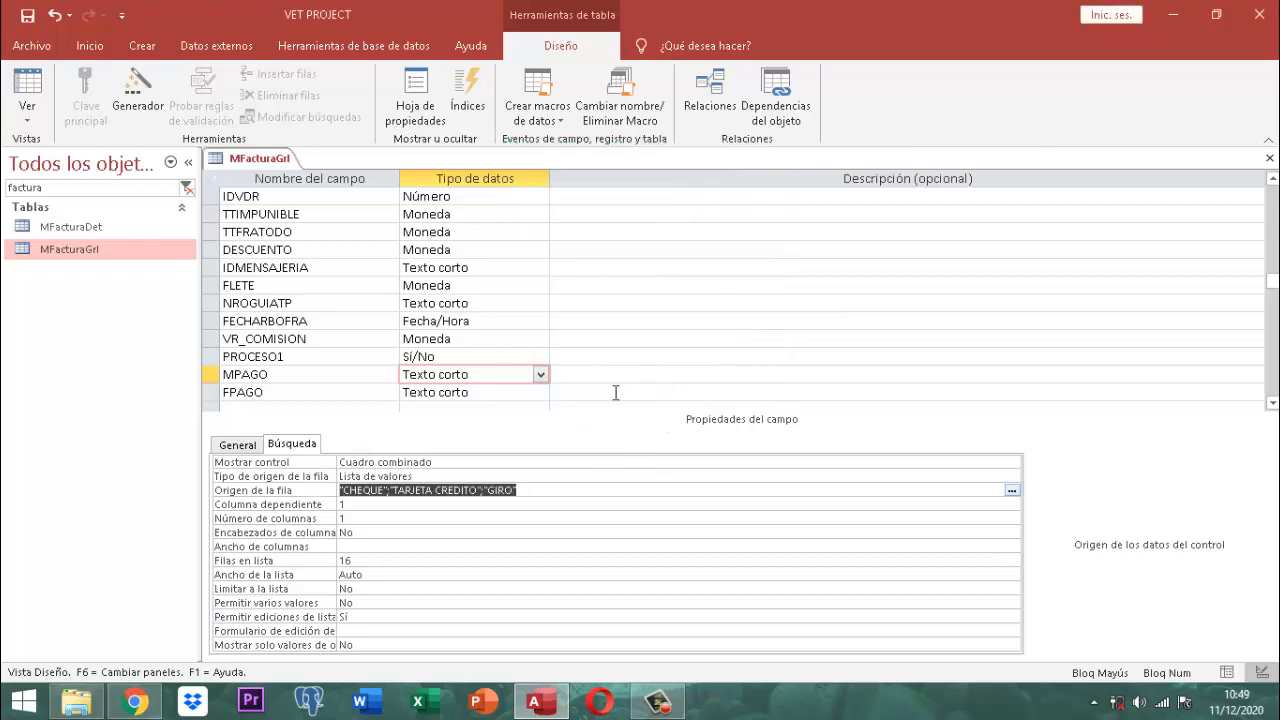
Step: Set FPAGO to display as a combo box with a value-list row source
left_click(500, 393)
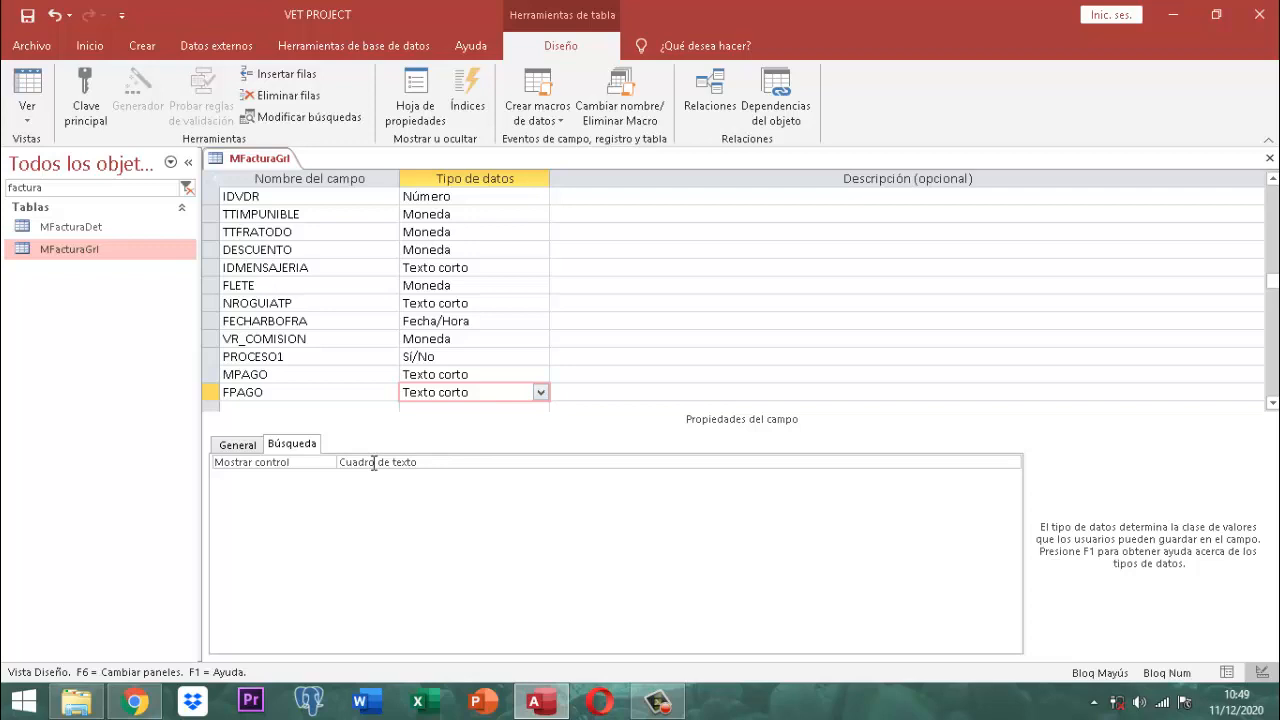
left_click(448, 462)
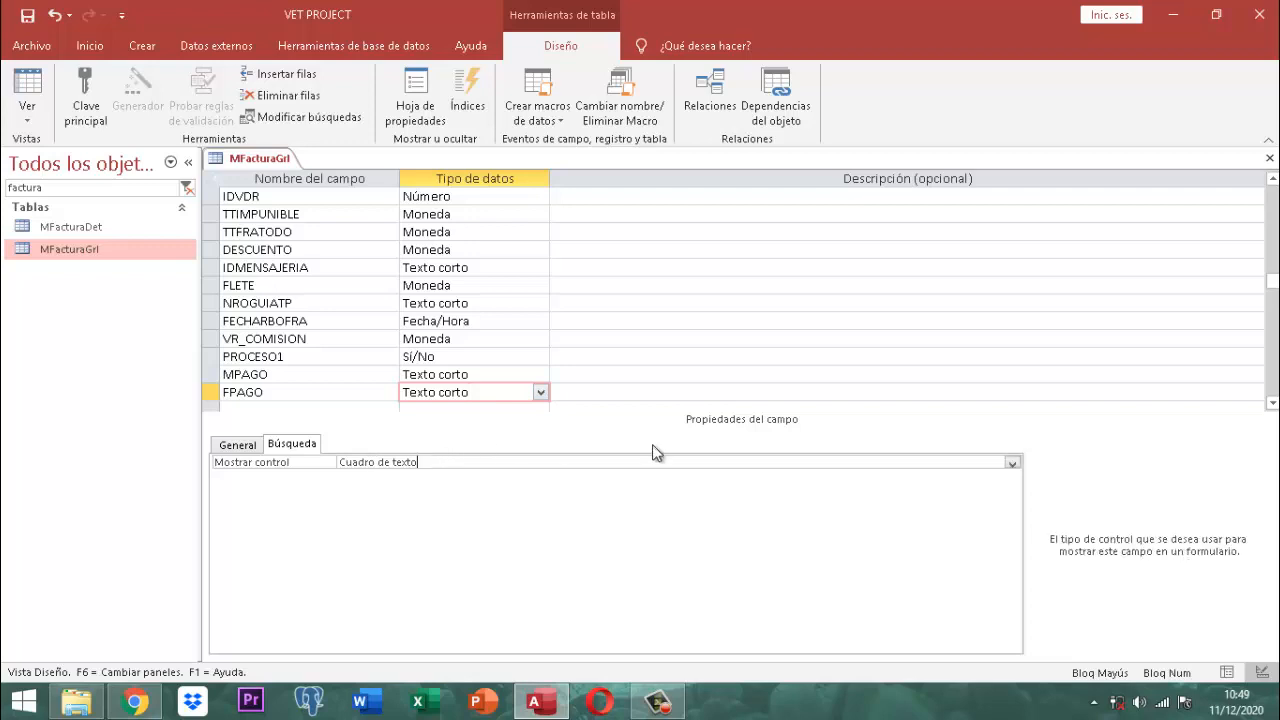
left_click(1013, 463)
left_click(432, 502)
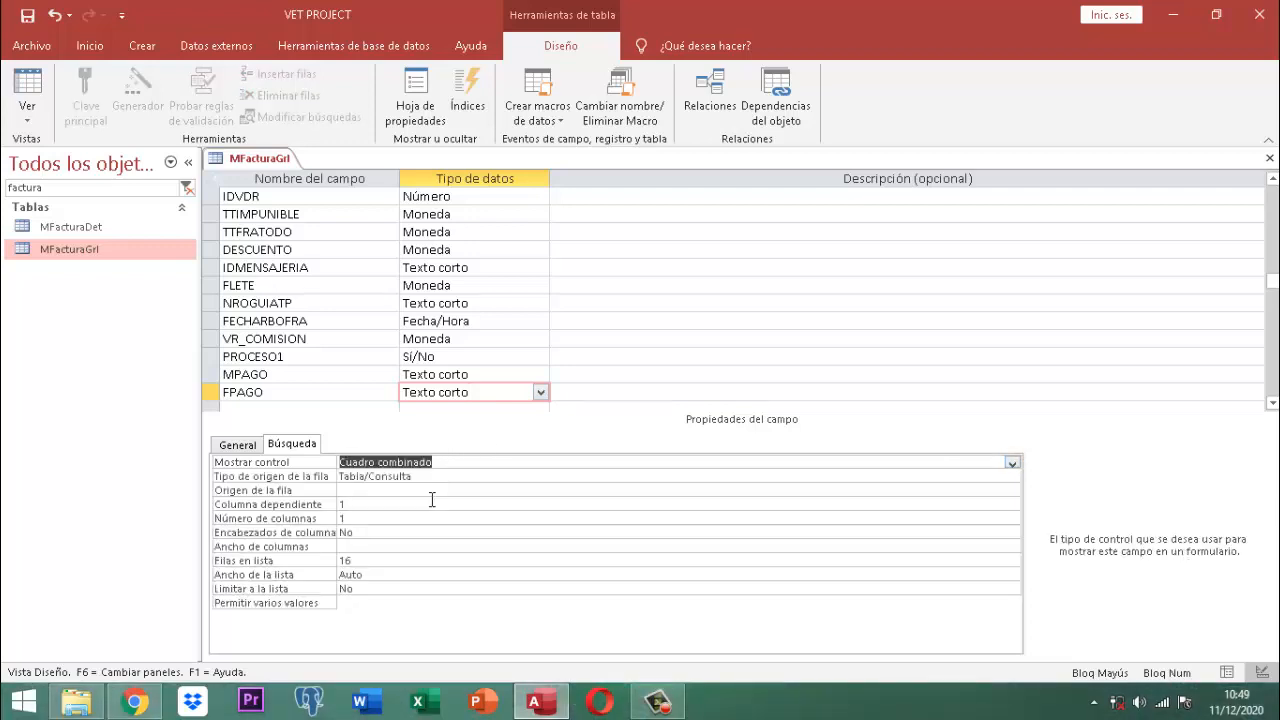
left_click(432, 476)
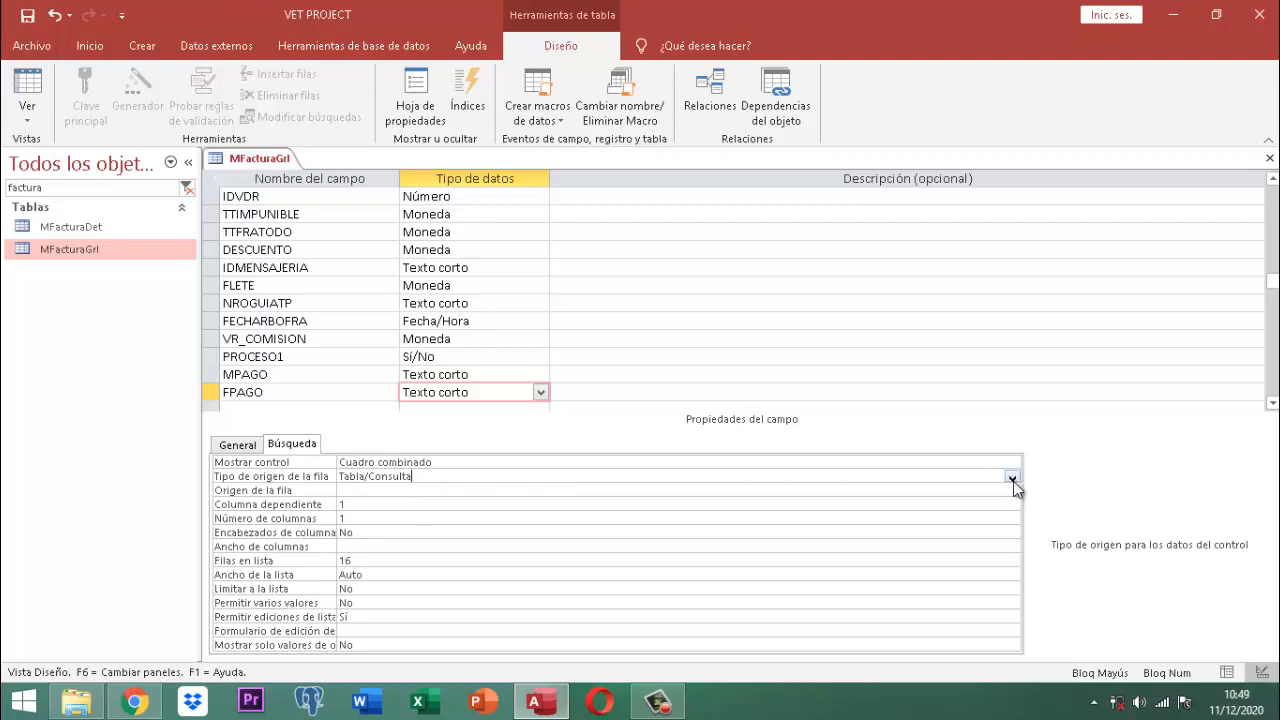
left_click(1013, 481)
left_click(404, 504)
Step: Enter EFECTIVO and CREDITO as FPAGO's list items
left_click(402, 494)
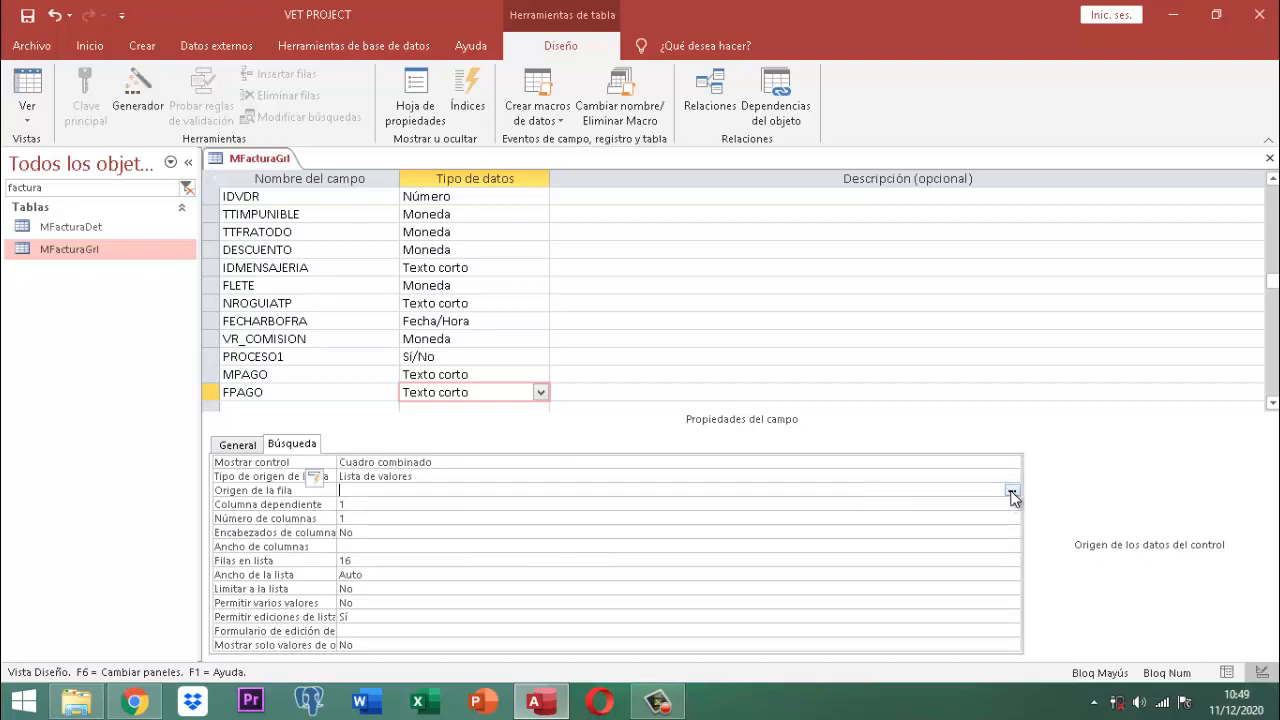
left_click(1012, 494)
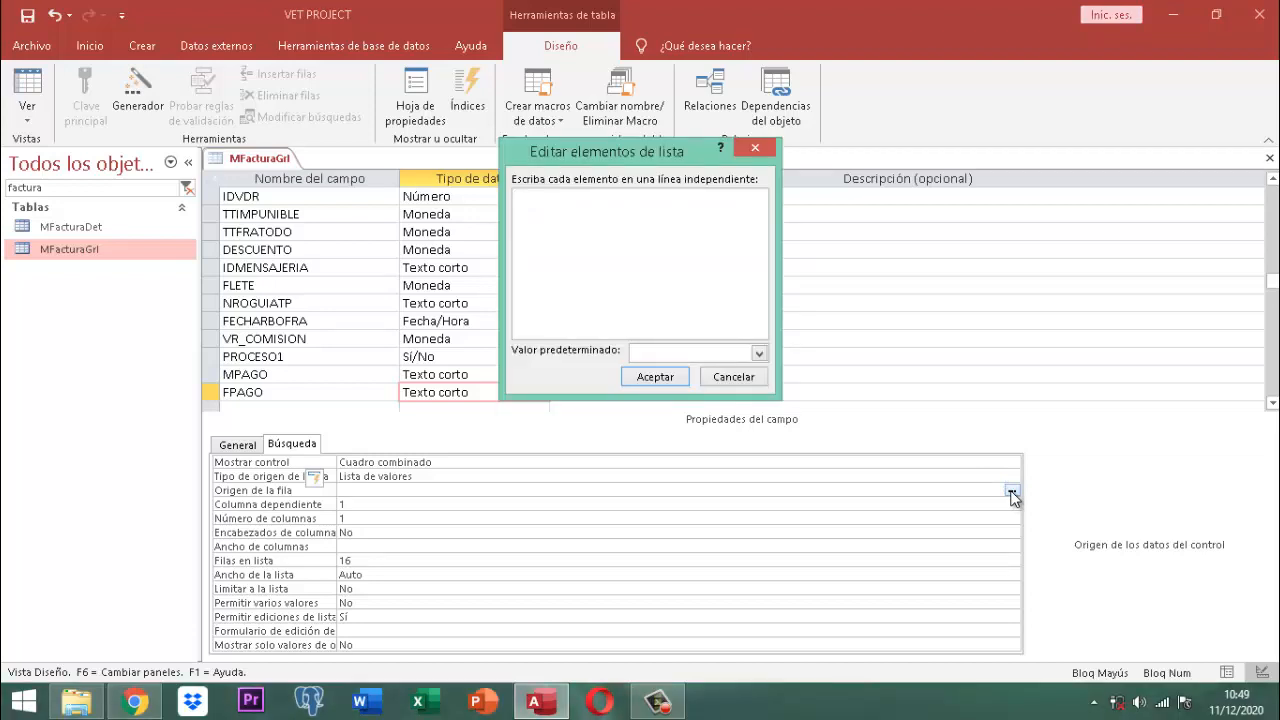
type("EFECTIVO")
key("Return")
type("CREDITO")
left_click(660, 377)
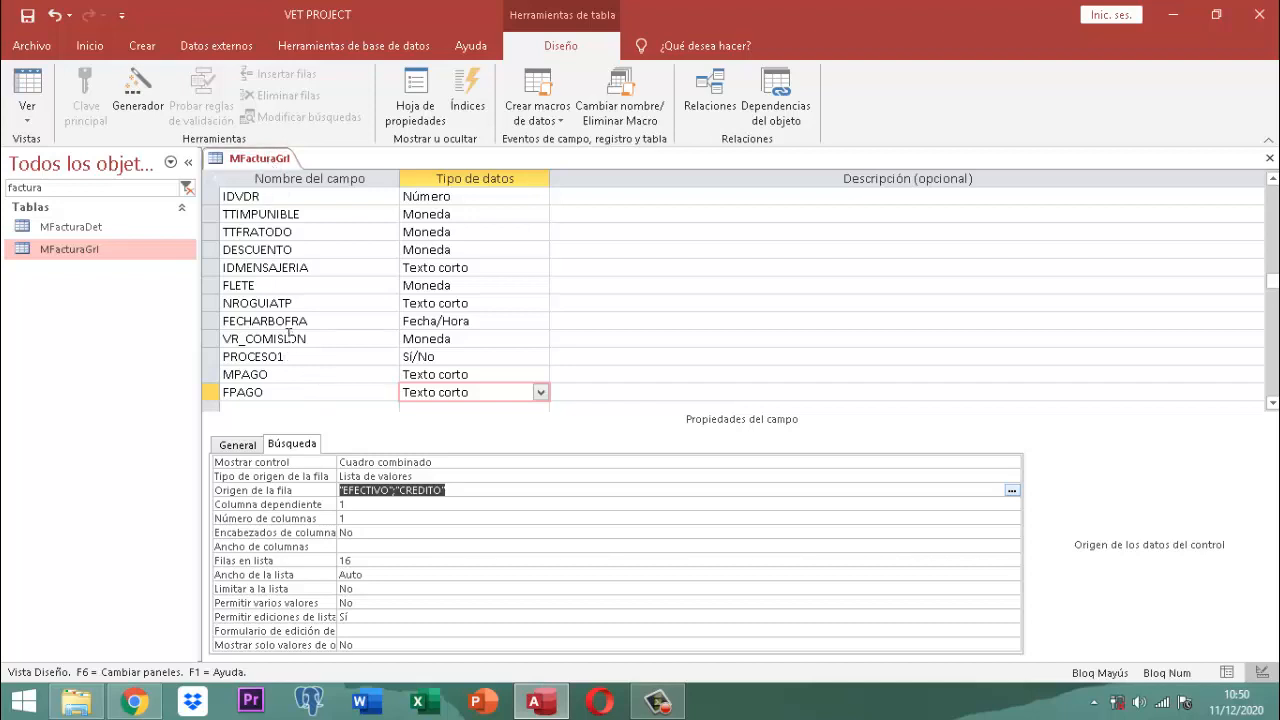
Step: Save the MFacturaGrl table design
left_click(307, 303)
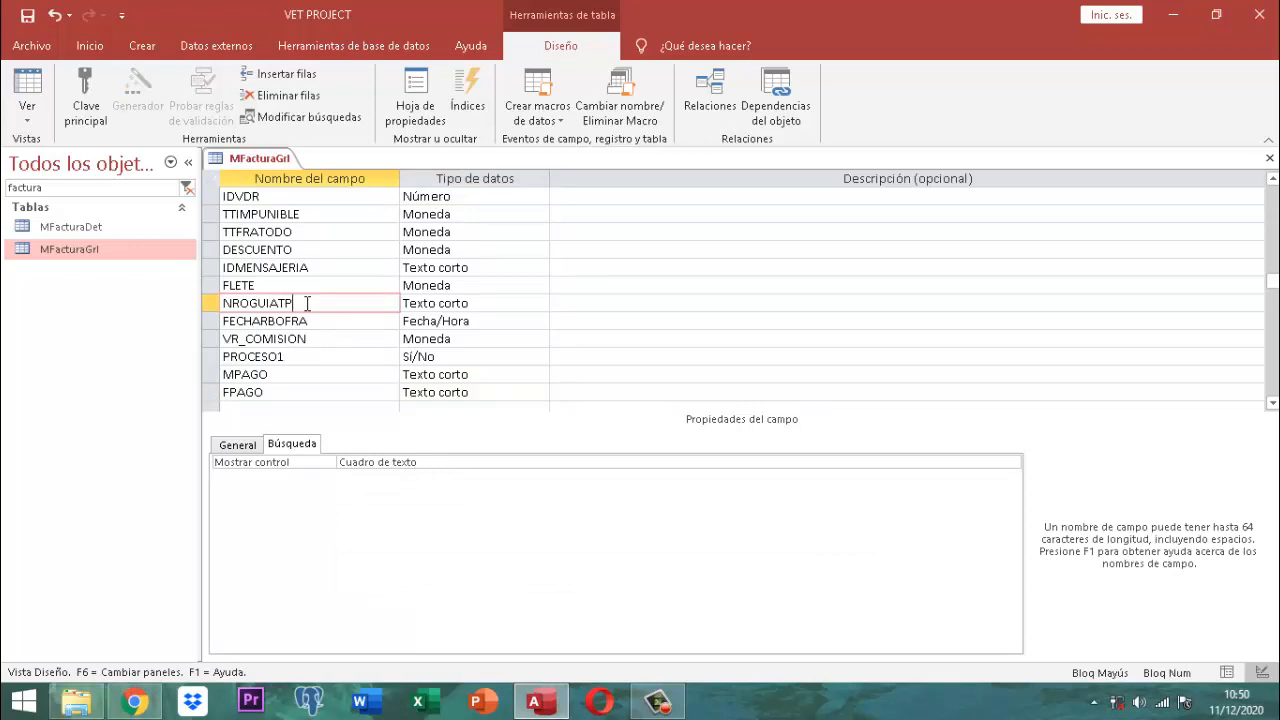
scroll(307, 303, "up", 3)
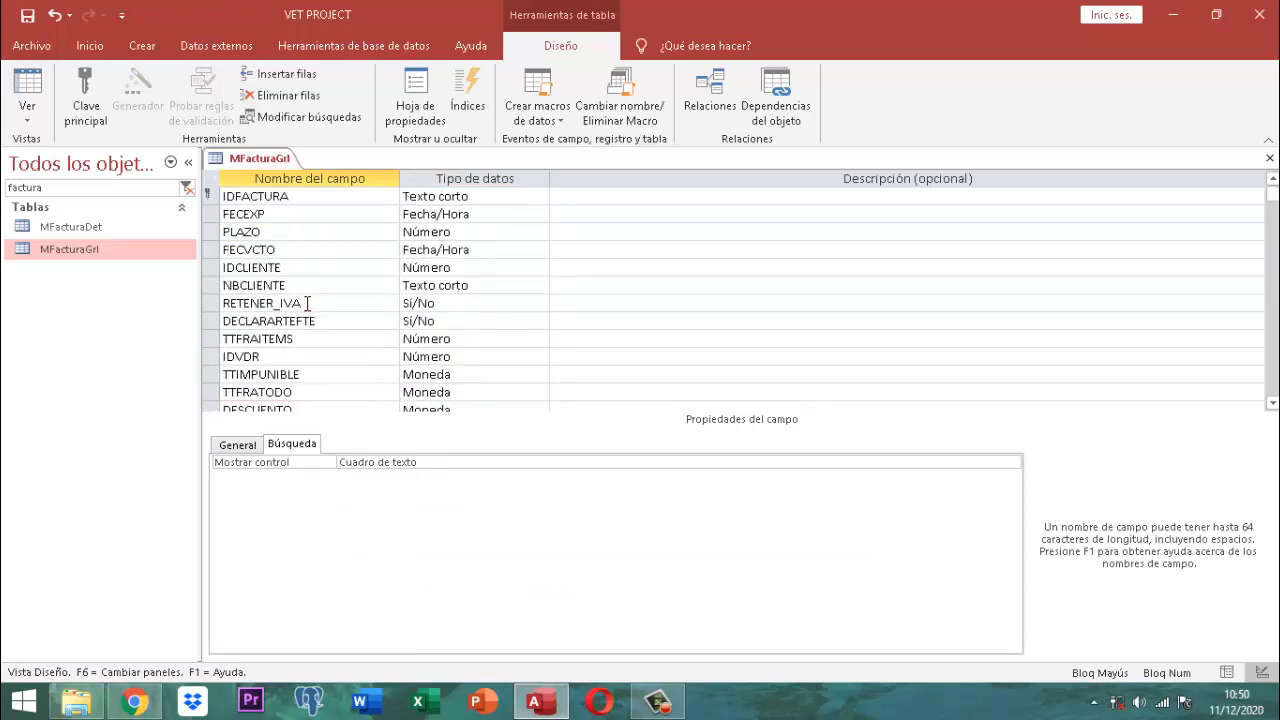
right_click(271, 163)
left_click(340, 170)
Step: Close the design view, clear the table search filter, and exit Access
right_click(281, 160)
left_click(327, 193)
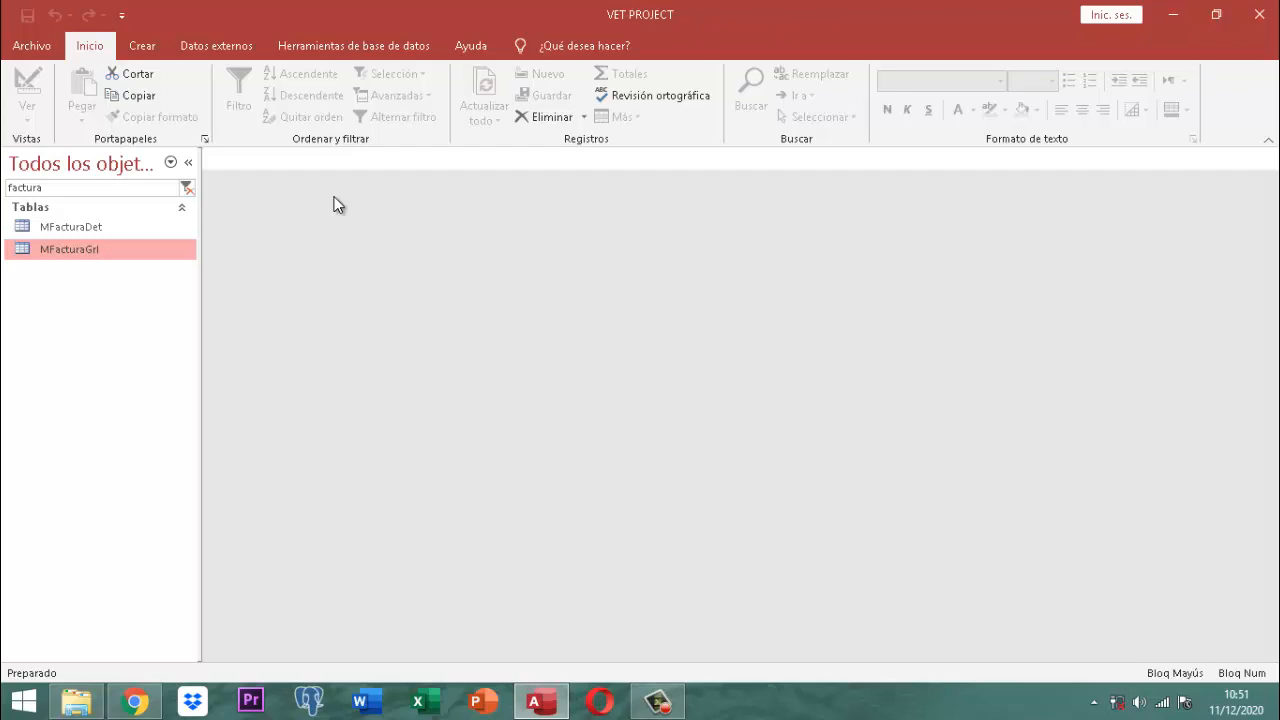
left_click(187, 187)
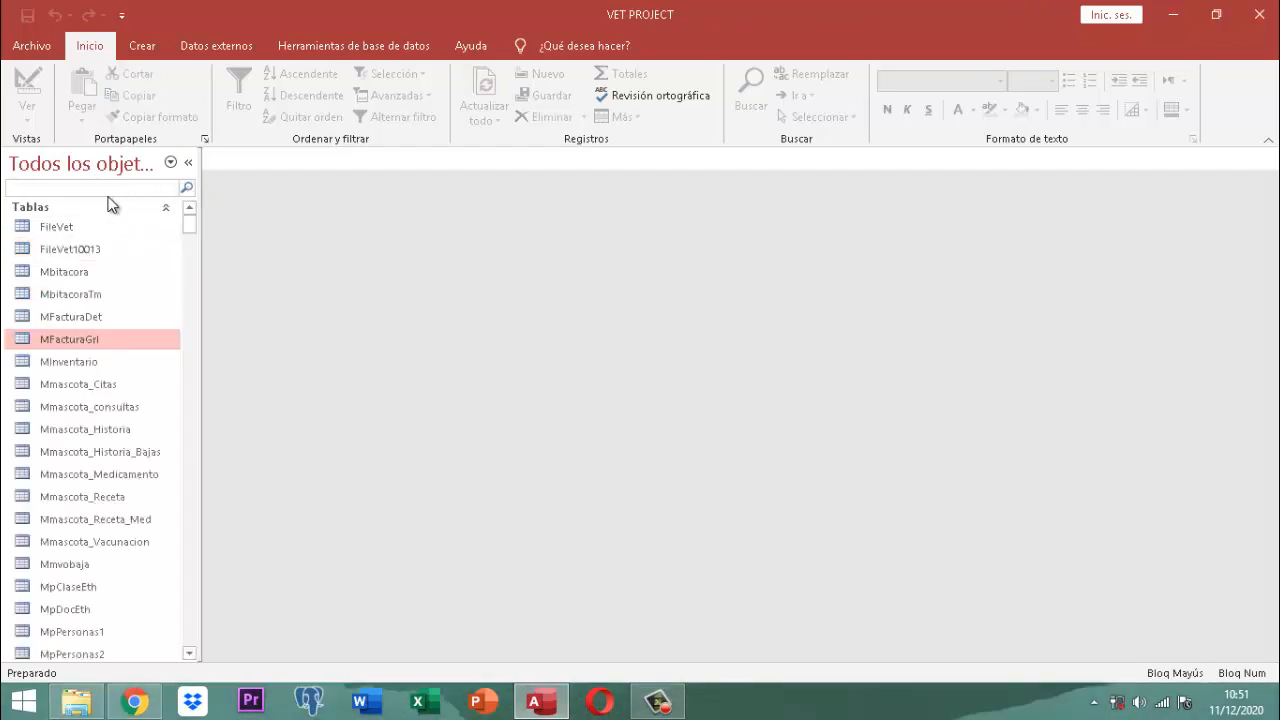
left_click(1263, 18)
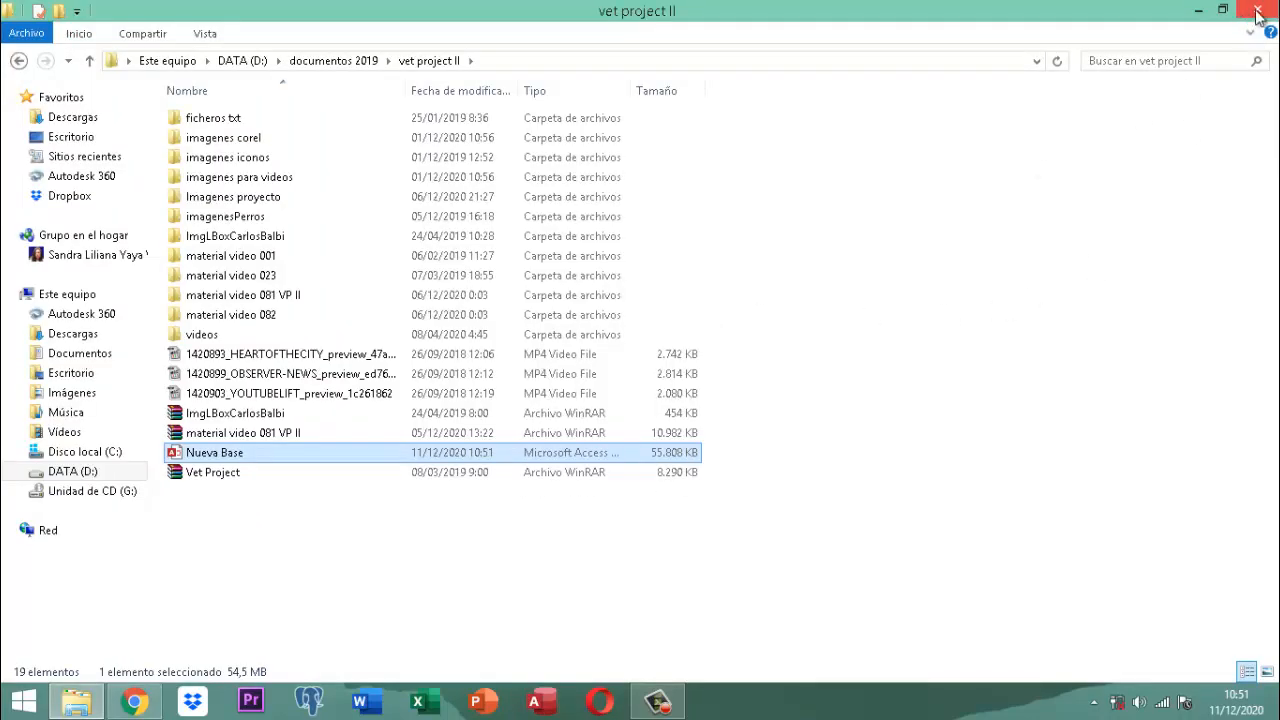
Step: Close the vet project II folder window and dismiss the Malwarebytes out-of-date database warning
left_click(1258, 14)
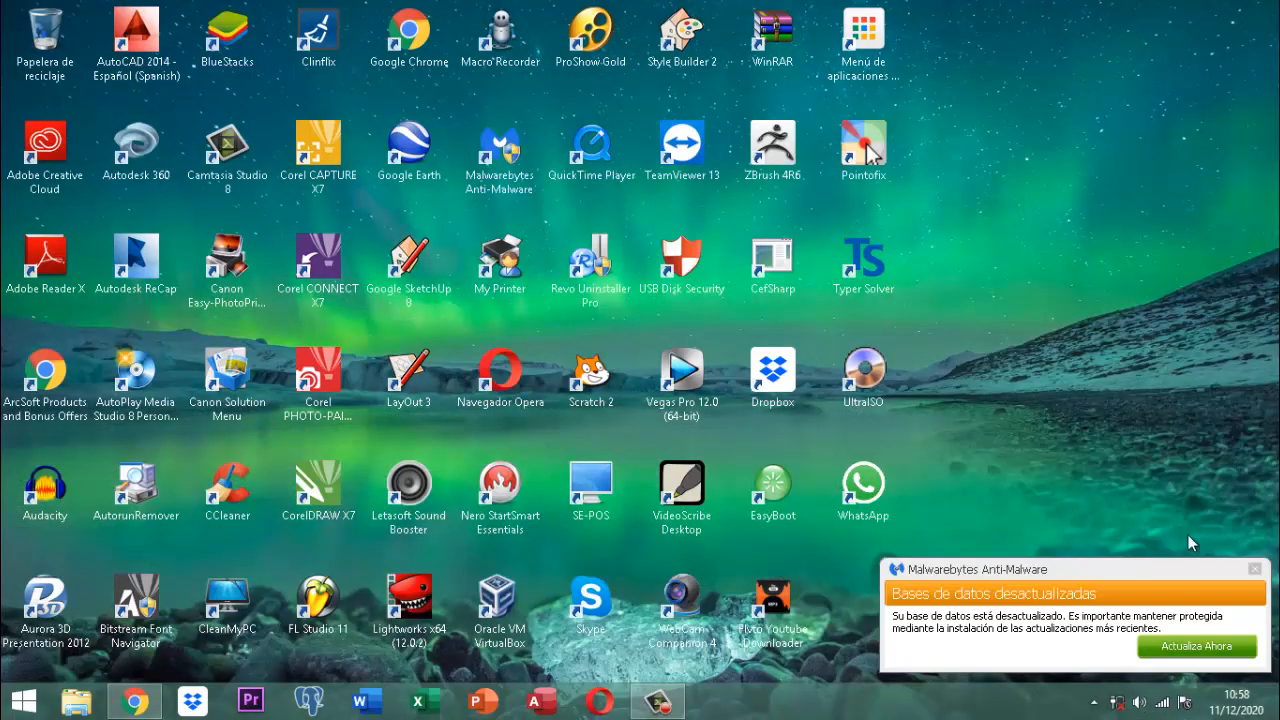
left_click(1256, 570)
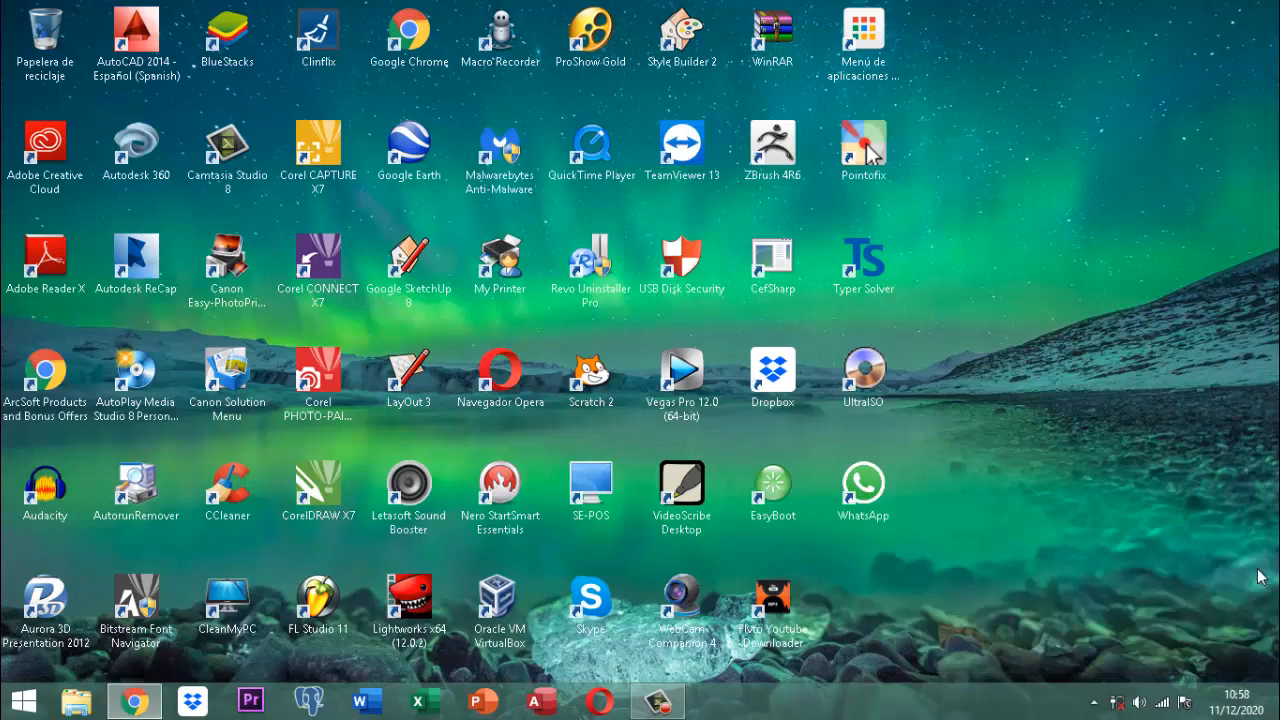